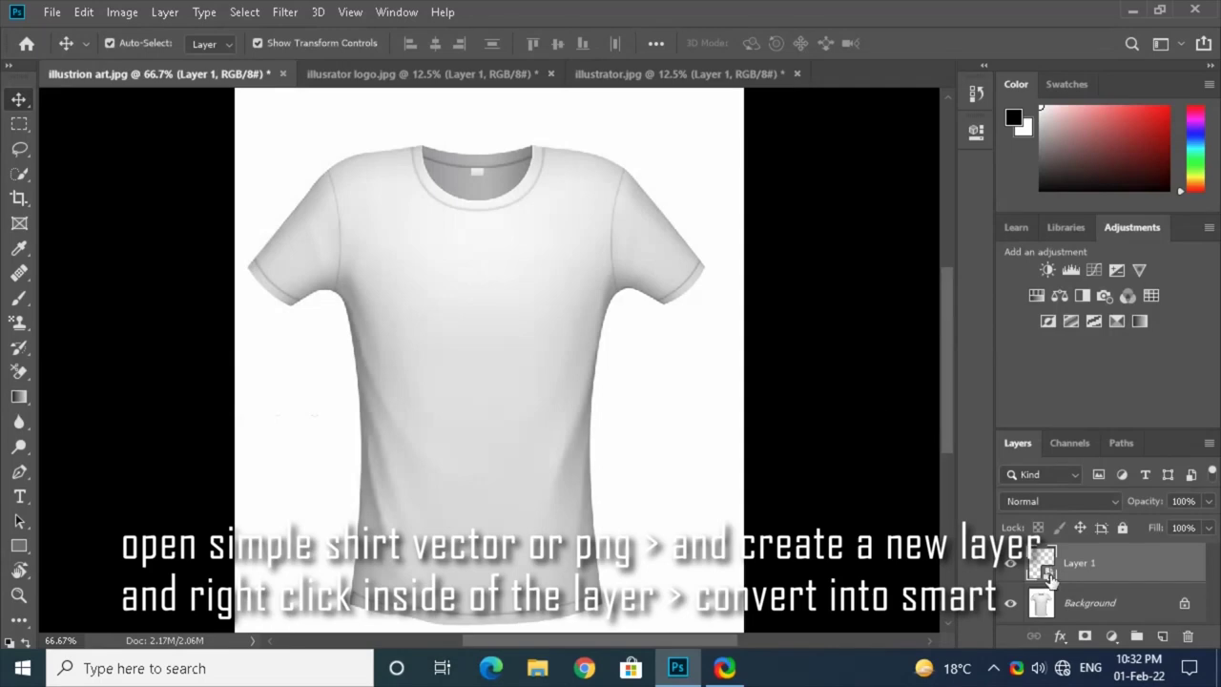
- Open Layer 1's smart-object contents, the empty Layer 1.psb canvas, for editing
{"action": "double_click", "coordinate": [1042, 568]}
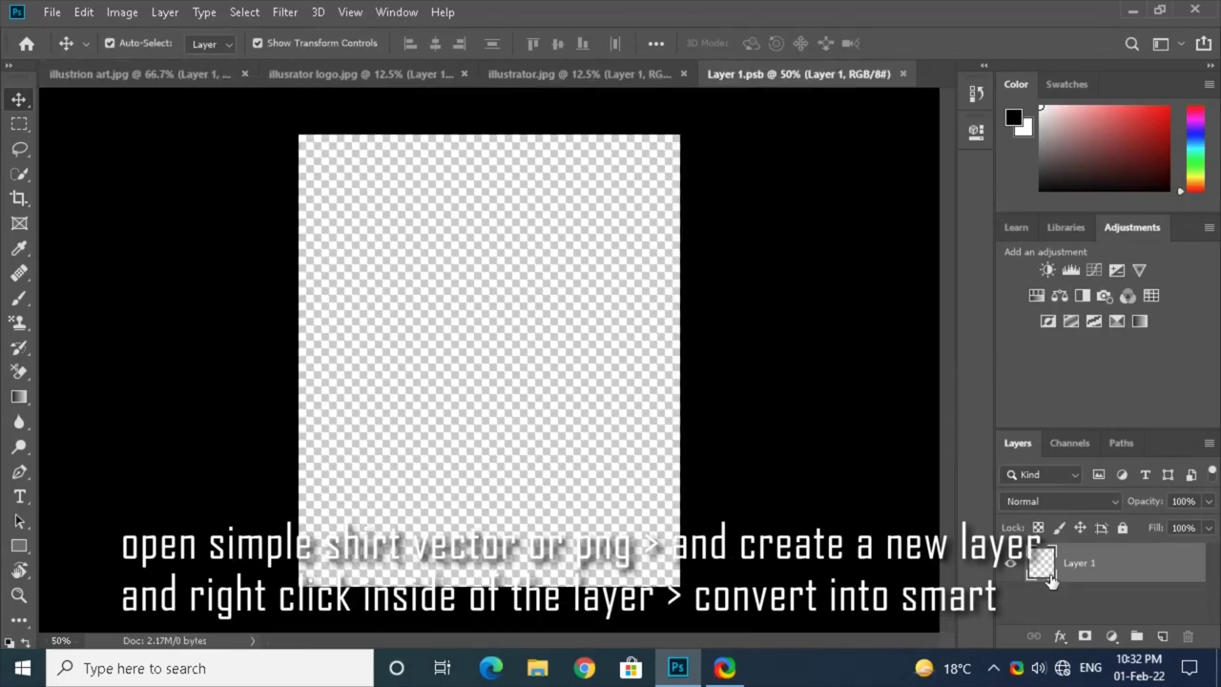
- With the Gradient tool, set the first two gradient stops to orange f34f0a and red d12e2a
{"action": "left_click", "coordinate": [19, 396]}
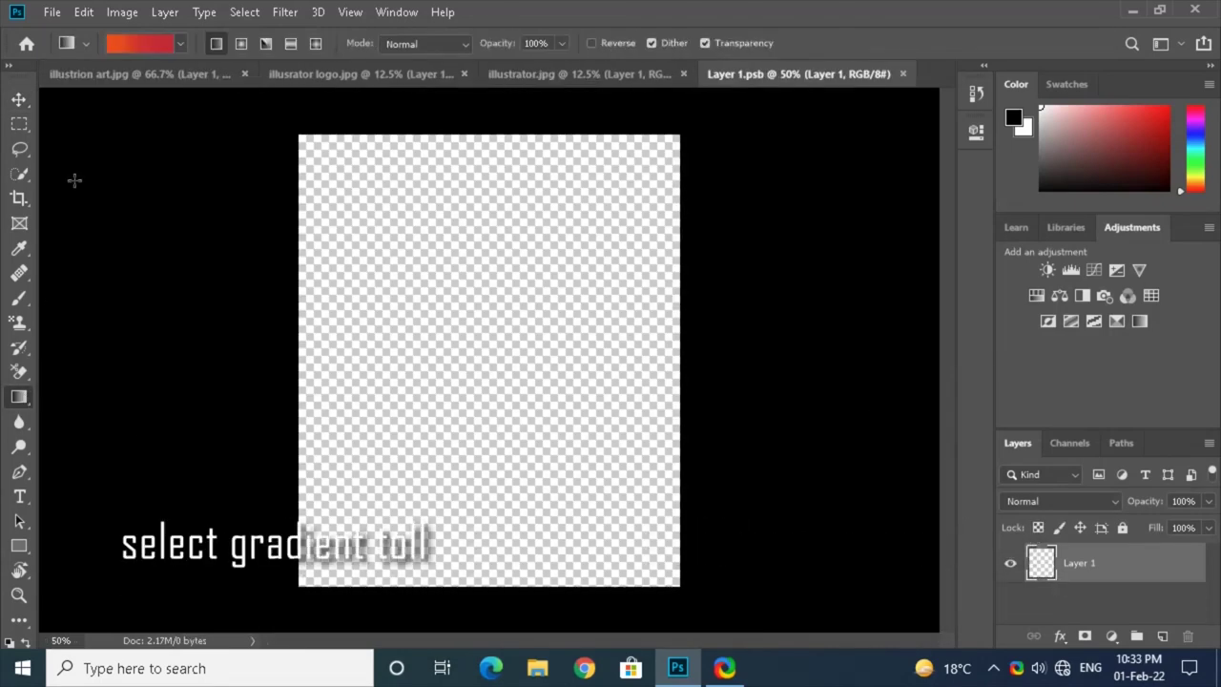
{"action": "left_click", "coordinate": [139, 50]}
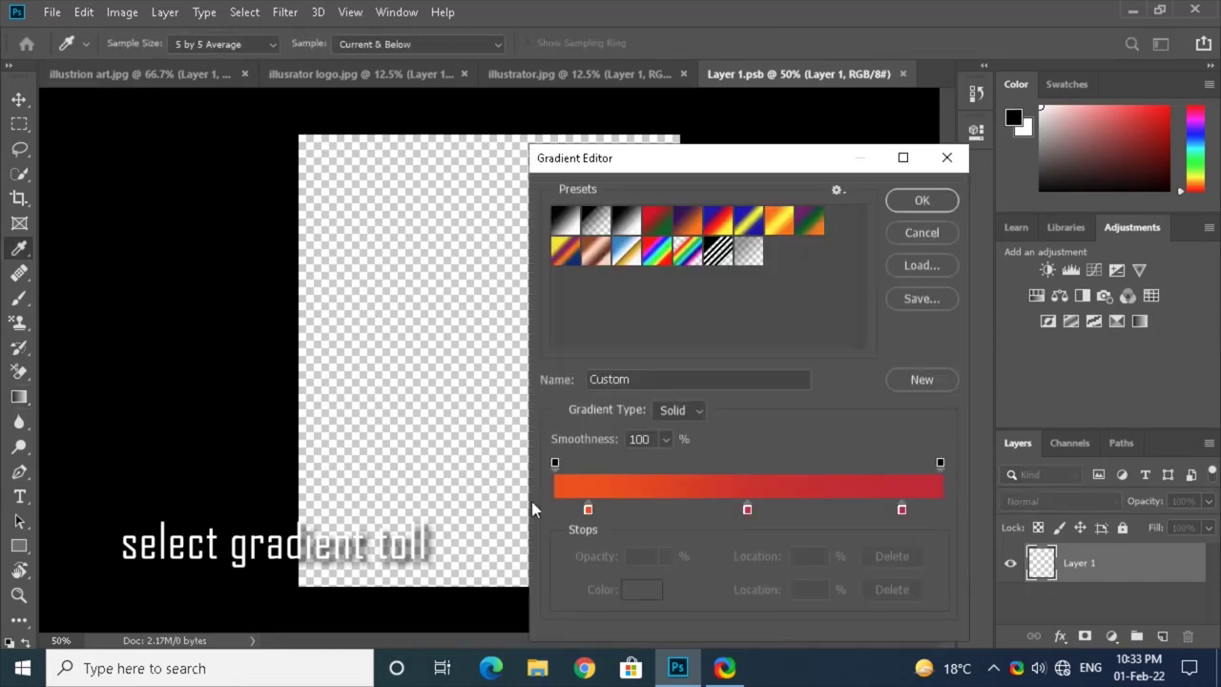
{"action": "double_click", "coordinate": [588, 508]}
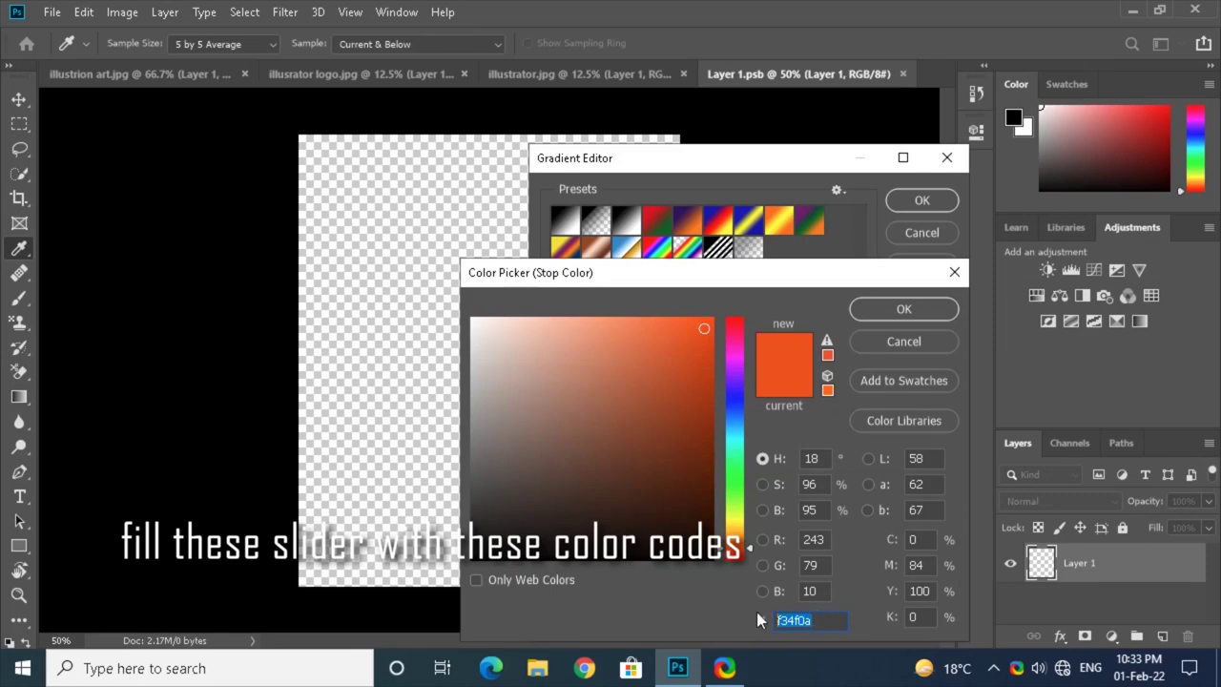
{"action": "left_click", "coordinate": [816, 620]}
{"action": "left_click_drag", "start_coordinate": [816, 620], "coordinate": [767, 603]}
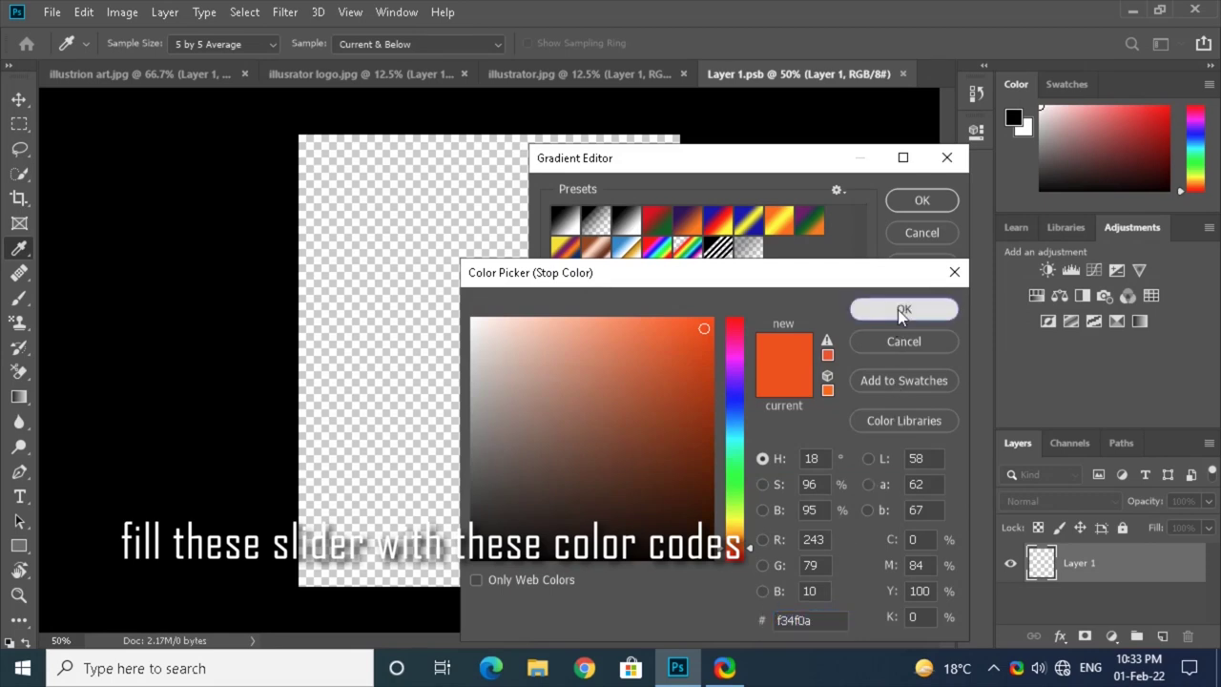
{"action": "left_click", "coordinate": [902, 308]}
{"action": "double_click", "coordinate": [746, 509]}
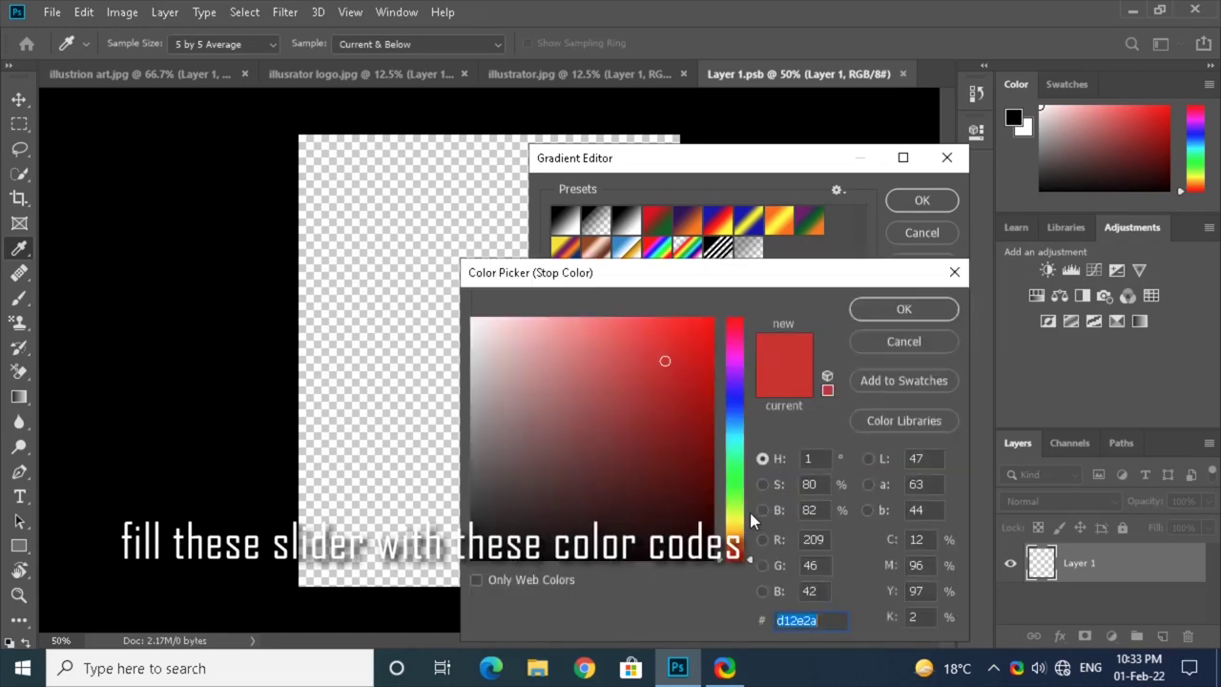
{"action": "left_click", "coordinate": [827, 618]}
{"action": "left_click_drag", "start_coordinate": [809, 620], "coordinate": [773, 620]}
{"action": "left_click", "coordinate": [903, 312]}
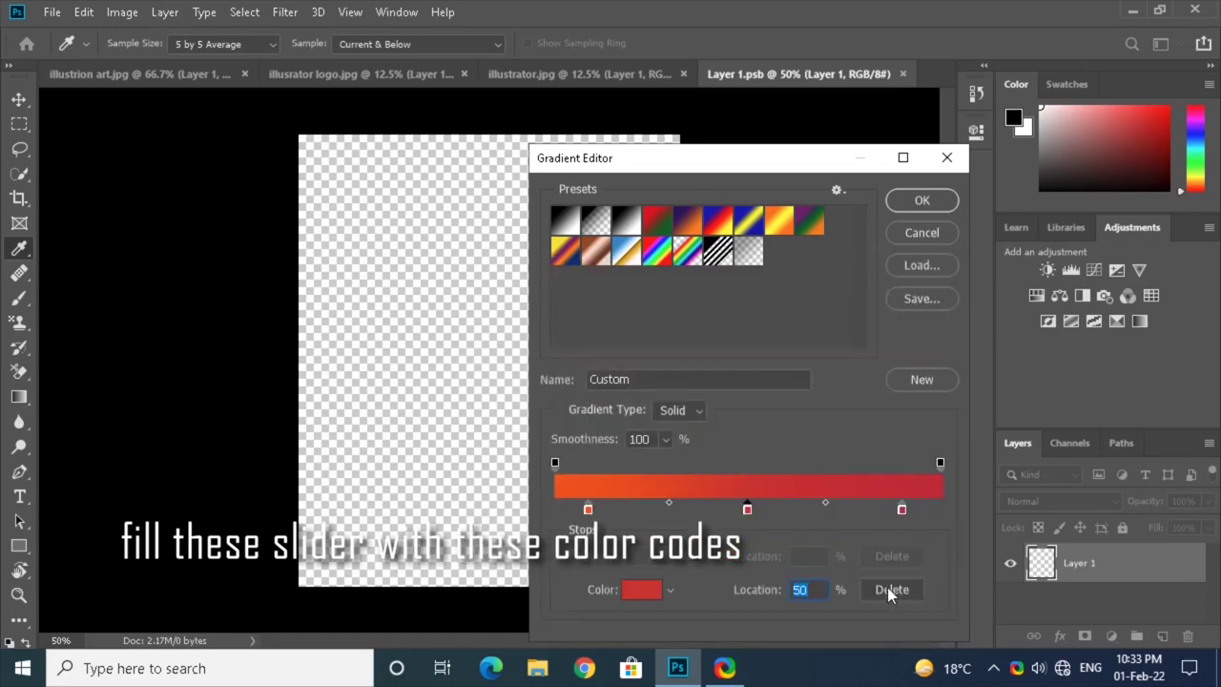
- Set the right gradient stop to deep red c52233 and accept the gradient
{"action": "double_click", "coordinate": [901, 512]}
{"action": "left_click", "coordinate": [826, 620]}
{"action": "left_click_drag", "start_coordinate": [826, 620], "coordinate": [760, 620]}
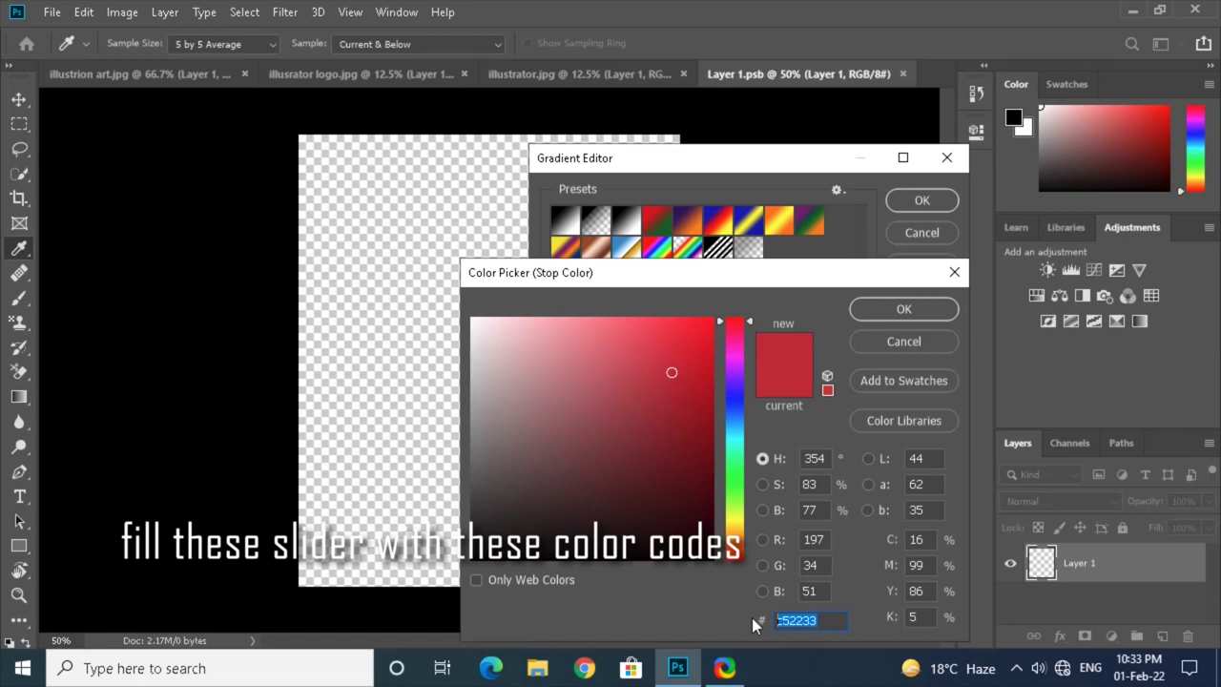
{"action": "left_click", "coordinate": [917, 311]}
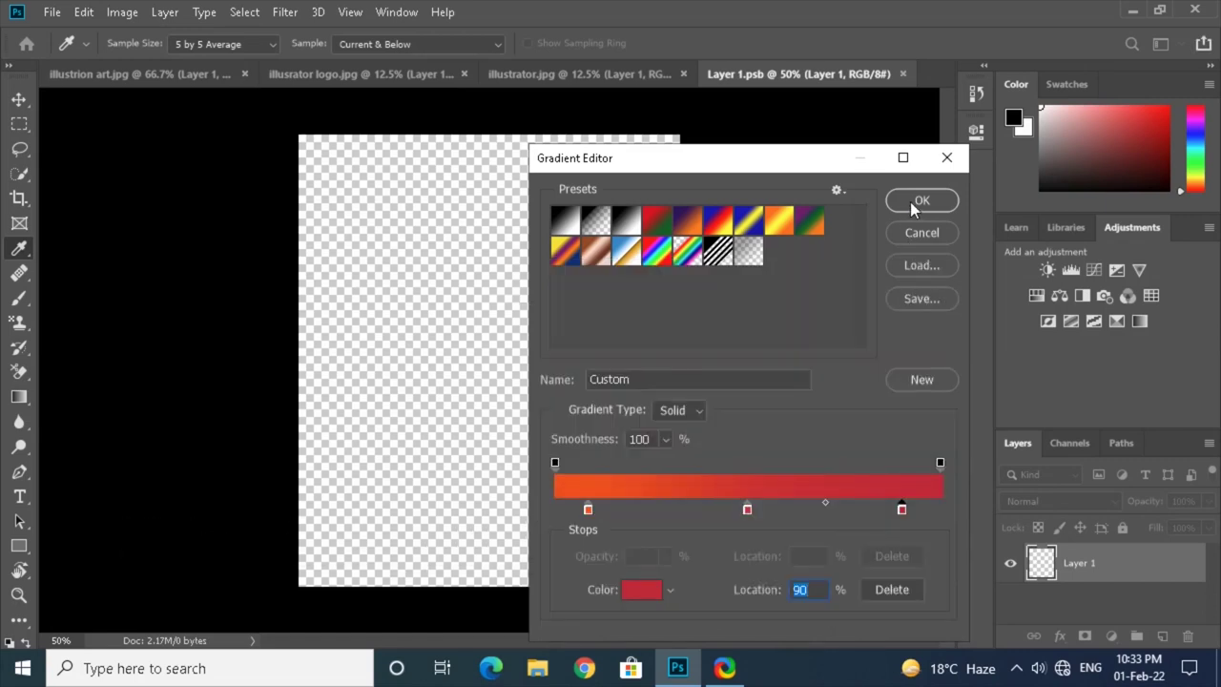
{"action": "left_click", "coordinate": [917, 201]}
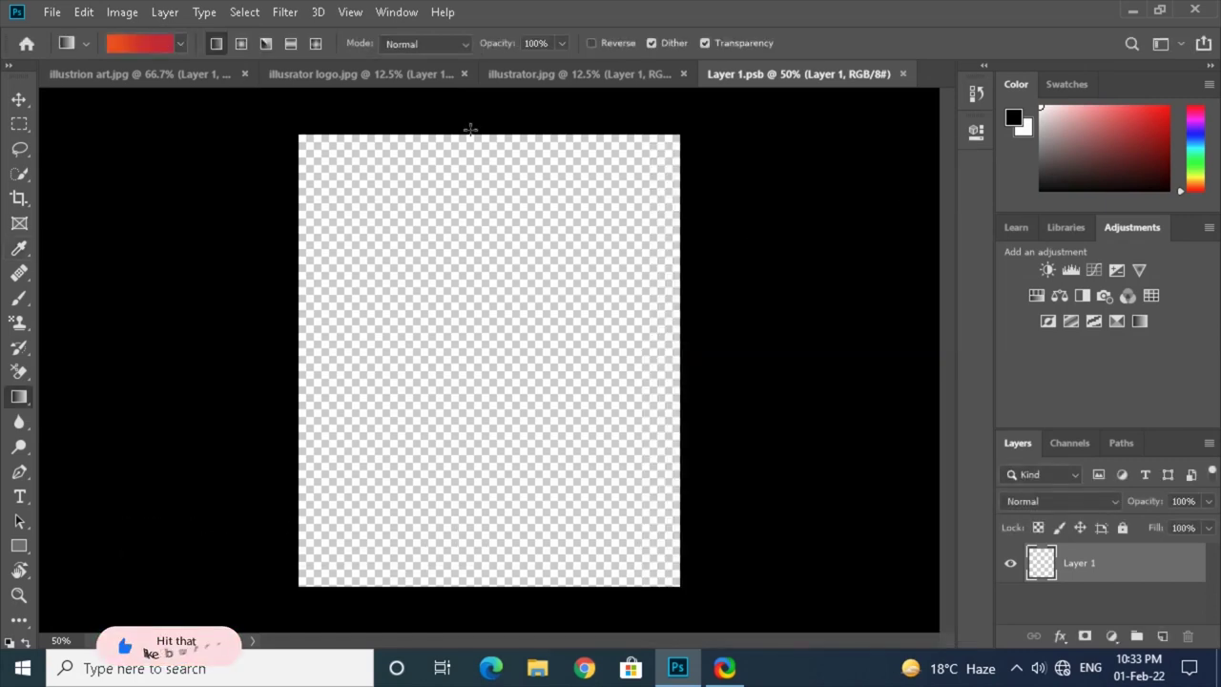
- Drag the gradient from top to bottom across the canvas, then add a new empty layer
{"action": "left_click_drag", "start_coordinate": [470, 141], "coordinate": [464, 585]}
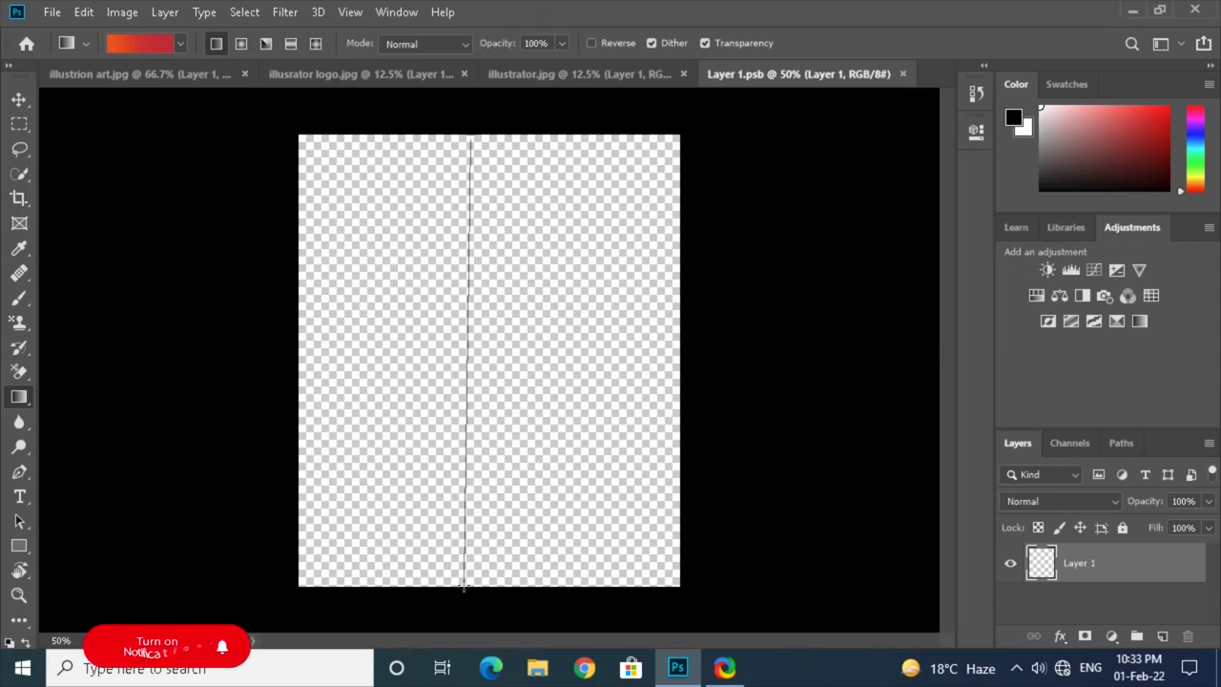
{"action": "left_click_drag", "start_coordinate": [464, 585], "coordinate": [463, 584]}
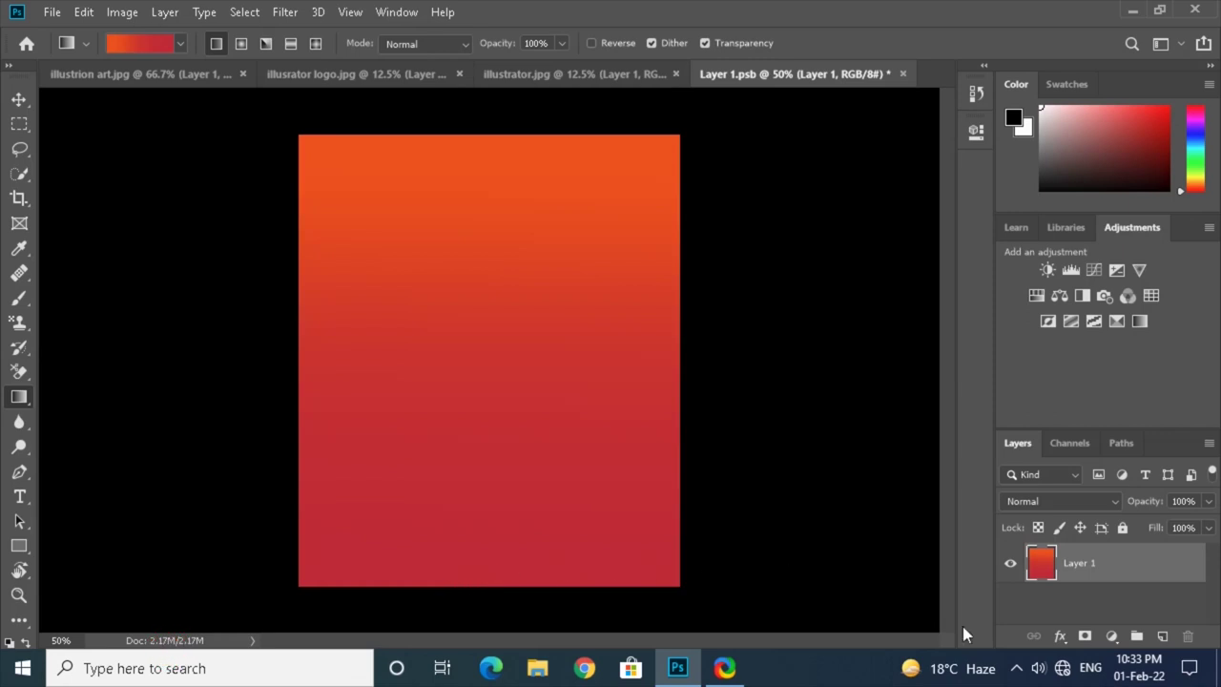
{"action": "left_click", "coordinate": [1162, 636]}
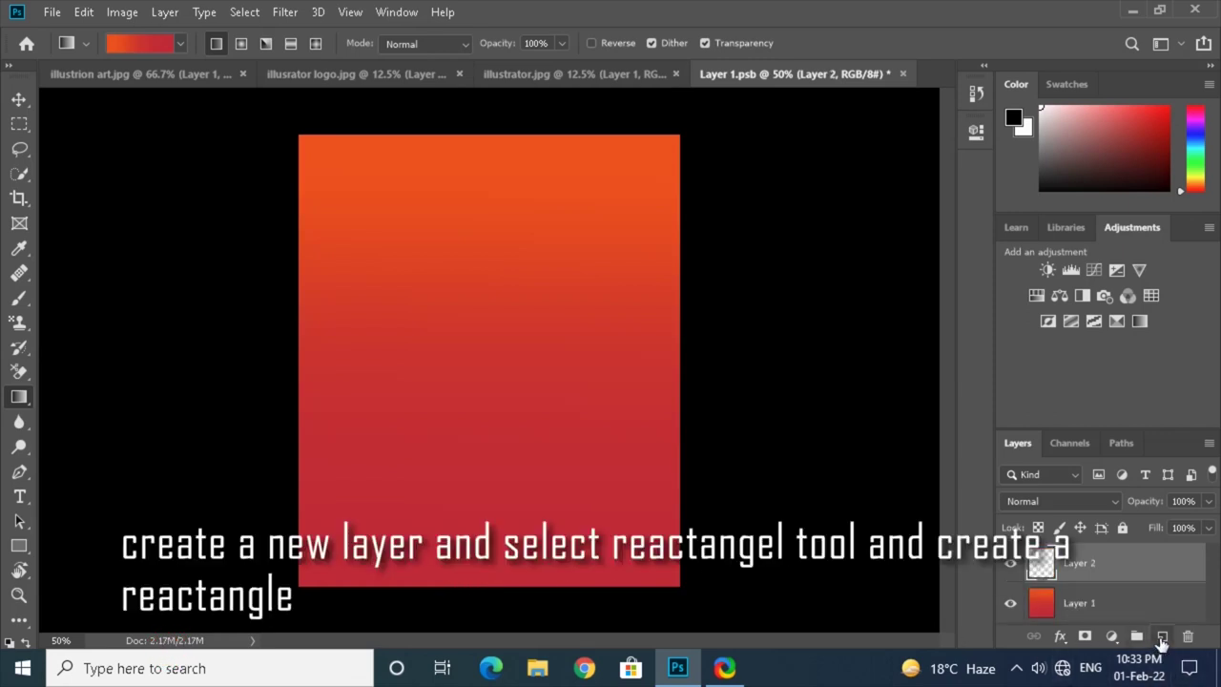
- Draw a thin full-height 14 × 960 px rectangle at the left edge with a yellow stroke
{"action": "left_click", "coordinate": [19, 545]}
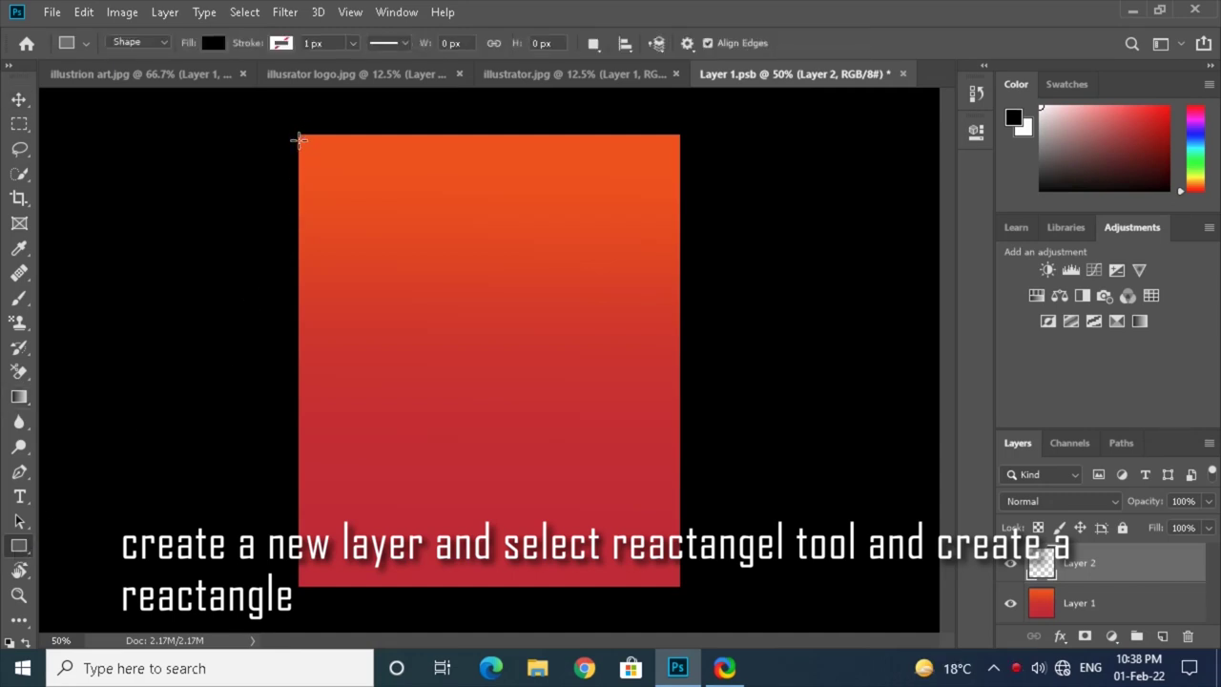
{"action": "left_click_drag", "start_coordinate": [302, 137], "coordinate": [310, 579]}
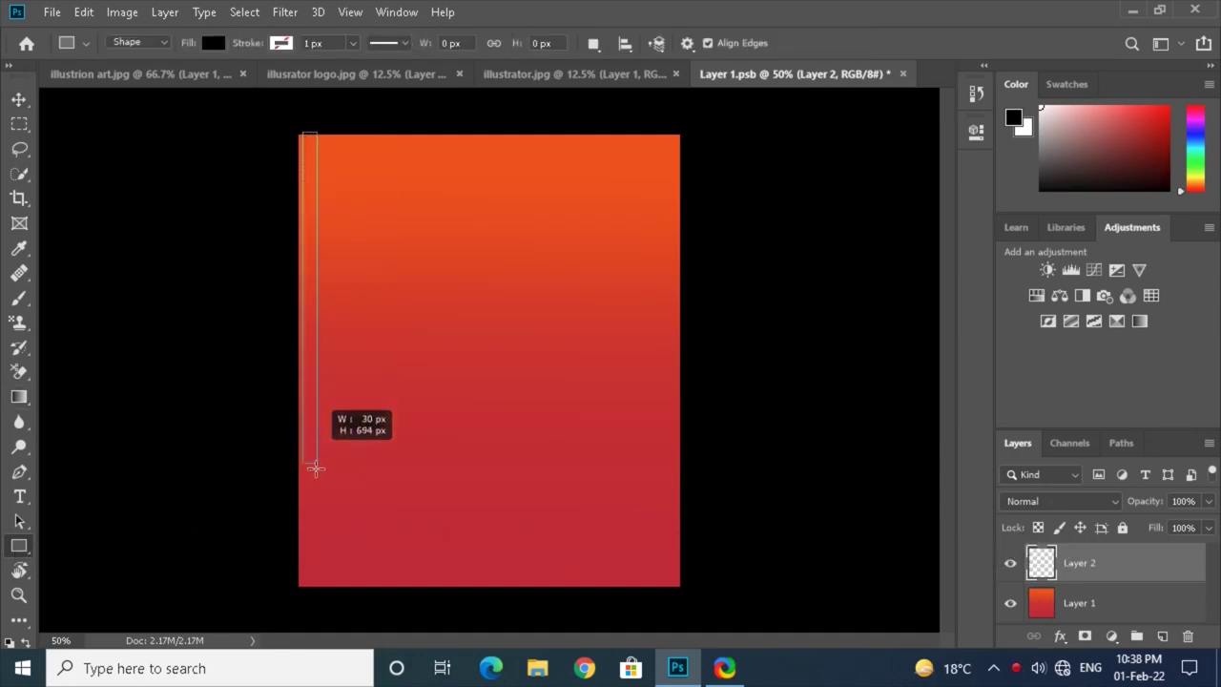
{"action": "left_click_drag", "start_coordinate": [310, 580], "coordinate": [307, 588]}
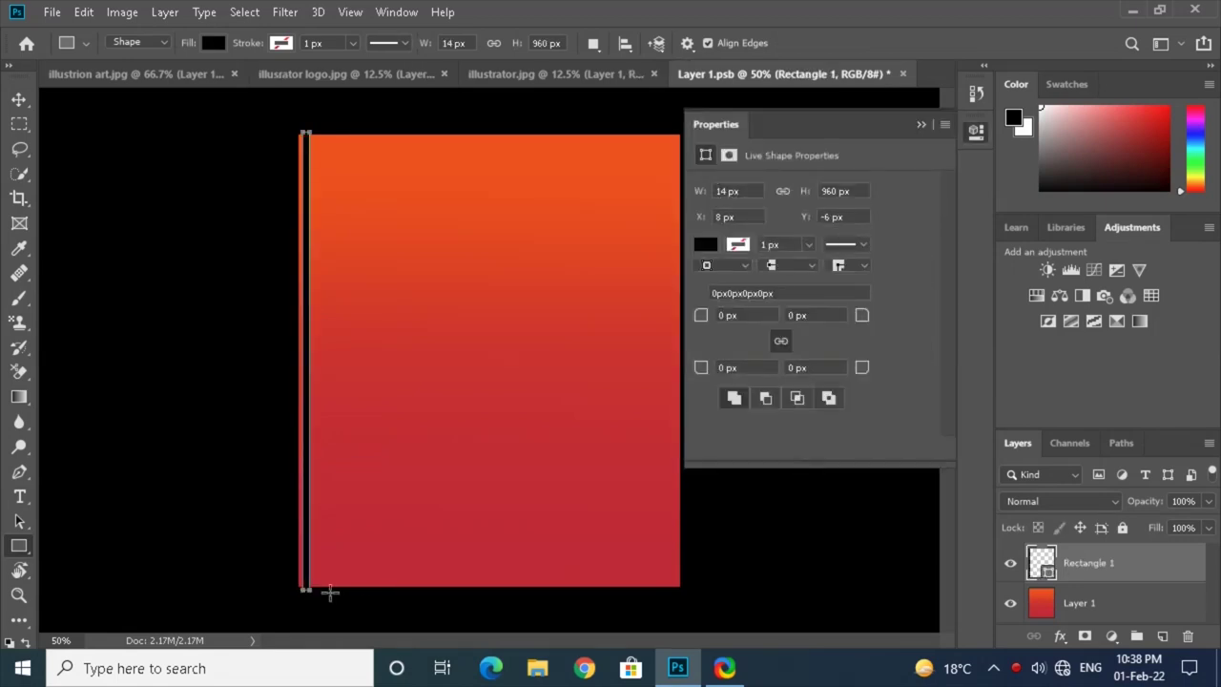
{"action": "left_click", "coordinate": [705, 246]}
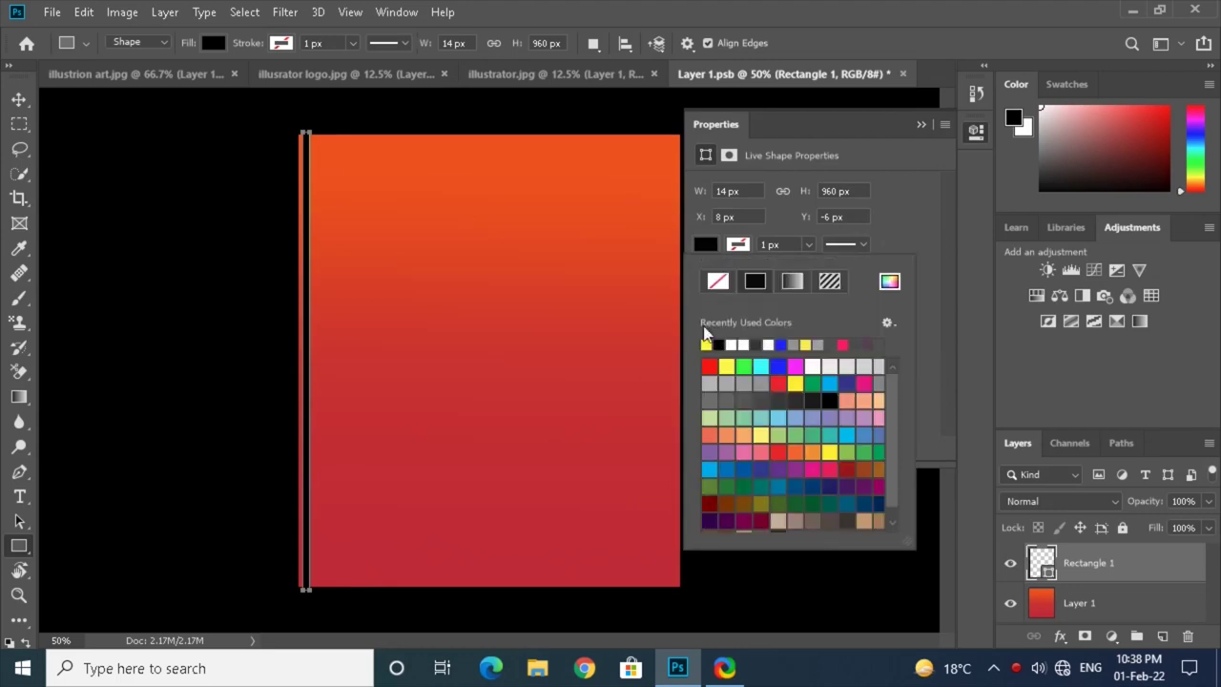
{"action": "left_click", "coordinate": [738, 246]}
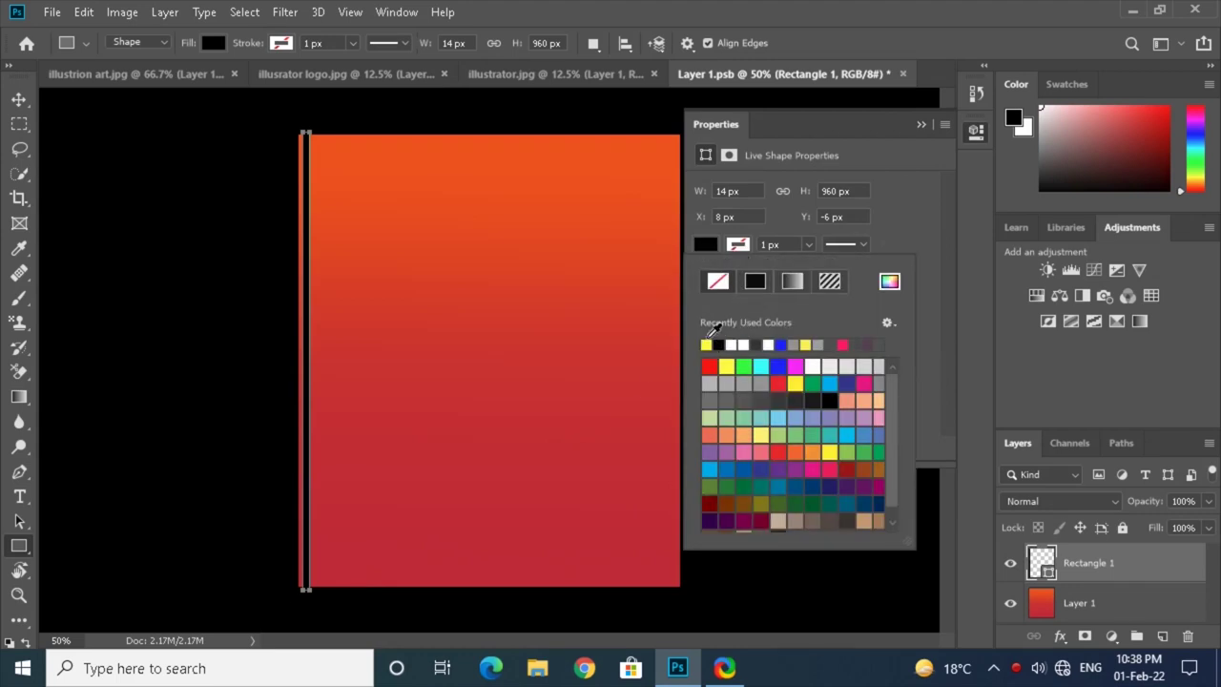
{"action": "left_click", "coordinate": [706, 344]}
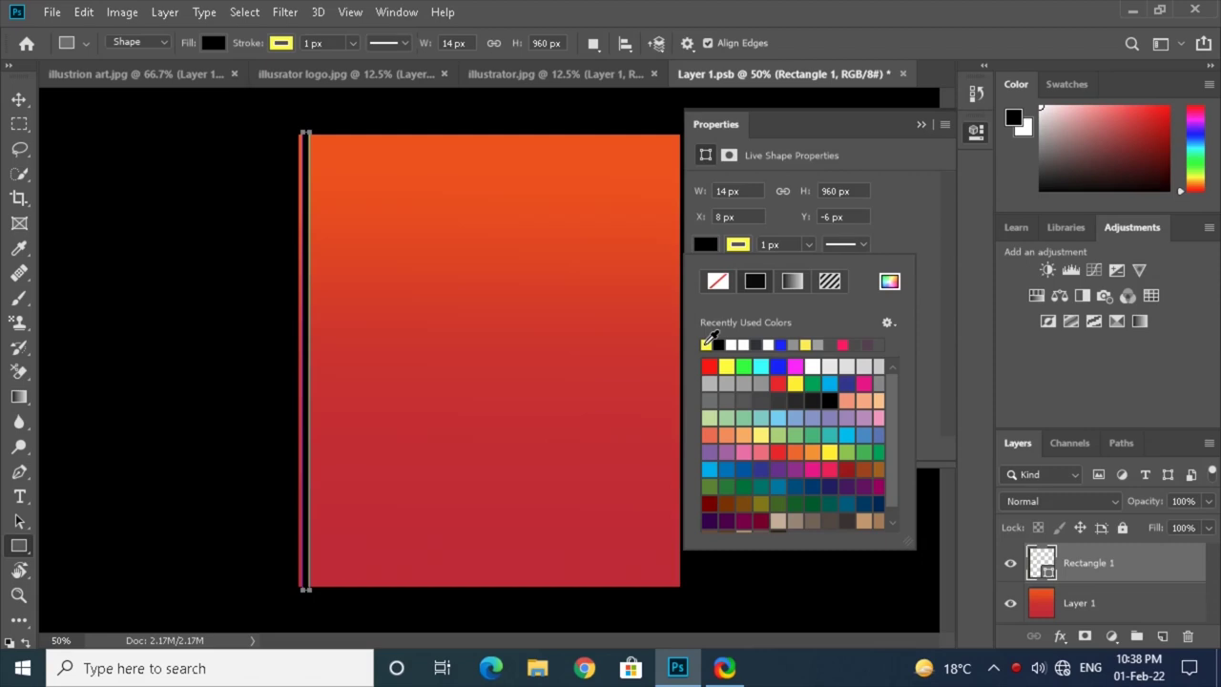
{"action": "left_click", "coordinate": [923, 125]}
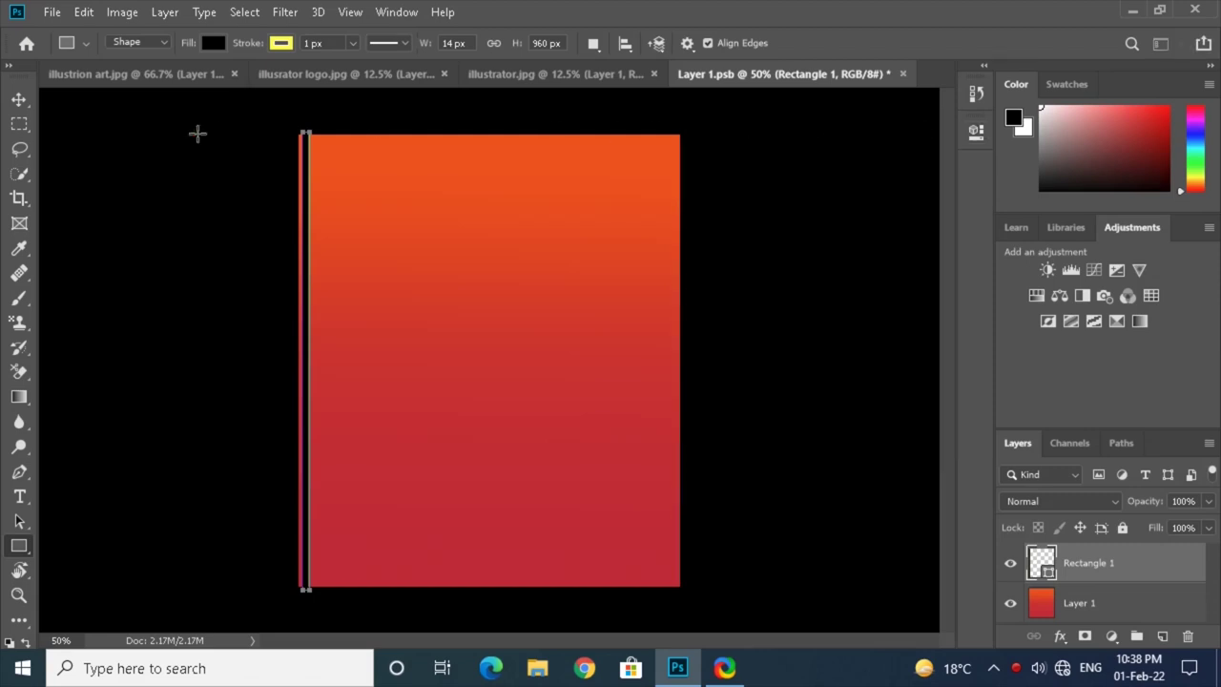
- Rotate the rectangle about 40° and stretch it into a long stripe across the top-left corner
{"action": "key", "text": "v"}
{"action": "left_click_drag", "start_coordinate": [305, 119], "coordinate": [452, 186]}
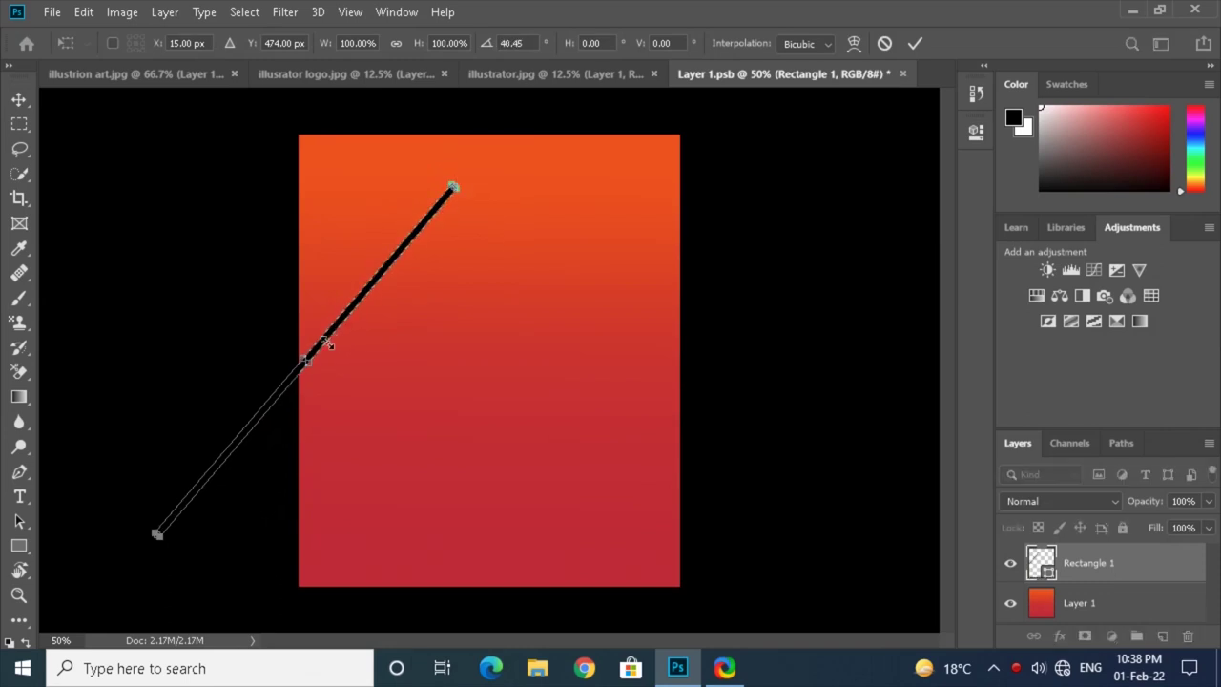
{"action": "mouse_move", "coordinate": [320, 348]}
{"action": "left_mouse_down"}
{"action": "mouse_move", "coordinate": [435, 297]}
{"action": "mouse_move", "coordinate": [539, 300]}
{"action": "left_mouse_up"}
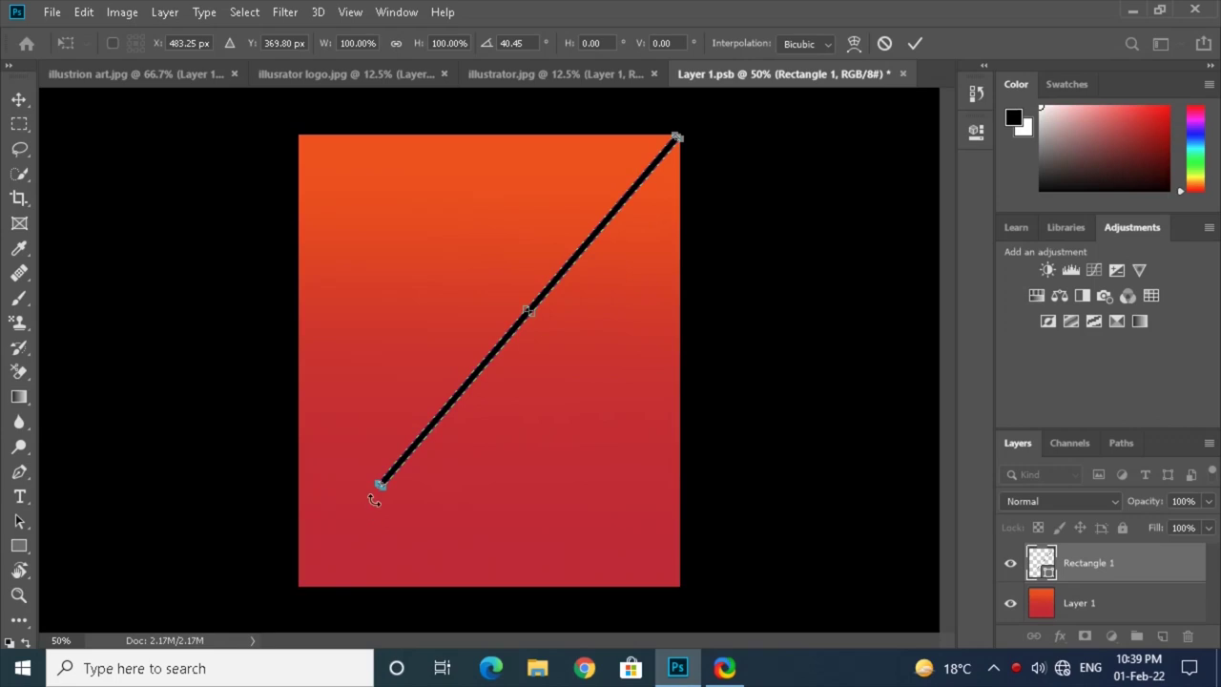
{"action": "key", "text": "ctrl+plus"}
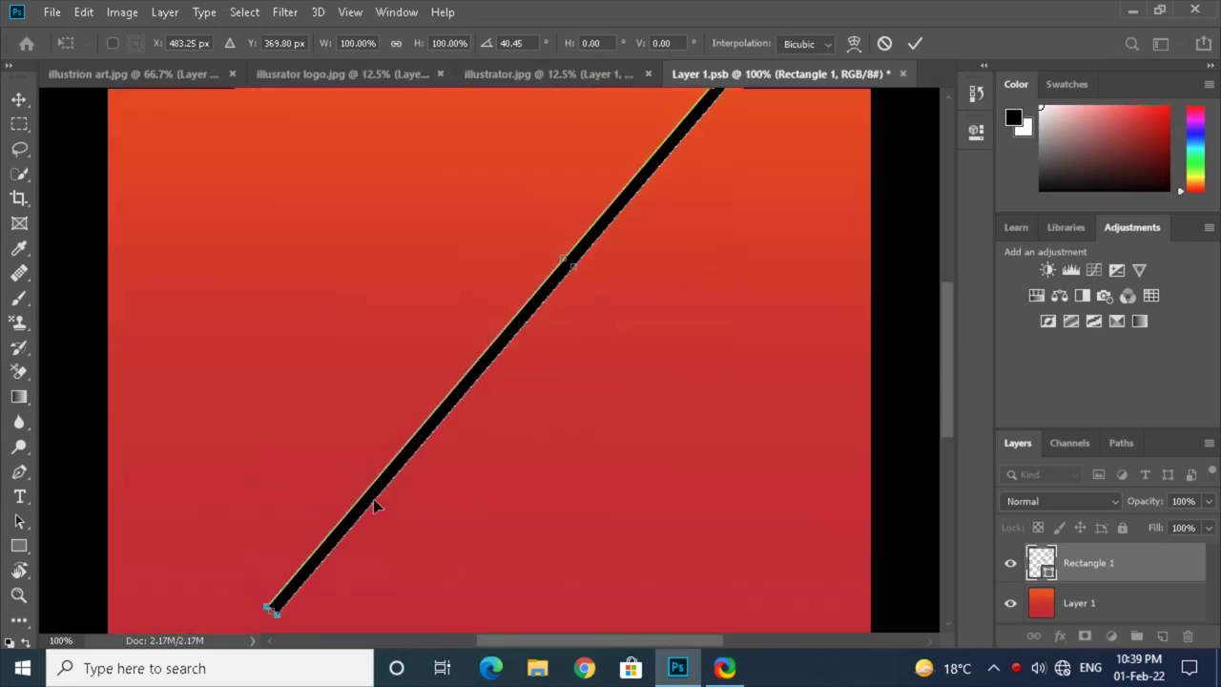
{"action": "mouse_move", "coordinate": [373, 498]}
{"action": "left_mouse_down"}
{"action": "mouse_move", "coordinate": [436, 385]}
{"action": "mouse_move", "coordinate": [471, 223]}
{"action": "left_mouse_up"}
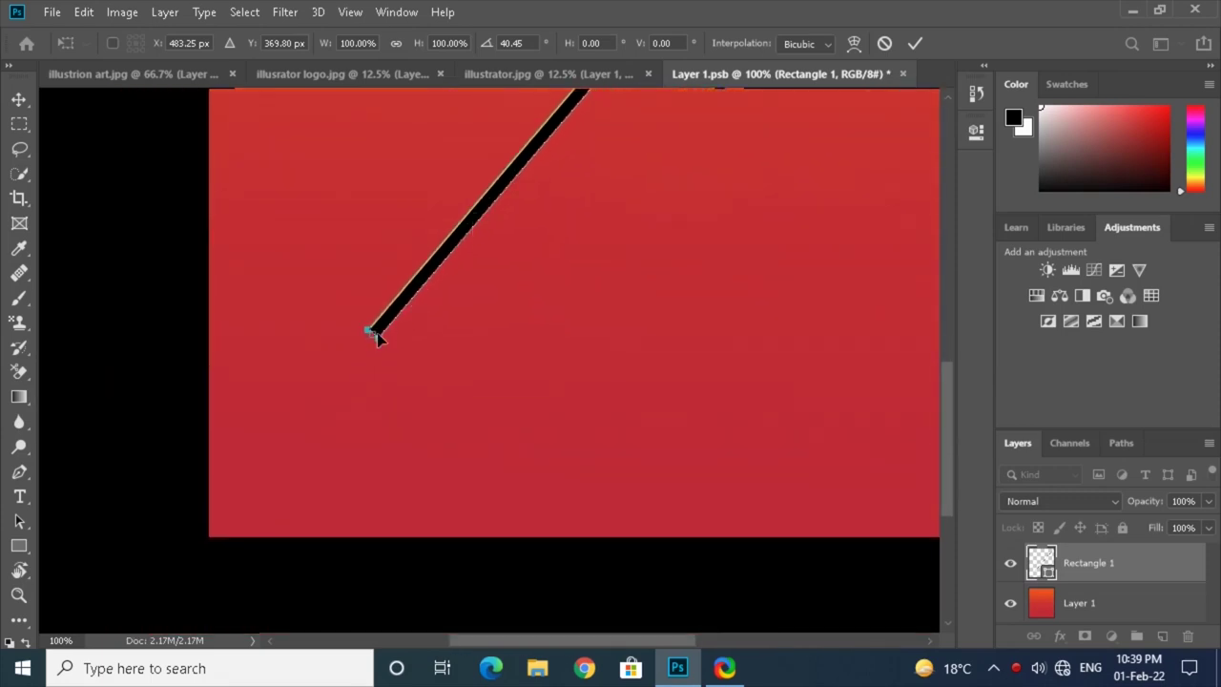
{"action": "mouse_move", "coordinate": [371, 333]}
{"action": "left_mouse_down"}
{"action": "mouse_move", "coordinate": [197, 501]}
{"action": "mouse_move", "coordinate": [62, 591]}
{"action": "mouse_move", "coordinate": [49, 618]}
{"action": "mouse_move", "coordinate": [59, 582]}
{"action": "left_mouse_up"}
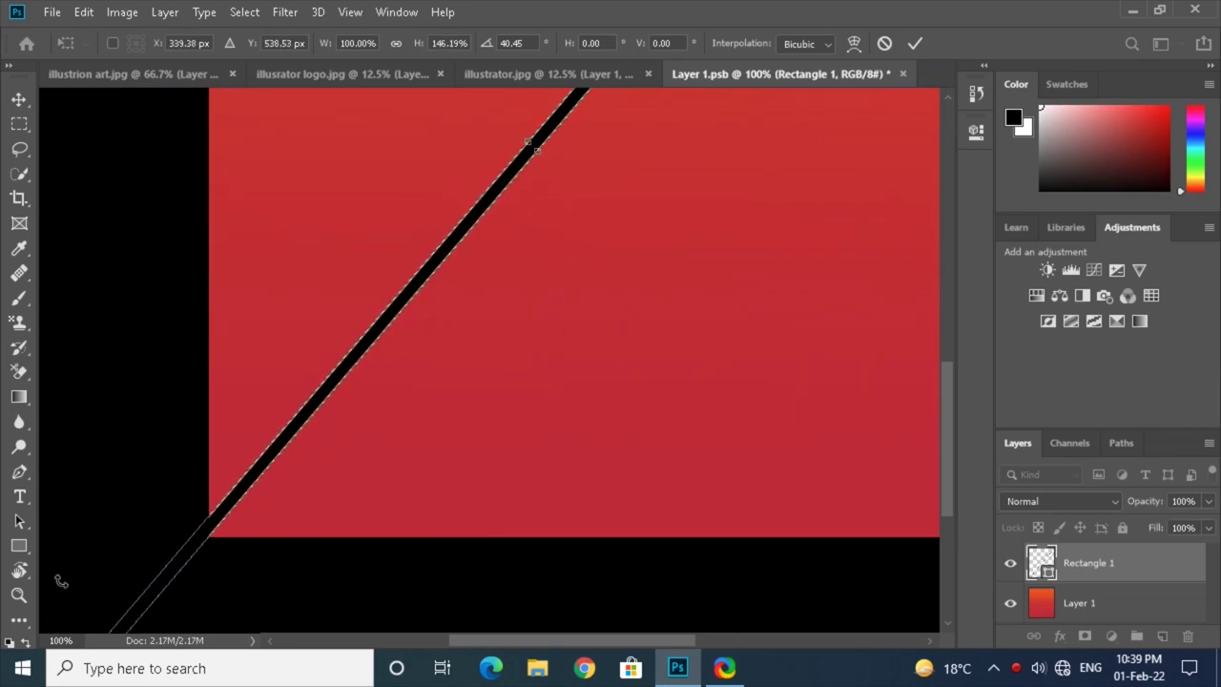
{"action": "key", "text": "ctrl+minus"}
{"action": "key", "text": "ctrl+minus"}
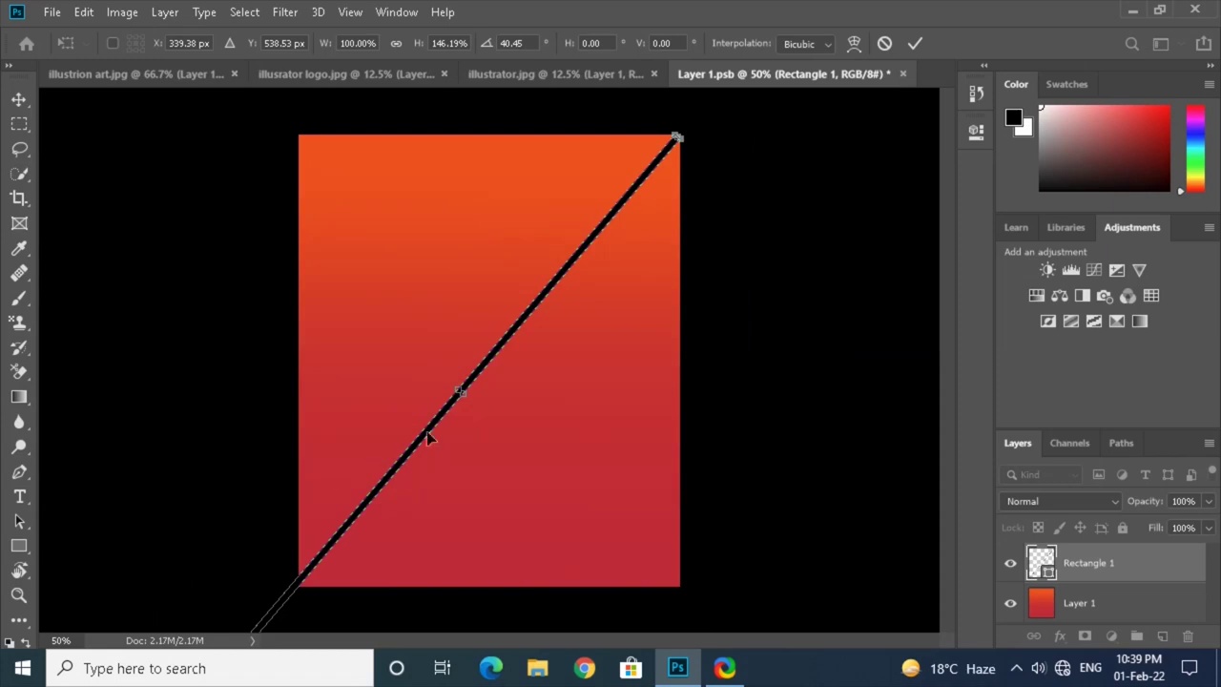
{"action": "left_click_drag", "start_coordinate": [465, 391], "coordinate": [273, 185]}
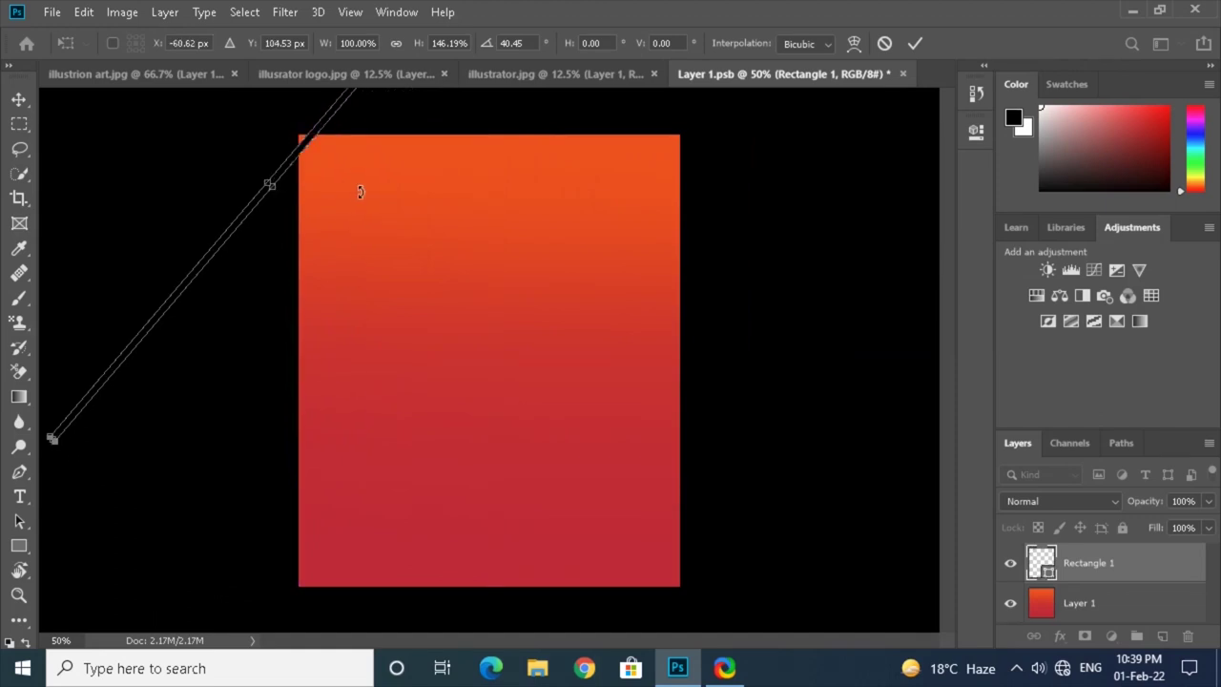
{"action": "key", "text": "ctrl+plus"}
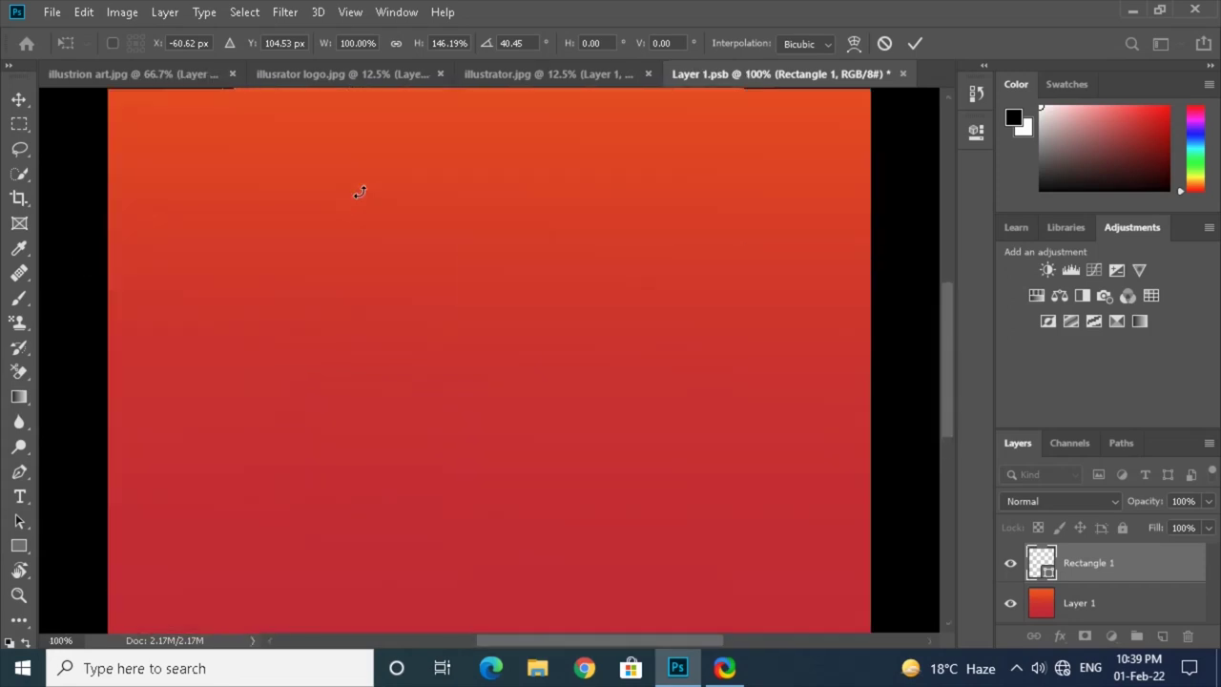
{"action": "left_click_drag", "start_coordinate": [359, 192], "coordinate": [381, 520]}
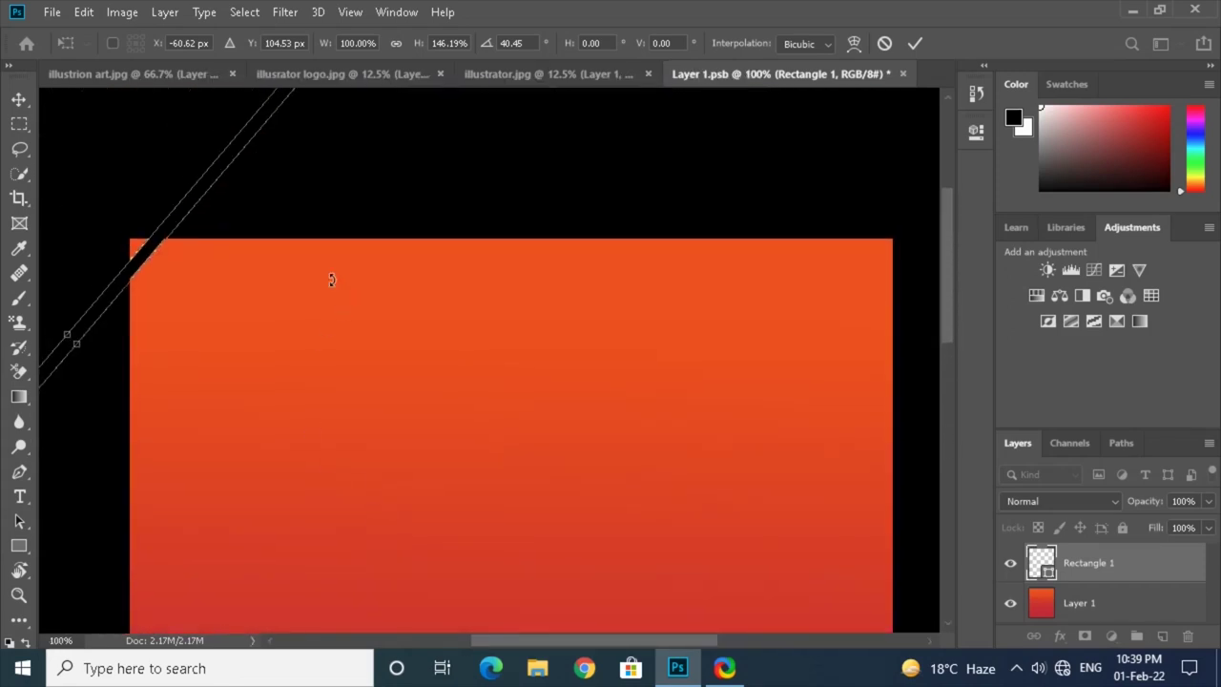
{"action": "left_click", "coordinate": [21, 102]}
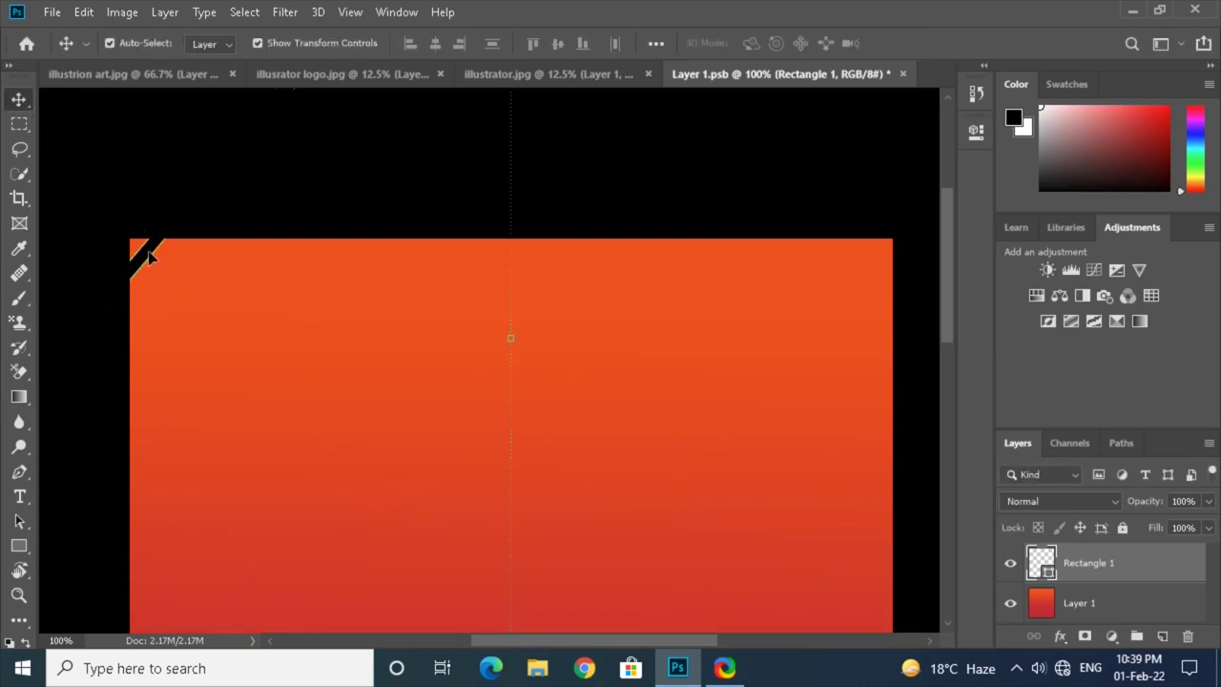
- Make a transformed copy of the stripe offset slightly down and to the right
{"action": "key", "text": "ctrl+alt+t"}
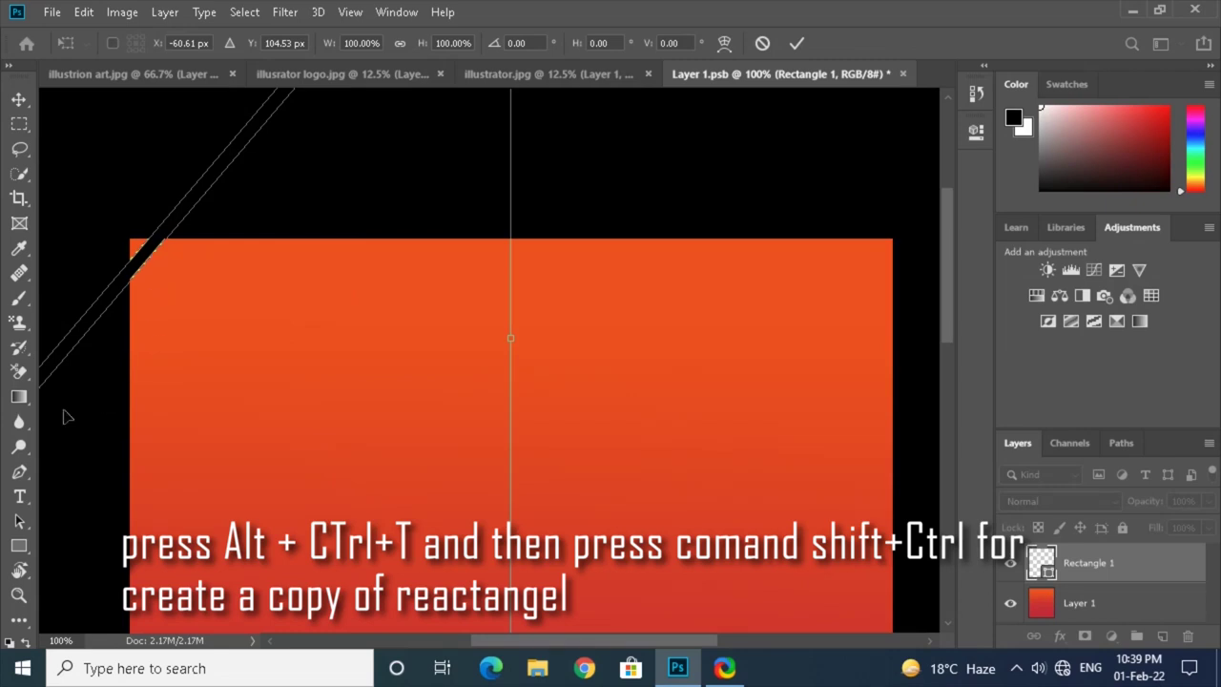
{"action": "left_click", "coordinate": [19, 520]}
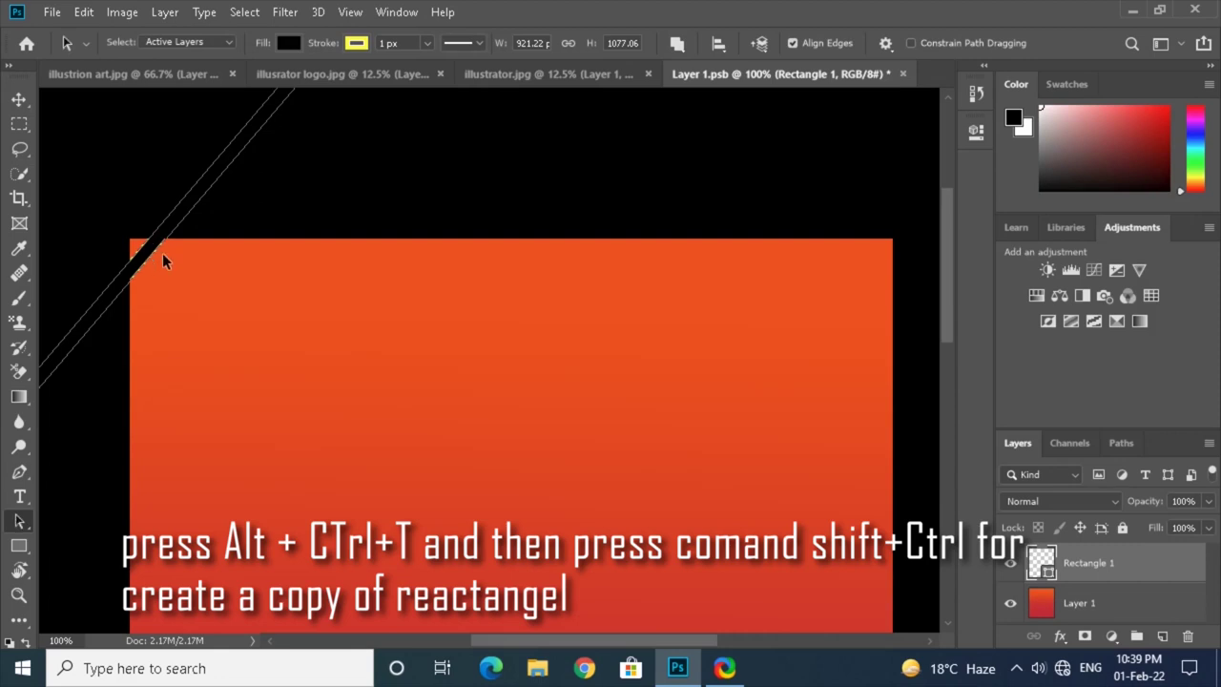
{"action": "key", "text": "ctrl"}
{"action": "key", "text": "ctrl+alt+t"}
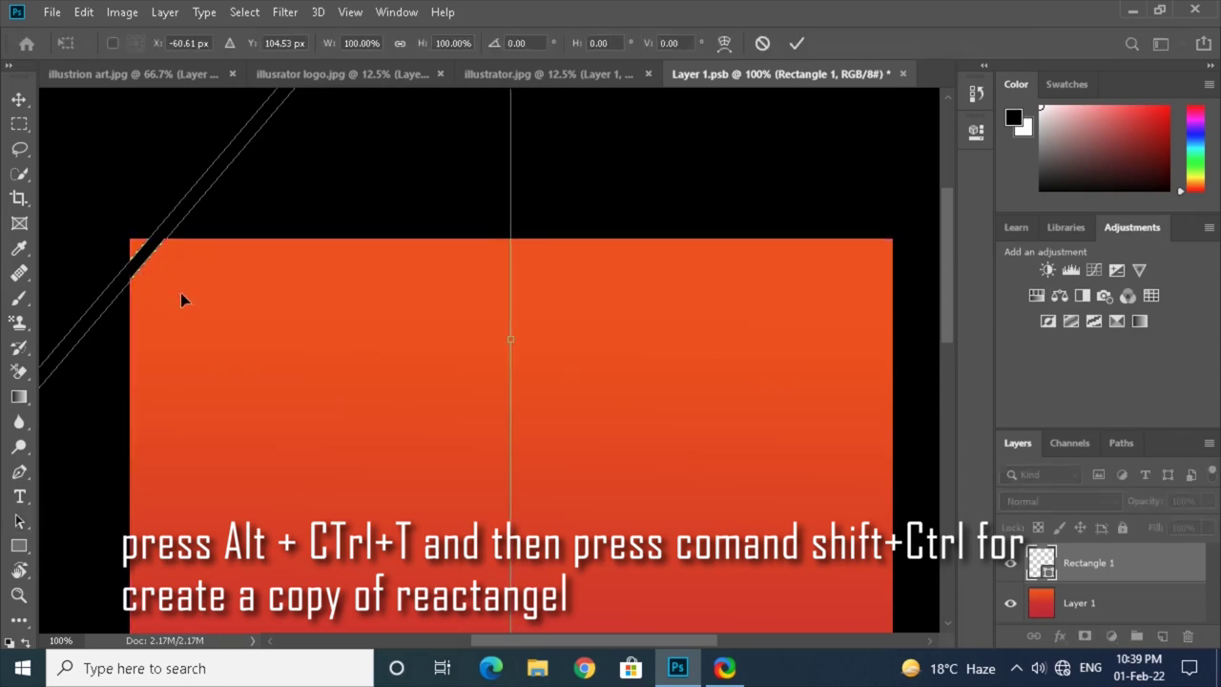
{"action": "left_click_drag", "start_coordinate": [153, 250], "coordinate": [168, 271]}
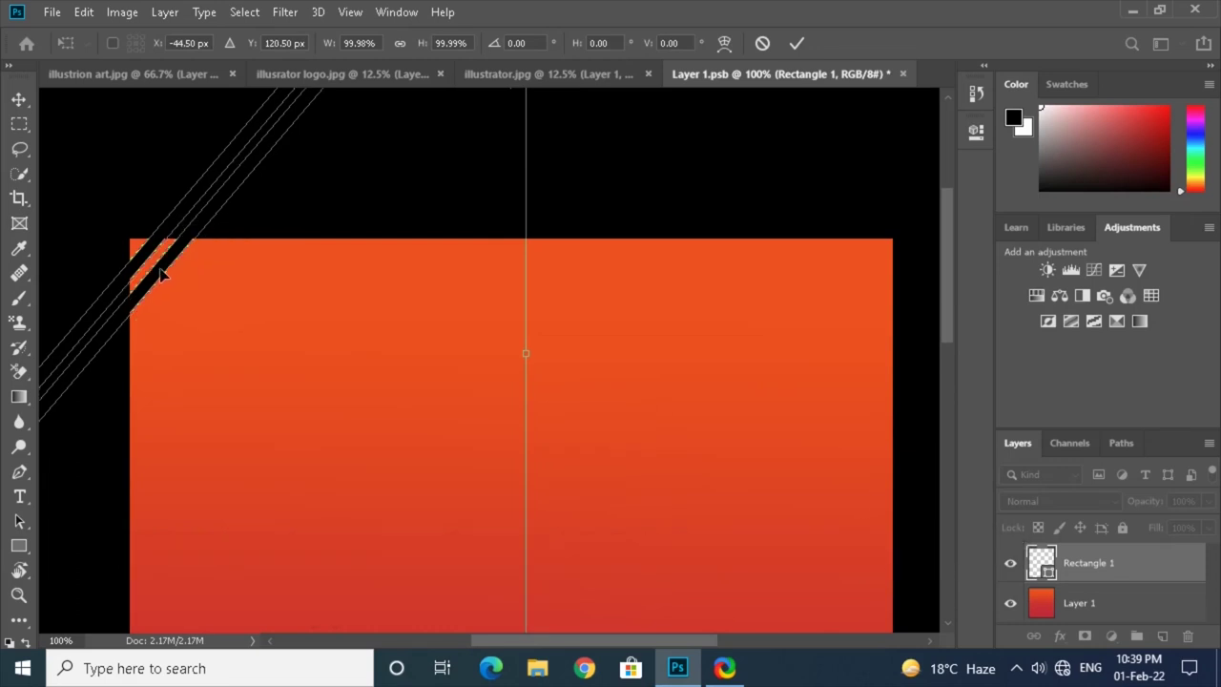
{"action": "left_click_drag", "start_coordinate": [159, 271], "coordinate": [155, 269]}
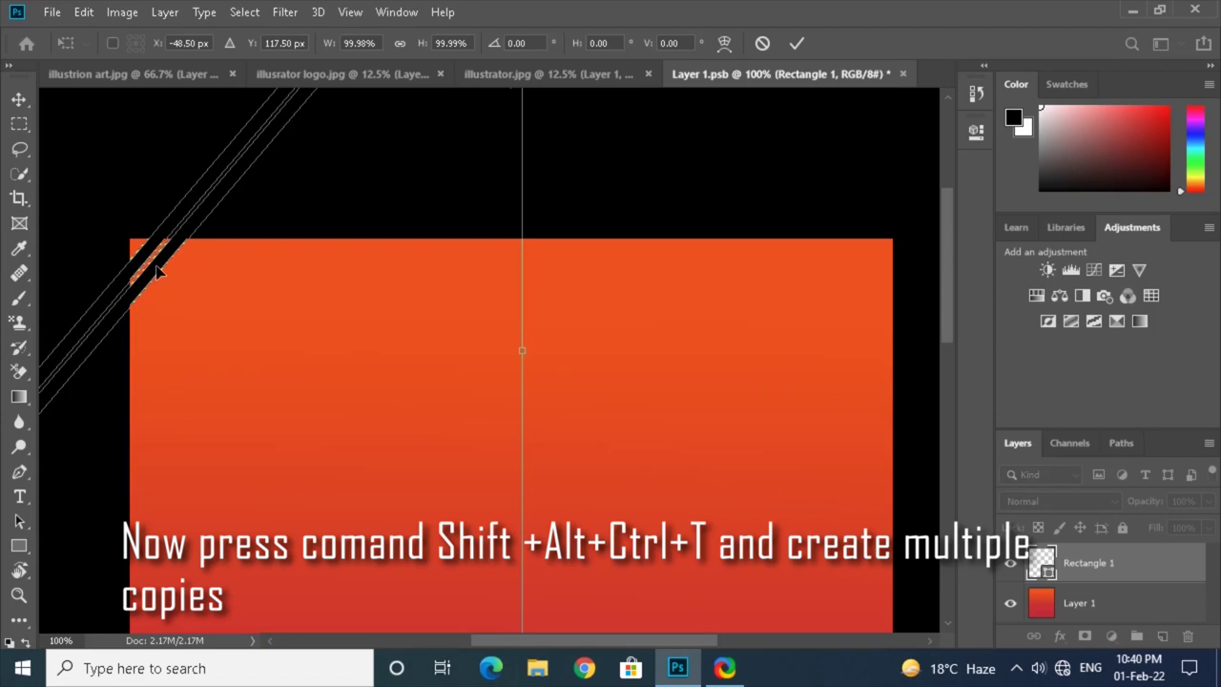
{"action": "key", "text": "Return"}
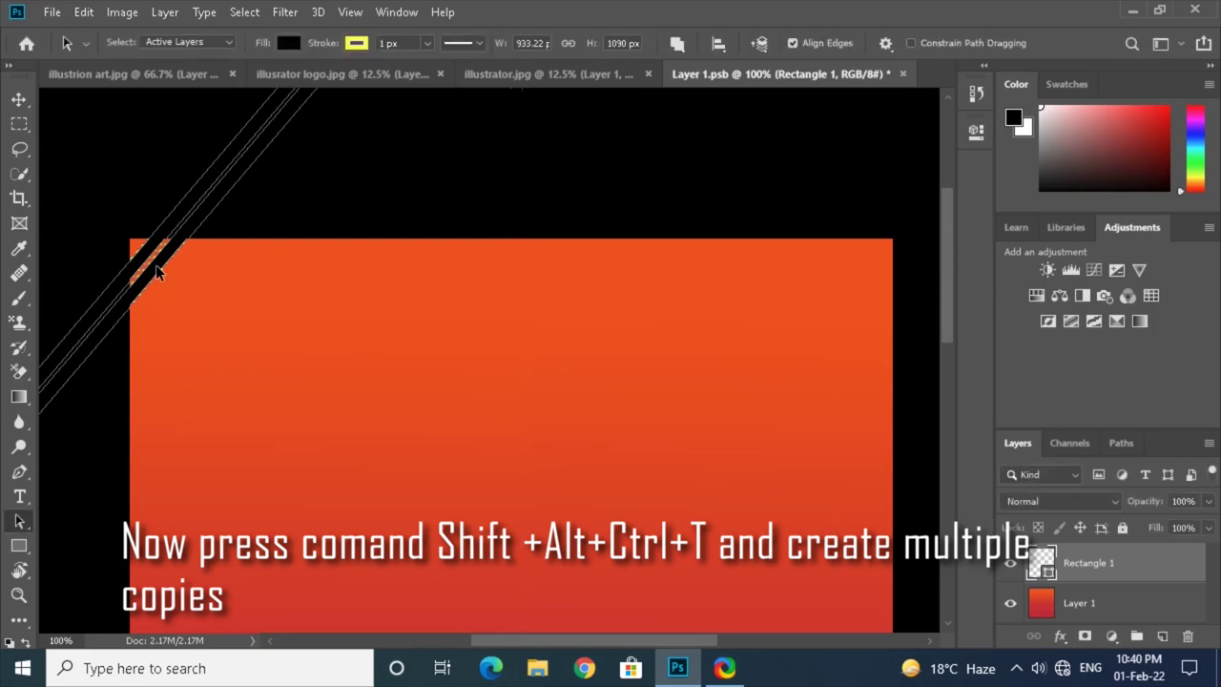
{"action": "key", "text": "ctrl+minus"}
{"action": "key", "text": "ctrl+minus"}
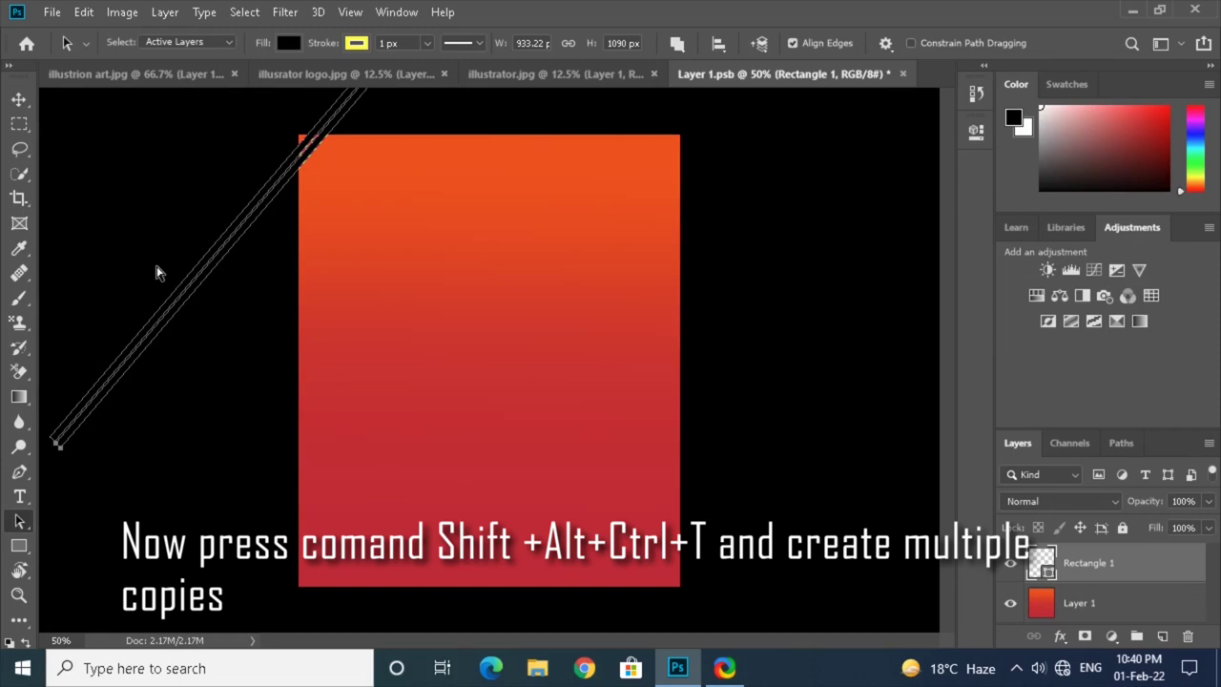
- Repeat the offset copy six more times to stack parallel stripes across the rectangle
{"action": "key", "text": "ctrl+shift+alt+t"}
{"action": "key", "text": "ctrl+shift+alt+t"}
{"action": "key", "text": "ctrl+shift+alt+t"}
{"action": "key", "text": "ctrl+shift+alt+t"}
{"action": "key", "text": "ctrl+shift+alt+t"}
{"action": "key", "text": "ctrl+shift+alt+t"}
{"action": "key", "text": "ctrl+shift+alt+t"}
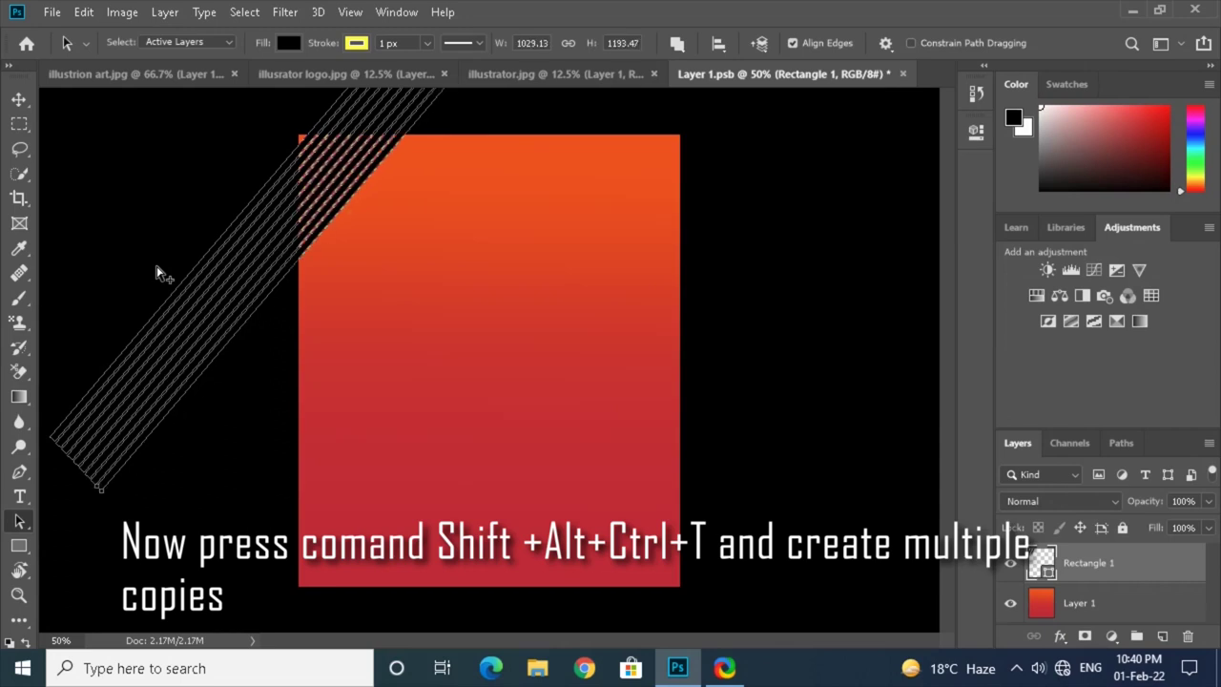
{"action": "key", "text": "ctrl+shift+alt+t"}
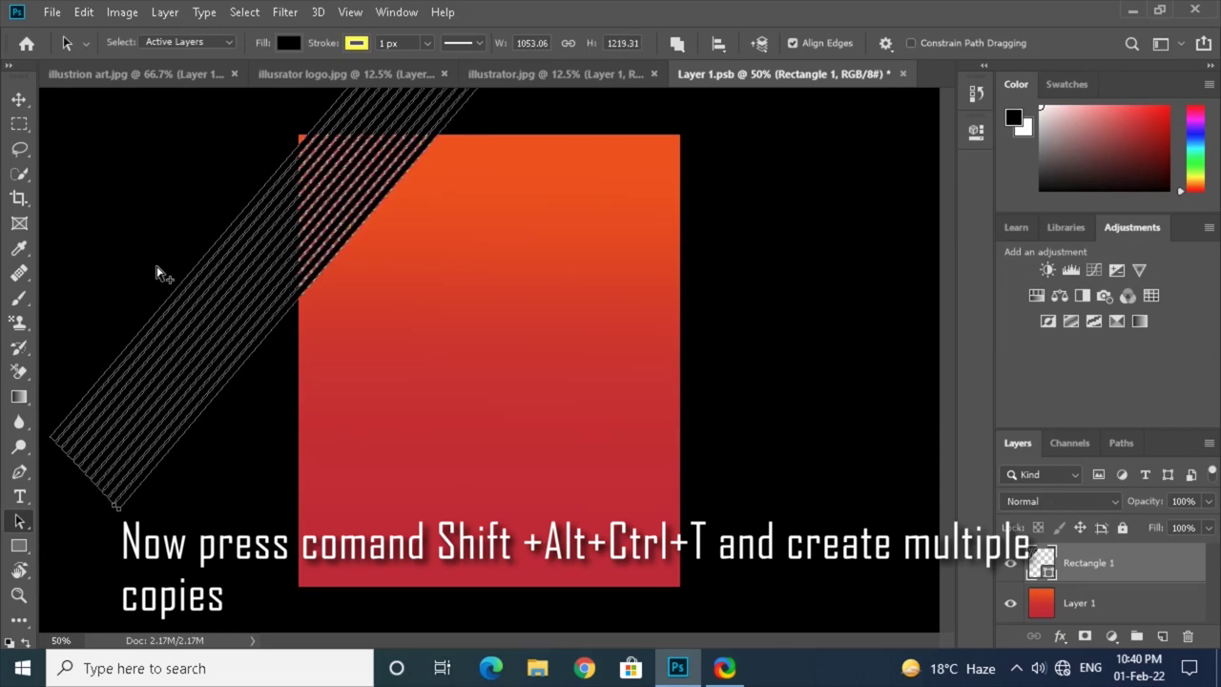
{"action": "key", "text": "ctrl+shift+alt+t"}
{"action": "key", "text": "ctrl+shift+alt+t"}
{"action": "key", "text": "ctrl+shift+alt+t"}
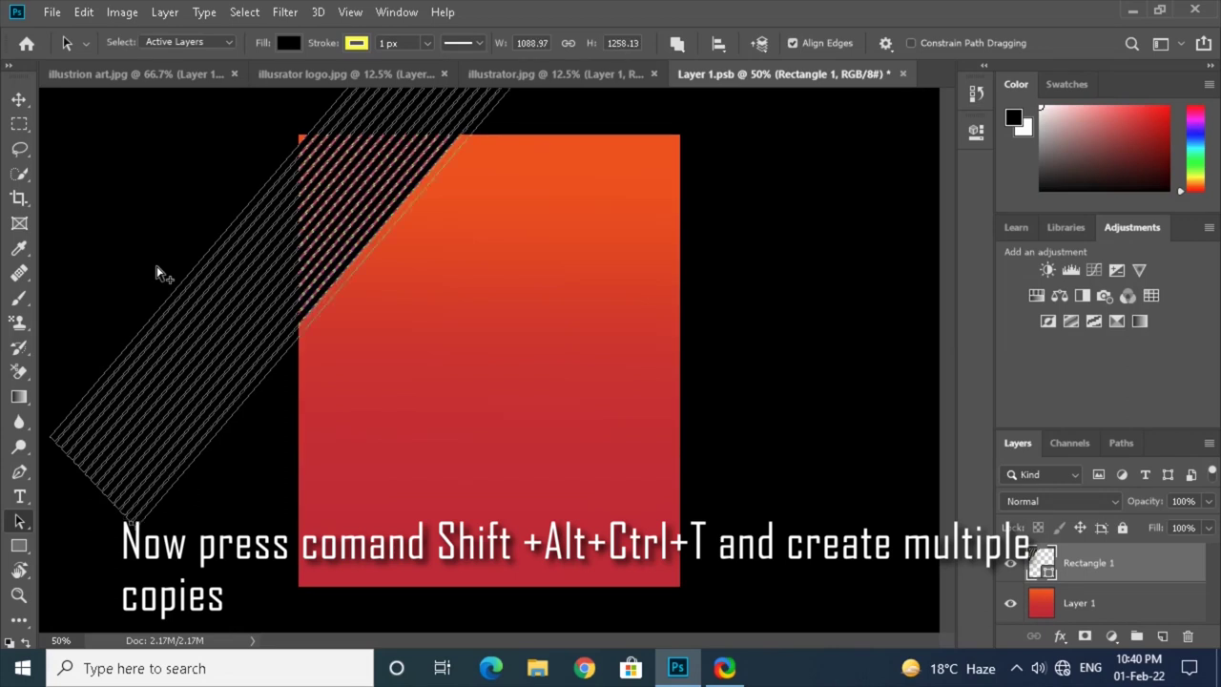
{"action": "key", "text": "ctrl+shift+alt+t"}
{"action": "key", "text": "ctrl+shift+alt+t"}
{"action": "key", "text": "ctrl+shift+alt+t"}
{"action": "key", "text": "ctrl+shift+alt+t"}
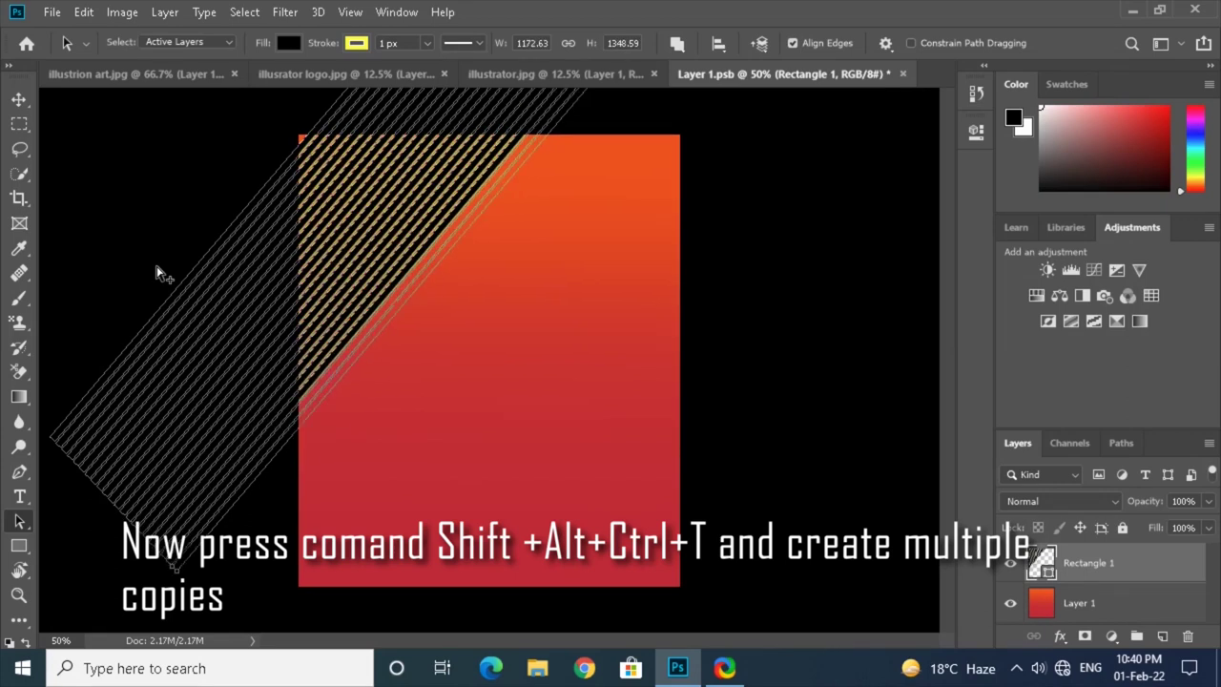
{"action": "key", "text": "ctrl+shift+alt+t"}
{"action": "key", "text": "ctrl+shift+alt+t"}
{"action": "key", "text": "ctrl+shift+alt+t"}
{"action": "key", "text": "ctrl+shift+alt+t"}
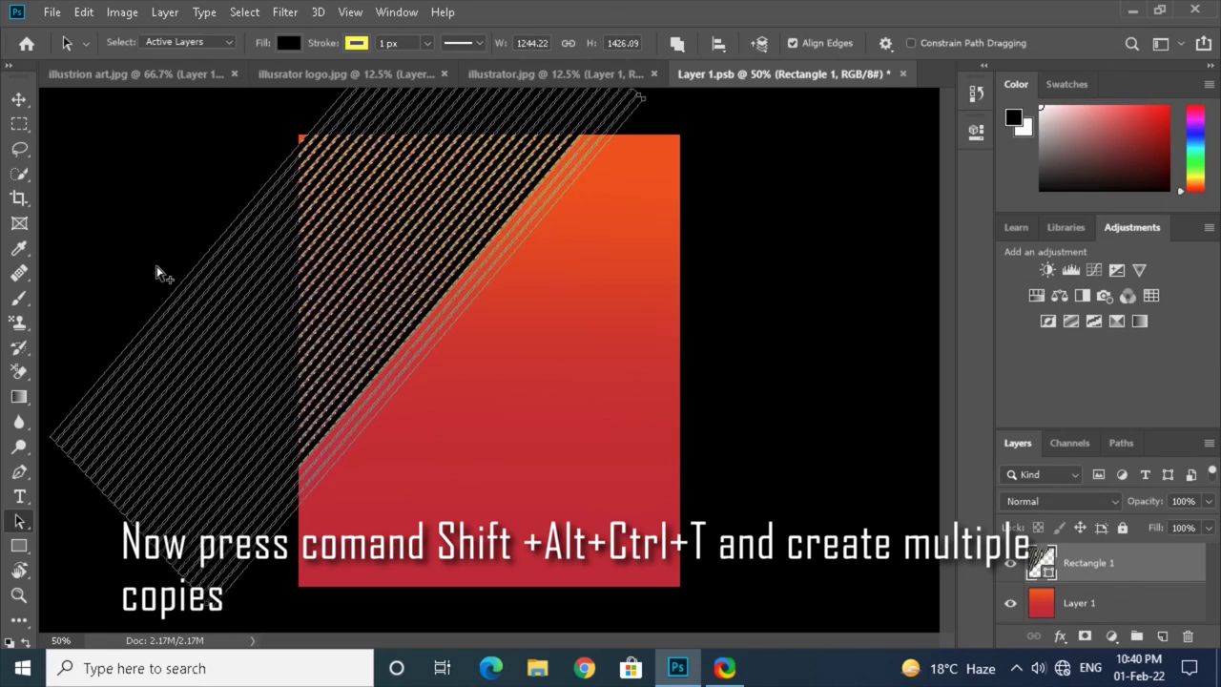
{"action": "key", "text": "ctrl+shift+alt+t"}
{"action": "key", "text": "ctrl+shift+alt+t"}
{"action": "key", "text": "ctrl+shift+alt+t"}
{"action": "key", "text": "ctrl+shift+alt+t"}
{"action": "key", "text": "ctrl+shift+alt+t"}
{"action": "key", "text": "ctrl+shift+alt+t"}
{"action": "key", "text": "ctrl+shift+alt+t"}
{"action": "key", "text": "ctrl+shift+alt+t"}
{"action": "key", "text": "ctrl+shift+alt+t"}
{"action": "key", "text": "ctrl+shift+alt+t"}
{"action": "key", "text": "ctrl+shift+alt+t"}
{"action": "key", "text": "ctrl+shift+alt+t"}
{"action": "key", "text": "ctrl+shift+alt+t"}
{"action": "key", "text": "ctrl+shift+alt+t"}
{"action": "key", "text": "ctrl+shift+alt+t"}
{"action": "key", "text": "ctrl+shift+alt+t"}
{"action": "key", "text": "ctrl+shift+alt+t"}
{"action": "key", "text": "ctrl+shift+alt+t"}
{"action": "key", "text": "ctrl+shift+alt+t"}
{"action": "key", "text": "ctrl+shift+alt+t"}
{"action": "key", "text": "ctrl+shift+alt+t"}
{"action": "key", "text": "ctrl+shift+alt+t"}
{"action": "key", "text": "ctrl+shift+alt+t"}
{"action": "key", "text": "ctrl+shift+alt+t"}
{"action": "key", "text": "ctrl+shift+alt+t"}
{"action": "key", "text": "ctrl+shift+alt+t"}
{"action": "key", "text": "ctrl+shift+alt+t"}
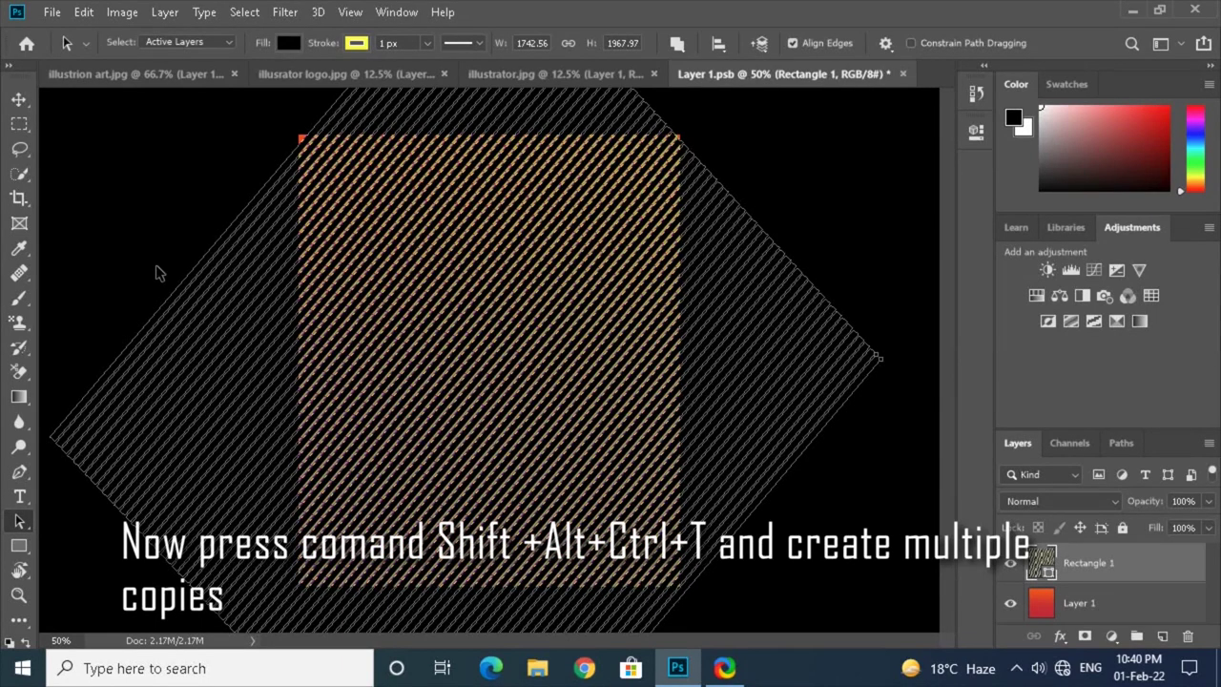
- Add an inverted layer mask to Rectangle 1 and paint a top-to-bottom gradient on it
{"action": "left_click", "coordinate": [1121, 613]}
{"action": "left_click", "coordinate": [1123, 563]}
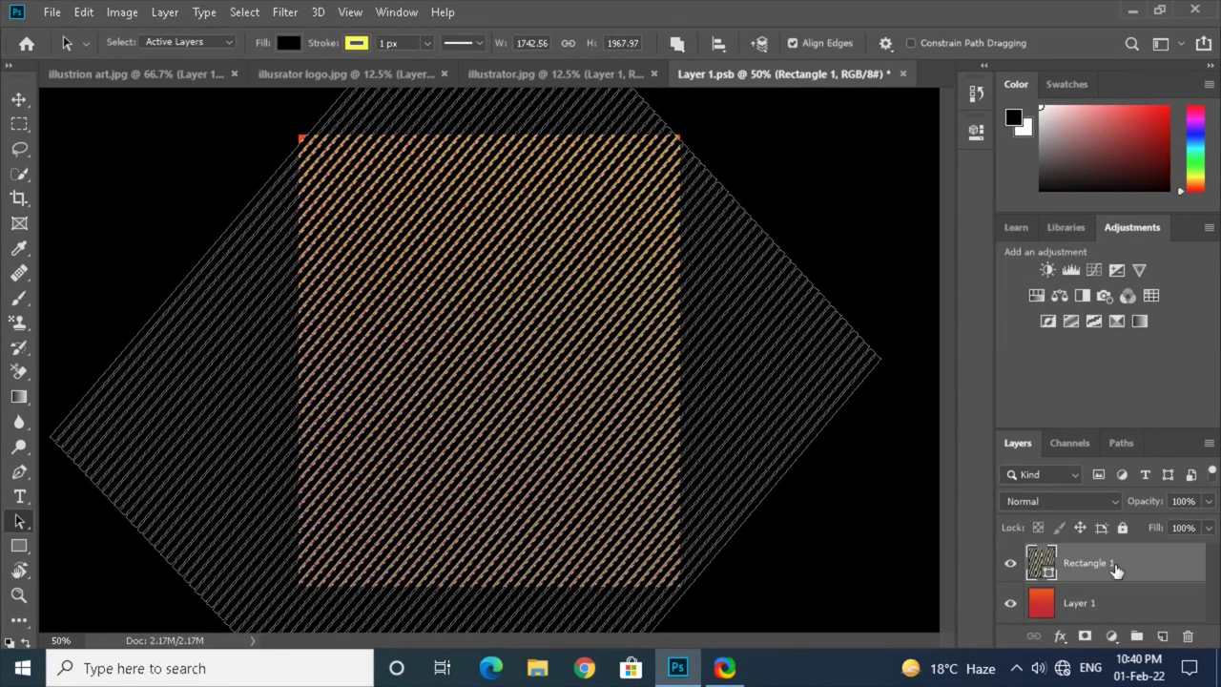
{"action": "left_click", "coordinate": [1085, 636]}
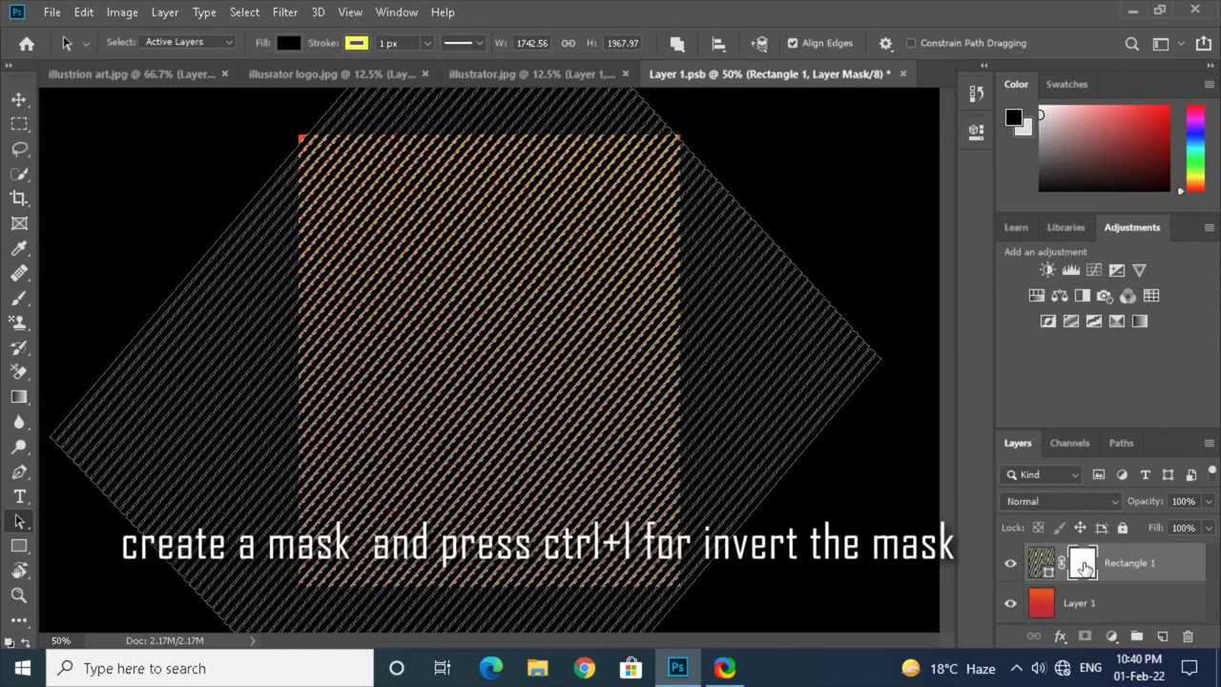
{"action": "key", "text": "ctrl+i"}
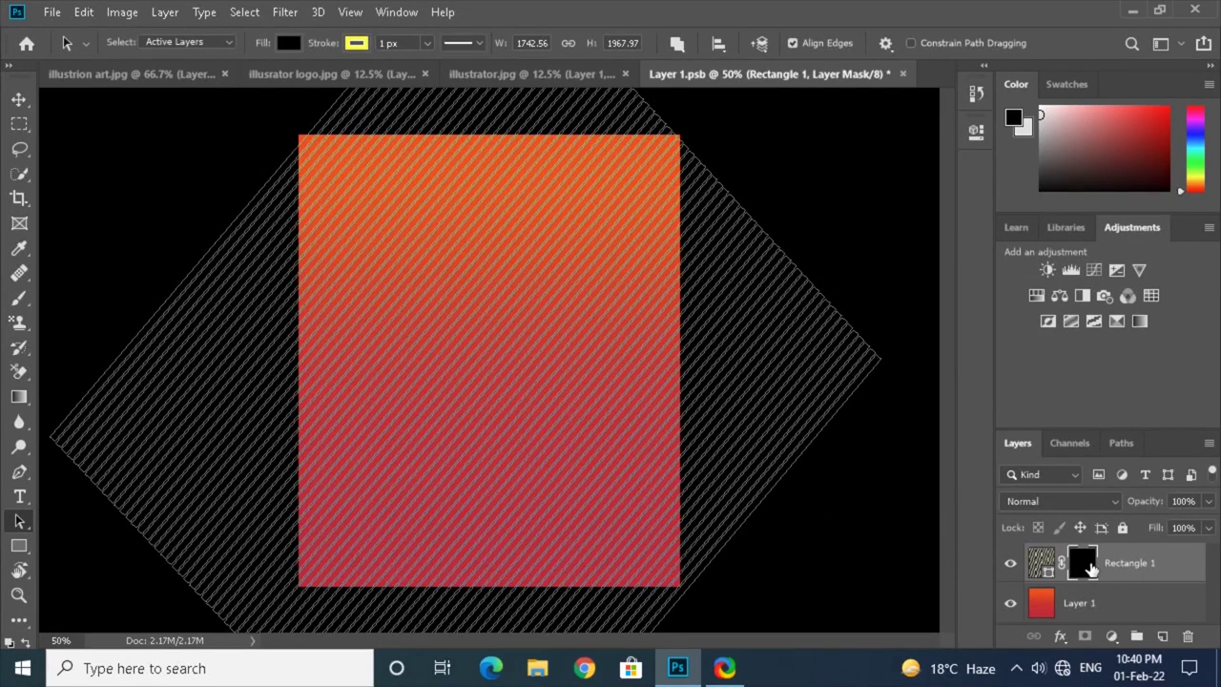
{"action": "left_click", "coordinate": [20, 396]}
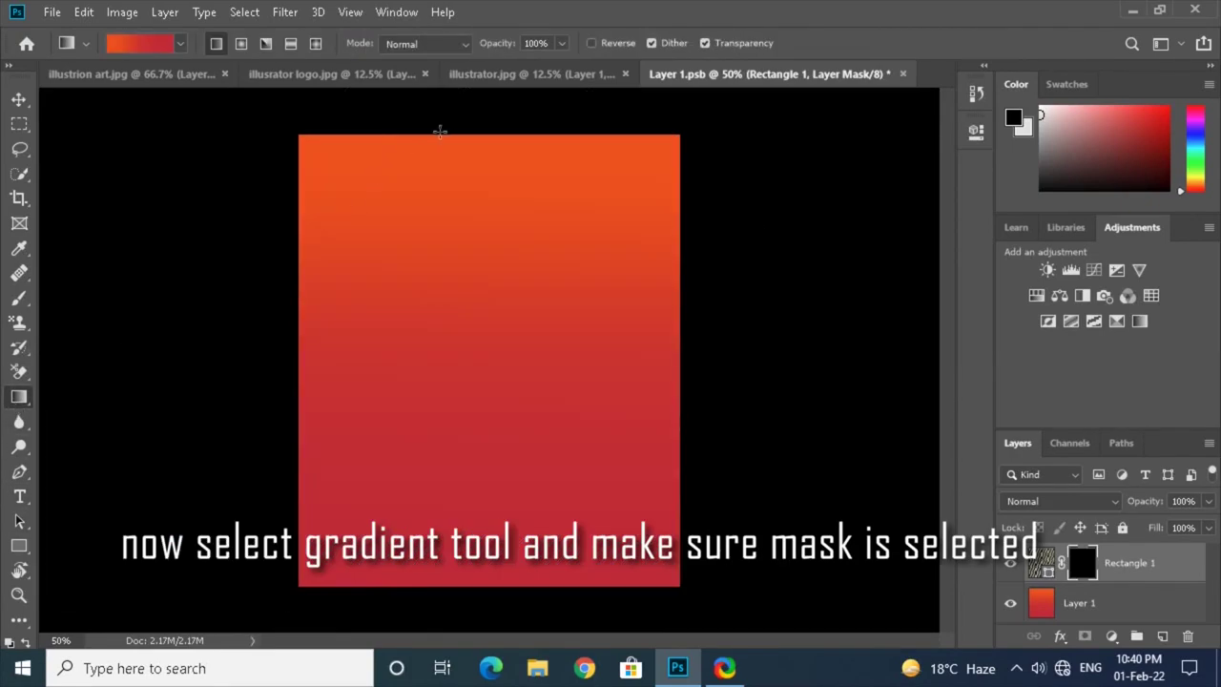
{"action": "left_click_drag", "start_coordinate": [474, 133], "coordinate": [462, 568]}
{"action": "left_click_drag", "start_coordinate": [463, 567], "coordinate": [466, 585]}
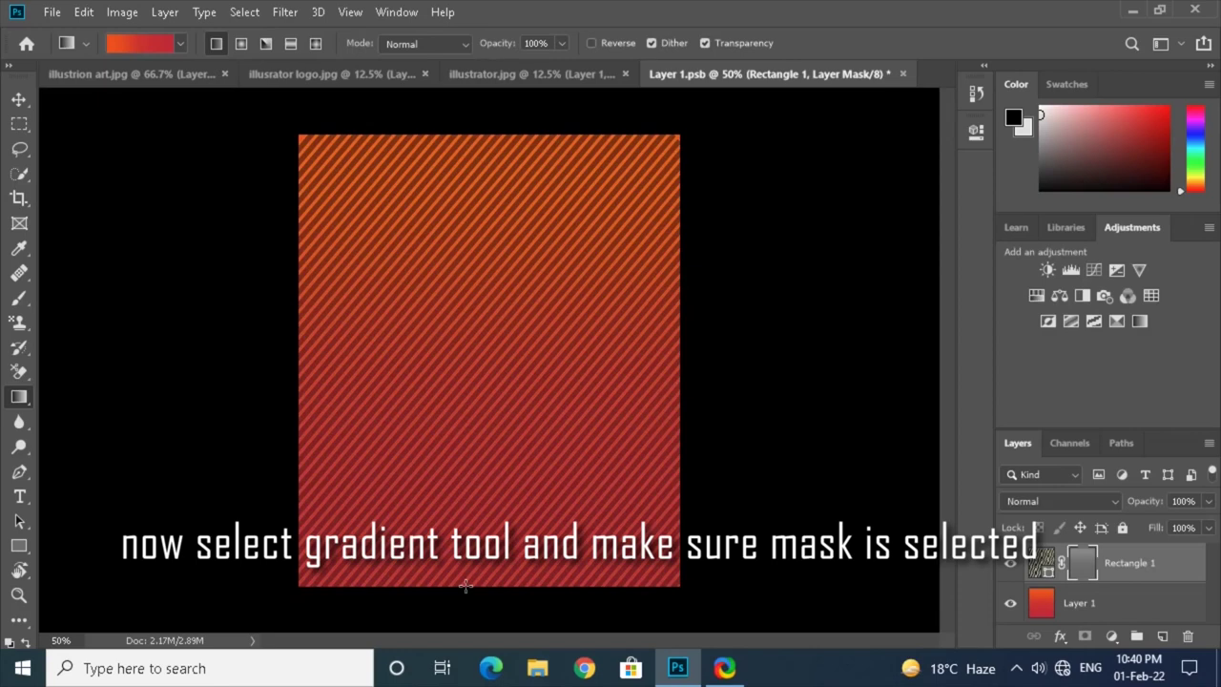
- Lower Rectangle 1's opacity to 13% for a faint stripe texture
{"action": "left_click", "coordinate": [1207, 501]}
{"action": "left_click_drag", "start_coordinate": [1209, 524], "coordinate": [1190, 524]}
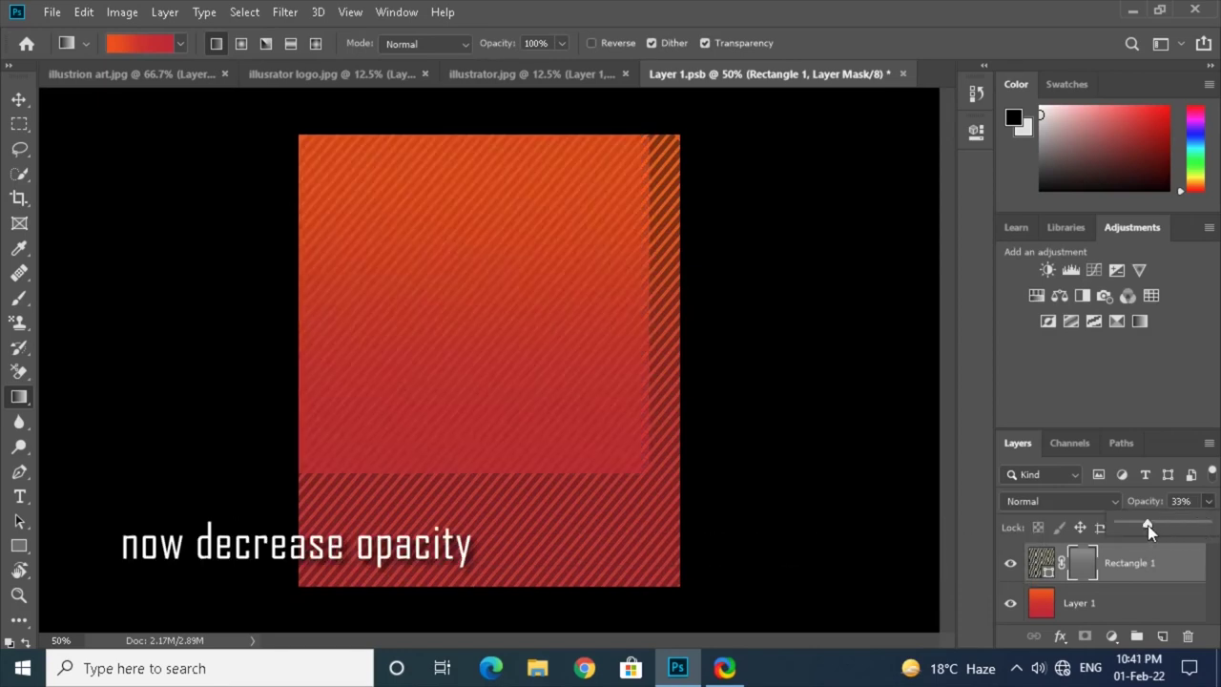
{"action": "left_click_drag", "start_coordinate": [1147, 525], "coordinate": [1133, 525]}
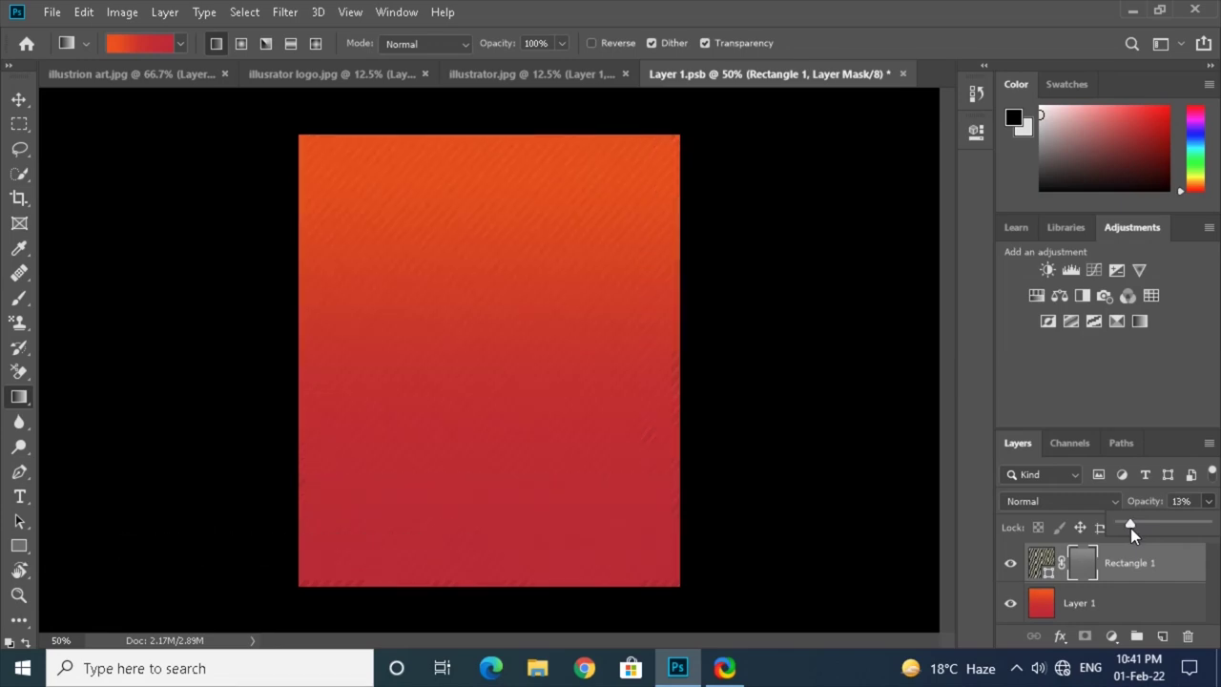
{"action": "left_click", "coordinate": [879, 541]}
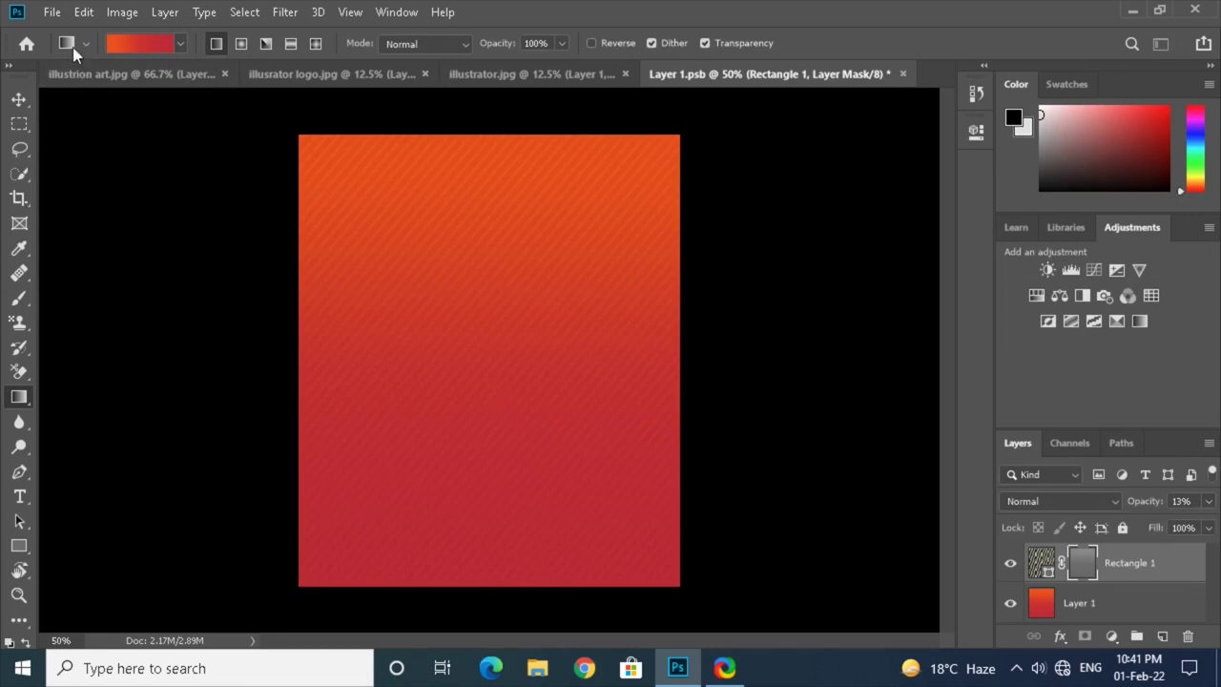
{"action": "left_click", "coordinate": [51, 12]}
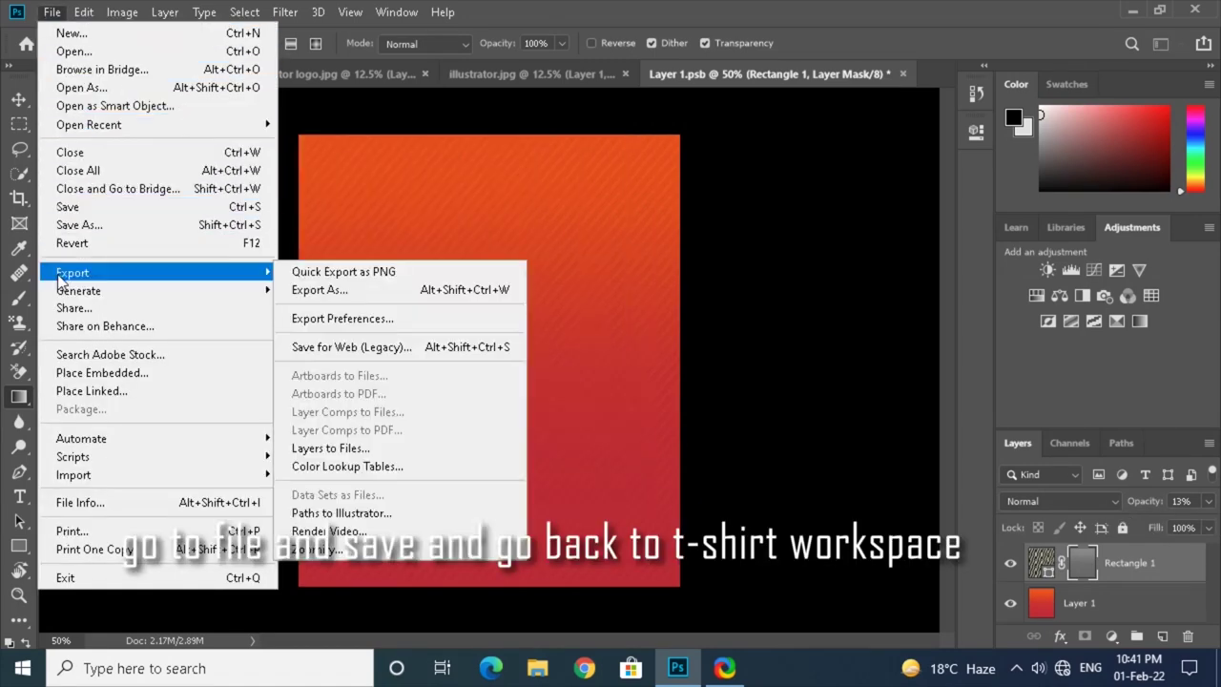
- Save Layer 1.psb, return to illustrion art.jpg, and hide the pattern Layer 1
{"action": "left_click", "coordinate": [61, 206]}
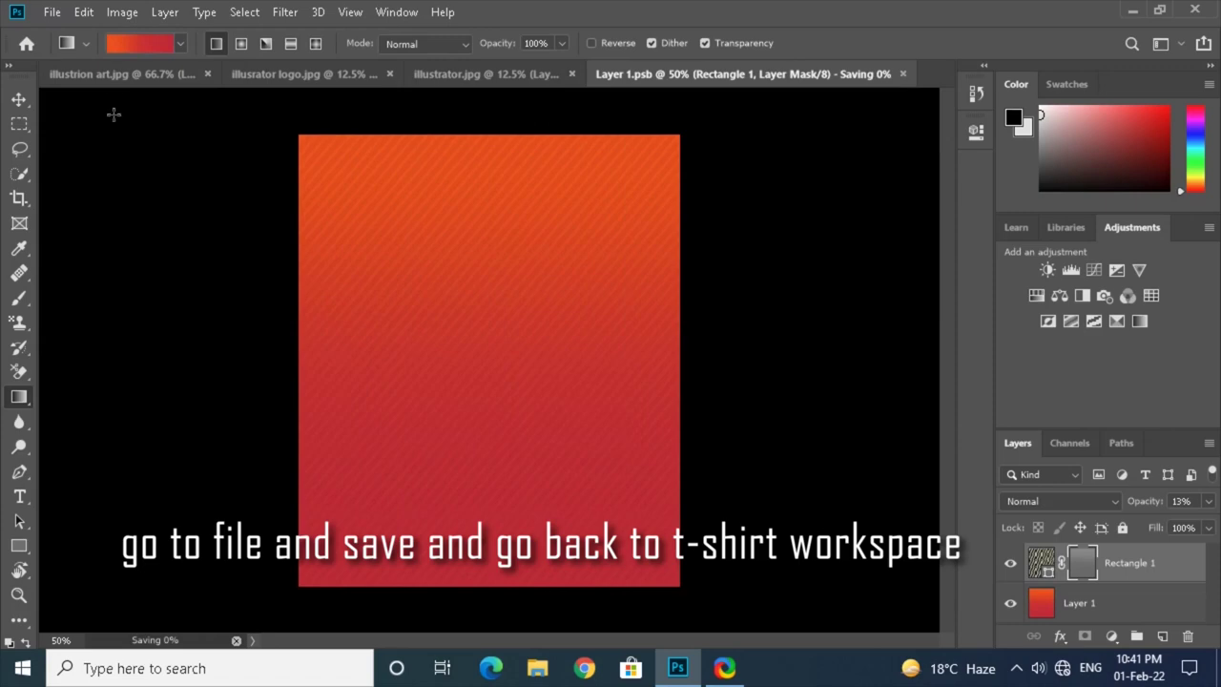
{"action": "left_click", "coordinate": [115, 76]}
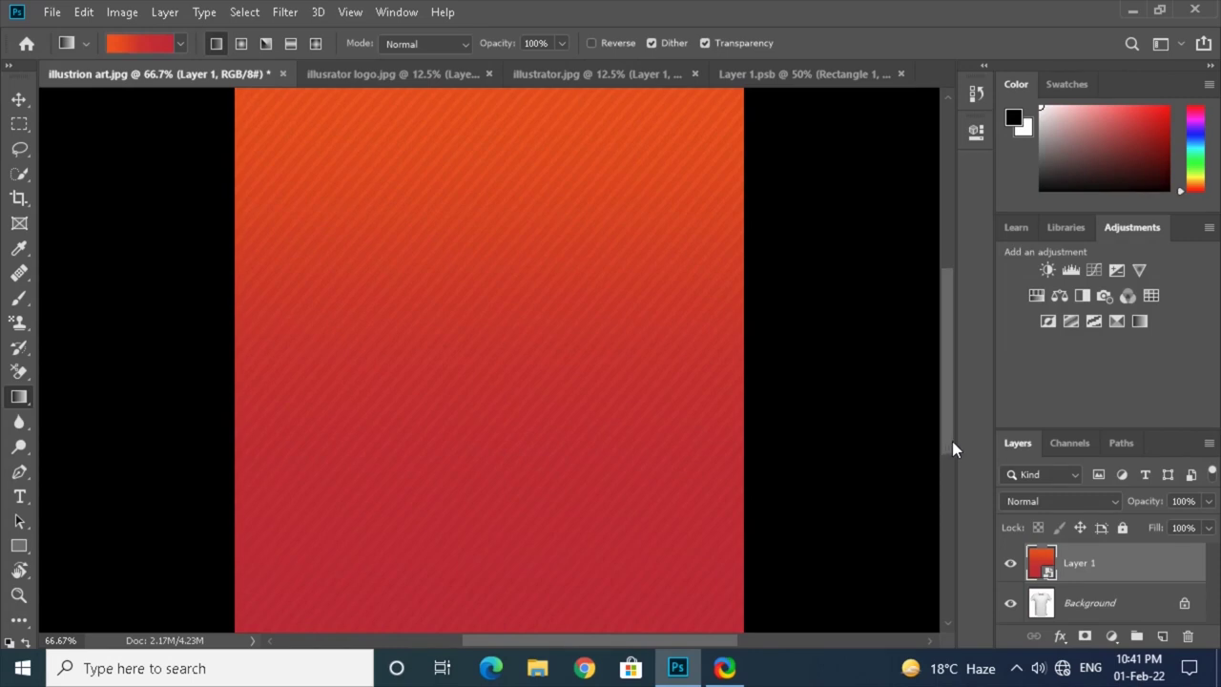
{"action": "left_click", "coordinate": [1009, 563]}
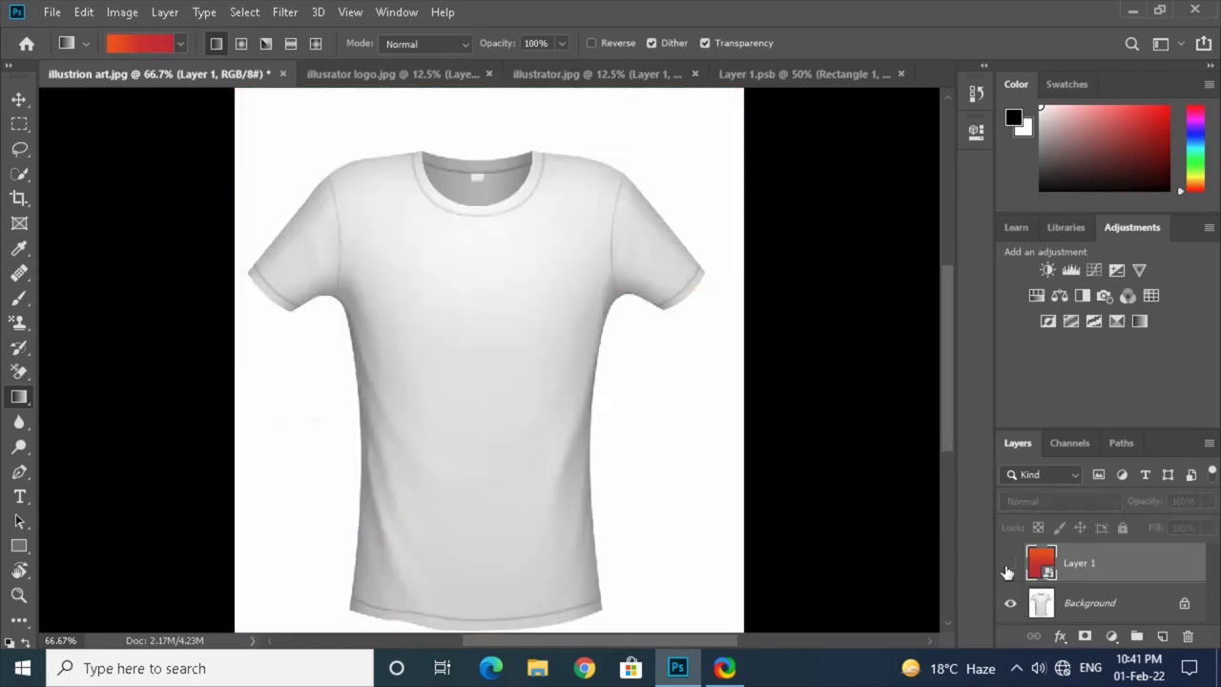
{"action": "left_click", "coordinate": [1074, 608]}
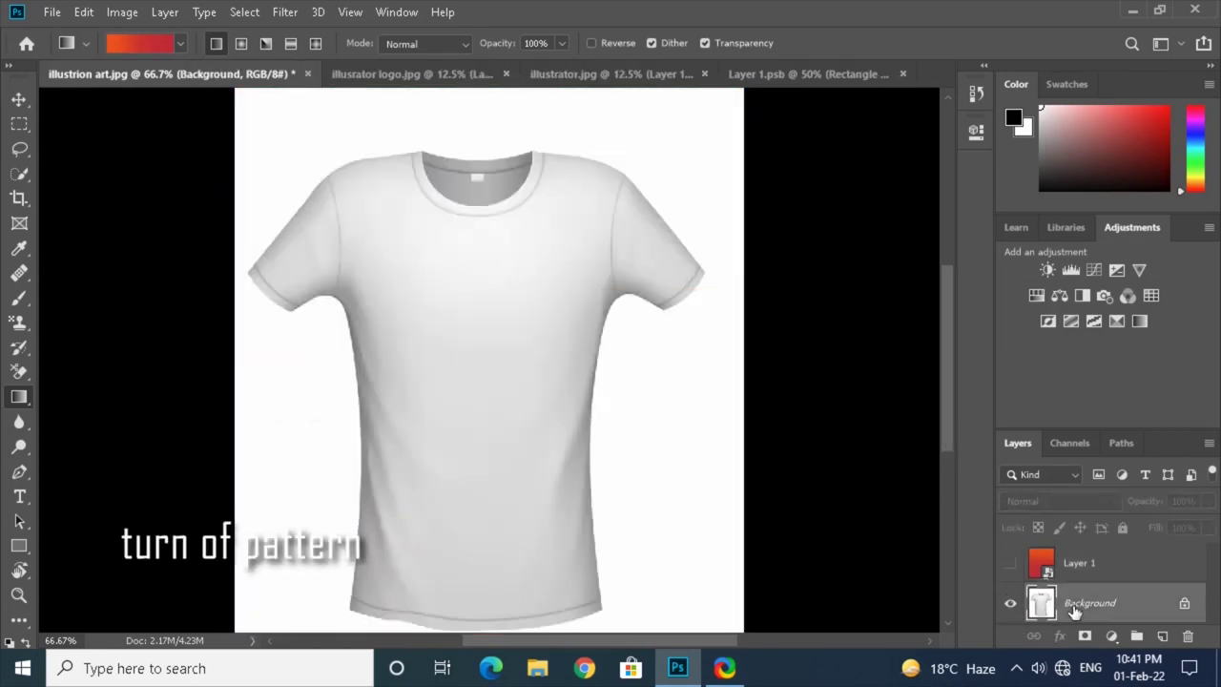
- Quick-select the white t-shirt, copy it to Layer 2, and show Layer 1 again
{"action": "left_click", "coordinate": [19, 174]}
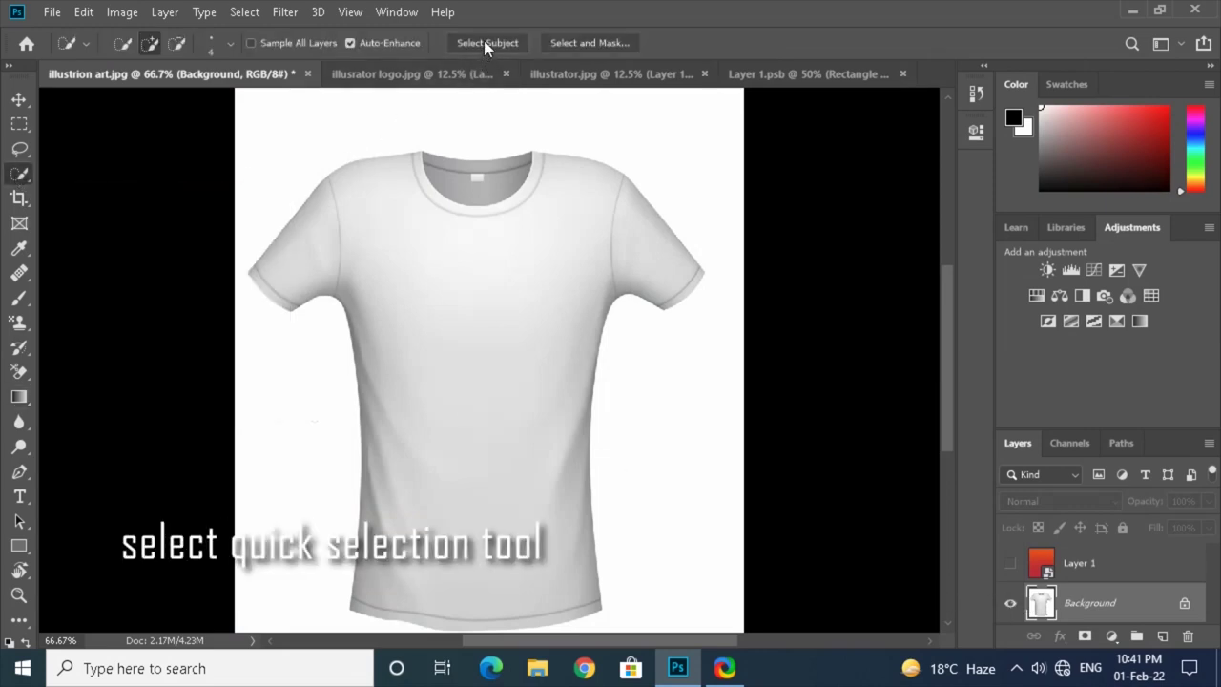
{"action": "left_click_drag", "start_coordinate": [348, 194], "coordinate": [480, 379]}
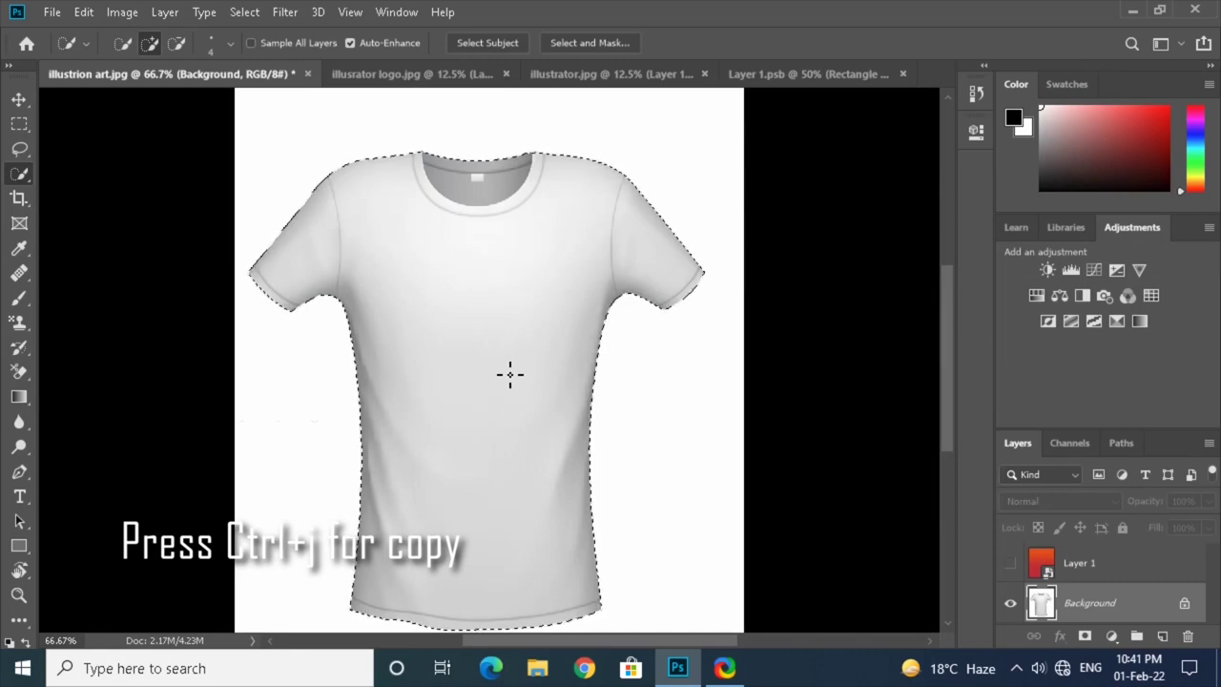
{"action": "key", "text": "ctrl+j"}
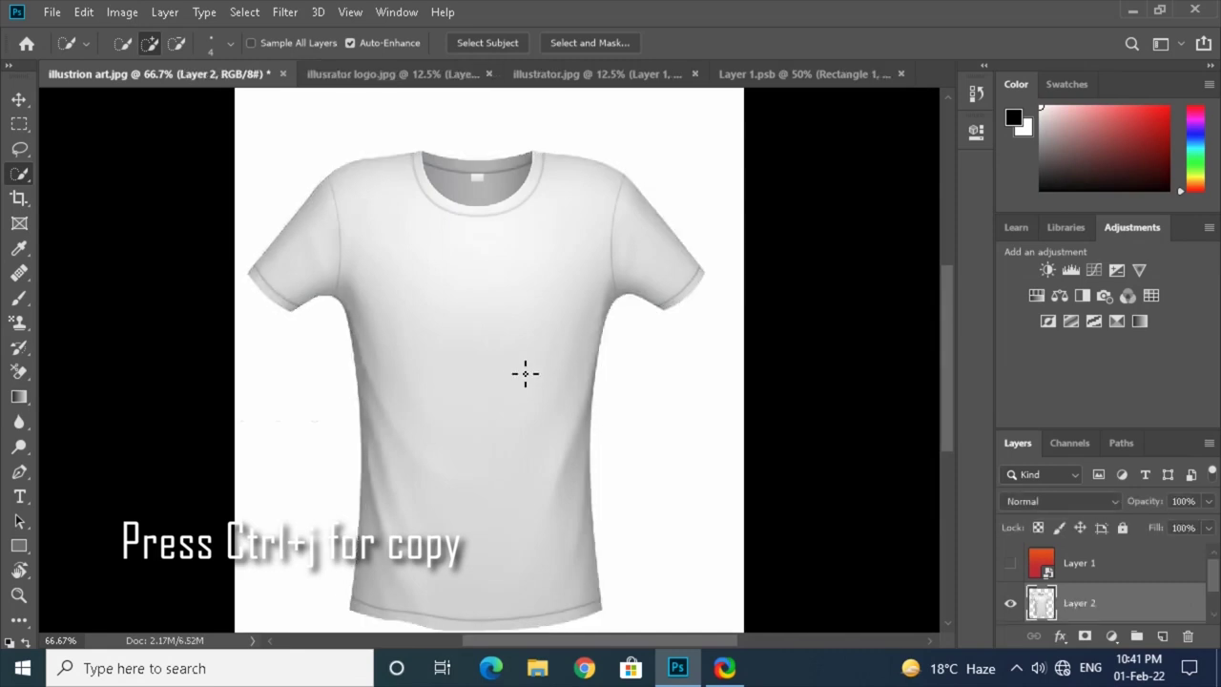
{"action": "left_click", "coordinate": [1010, 562]}
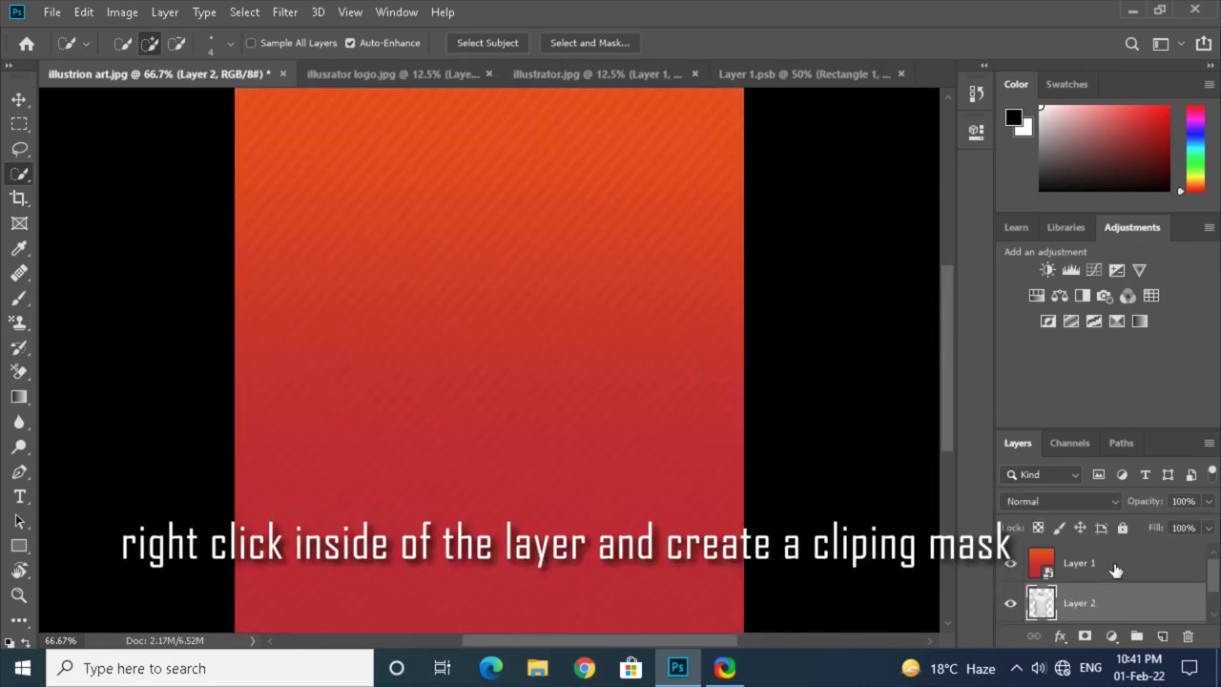
- Clip the striped Layer 1 to the shirt layer and set its blend mode to Multiply
{"action": "right_click", "coordinate": [1117, 569]}
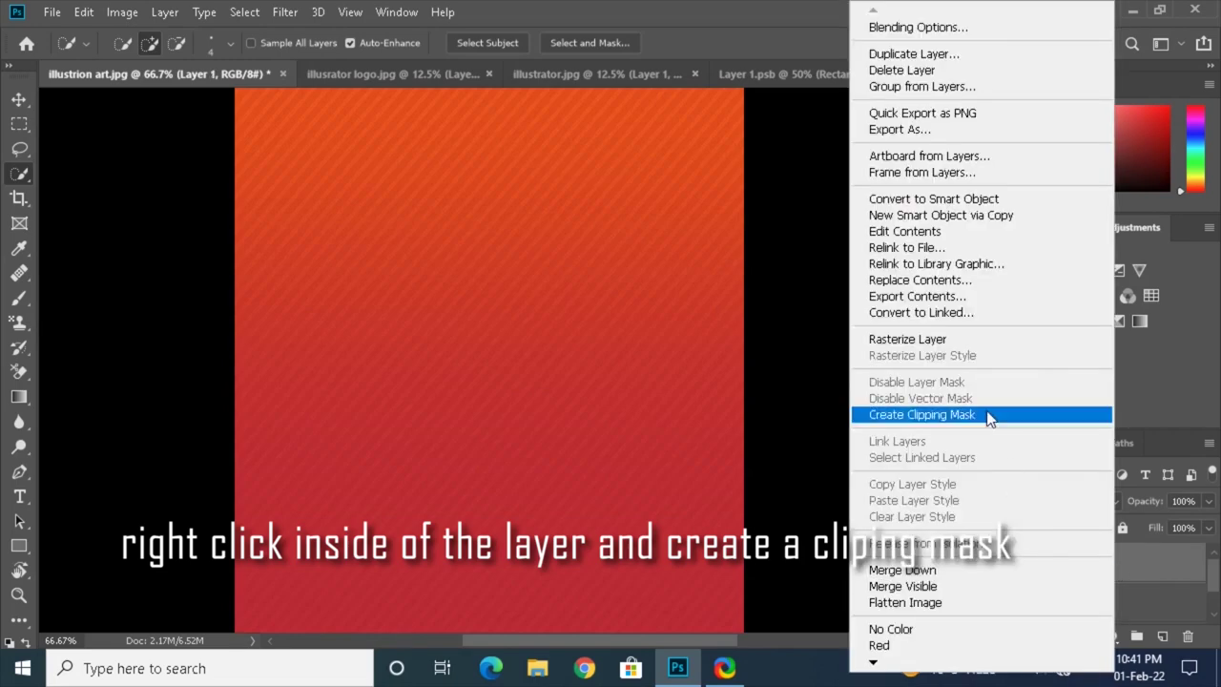
{"action": "left_click", "coordinate": [963, 414]}
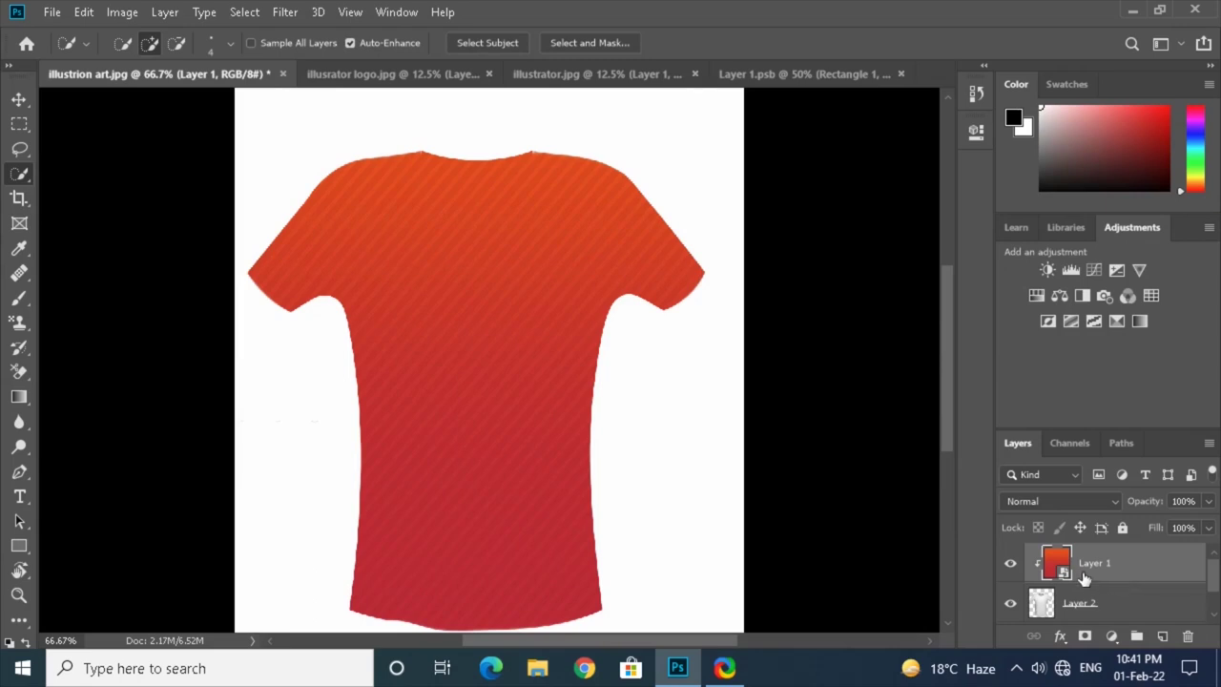
{"action": "left_click", "coordinate": [1056, 500]}
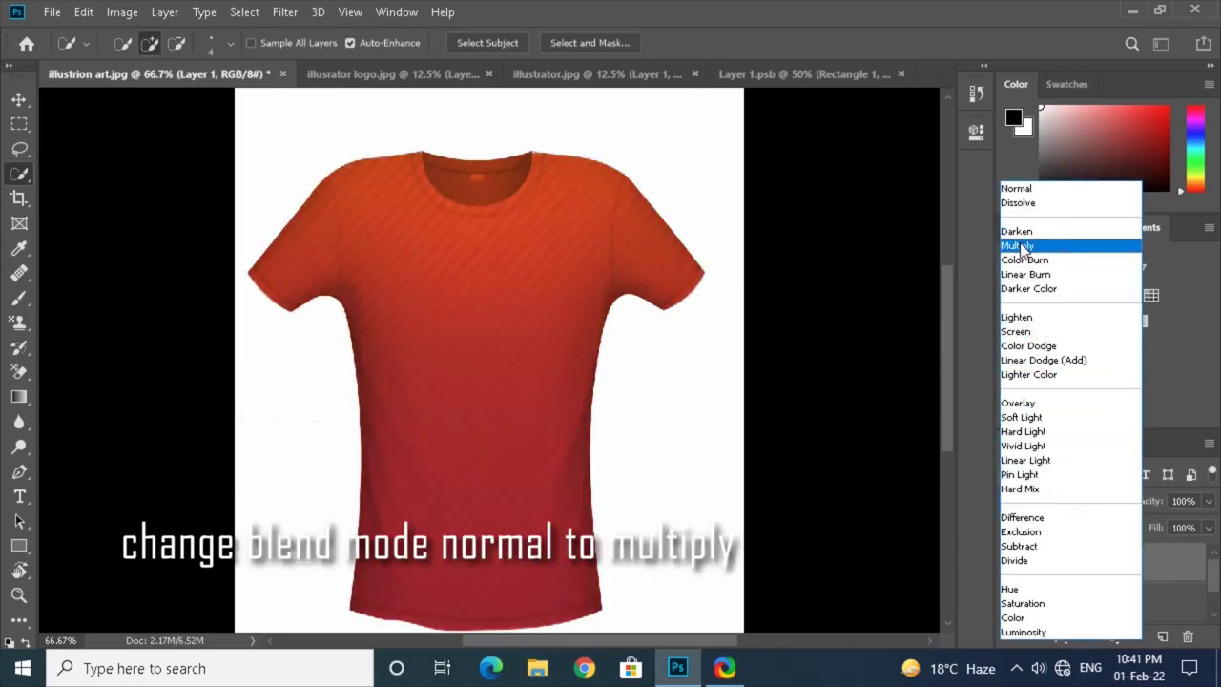
{"action": "left_click", "coordinate": [1019, 245]}
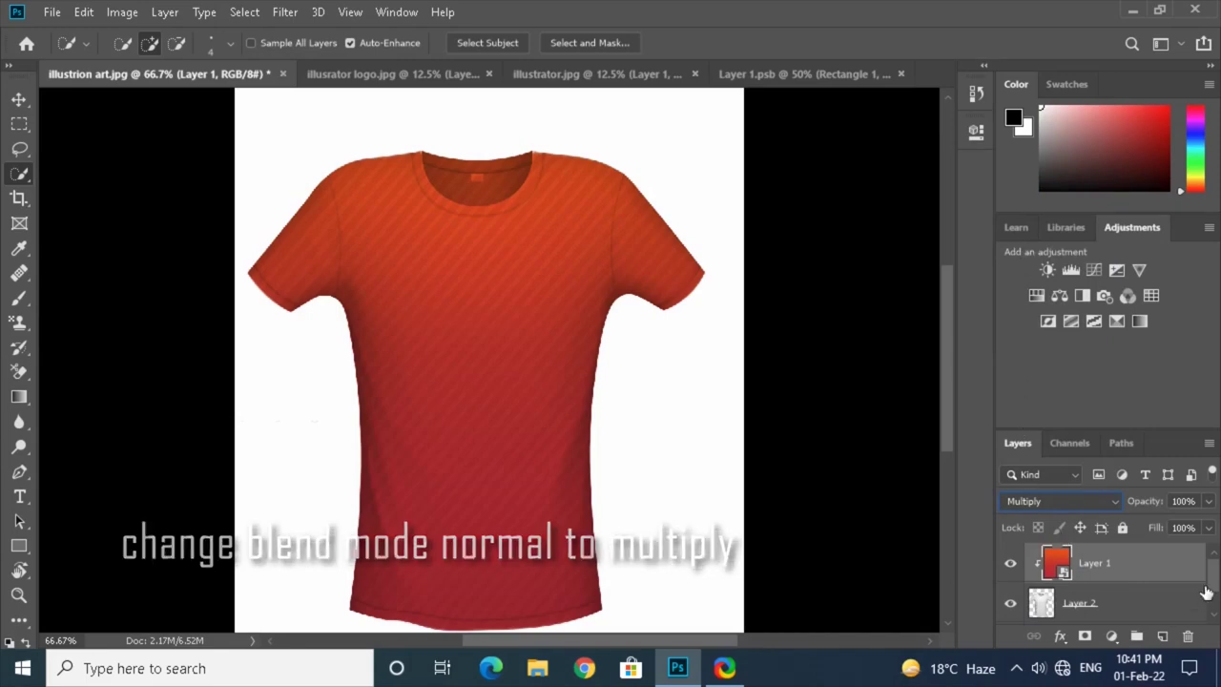
{"action": "scroll", "coordinate": [1203, 590], "scroll_direction": "down", "scroll_amount": 1}
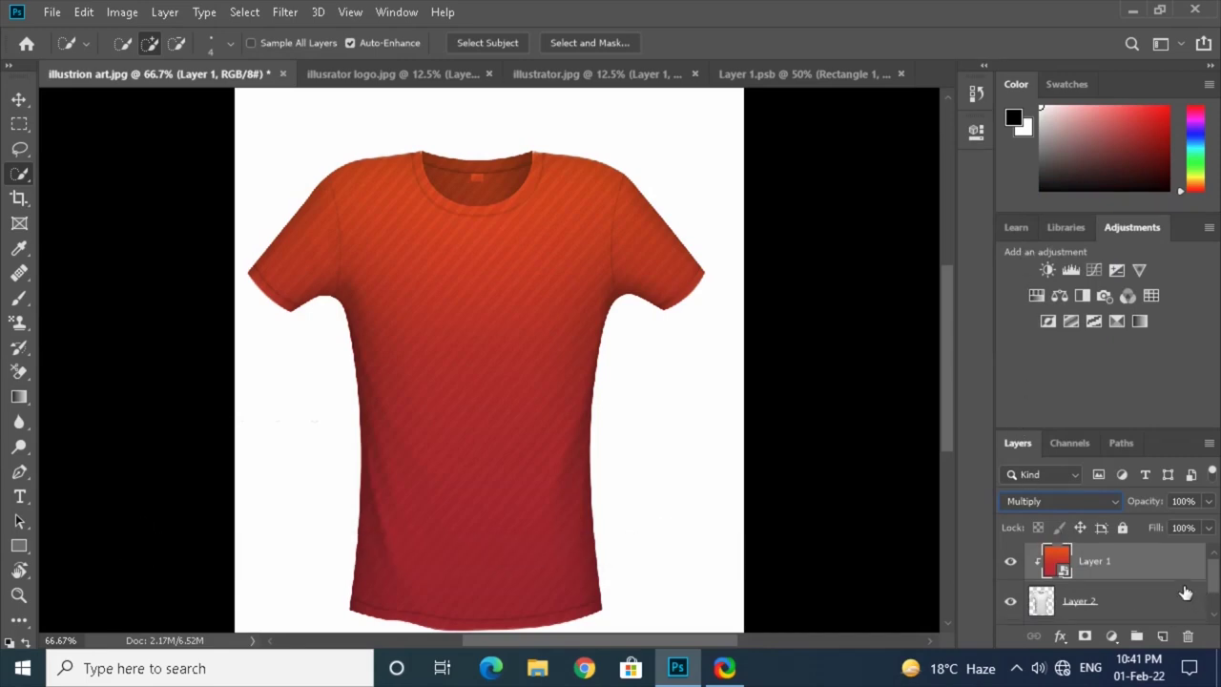
{"action": "left_click", "coordinate": [1121, 600], "text": "shift"}
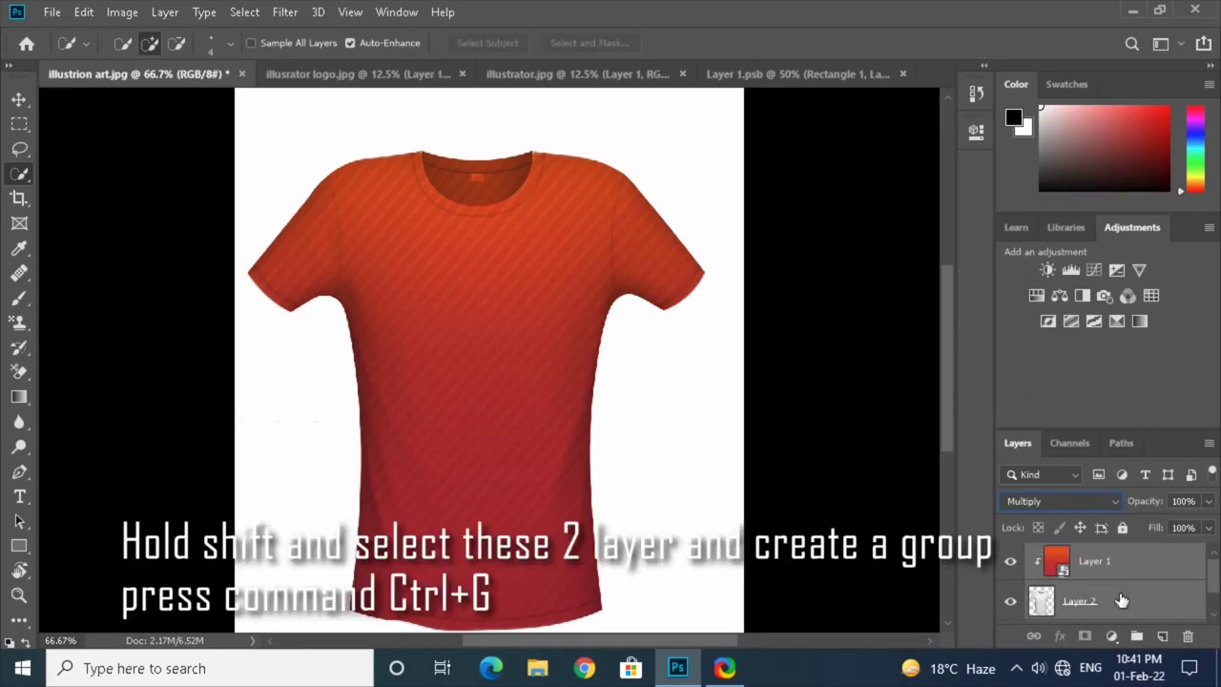
- Group Layer 1 and Layer 2 as 'middel area', then select Background and hide the group
{"action": "key", "text": "ctrl+g"}
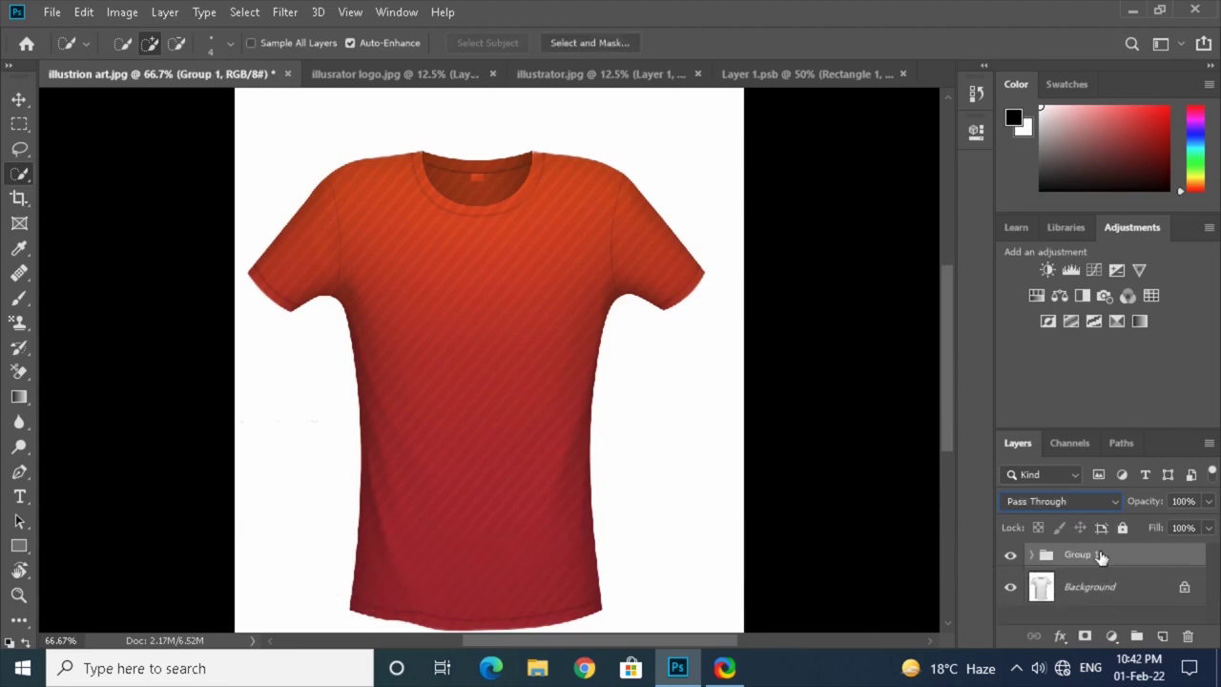
{"action": "double_click", "coordinate": [1096, 556]}
{"action": "key", "text": "BackSpace"}
{"action": "type", "text": "middl"}
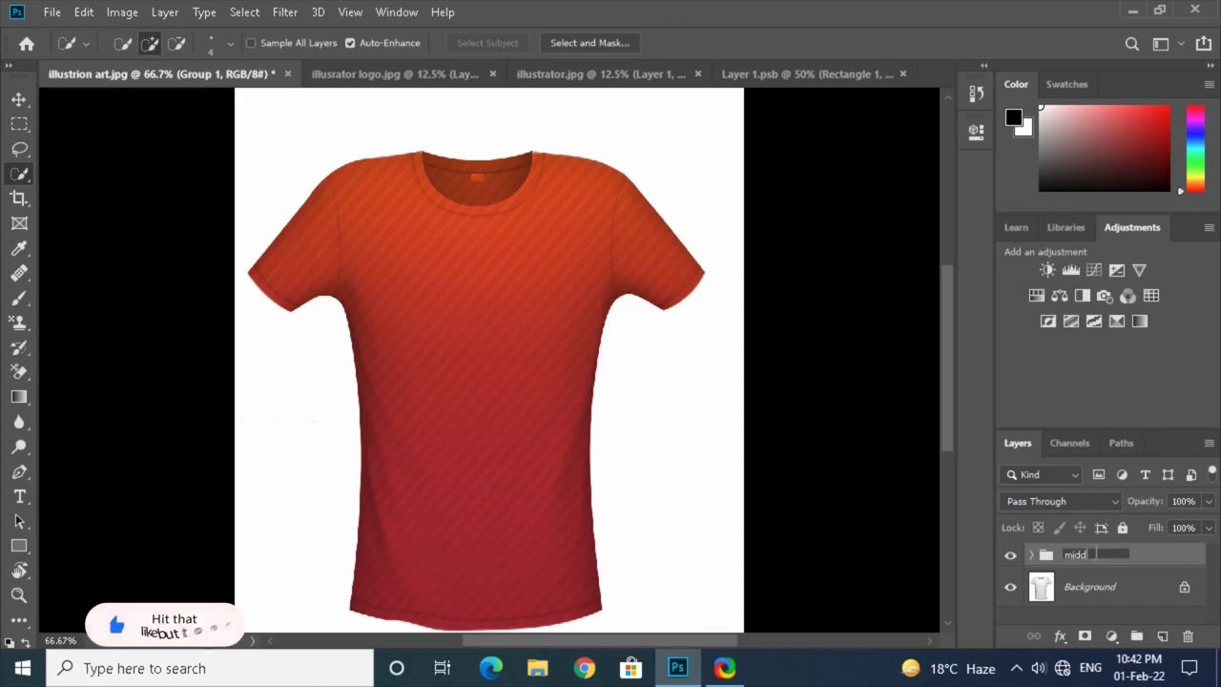
{"action": "key", "text": "BackSpace"}
{"action": "type", "text": "el"}
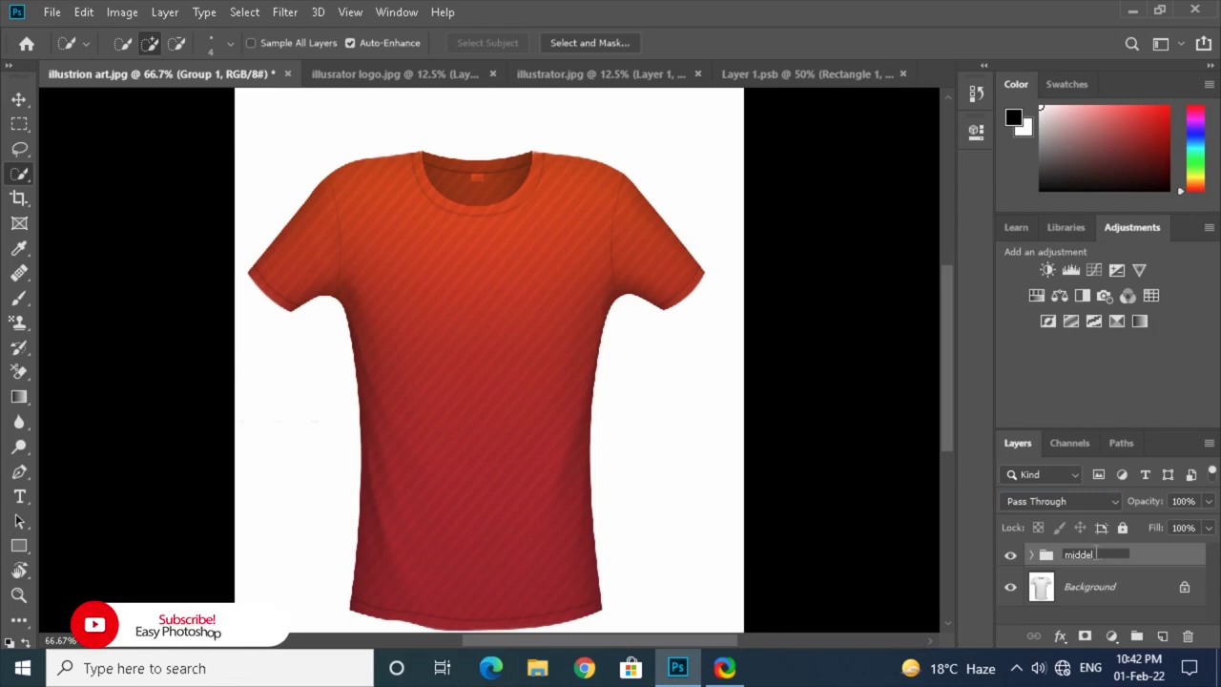
{"action": "type", "text": " are"}
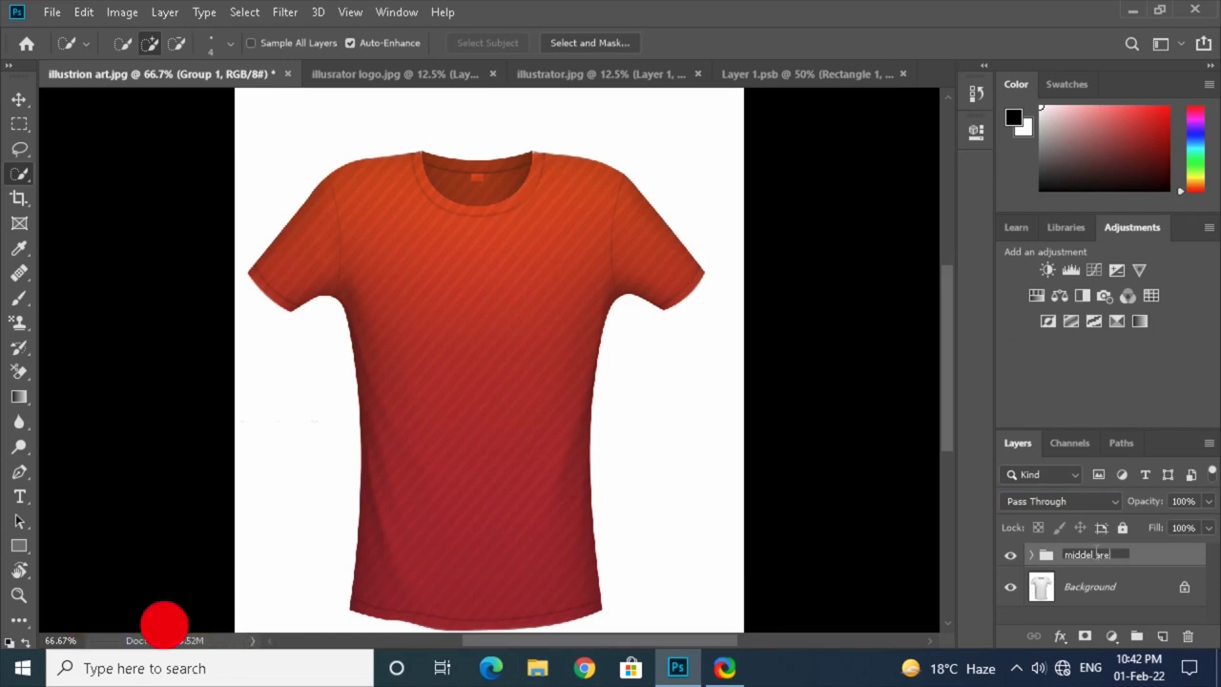
{"action": "type", "text": "a"}
{"action": "key", "text": "Return"}
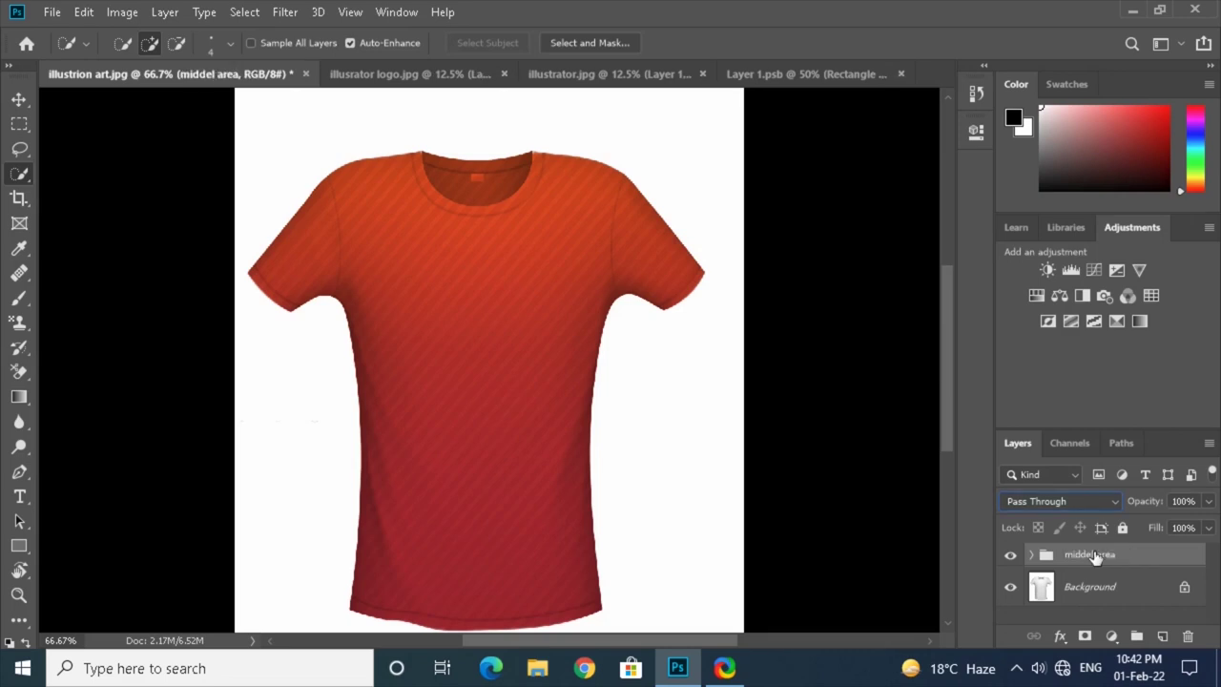
{"action": "left_click", "coordinate": [1106, 590]}
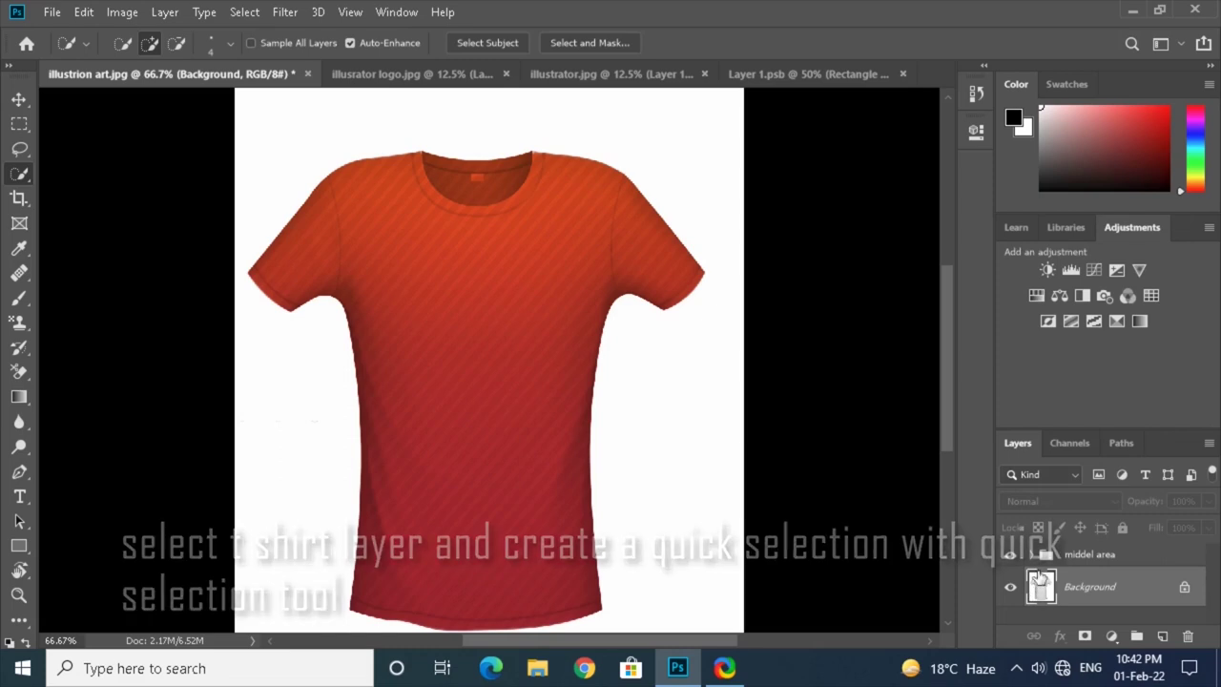
{"action": "left_click", "coordinate": [1009, 554]}
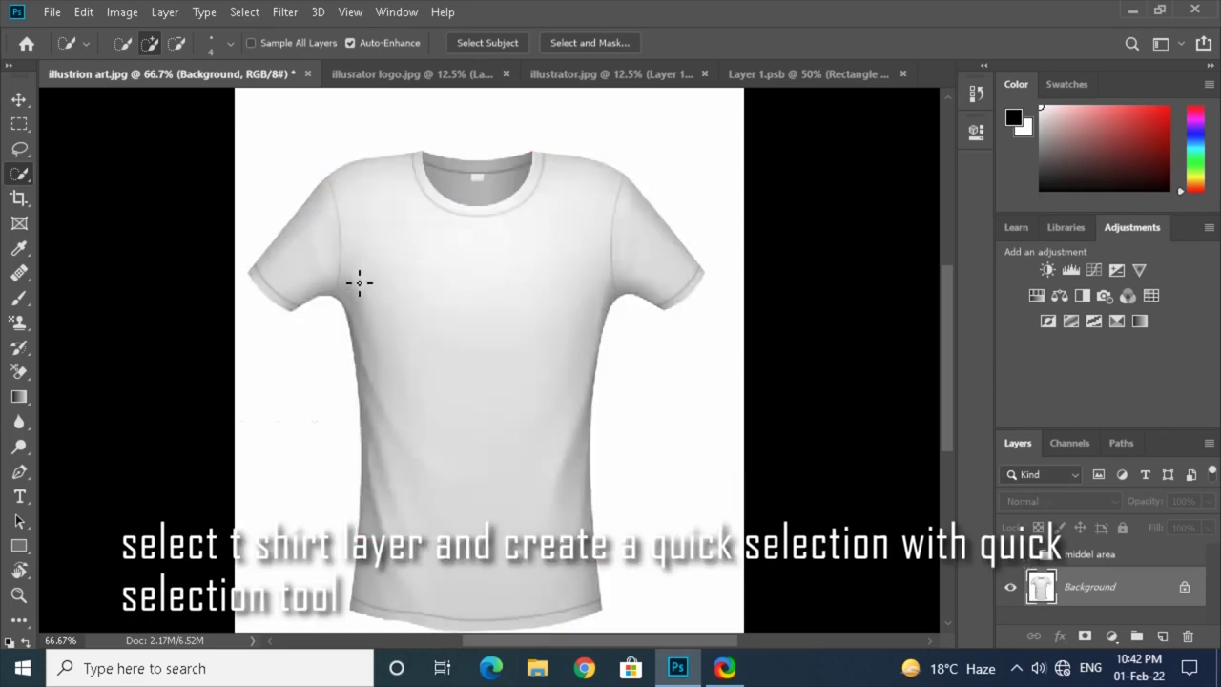
- Copy both white sleeves onto a new Layer 3 placed above the hidden middel area group
{"action": "left_click_drag", "start_coordinate": [305, 248], "coordinate": [303, 272]}
{"action": "left_click_drag", "start_coordinate": [629, 207], "coordinate": [647, 278]}
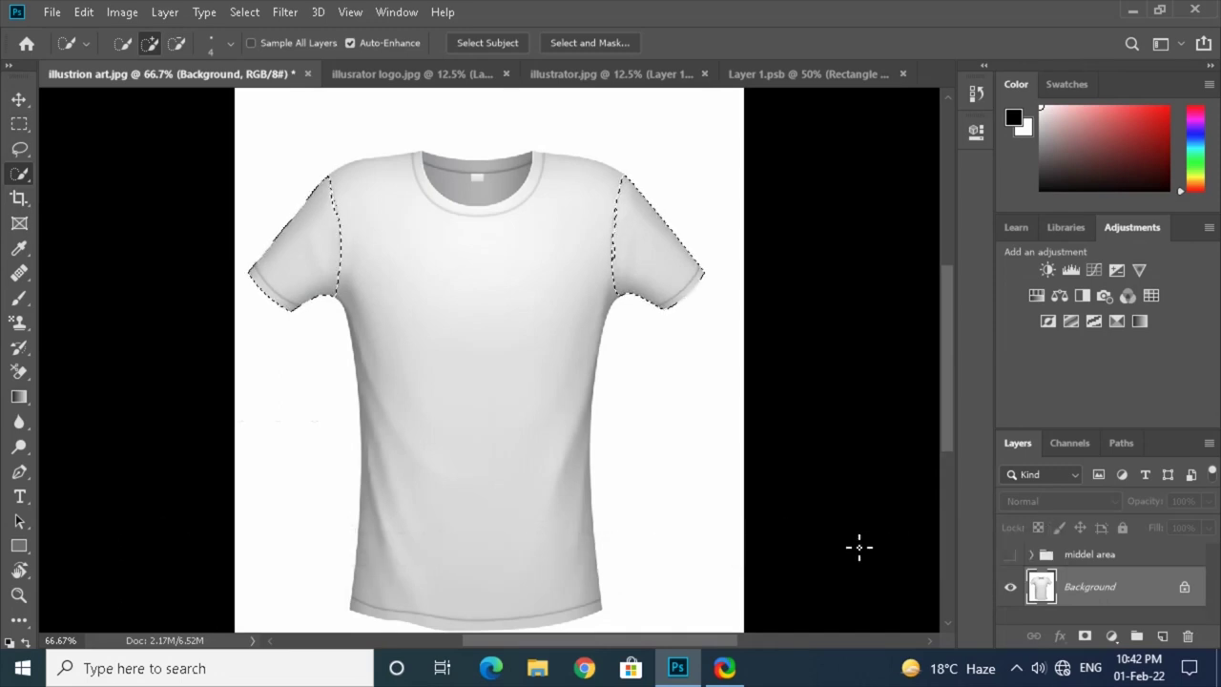
{"action": "key", "text": "ctrl+shift+alt+n"}
{"action": "key", "text": "ctrl+j"}
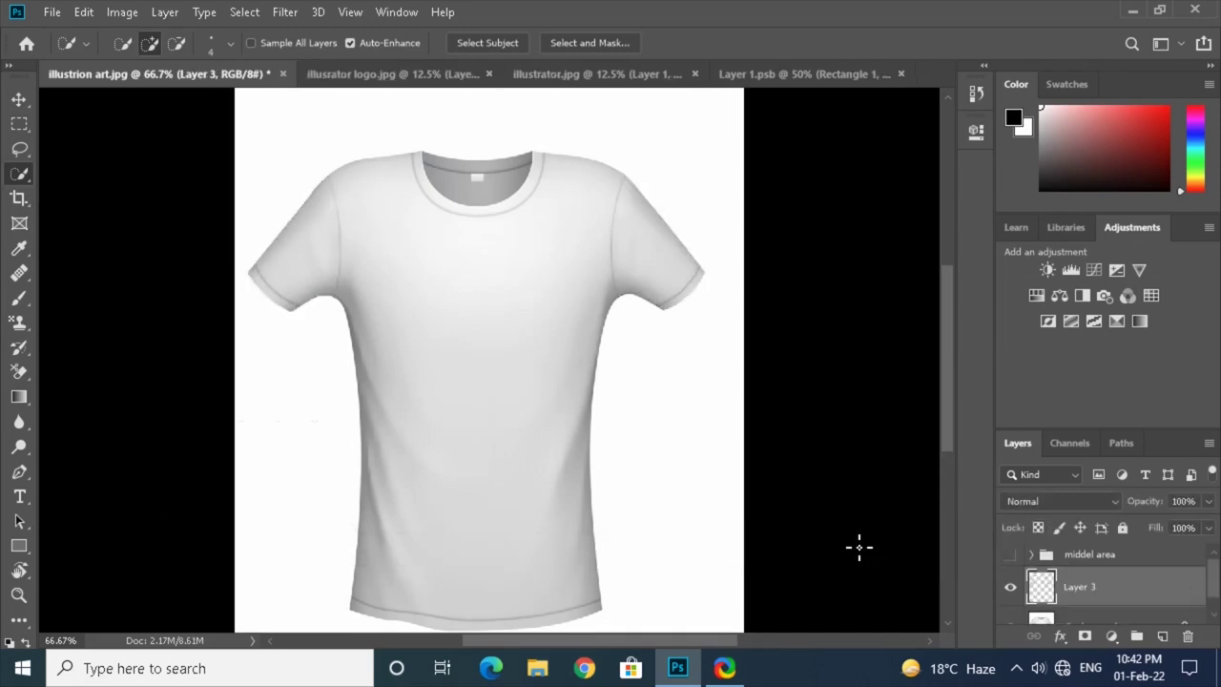
{"action": "left_click_drag", "start_coordinate": [1109, 585], "coordinate": [1106, 552]}
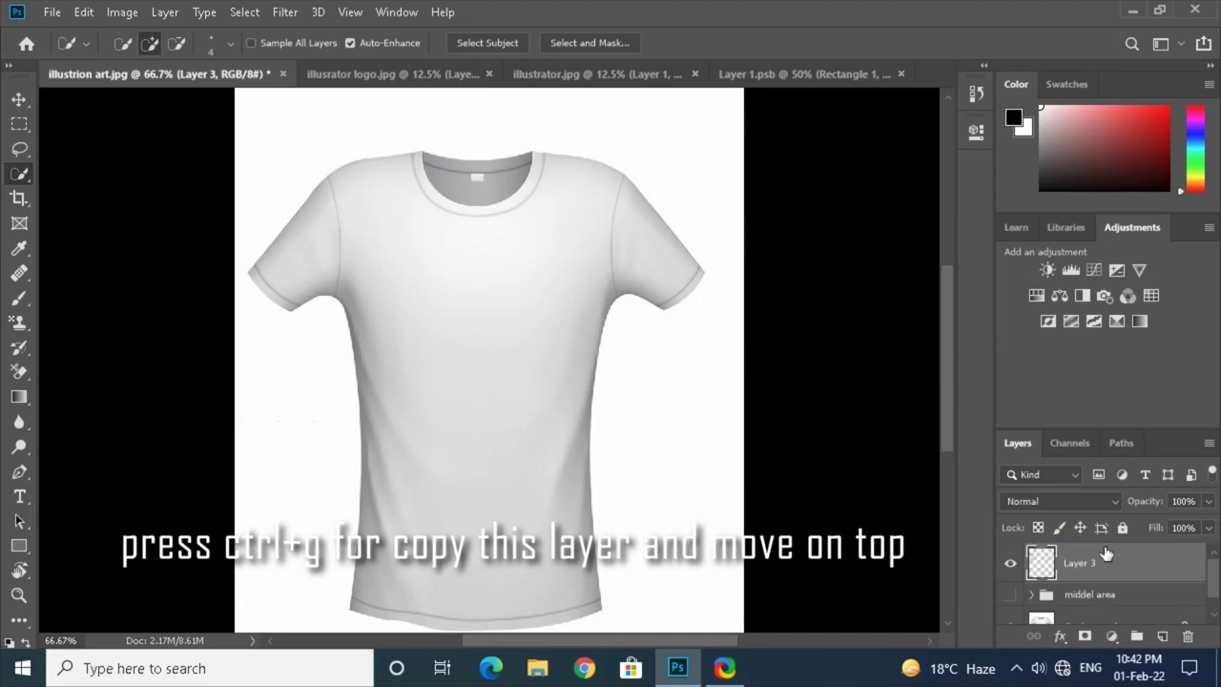
- Add an empty Layer 4 above the sleeves, convert it to a smart object and open its contents
{"action": "left_click", "coordinate": [1162, 636]}
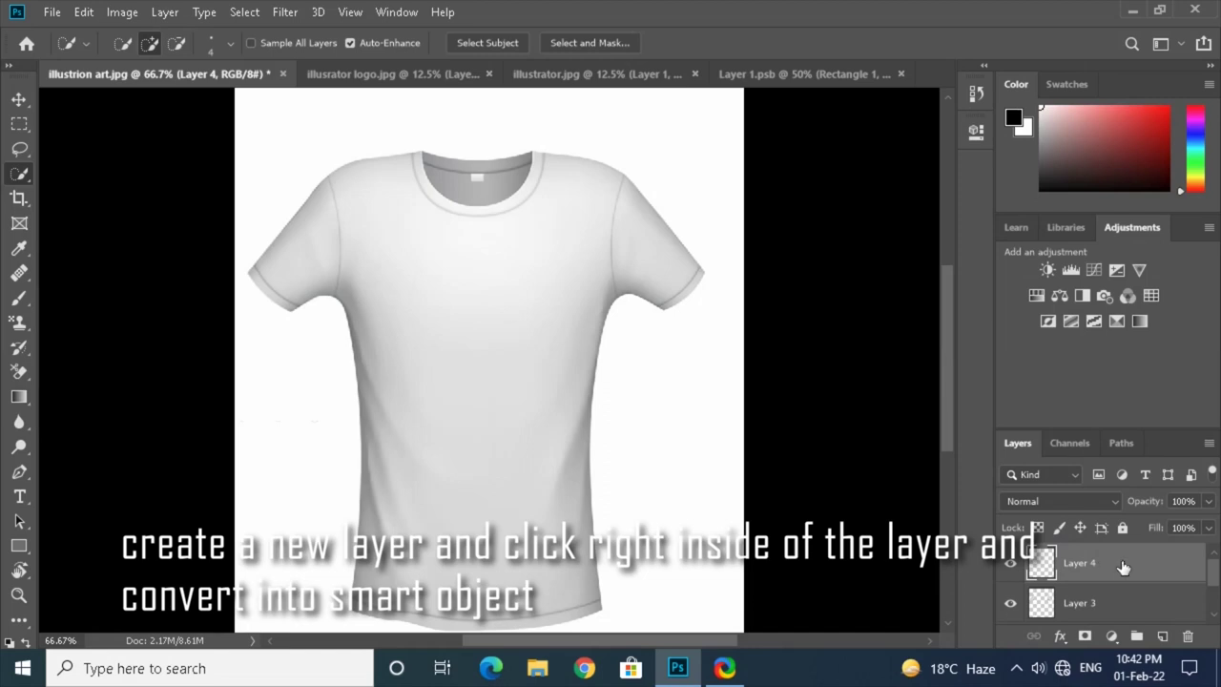
{"action": "right_click", "coordinate": [1133, 564]}
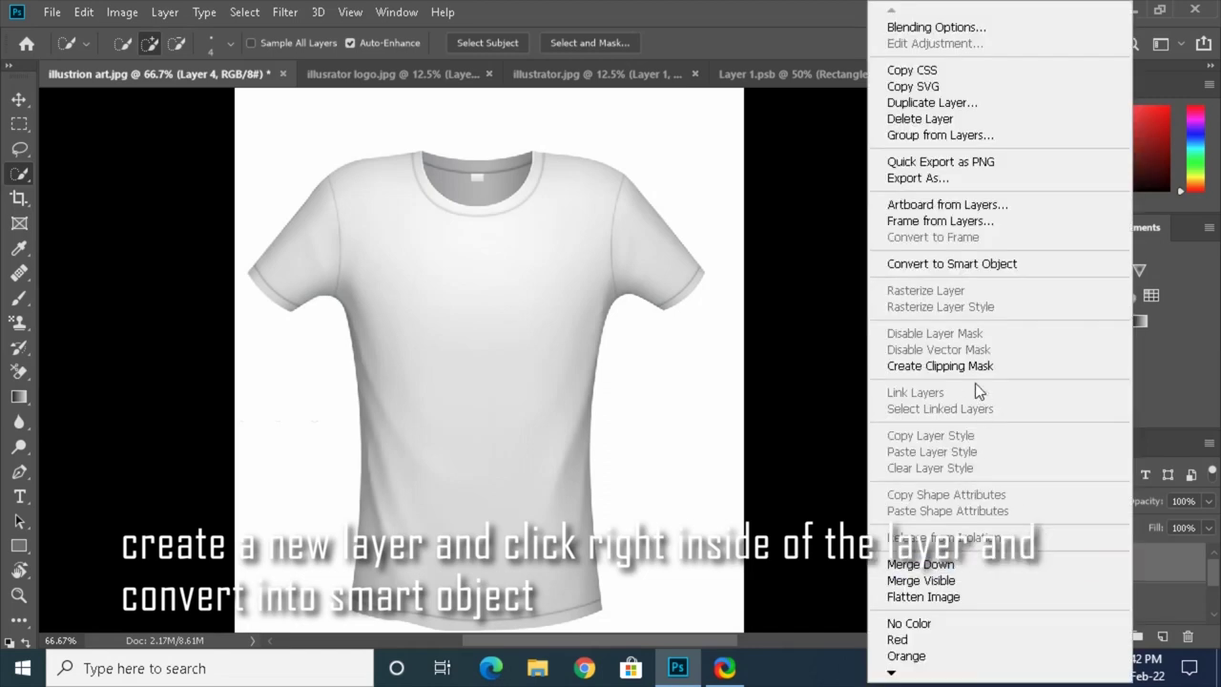
{"action": "left_click", "coordinate": [948, 266]}
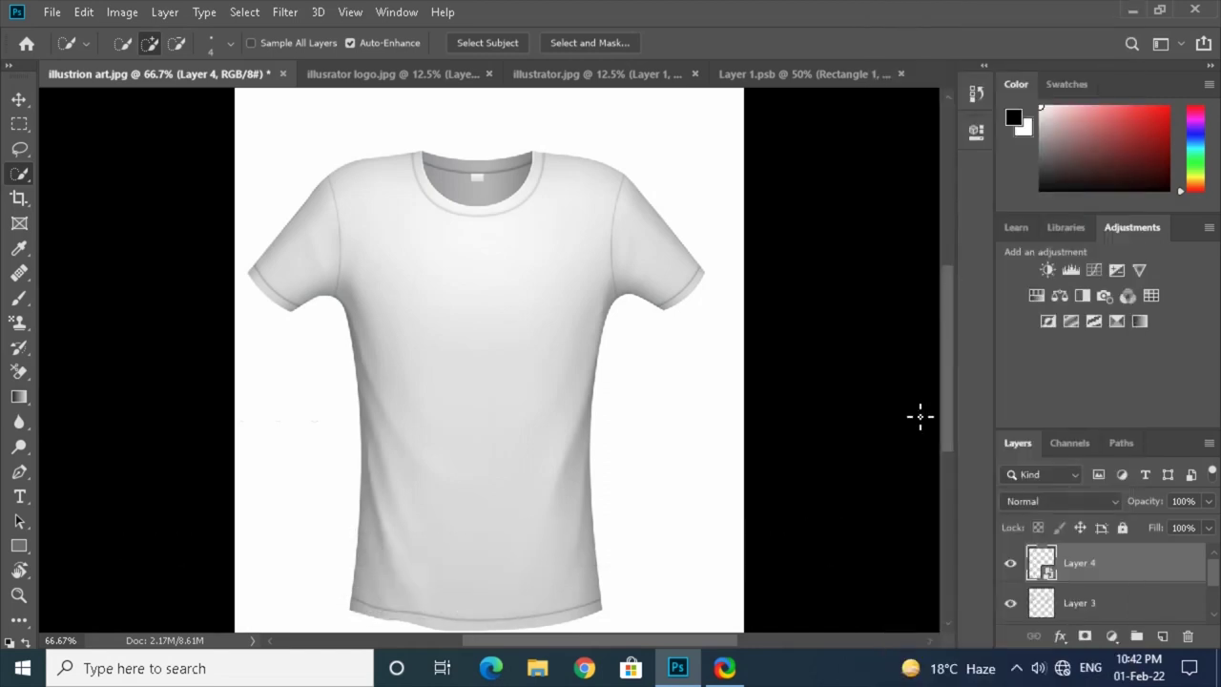
{"action": "double_click", "coordinate": [1046, 570]}
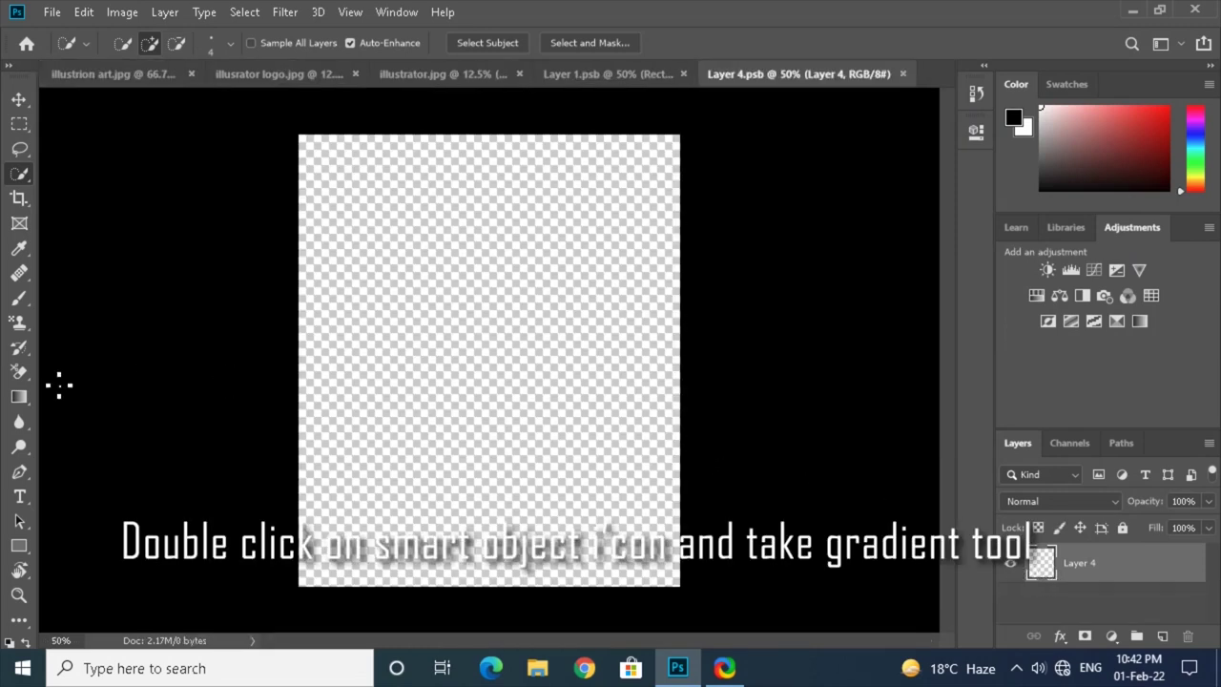
- Draw a left-to-right orange-to-red gradient in Layer 4's contents, save, and return to illustrion art.jpg
{"action": "left_click", "coordinate": [19, 397]}
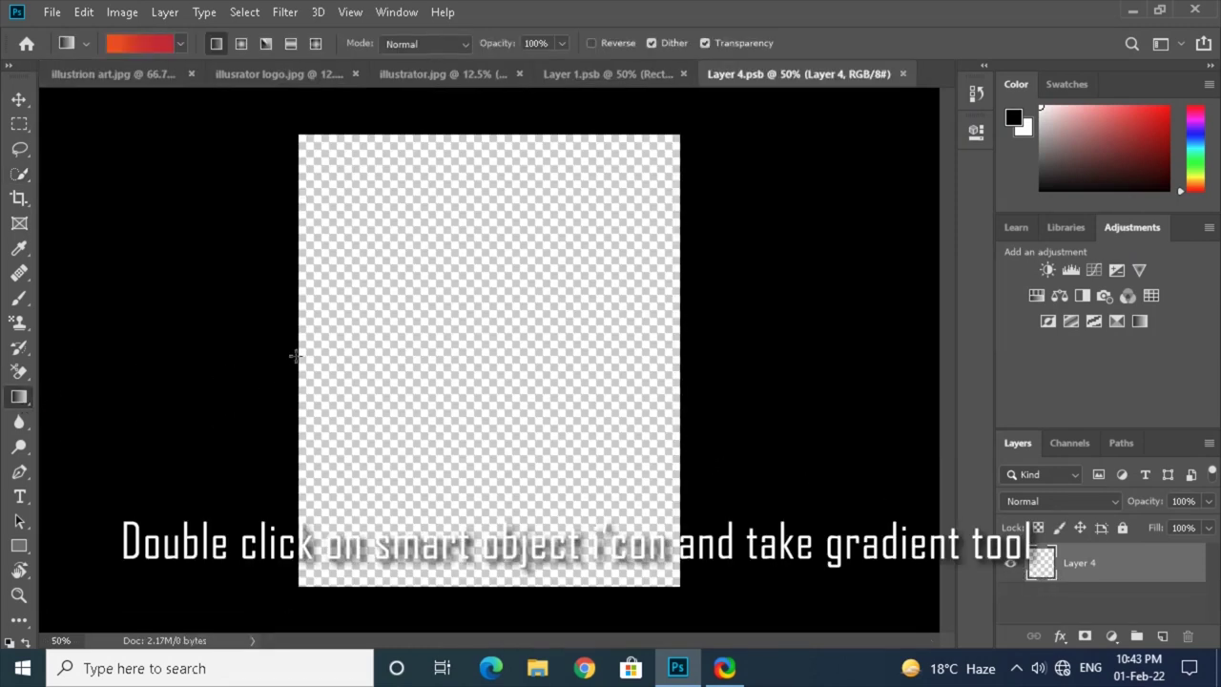
{"action": "left_click_drag", "start_coordinate": [299, 351], "coordinate": [688, 348]}
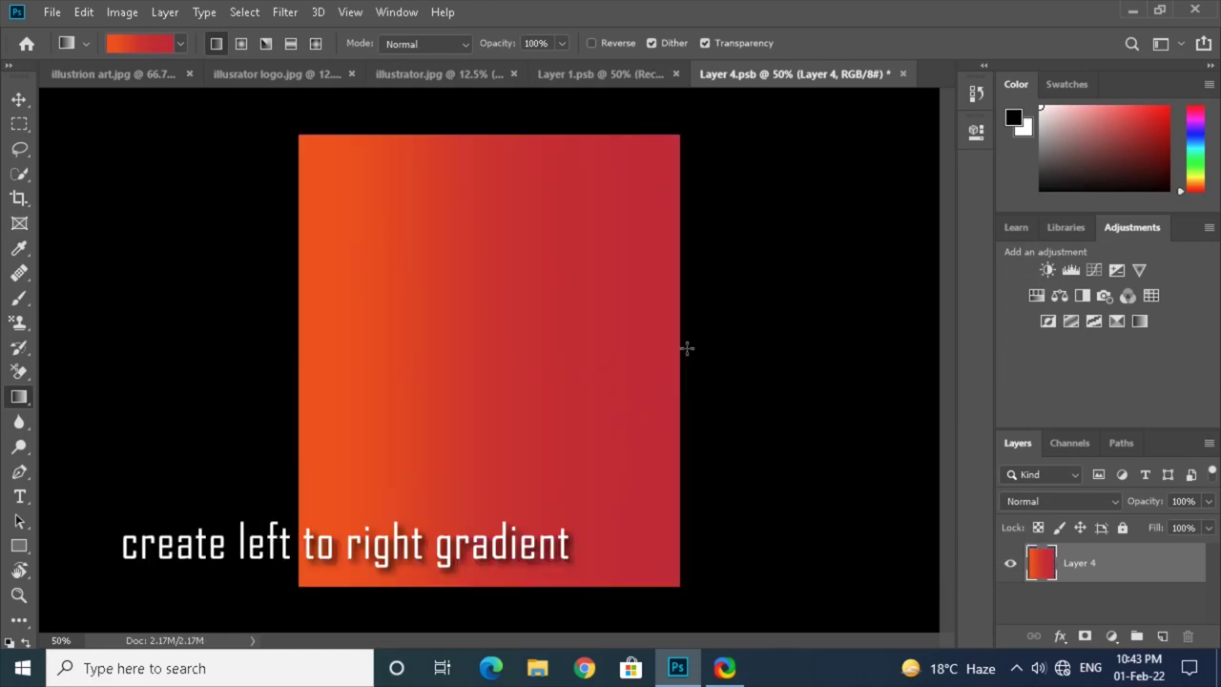
{"action": "left_click", "coordinate": [51, 12]}
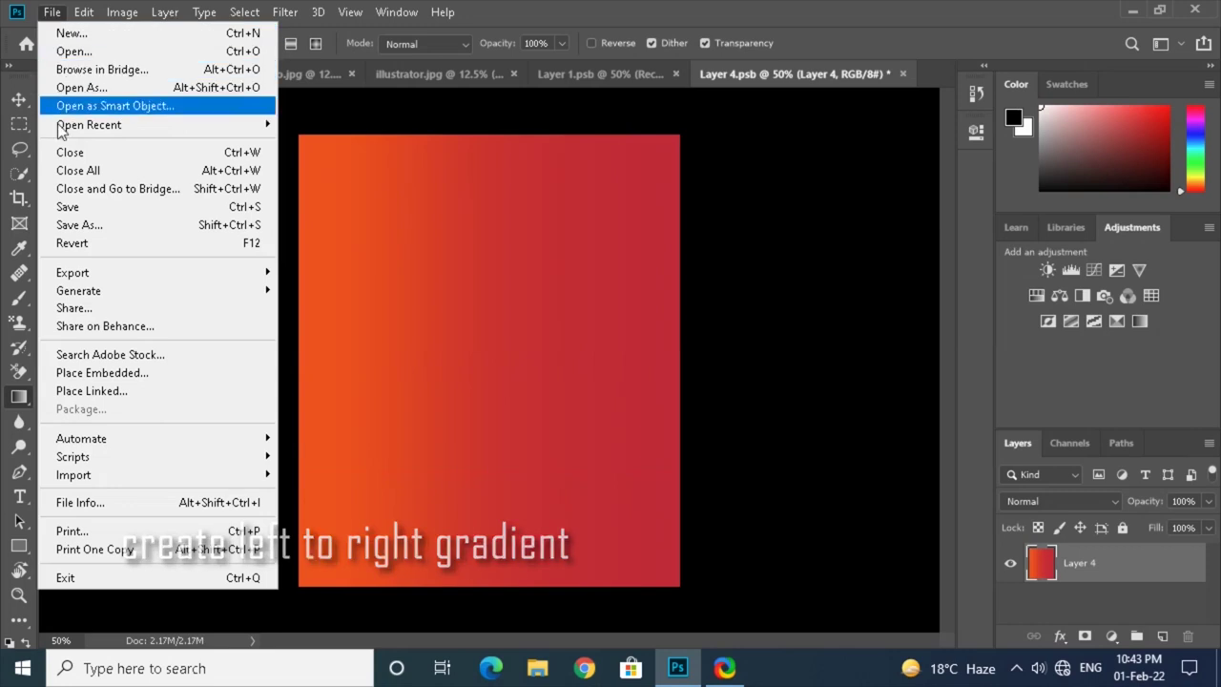
{"action": "left_click", "coordinate": [66, 210]}
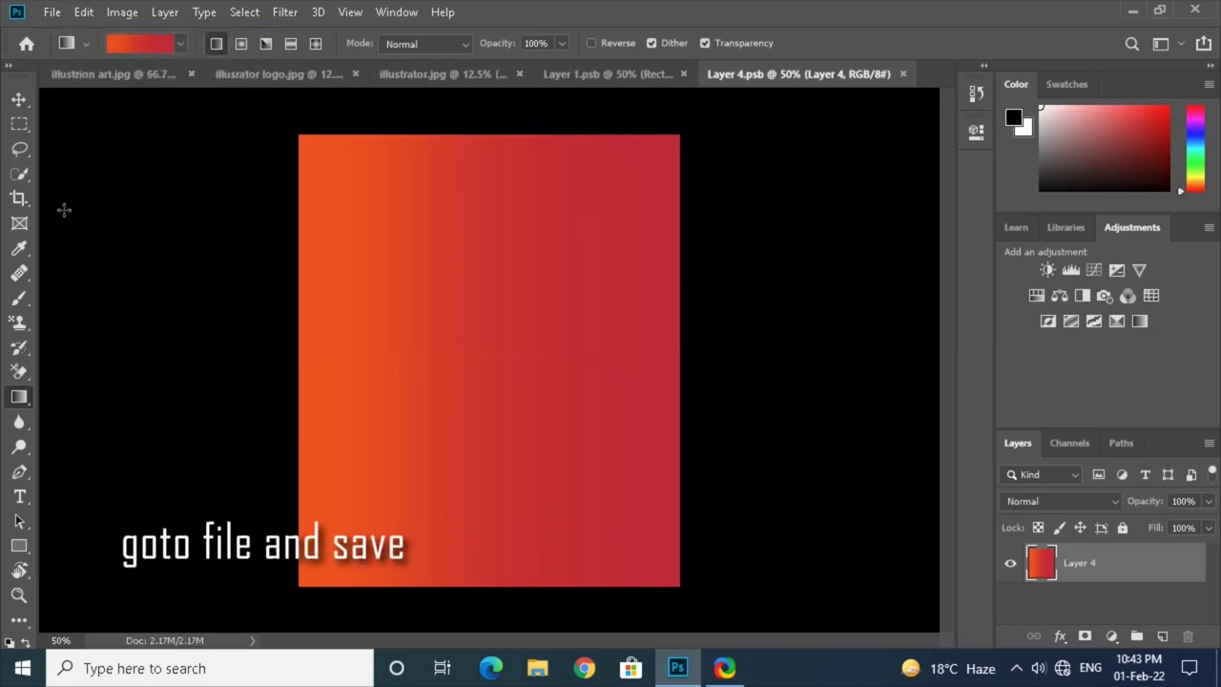
{"action": "left_click", "coordinate": [83, 75]}
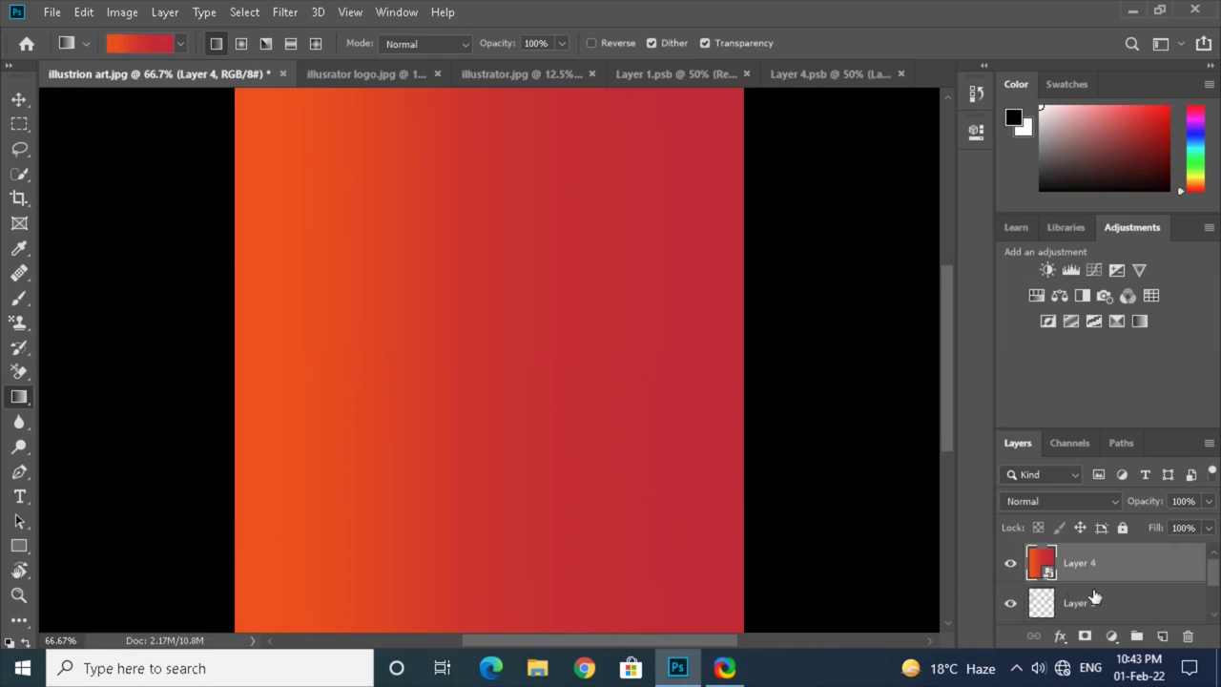
- Clip Layer 4's gradient to the sleeves layer with Multiply blending, tinting one sleeve orange and one red
{"action": "right_click", "coordinate": [1120, 568]}
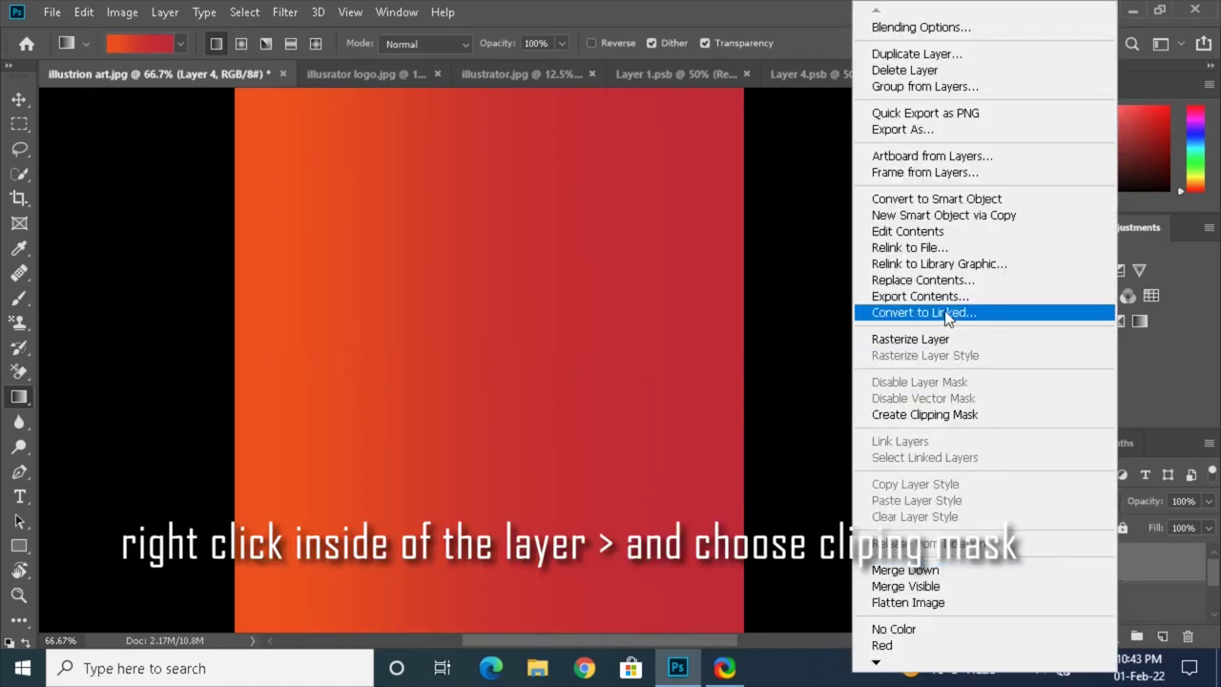
{"action": "left_click", "coordinate": [931, 413]}
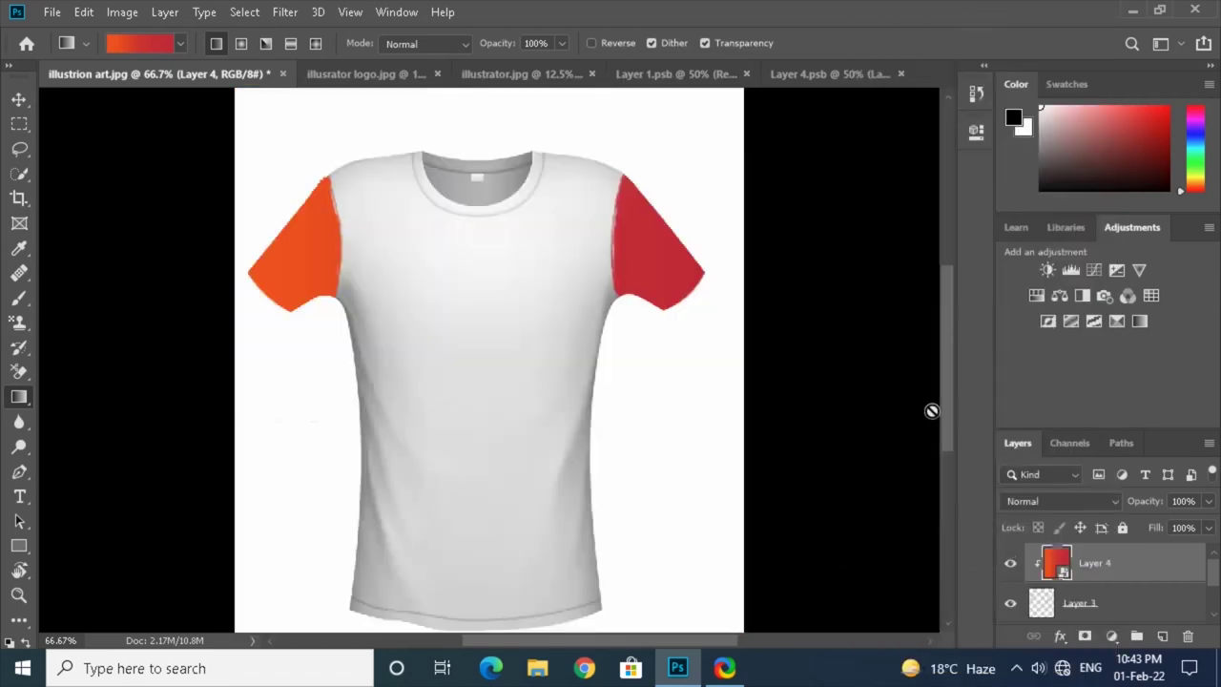
{"action": "left_click", "coordinate": [1059, 501]}
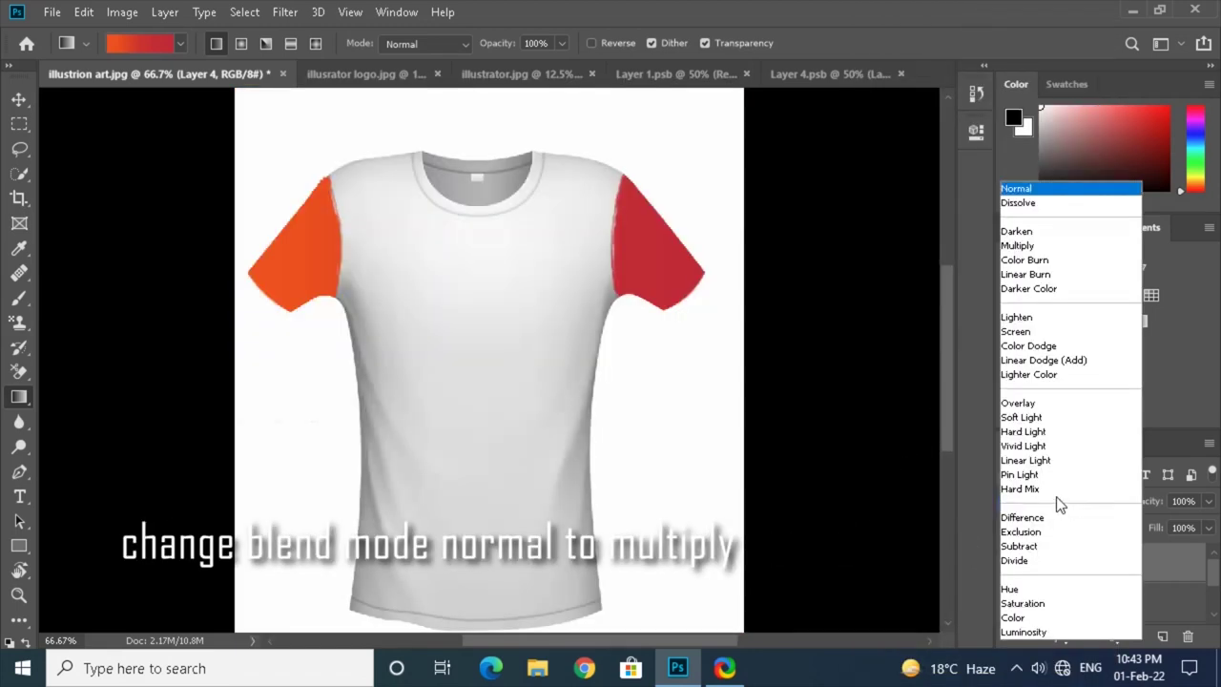
{"action": "left_click", "coordinate": [1030, 245]}
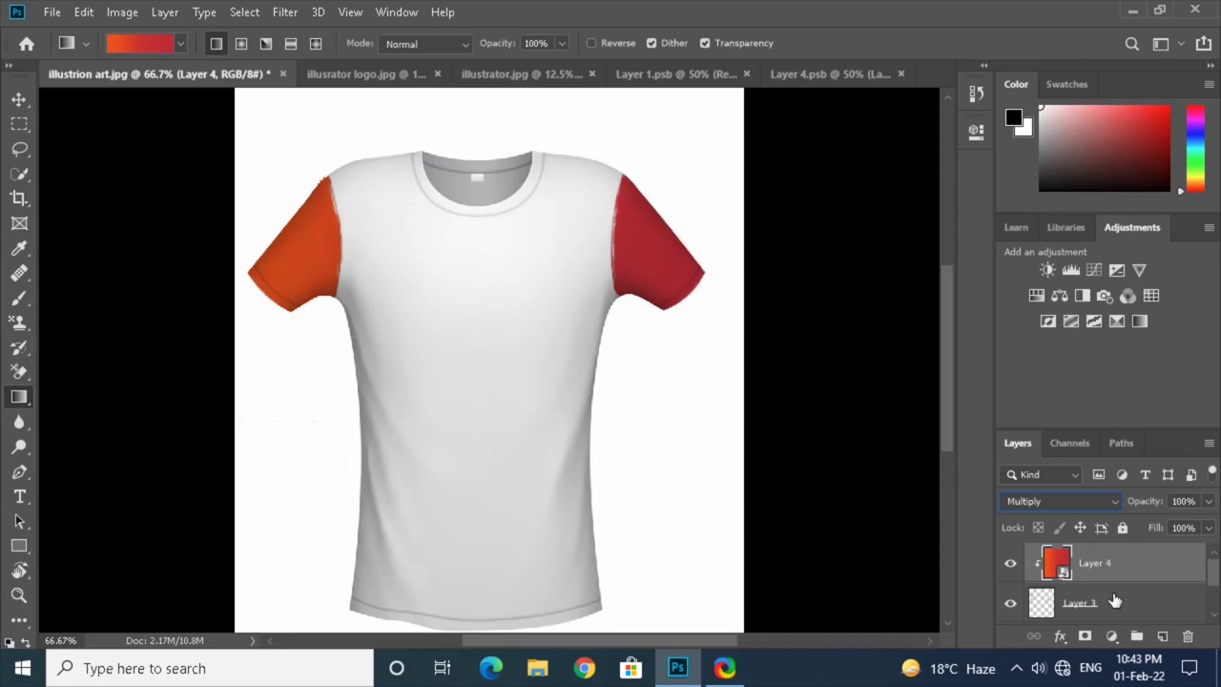
{"action": "left_click", "coordinate": [1114, 599], "text": "ctrl"}
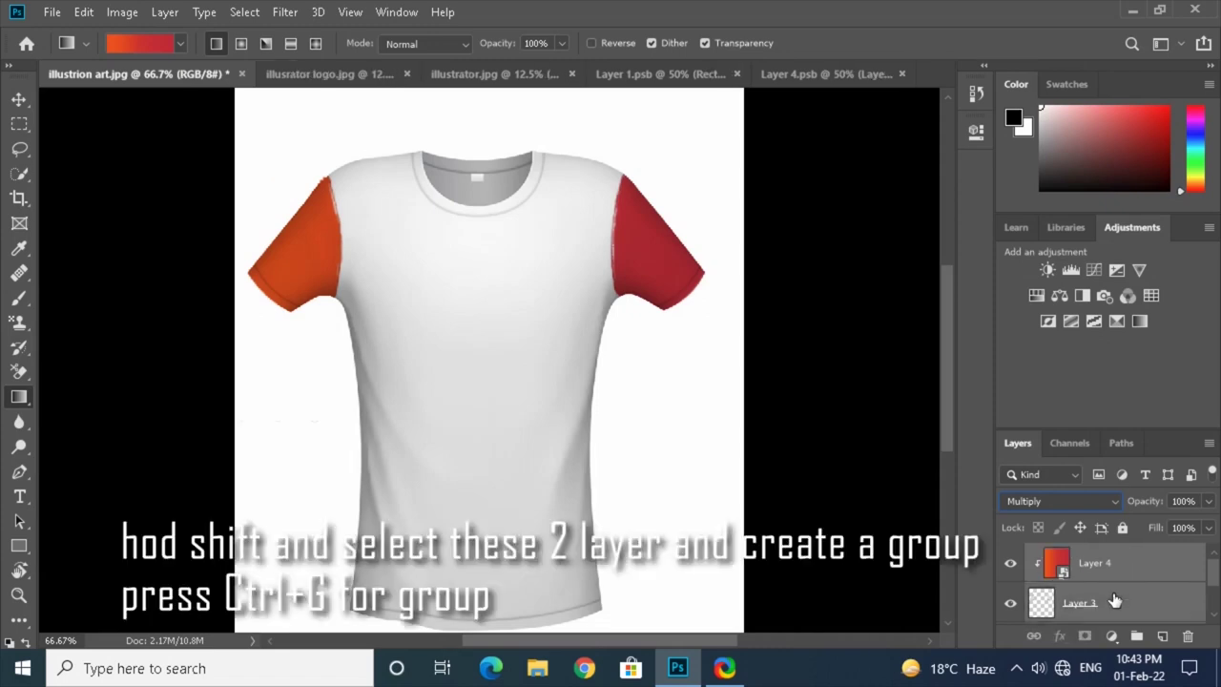
- Group Layer 3 and Layer 4 into Group 1, then hide Group 1 and middel area
{"action": "key", "text": "ctrl+g"}
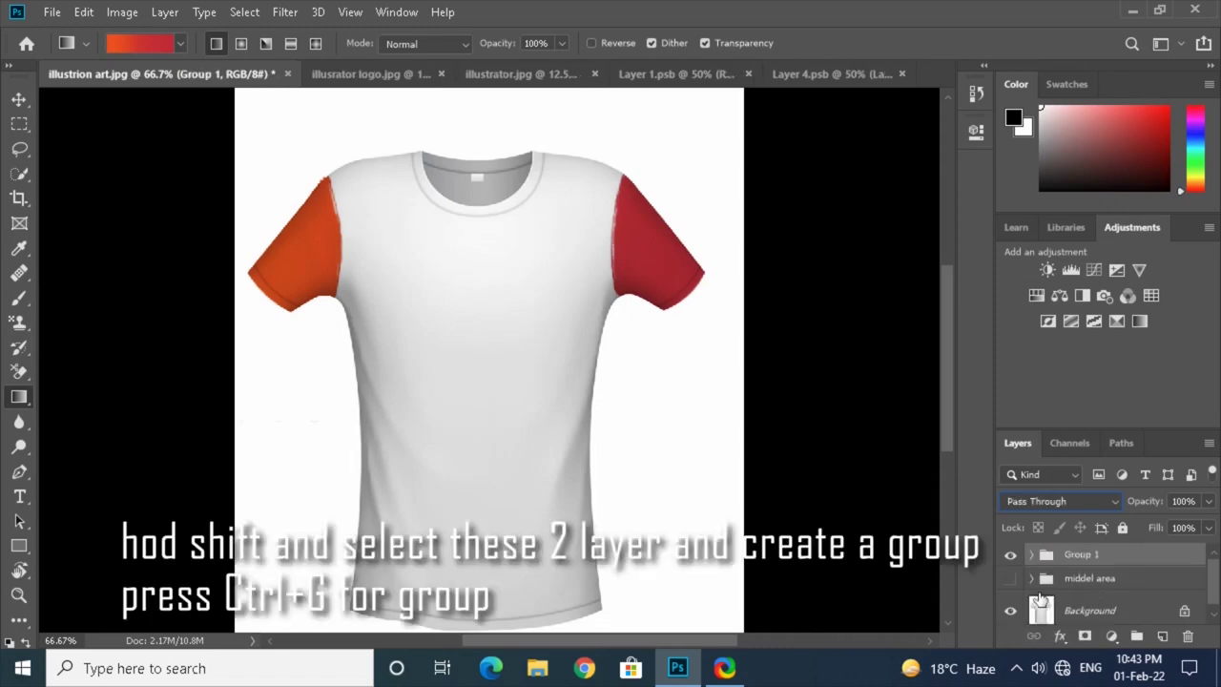
{"action": "left_click", "coordinate": [1010, 578]}
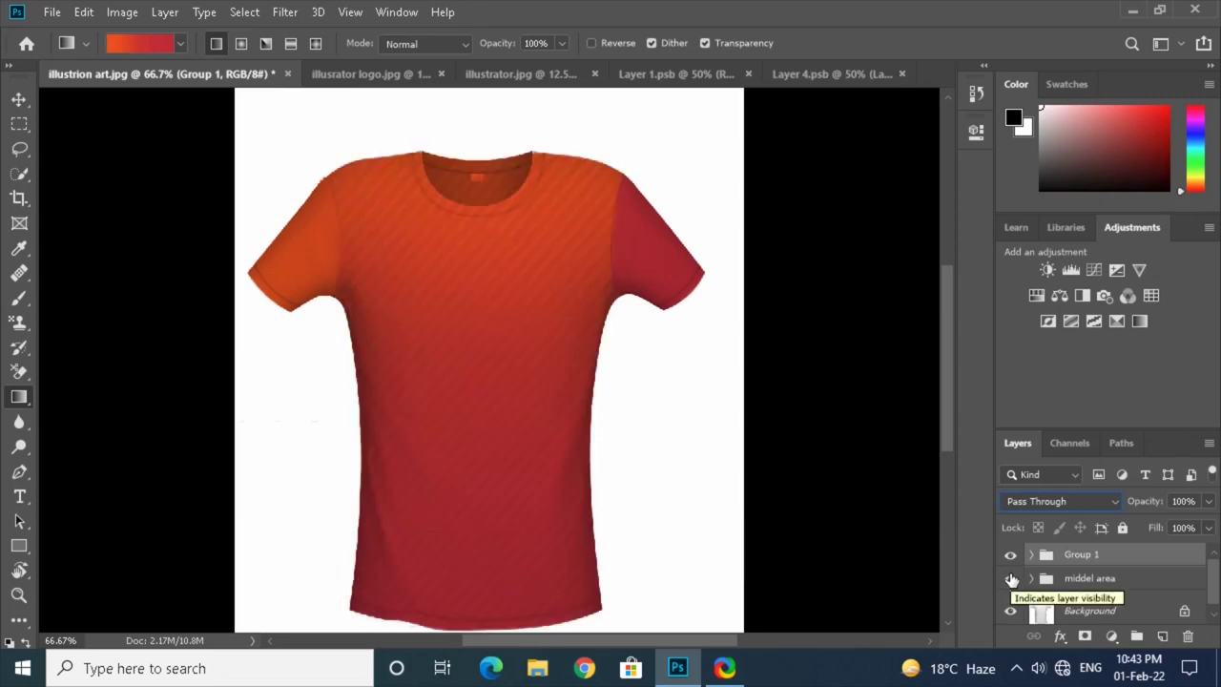
{"action": "left_click", "coordinate": [1011, 578]}
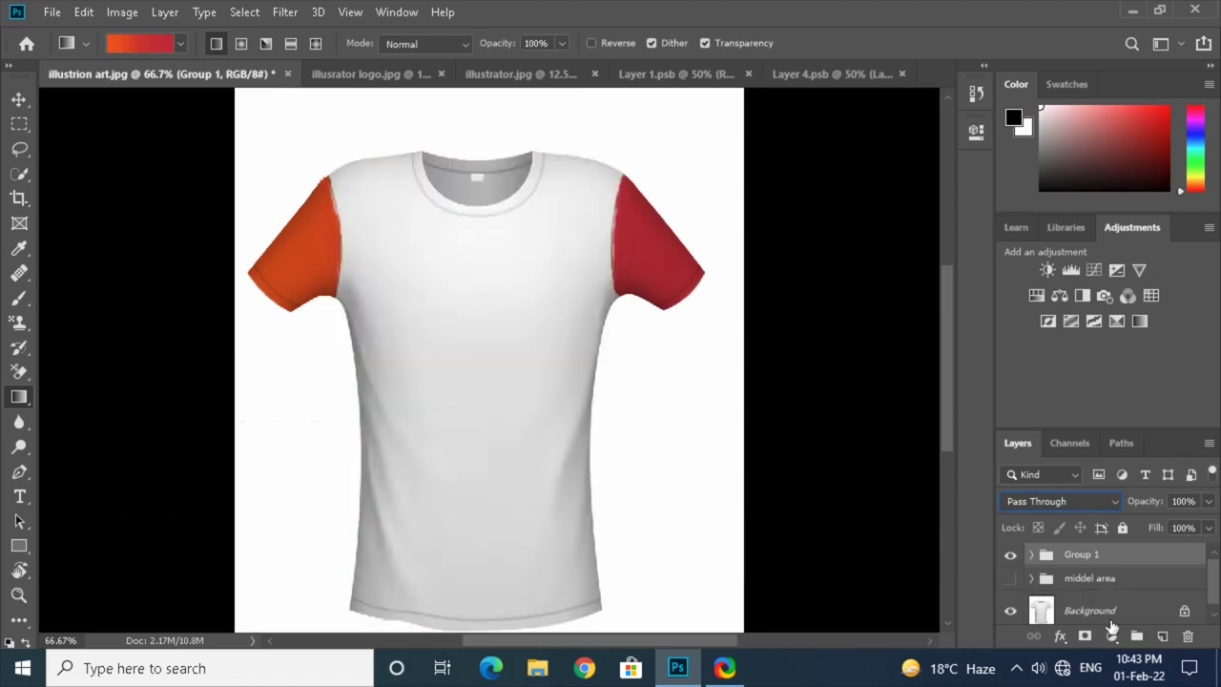
{"action": "left_click", "coordinate": [1096, 610]}
{"action": "left_click", "coordinate": [1010, 547]}
{"action": "key", "text": "w"}
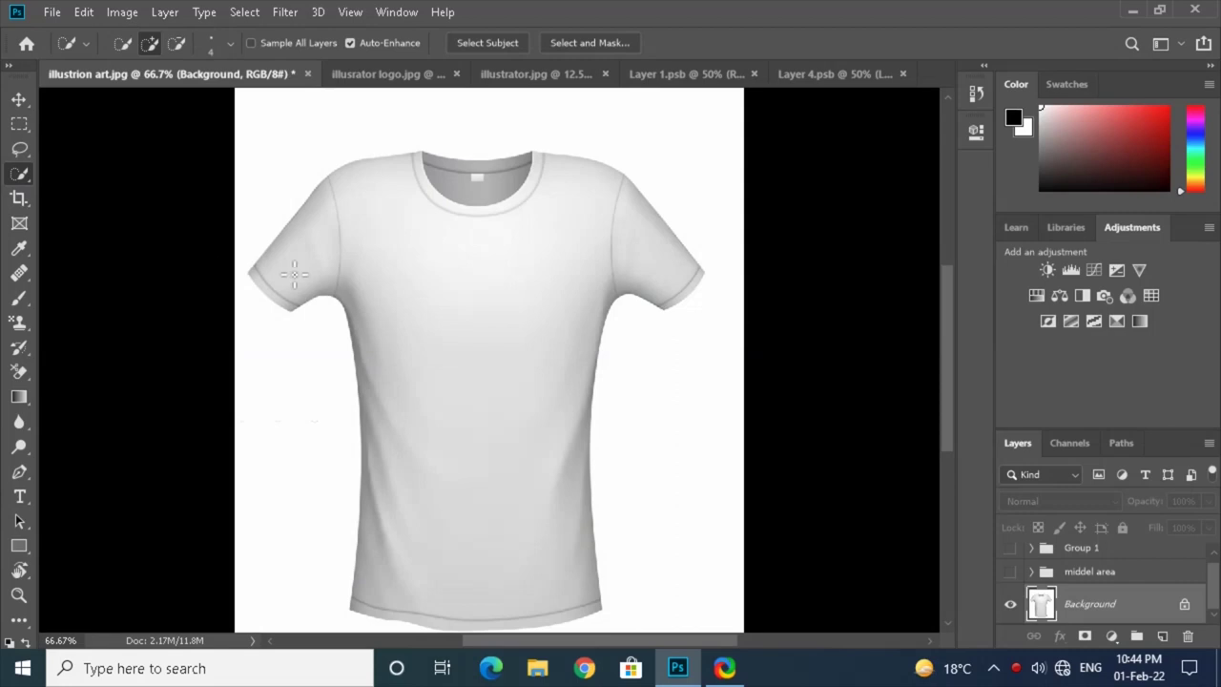
- Copy the inner back of the collar onto Layer 6 and move it to the top of the stack
{"action": "mouse_move", "coordinate": [423, 170]}
{"action": "left_mouse_down"}
{"action": "mouse_move", "coordinate": [458, 205]}
{"action": "mouse_move", "coordinate": [541, 169]}
{"action": "left_mouse_up"}
{"action": "key", "text": "ctrl+j"}
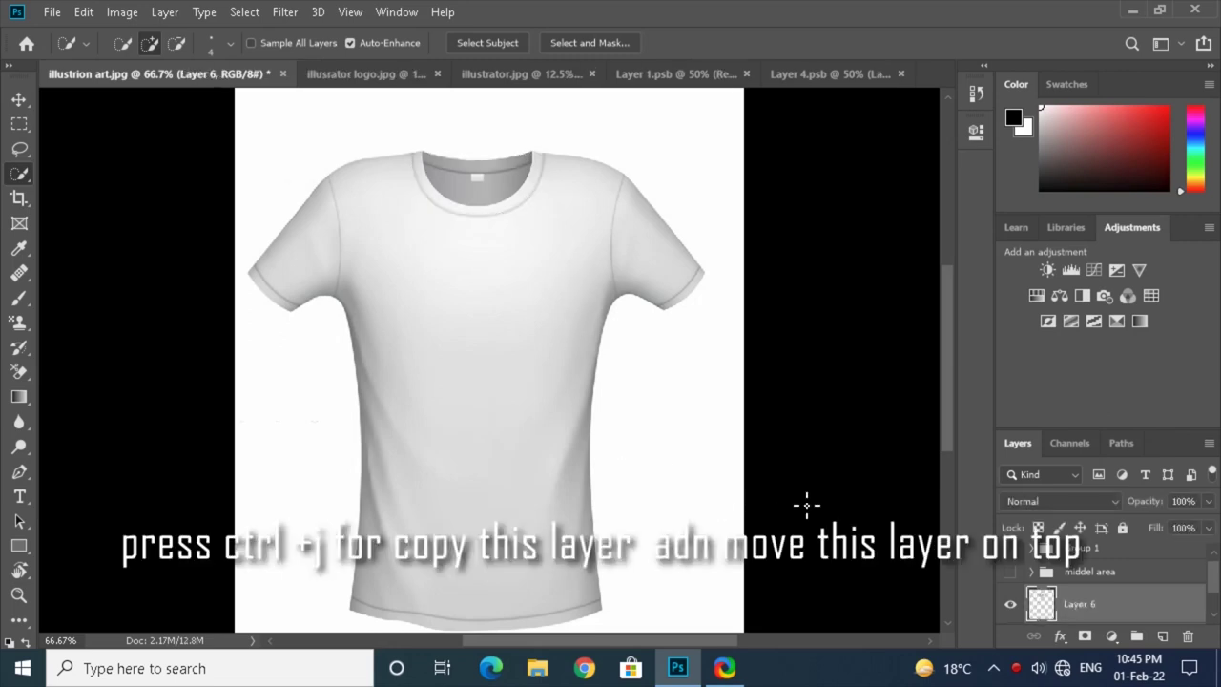
{"action": "left_click_drag", "start_coordinate": [1123, 605], "coordinate": [1109, 542]}
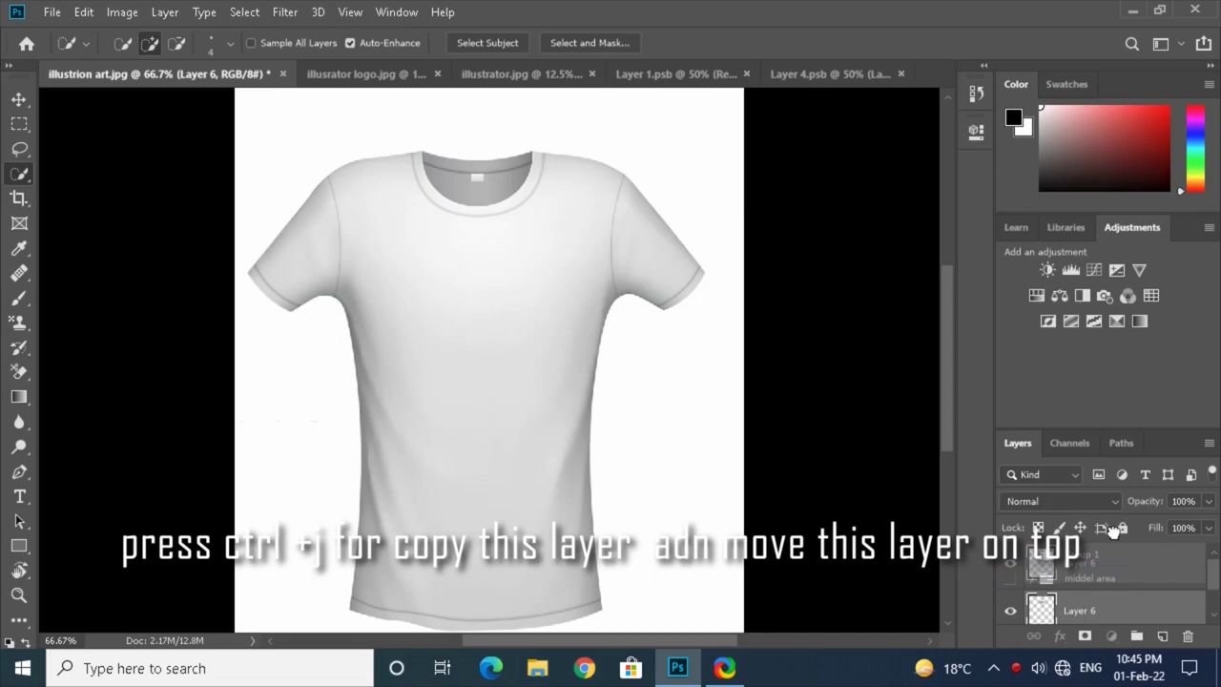
{"action": "left_click_drag", "start_coordinate": [1109, 542], "coordinate": [1109, 548]}
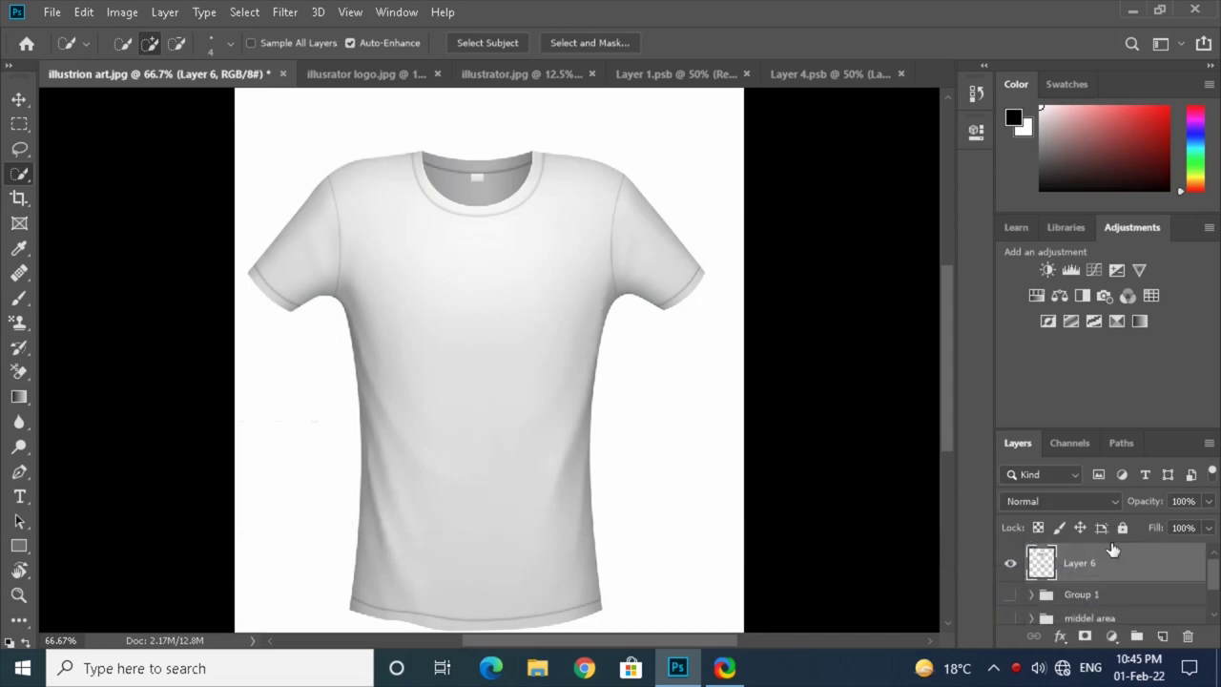
- Add an empty Layer 7 above Layer 6 and convert it to a smart object
{"action": "left_click", "coordinate": [1161, 635]}
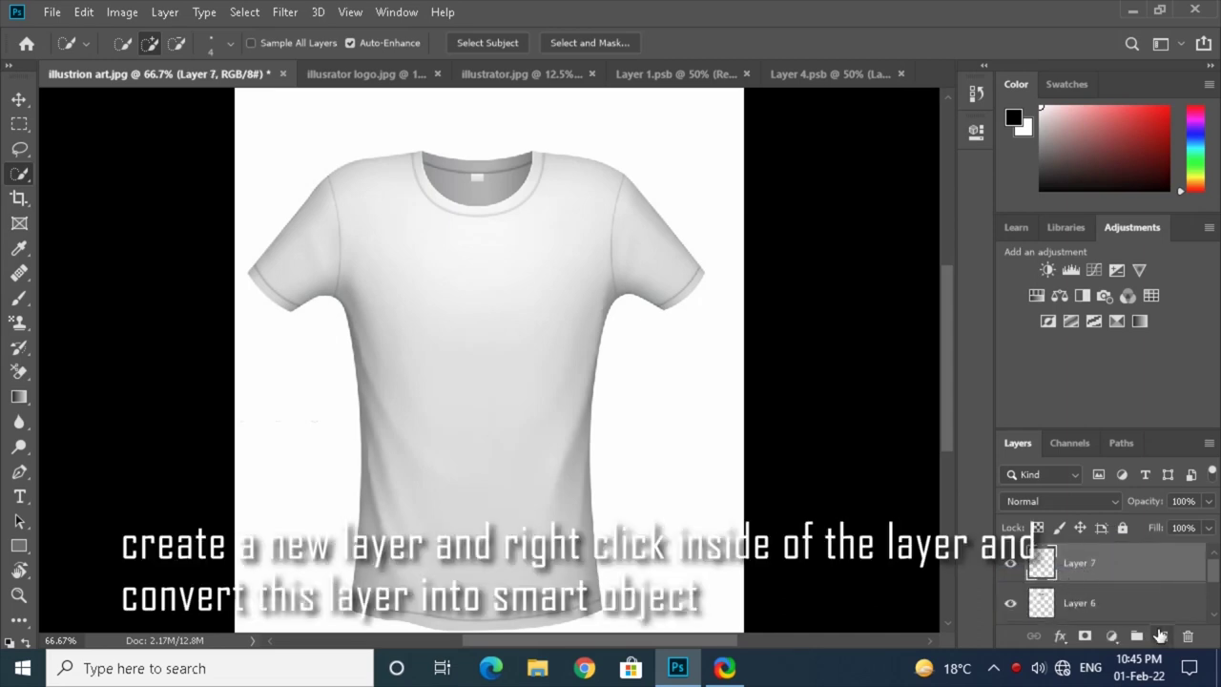
{"action": "right_click", "coordinate": [1123, 567]}
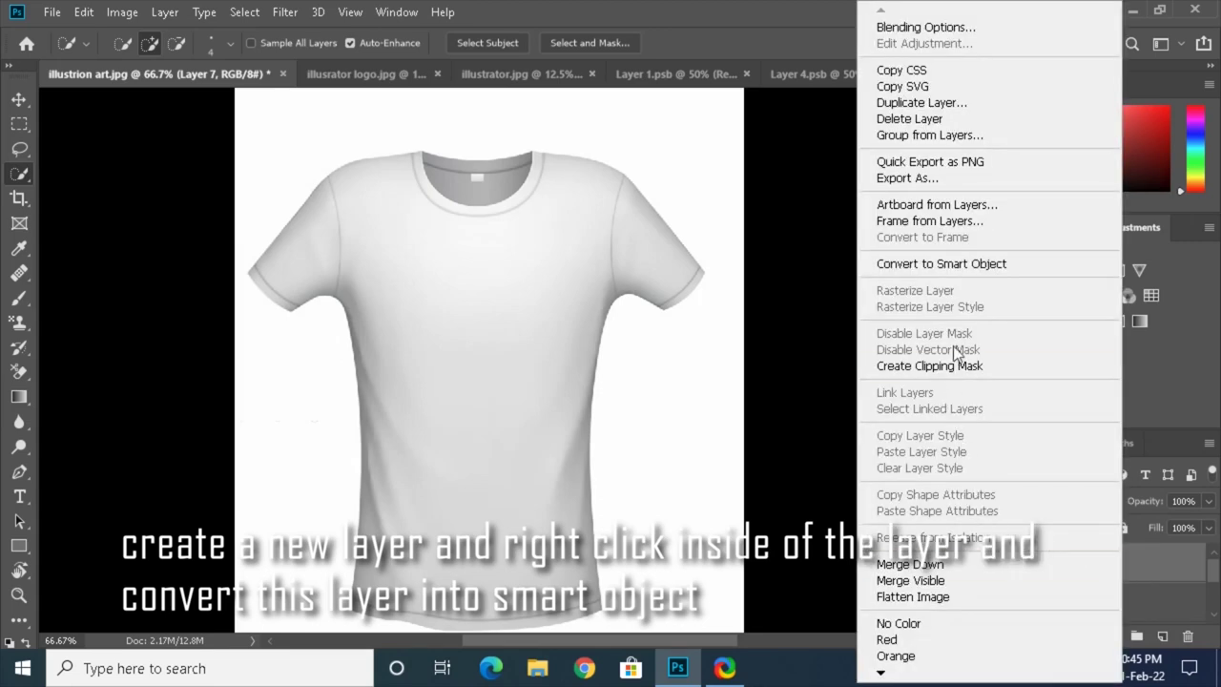
{"action": "left_click", "coordinate": [954, 266]}
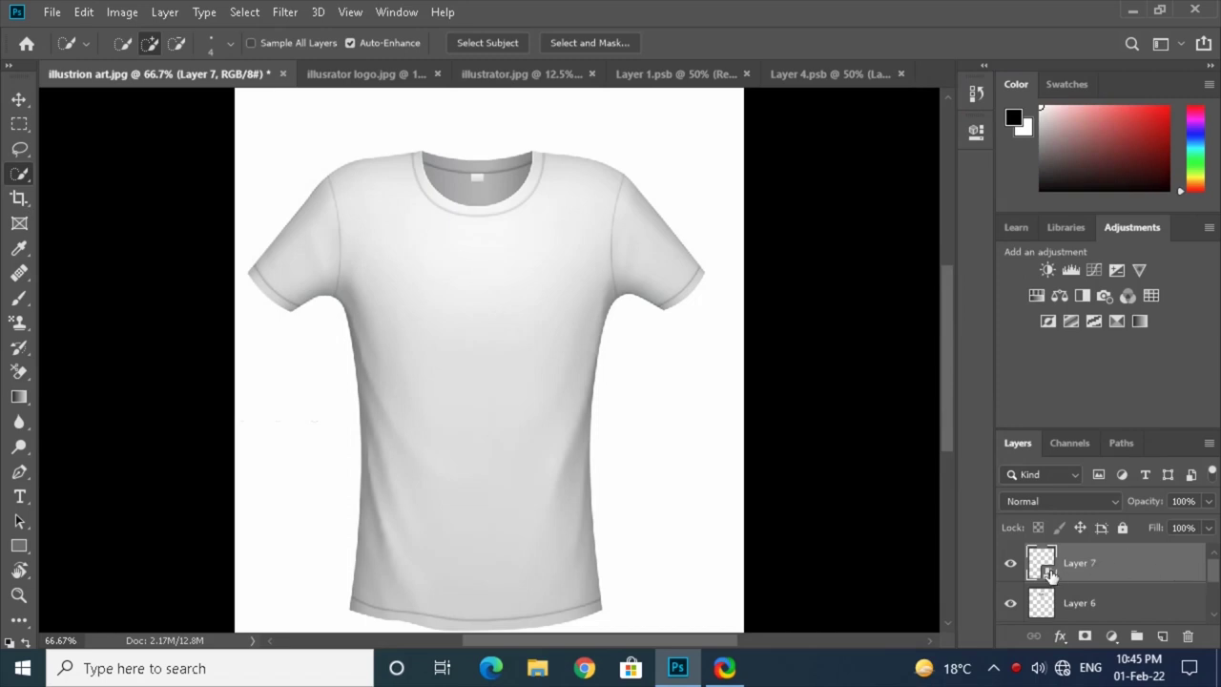
{"action": "double_click", "coordinate": [1043, 571]}
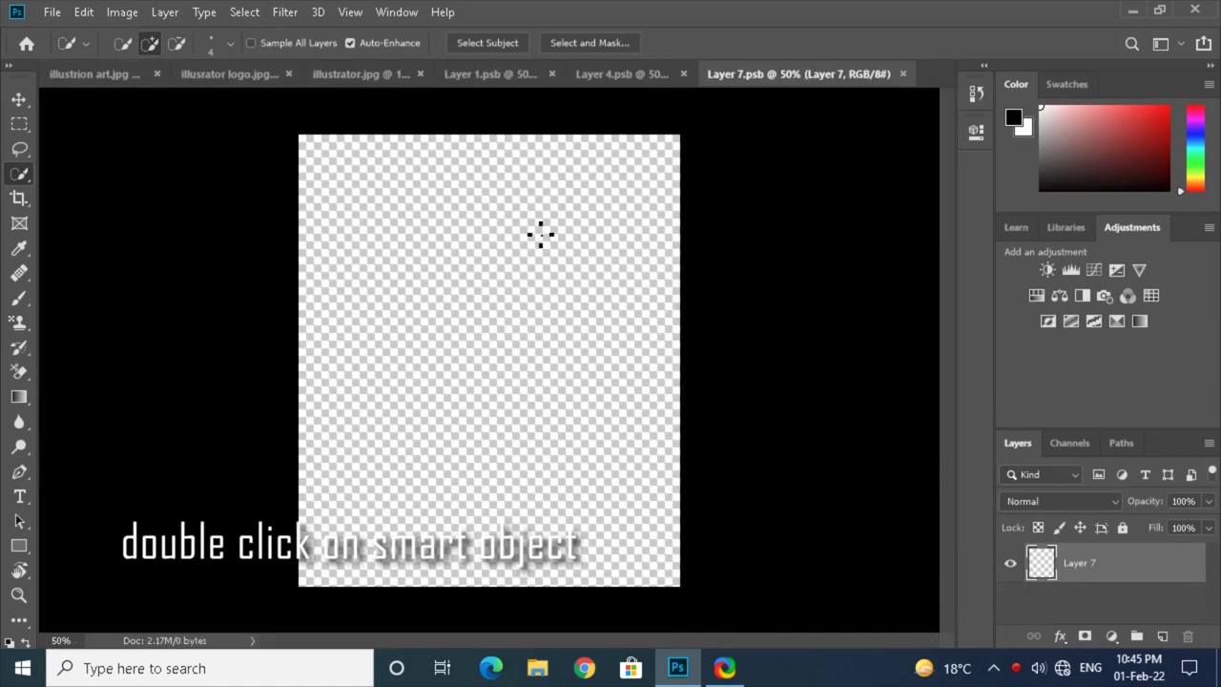
- Fill Layer 7's contents with a bottom-to-top red-to-orange gradient, save, and return to the T-shirt document
{"action": "left_click", "coordinate": [20, 397]}
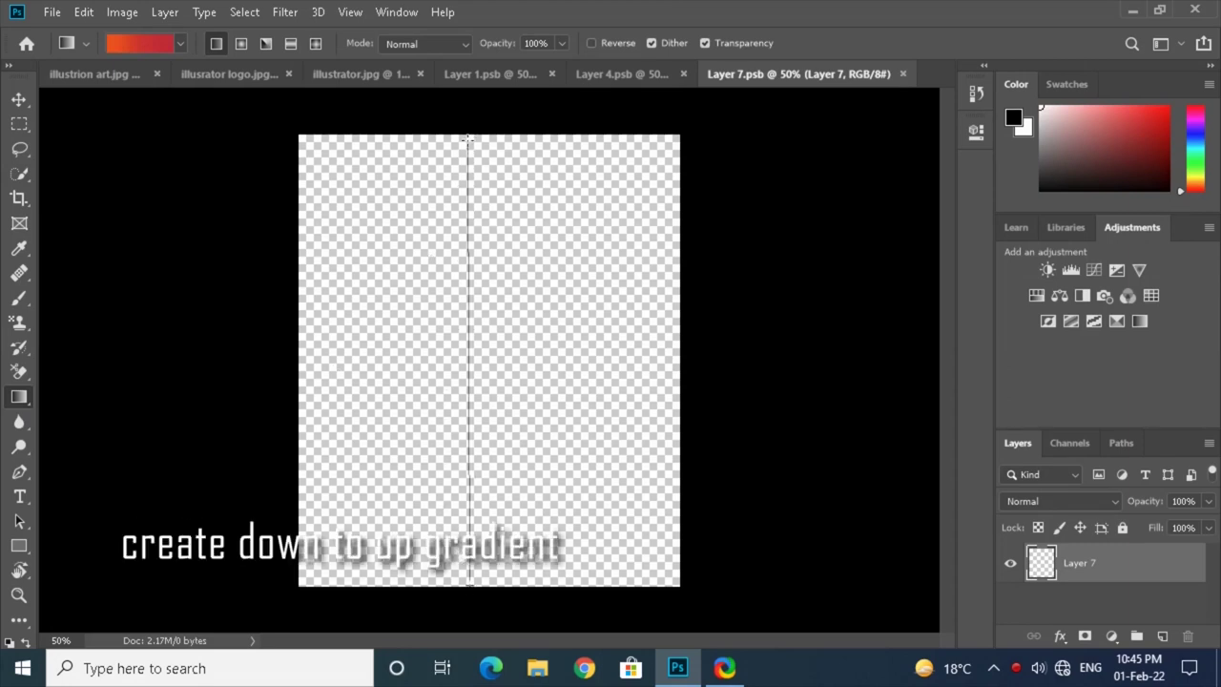
{"action": "left_click_drag", "start_coordinate": [467, 184], "coordinate": [468, 140]}
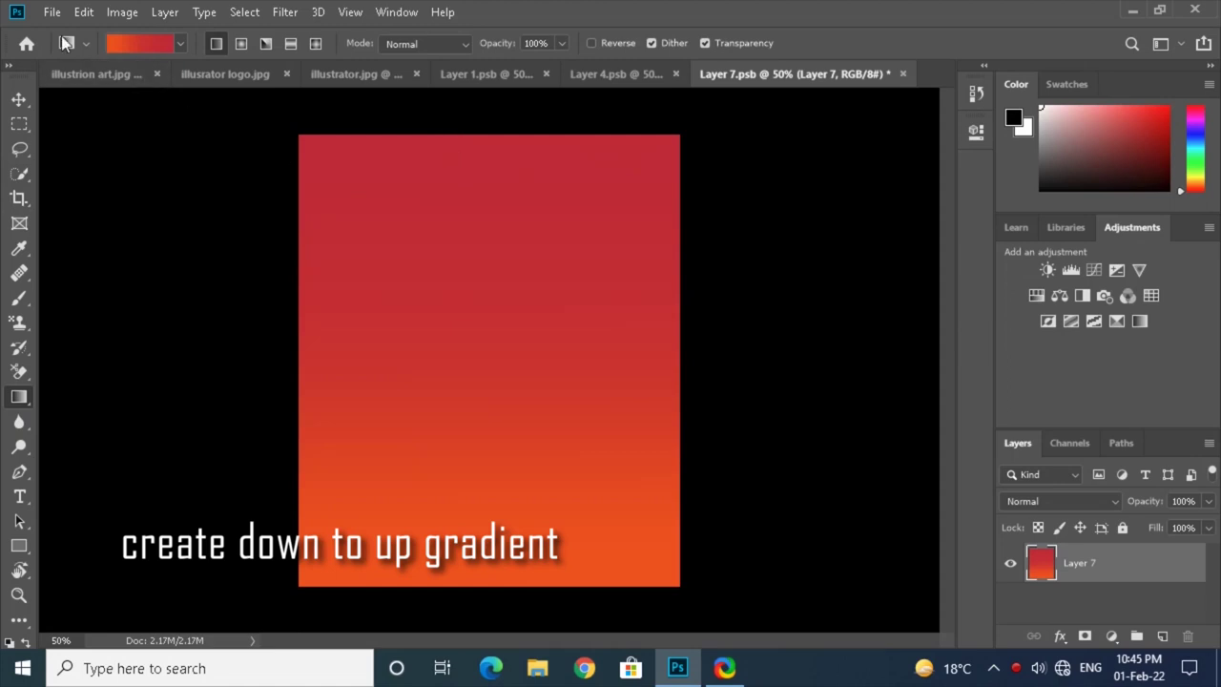
{"action": "left_click", "coordinate": [51, 11]}
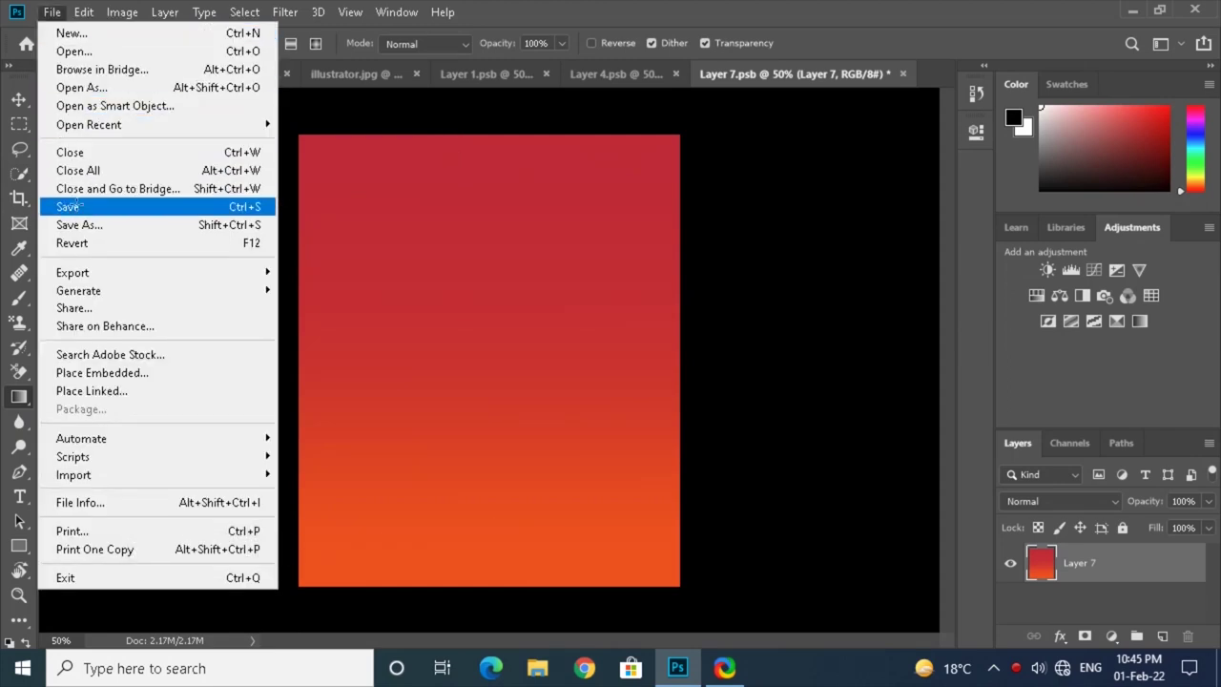
{"action": "left_click", "coordinate": [71, 206]}
{"action": "left_click", "coordinate": [76, 80]}
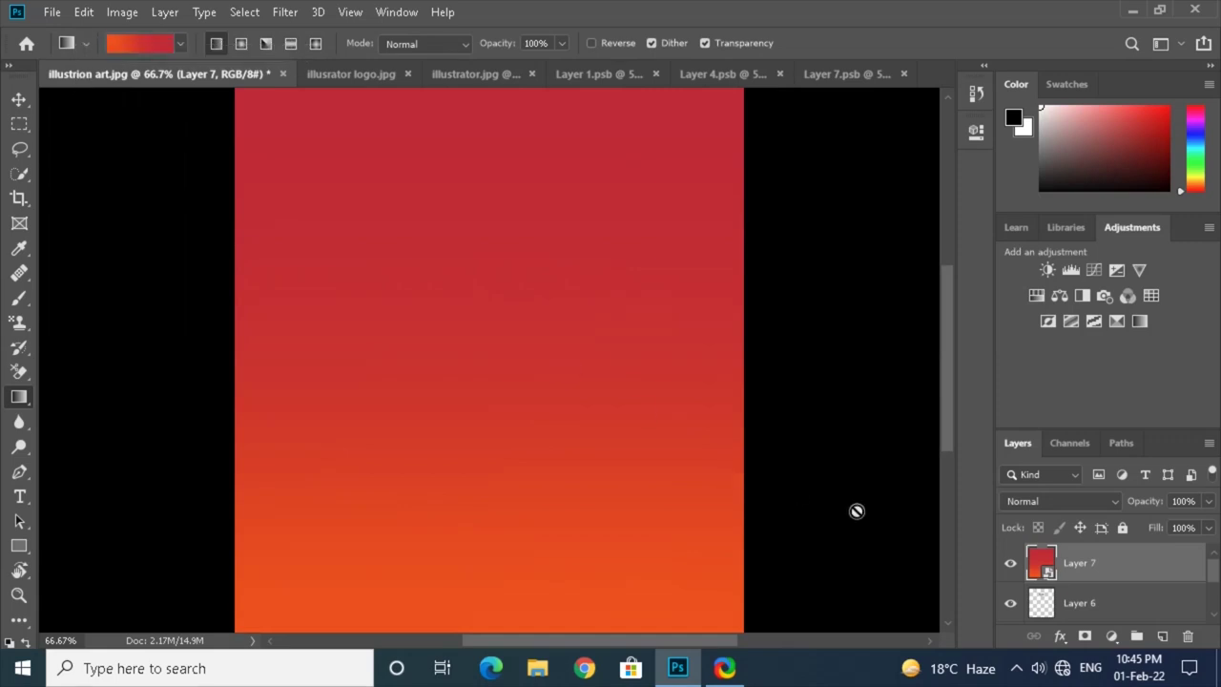
- Clip the Layer 7 gradient to the collar layer with Multiply blending
{"action": "right_click", "coordinate": [1117, 577]}
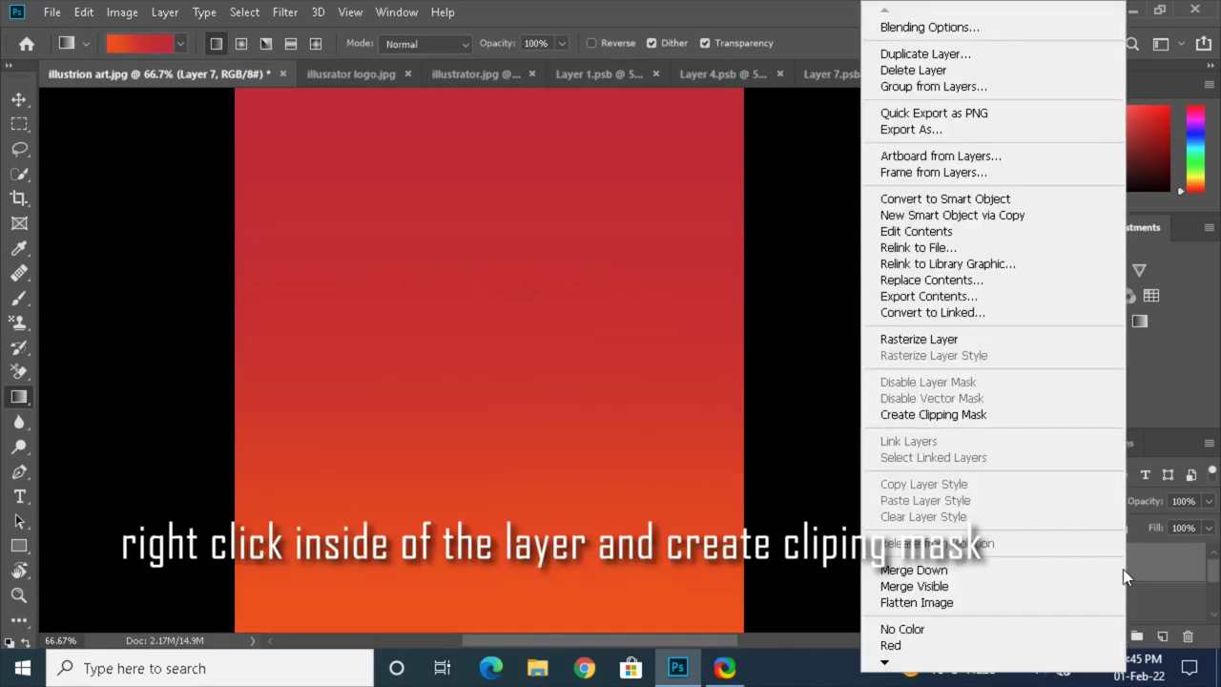
{"action": "left_click", "coordinate": [957, 416]}
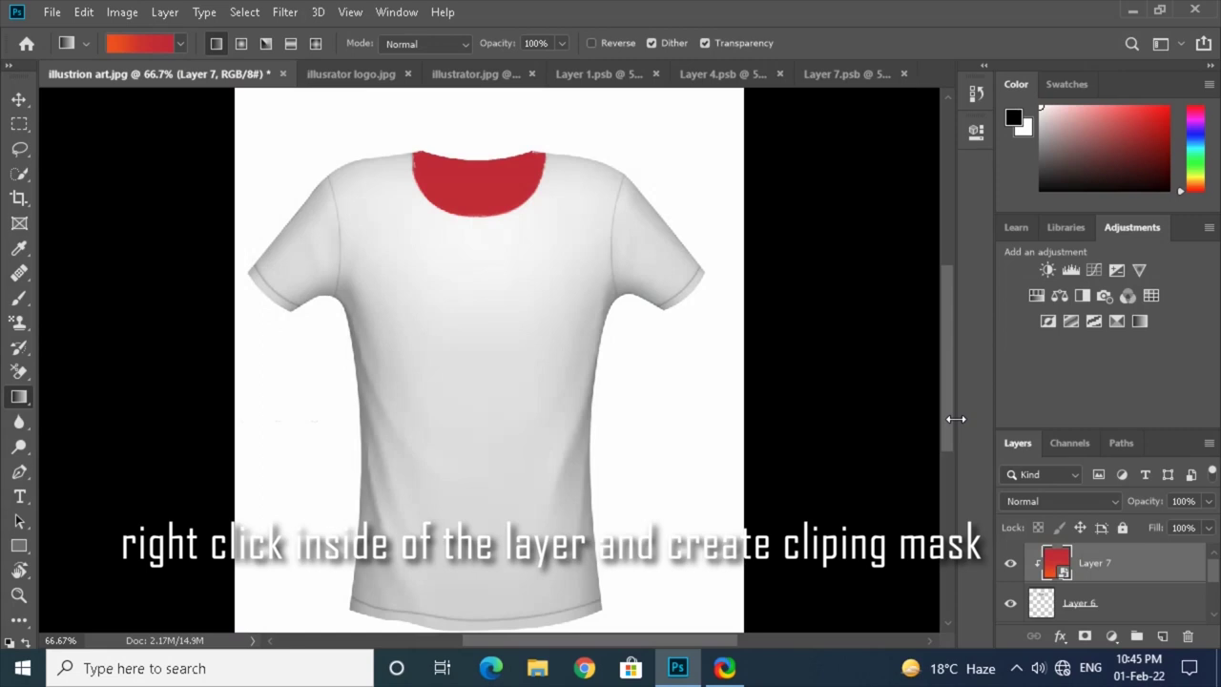
{"action": "left_click", "coordinate": [1040, 504]}
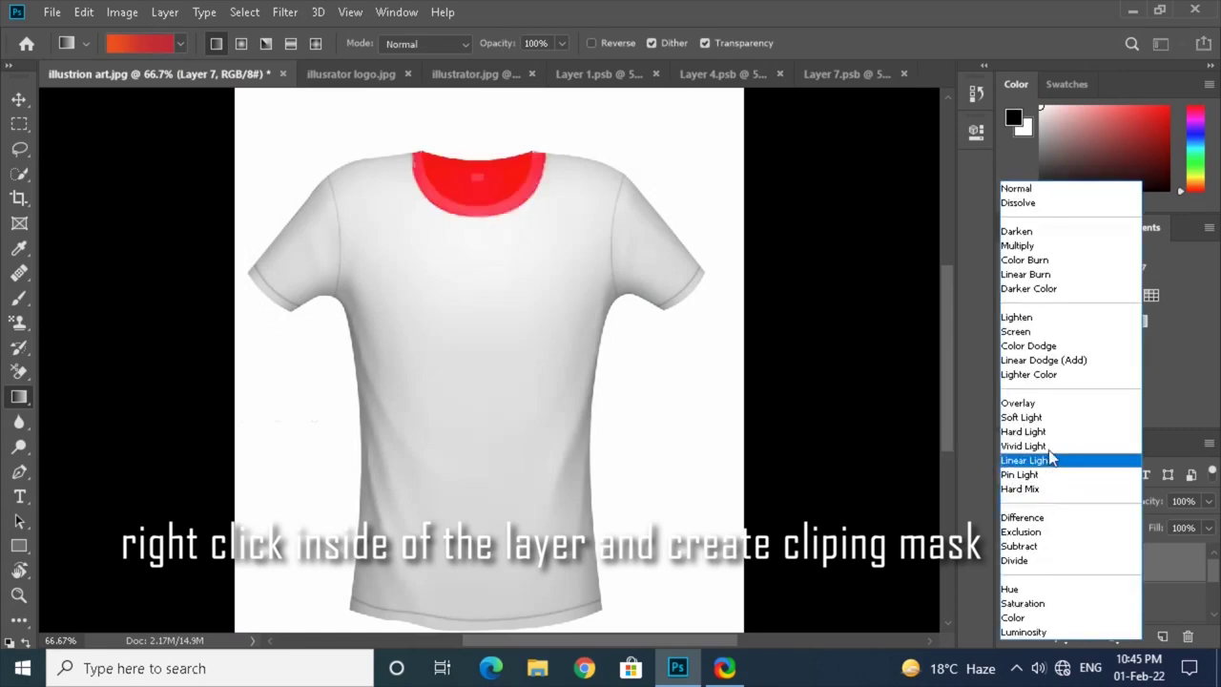
{"action": "left_click", "coordinate": [1032, 247]}
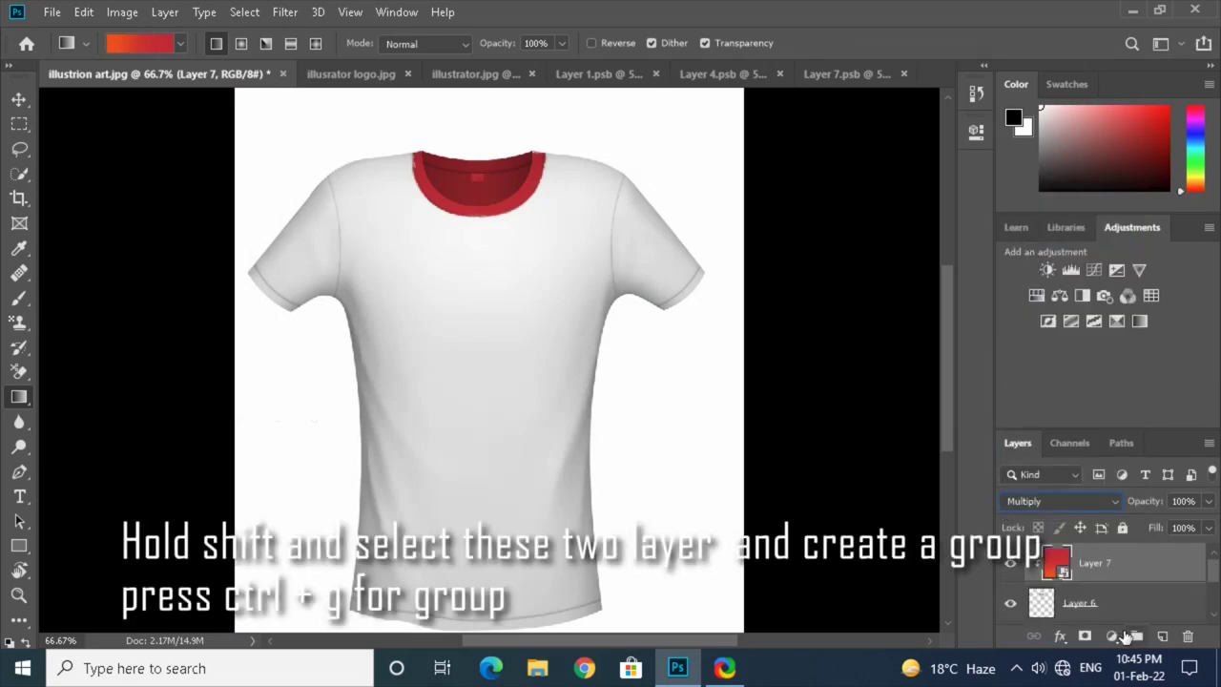
- Group Layer 6 and Layer 7 into Group 2 and show the sleeve and body colour layers again
{"action": "left_click", "coordinate": [1107, 603], "text": "shift"}
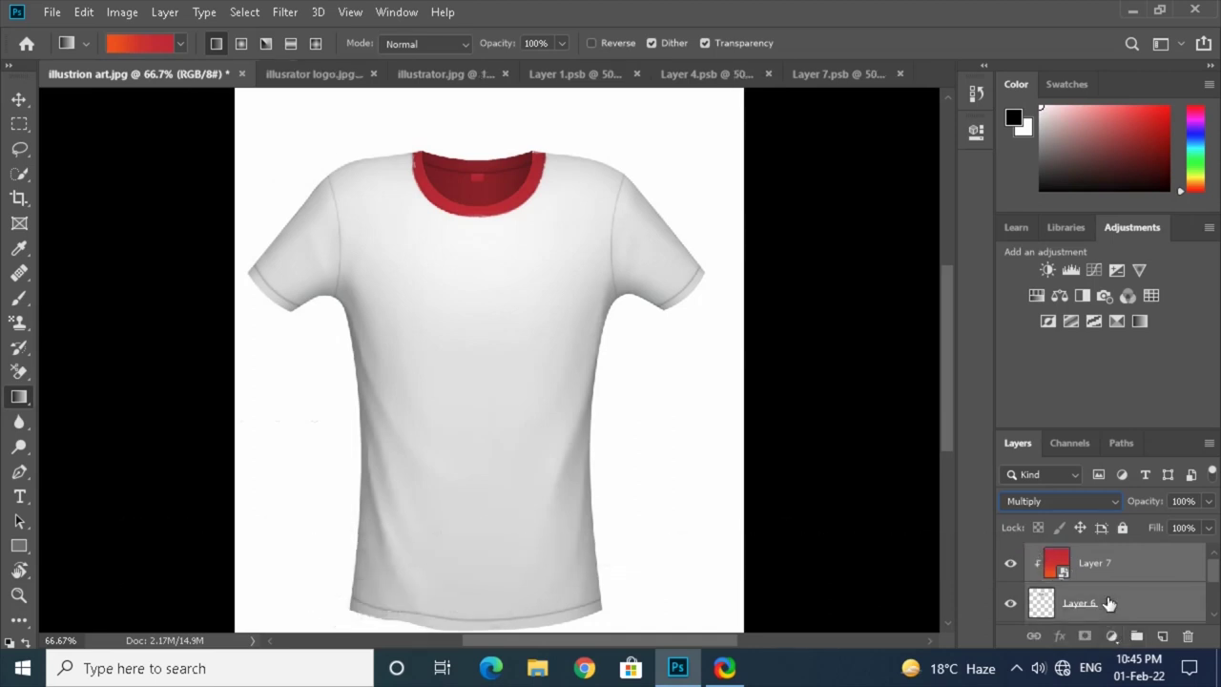
{"action": "key", "text": "ctrl+g"}
{"action": "left_click", "coordinate": [1010, 578]}
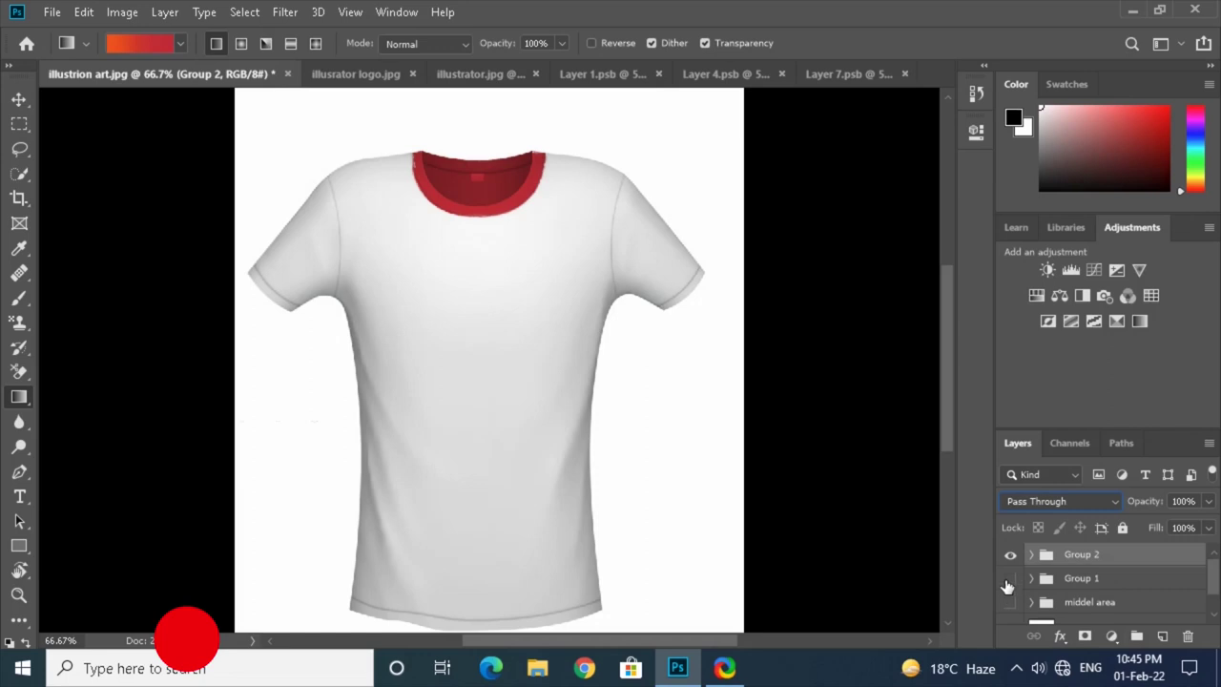
{"action": "left_click", "coordinate": [1009, 602]}
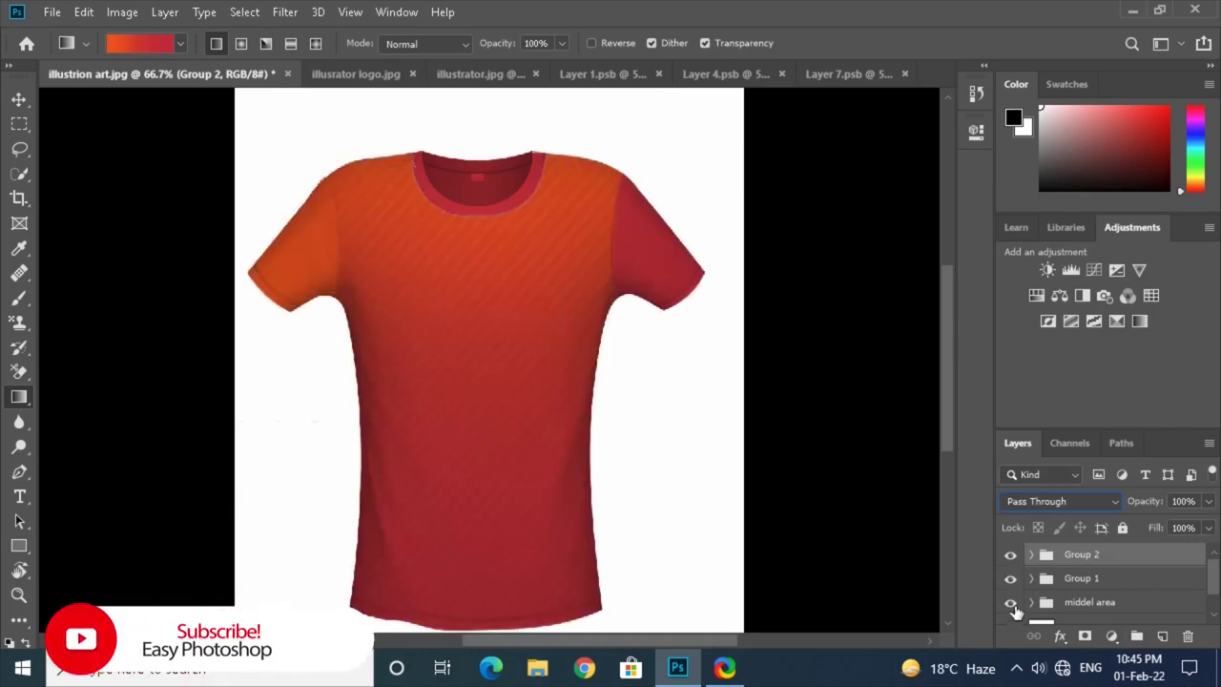
- Hide the colour layers and copy the shirt's inner neckline onto a new Layer 8
{"action": "scroll", "coordinate": [1213, 589], "scroll_direction": "down", "scroll_amount": 1}
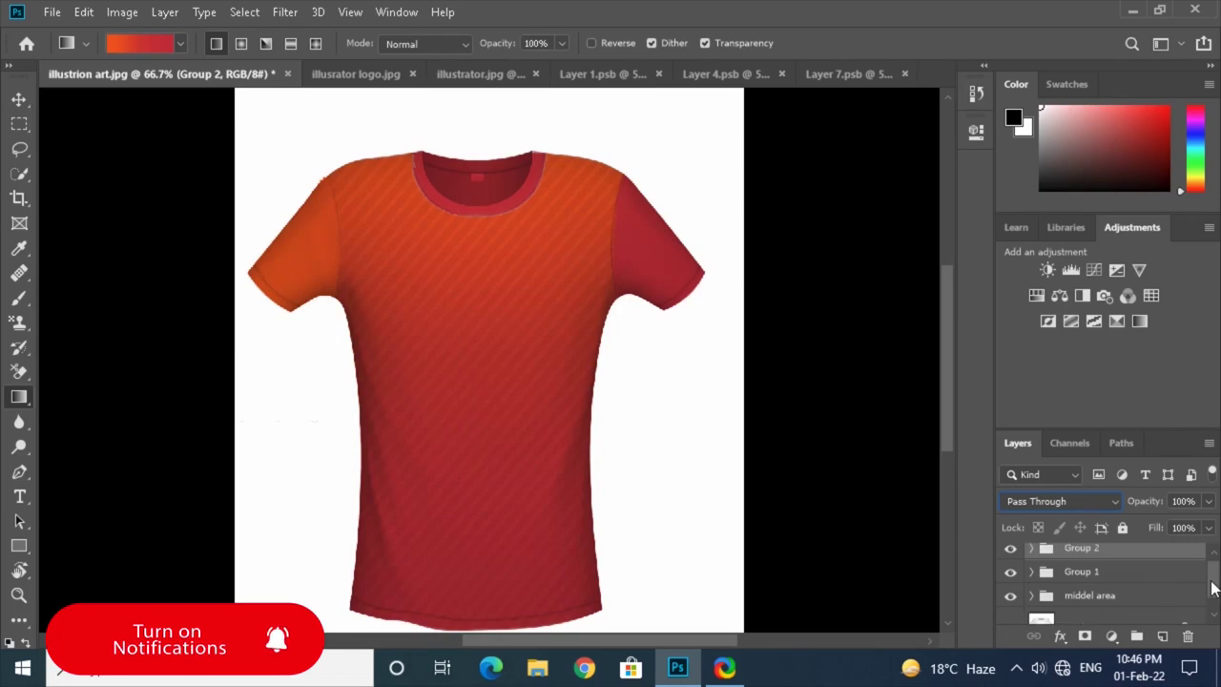
{"action": "scroll", "coordinate": [1213, 588], "scroll_direction": "down", "scroll_amount": 1}
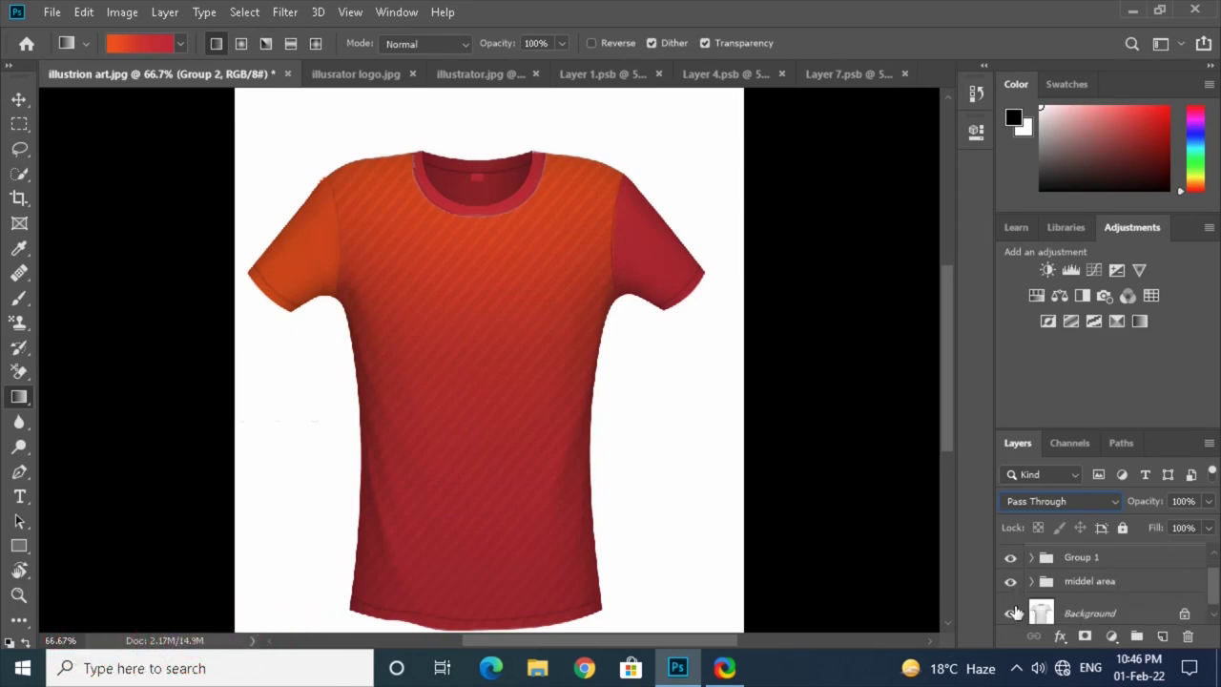
{"action": "left_click", "coordinate": [1012, 613], "text": "alt"}
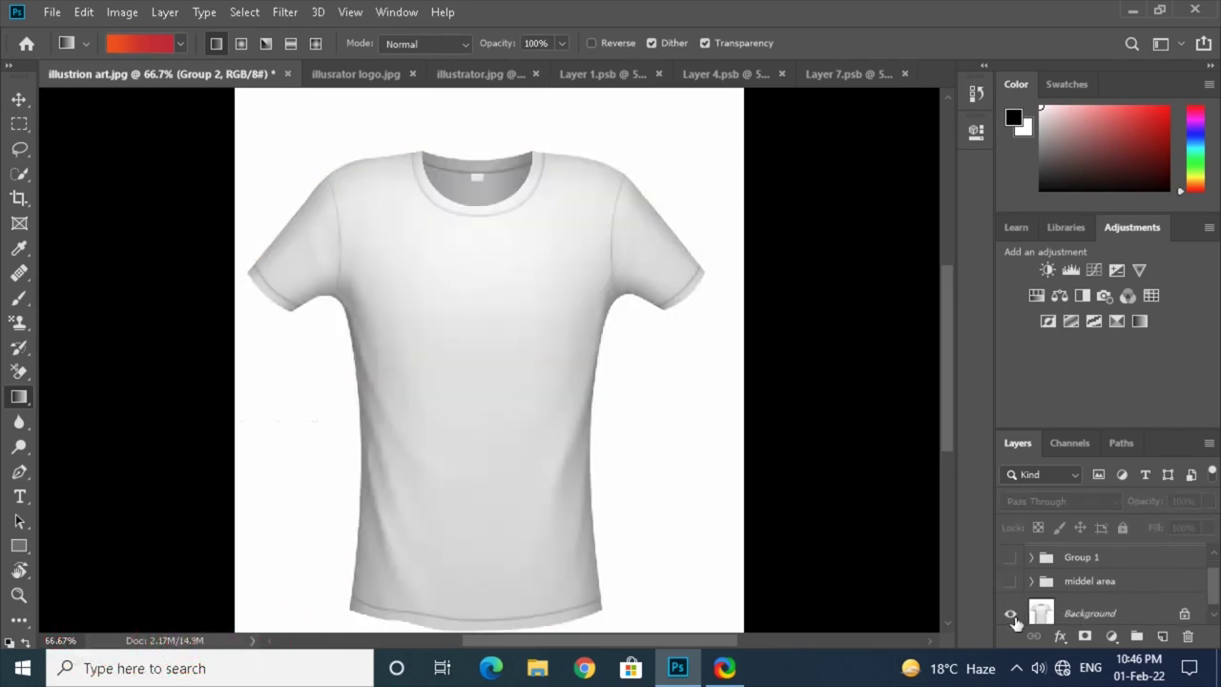
{"action": "left_click", "coordinate": [1061, 616]}
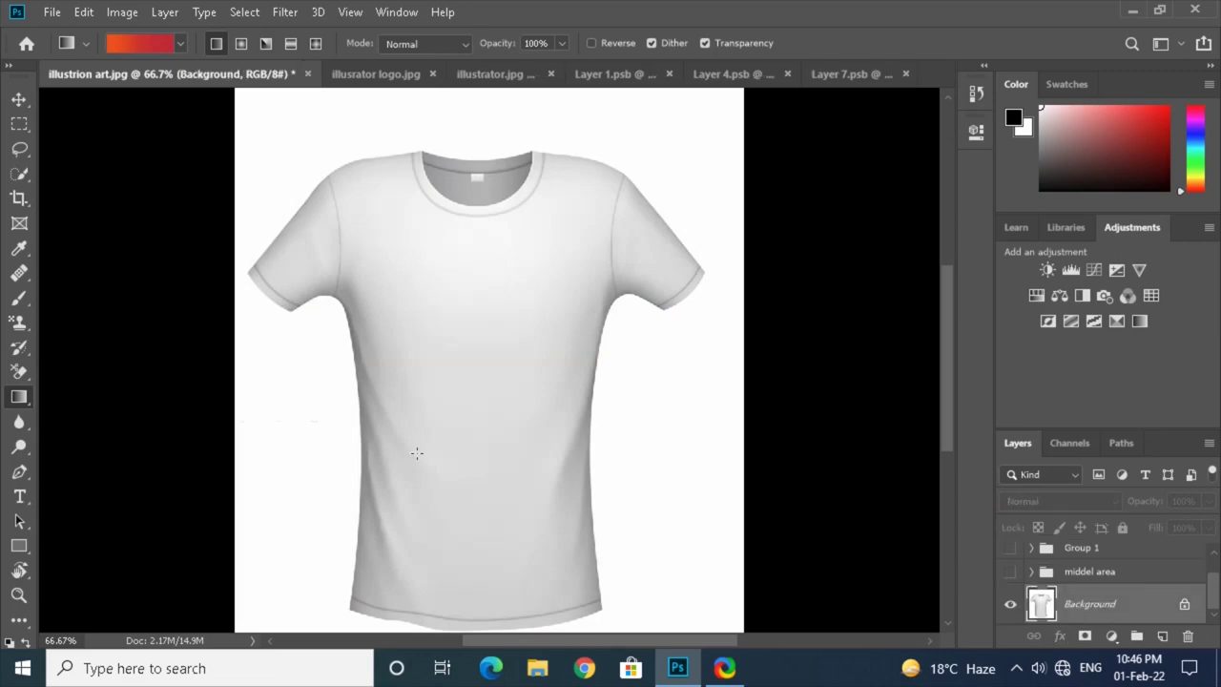
{"action": "left_click", "coordinate": [19, 173]}
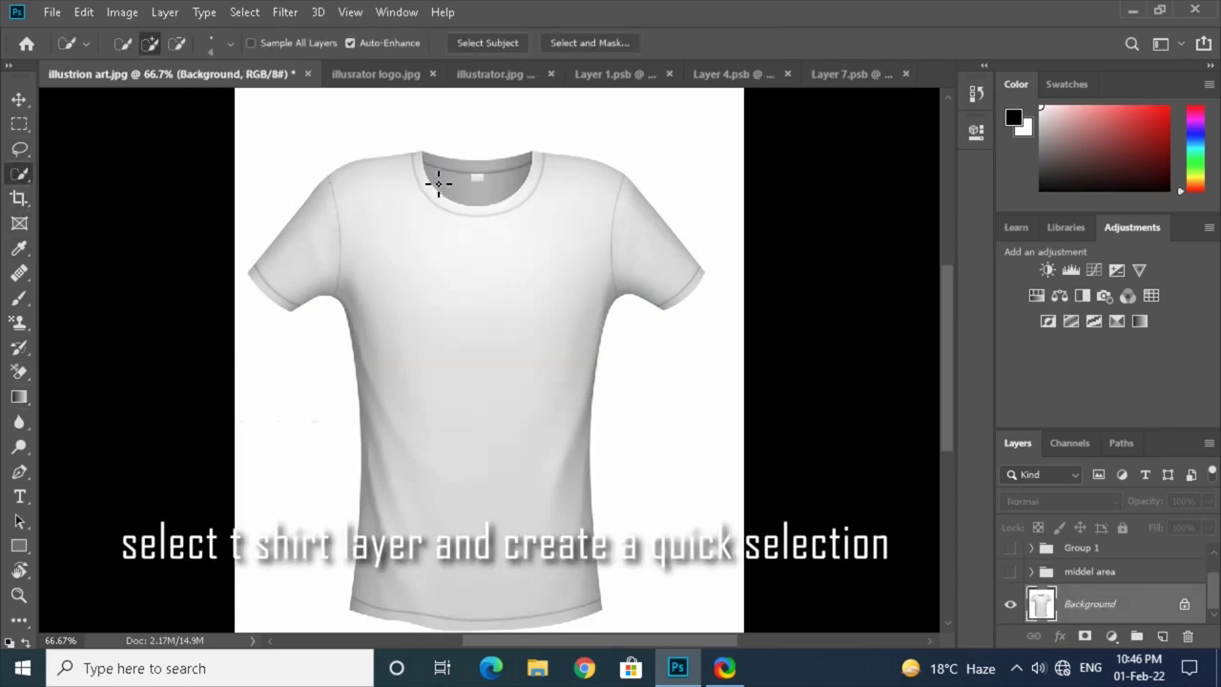
{"action": "left_click_drag", "start_coordinate": [436, 176], "coordinate": [457, 182]}
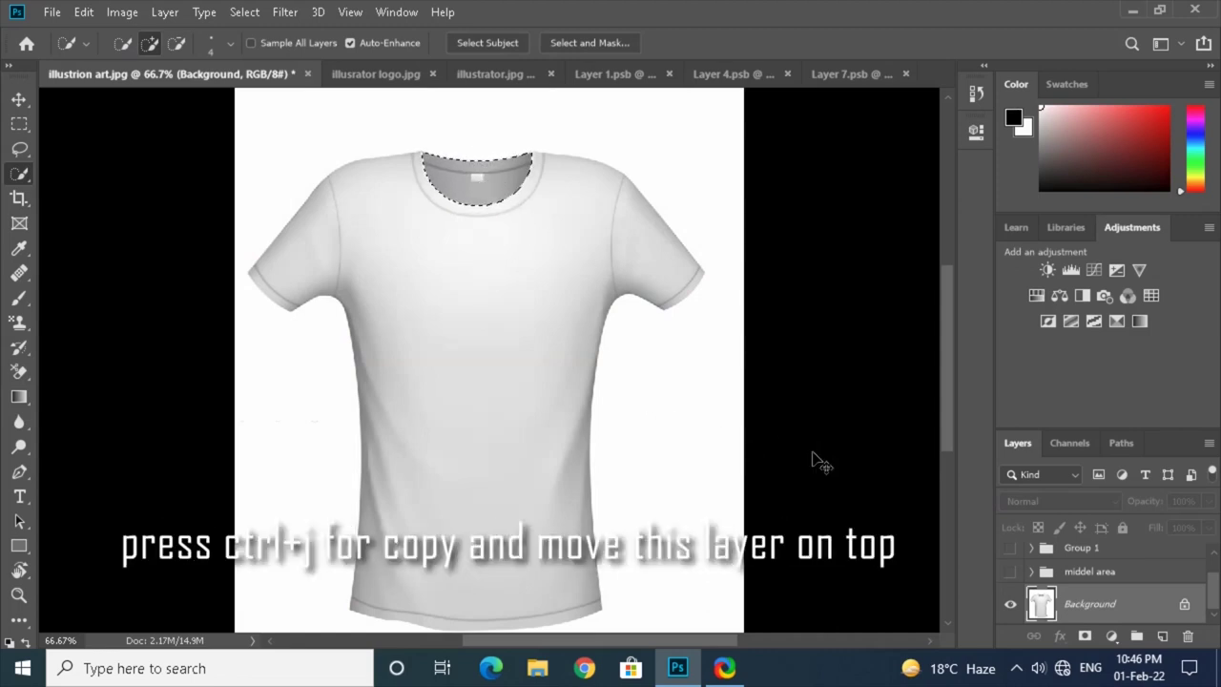
{"action": "key", "text": "ctrl+j"}
- Move Layer 8 to the top of the stack and add an empty Layer 9 above it
{"action": "mouse_move", "coordinate": [1122, 608]}
{"action": "left_mouse_down"}
{"action": "mouse_move", "coordinate": [1116, 529]}
{"action": "mouse_move", "coordinate": [1107, 542]}
{"action": "left_mouse_up"}
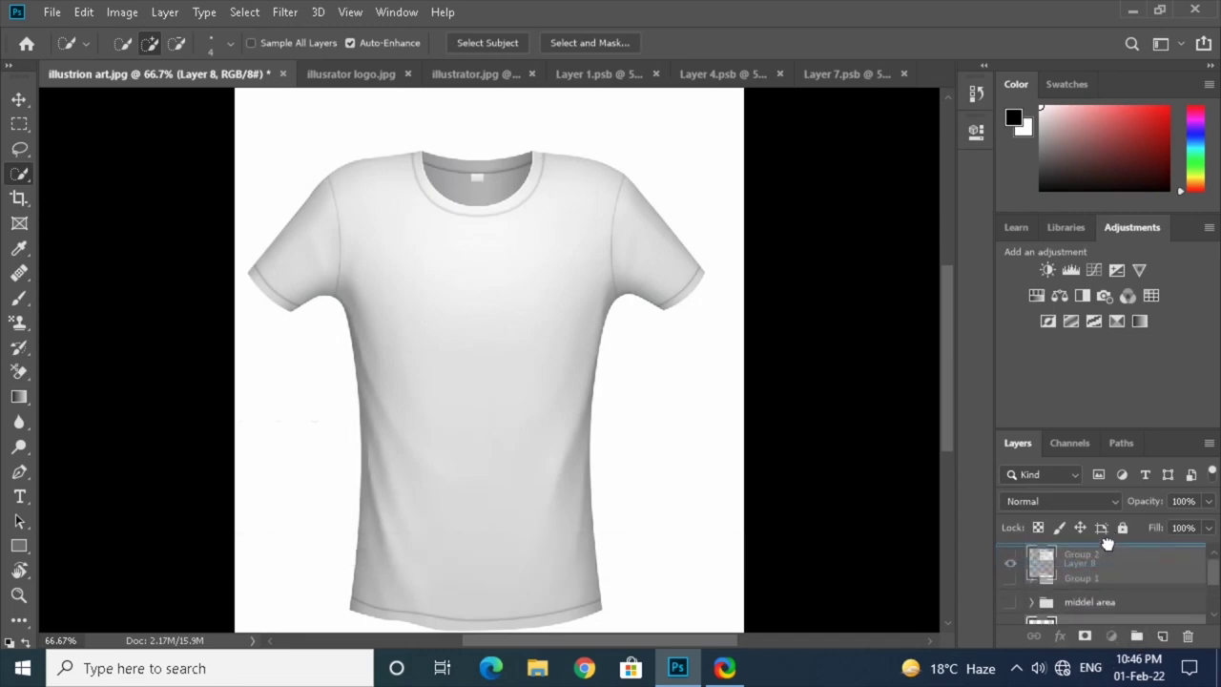
{"action": "left_click_drag", "start_coordinate": [1107, 543], "coordinate": [1109, 545]}
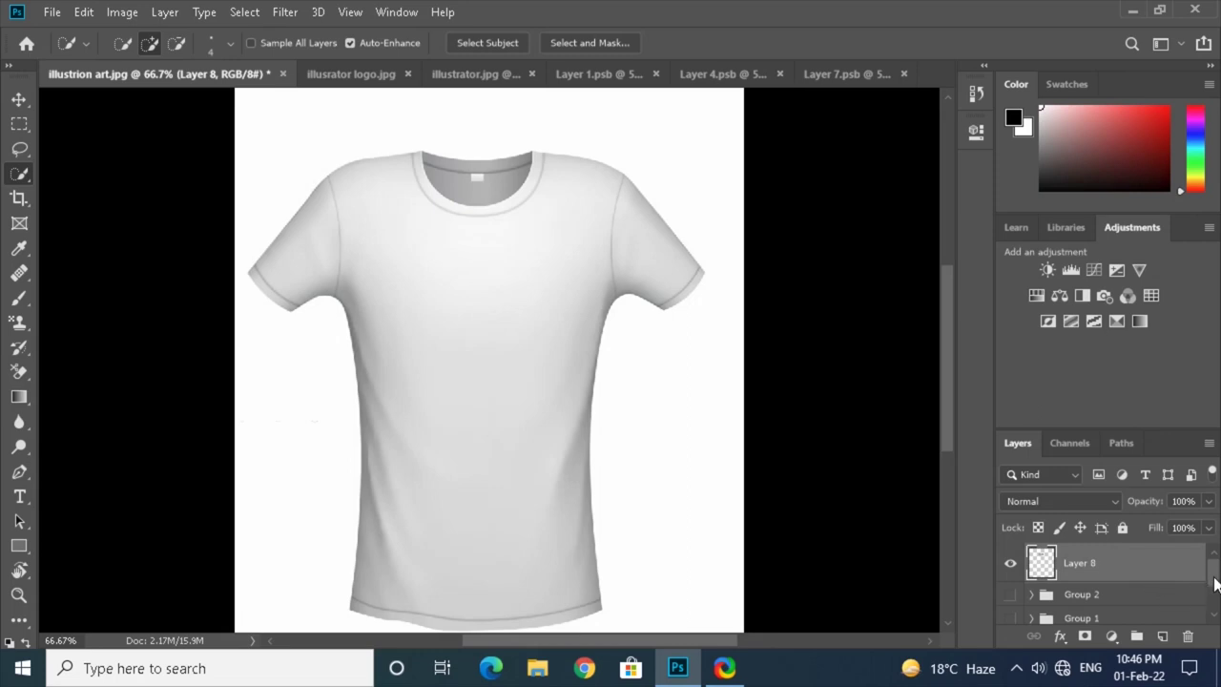
{"action": "left_click", "coordinate": [1162, 635]}
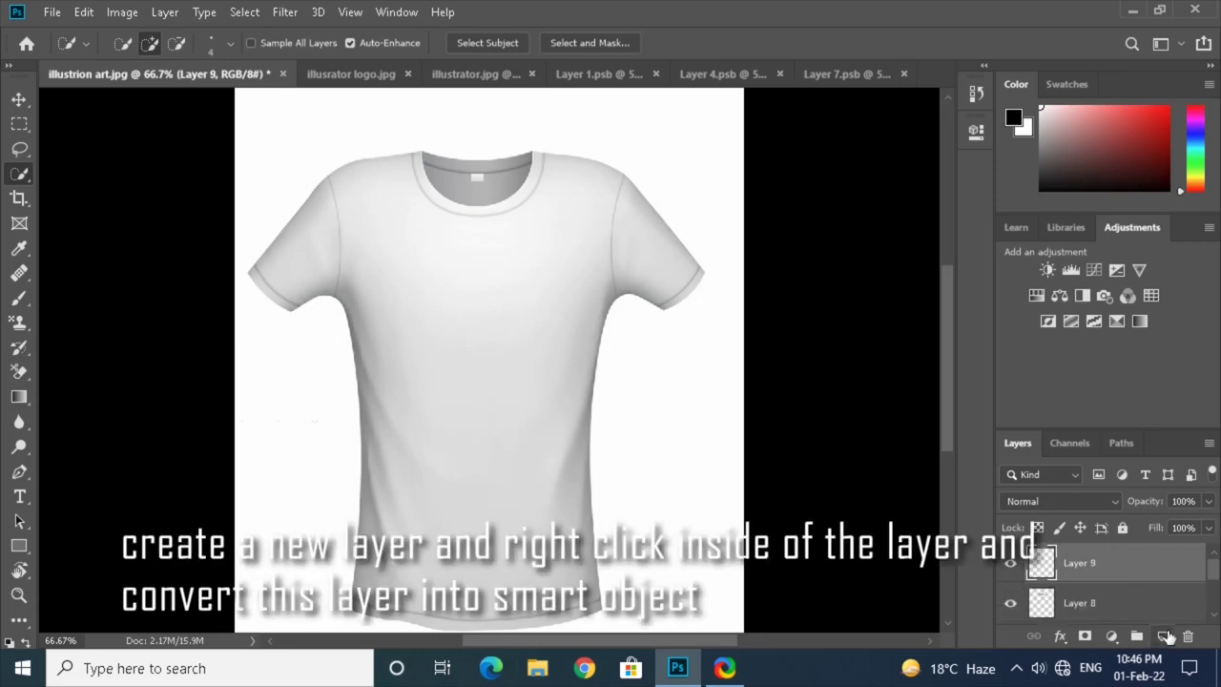
- Convert Layer 9 into a smart object and open its contents
{"action": "right_click", "coordinate": [1114, 561]}
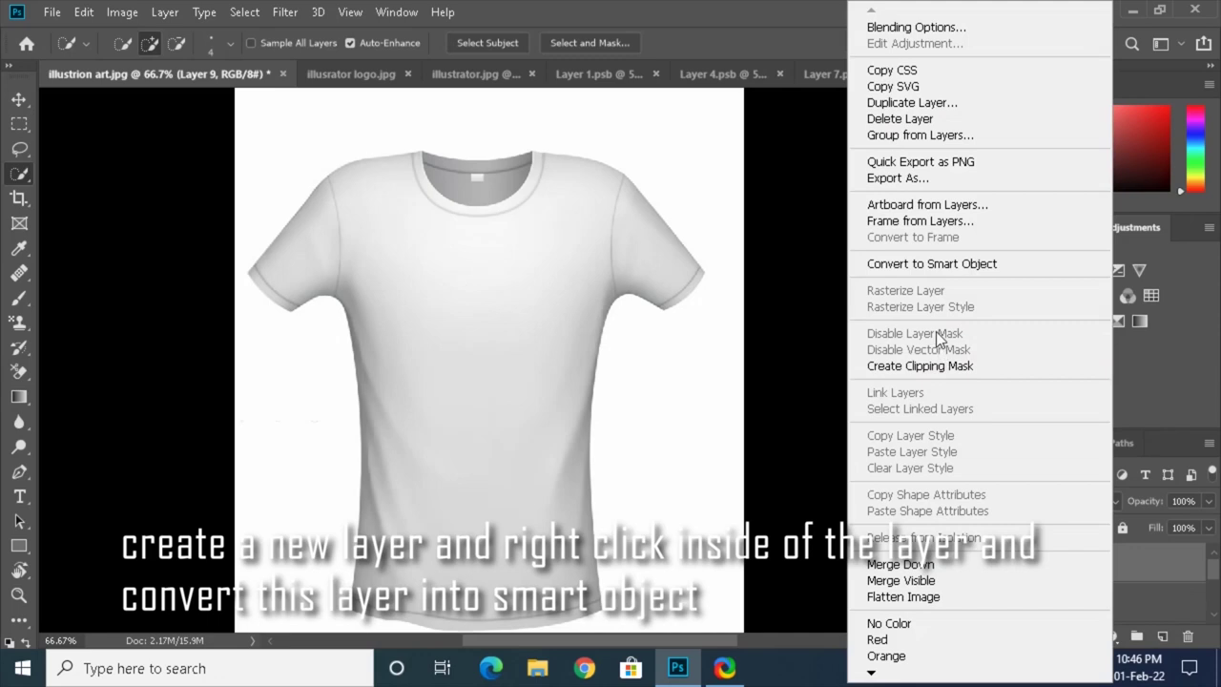
{"action": "left_click", "coordinate": [925, 264]}
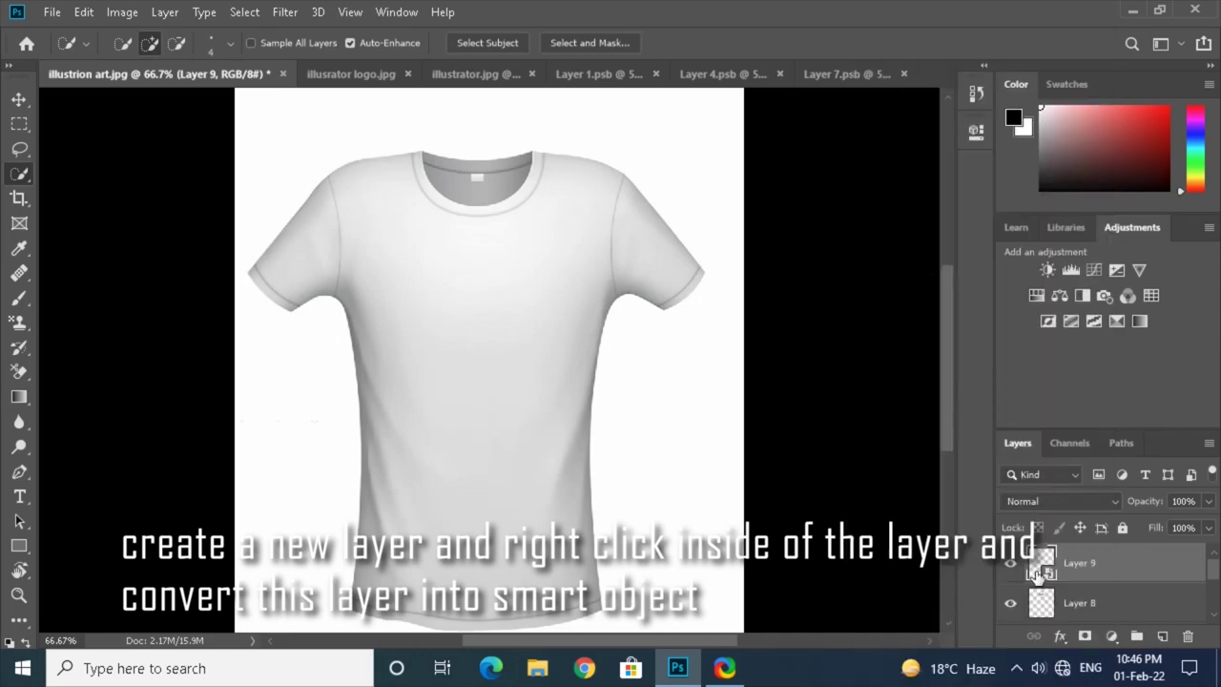
{"action": "double_click", "coordinate": [1040, 570]}
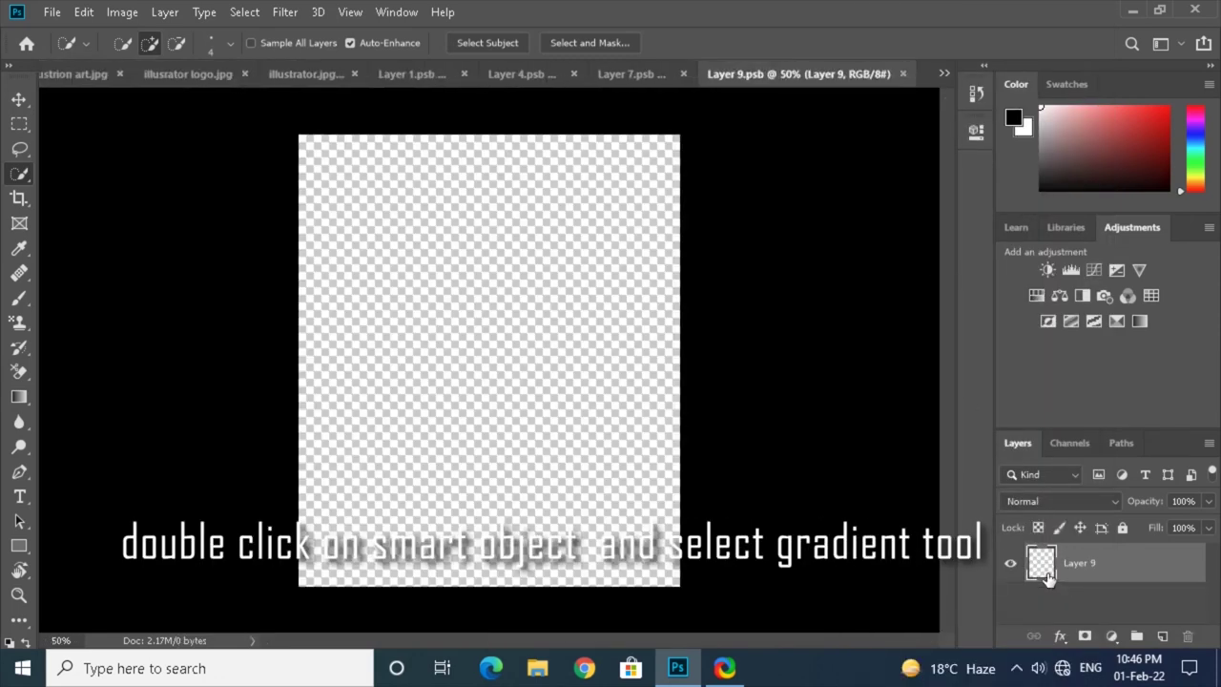
- Fill Layer 9's contents with a top-to-bottom orange-to-red gradient, save, and return to the T-shirt document
{"action": "left_click", "coordinate": [19, 397]}
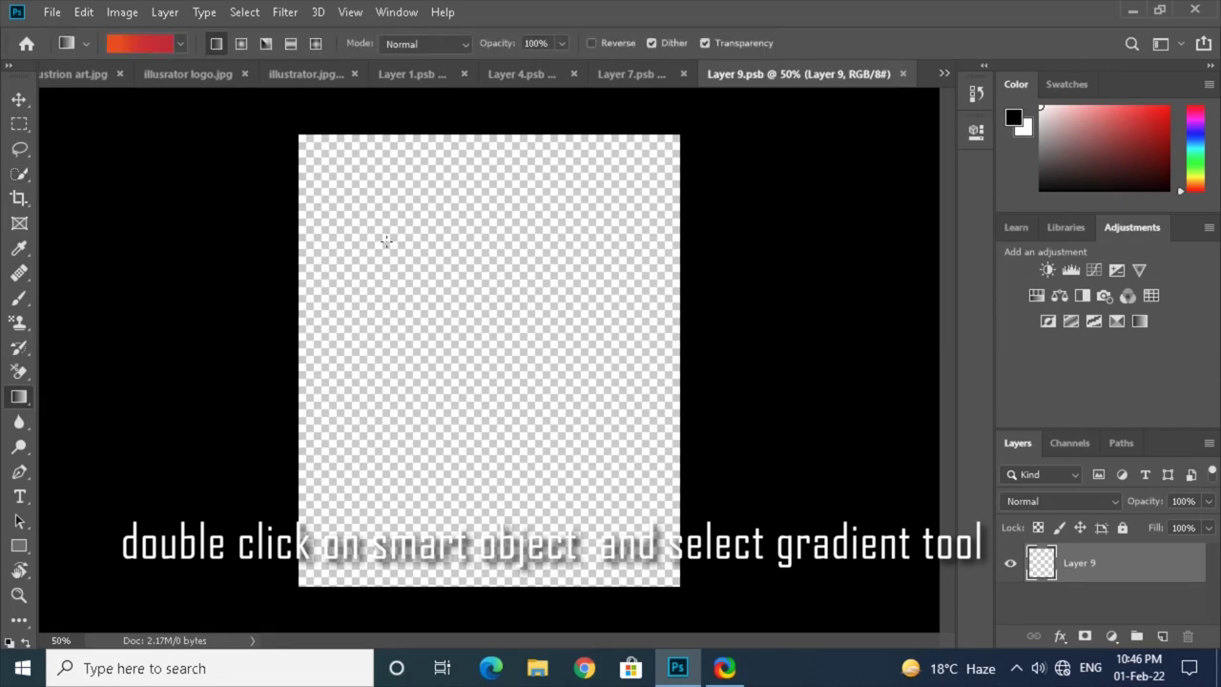
{"action": "left_click_drag", "start_coordinate": [486, 145], "coordinate": [475, 589]}
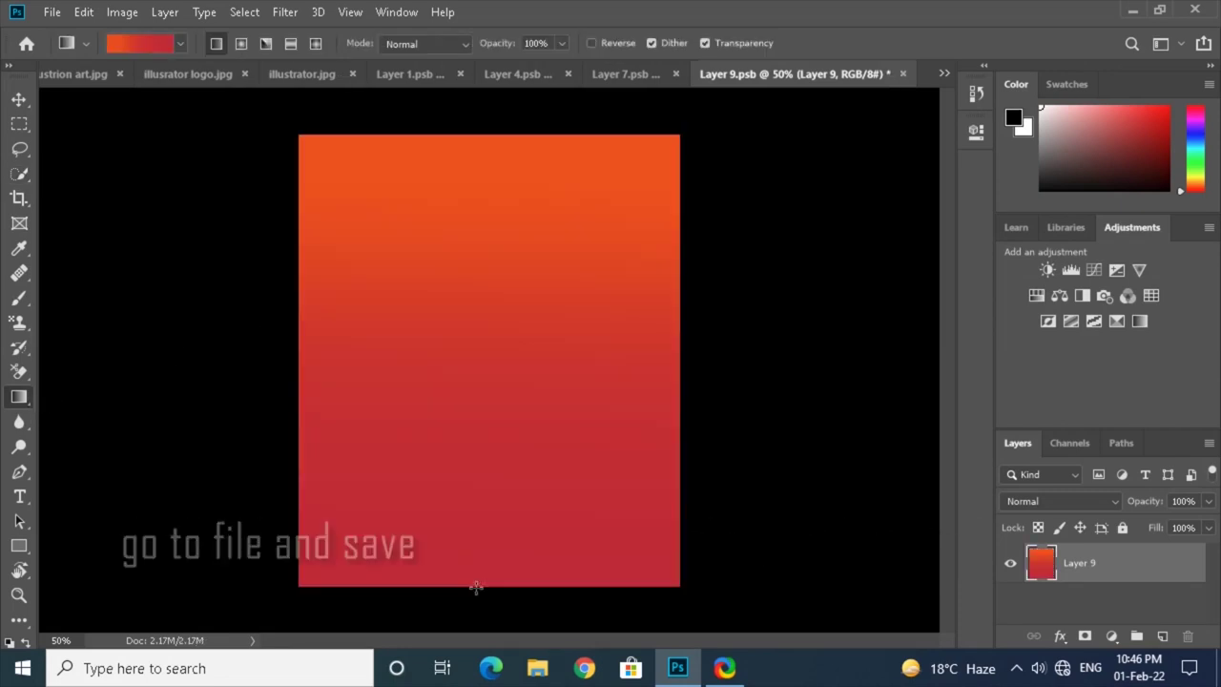
{"action": "left_click", "coordinate": [52, 13]}
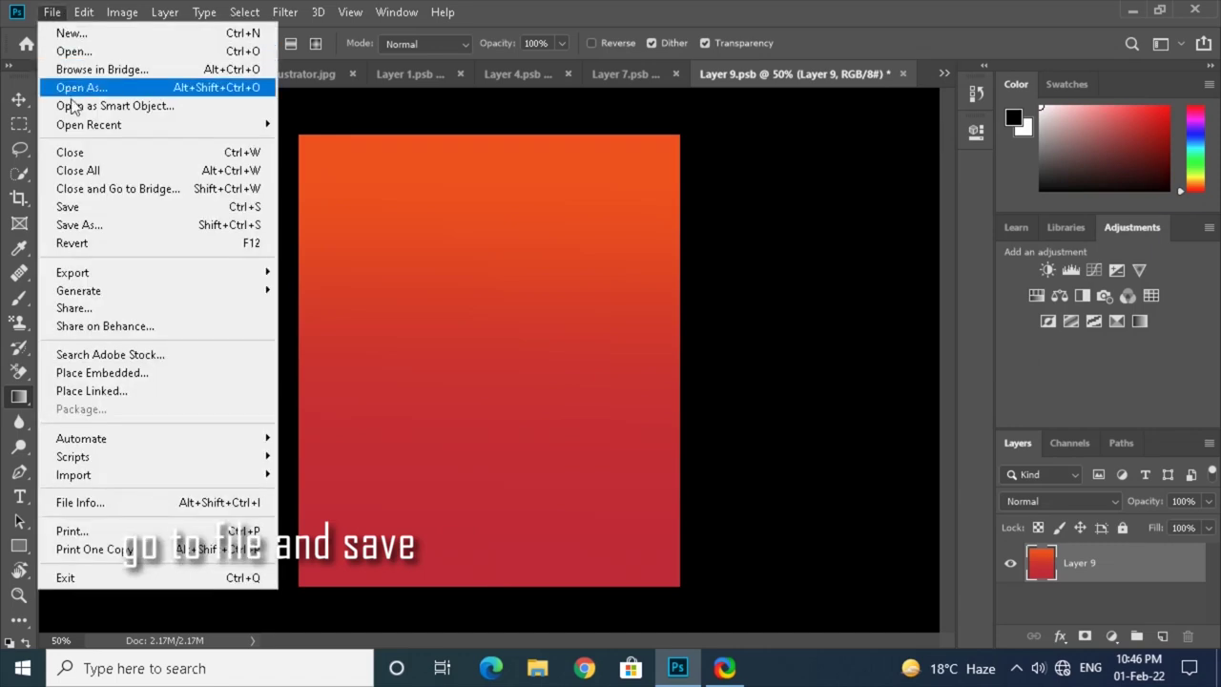
{"action": "left_click", "coordinate": [71, 207]}
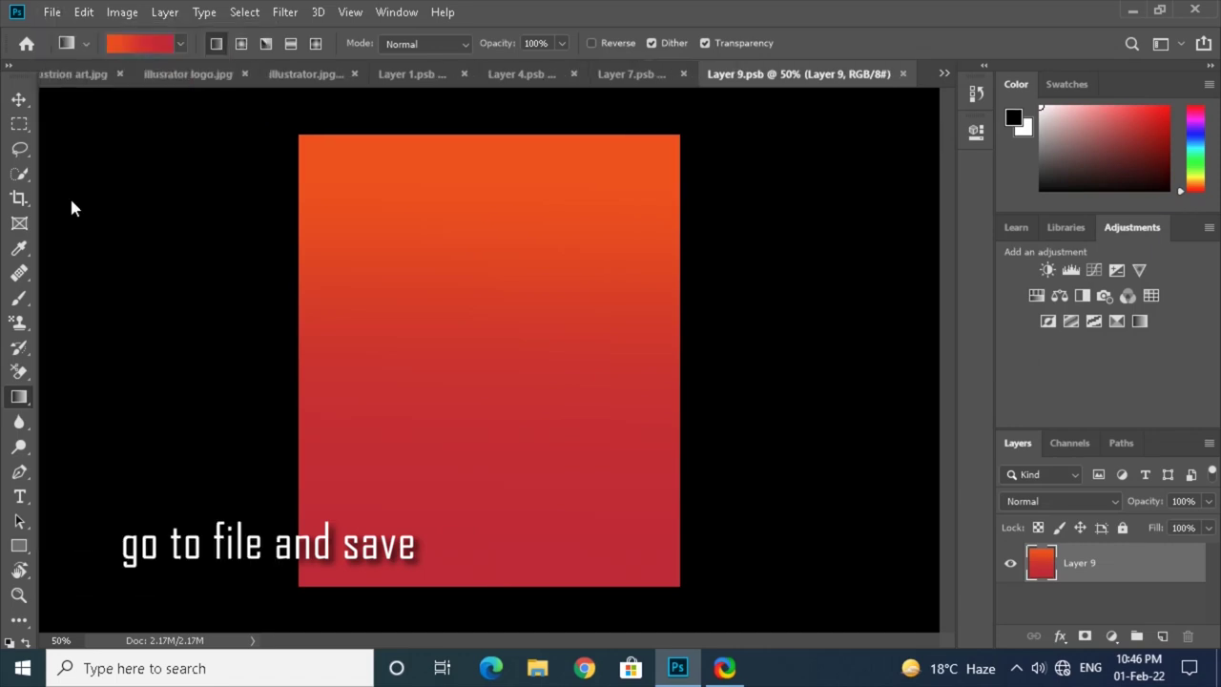
{"action": "left_click", "coordinate": [83, 76]}
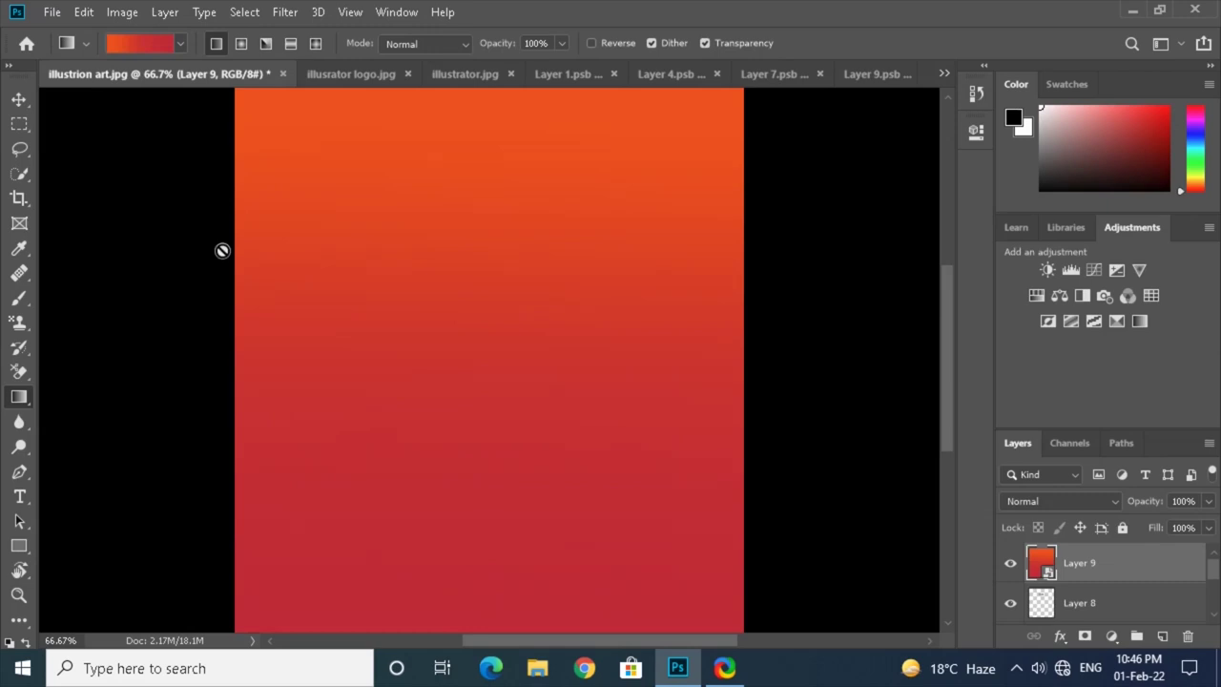
- Clip the Layer 9 gradient to the neck layer below and blend it with Multiply
{"action": "right_click", "coordinate": [1127, 573]}
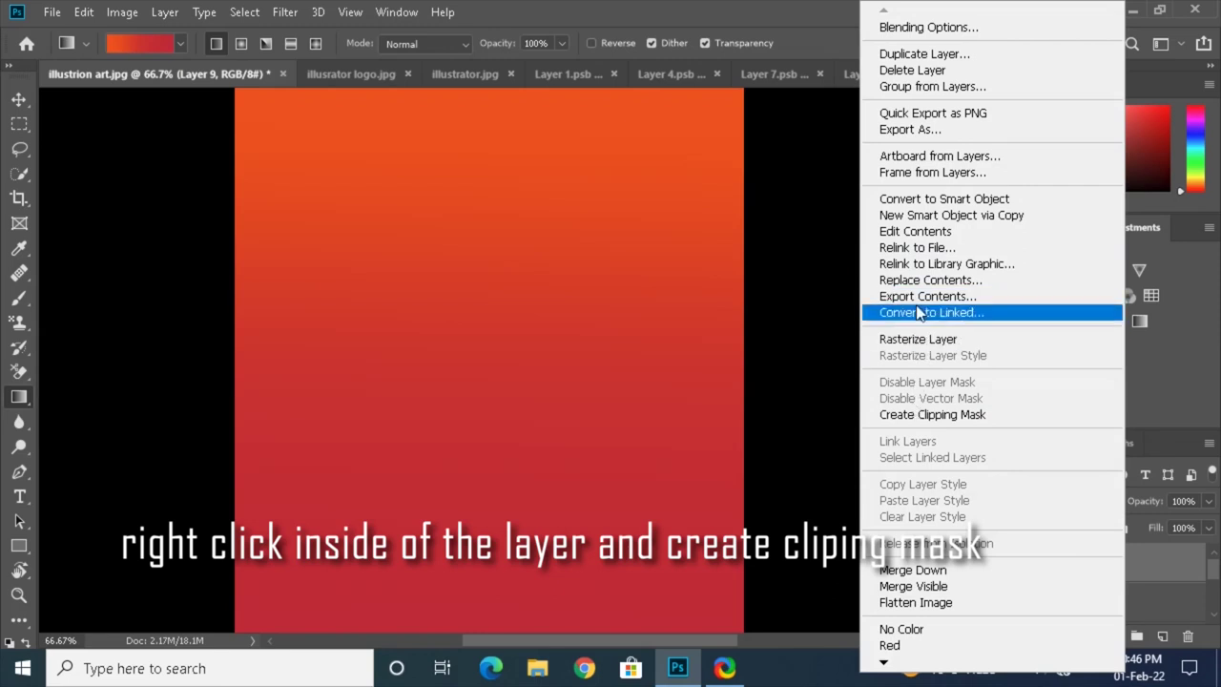
{"action": "left_click", "coordinate": [927, 416]}
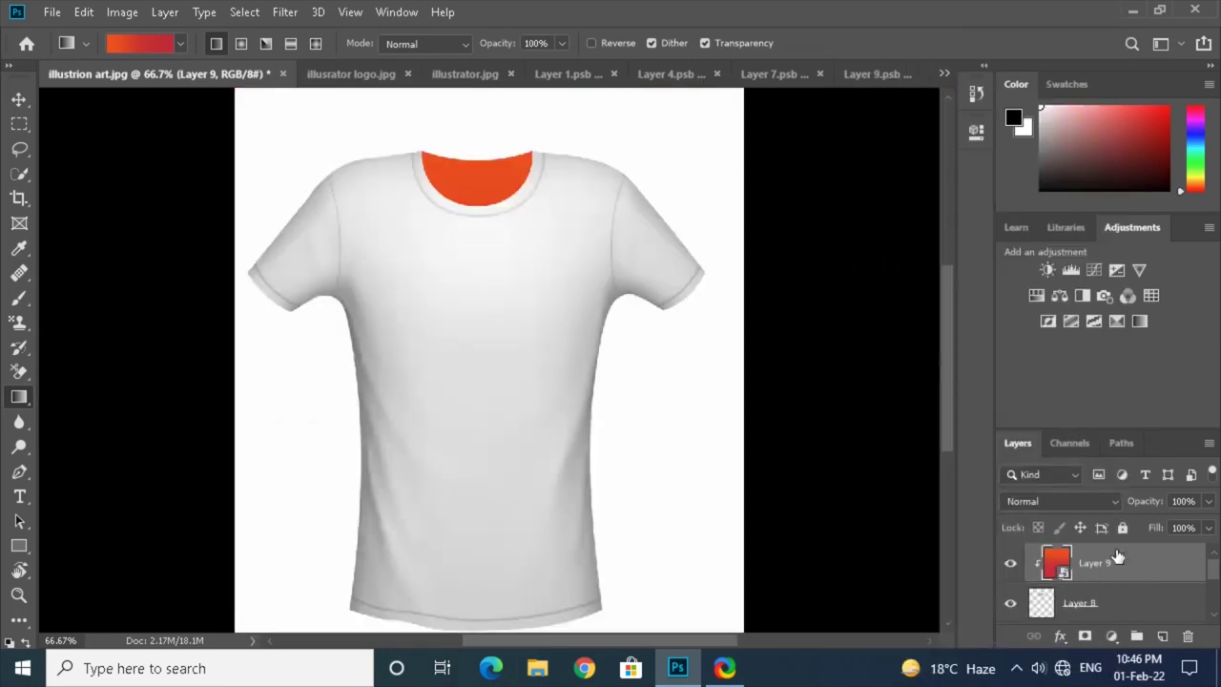
{"action": "left_click", "coordinate": [1029, 501]}
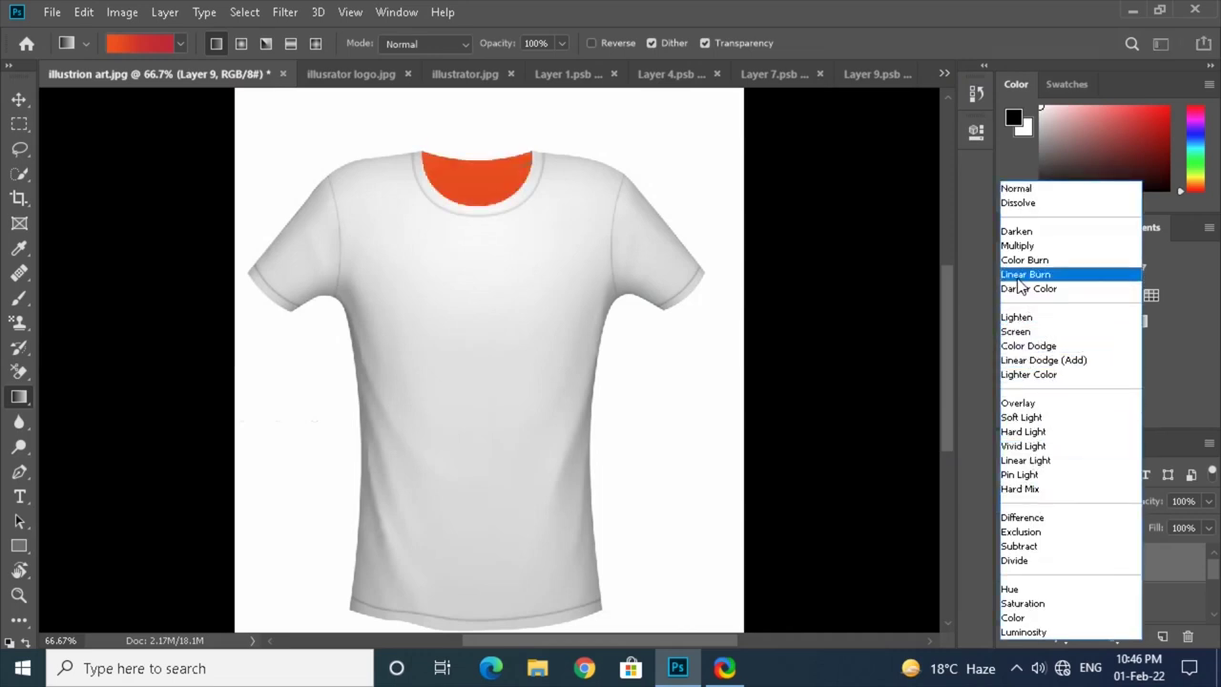
{"action": "left_click", "coordinate": [1014, 246]}
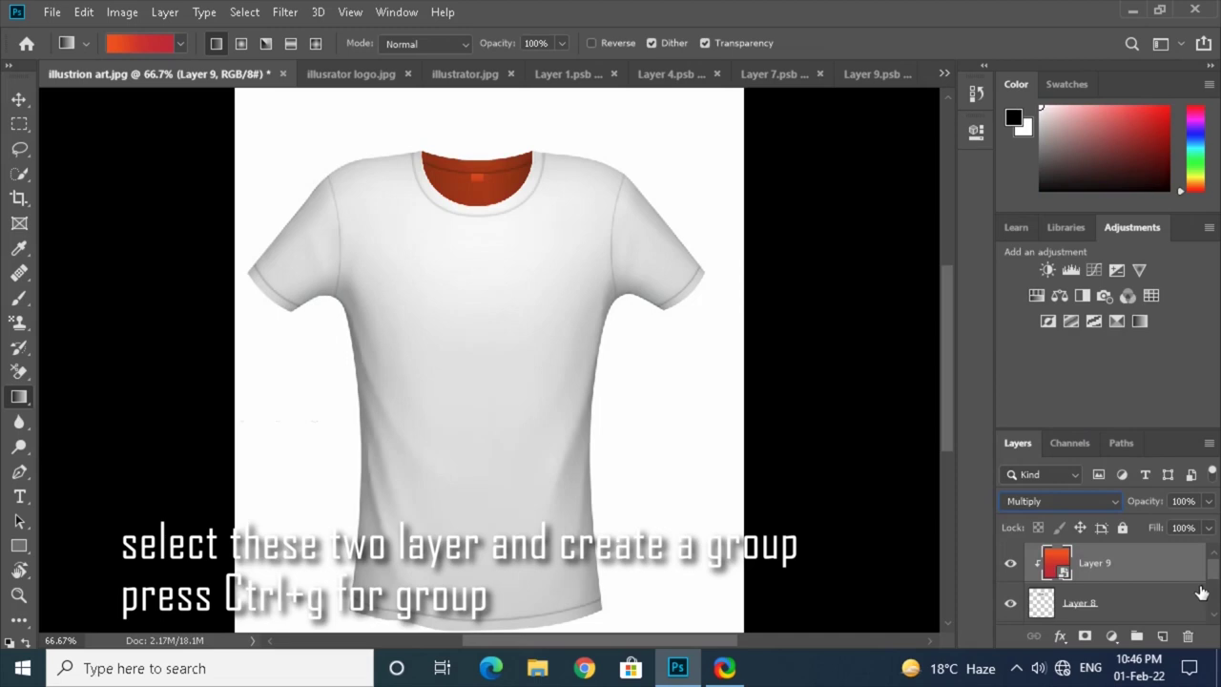
- Group Layer 9 with Layer 8 as Group 3 and show Group 2's red collar
{"action": "left_click", "coordinate": [1170, 608], "text": "shift"}
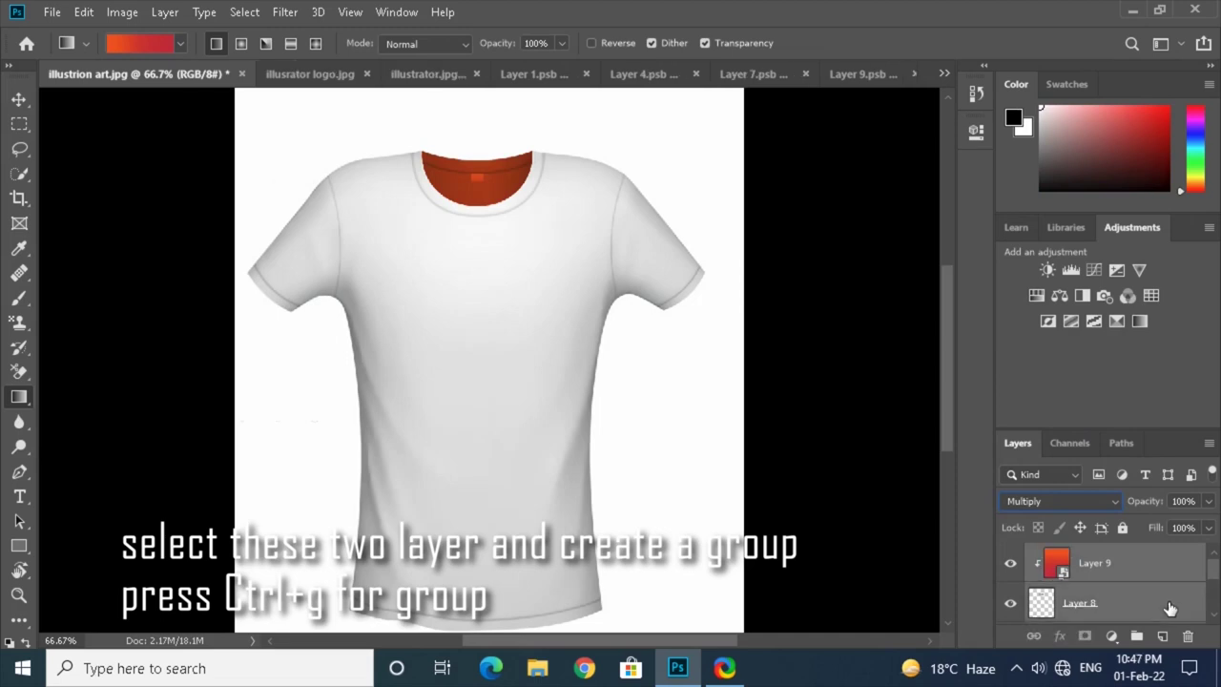
{"action": "key", "text": "ctrl+g"}
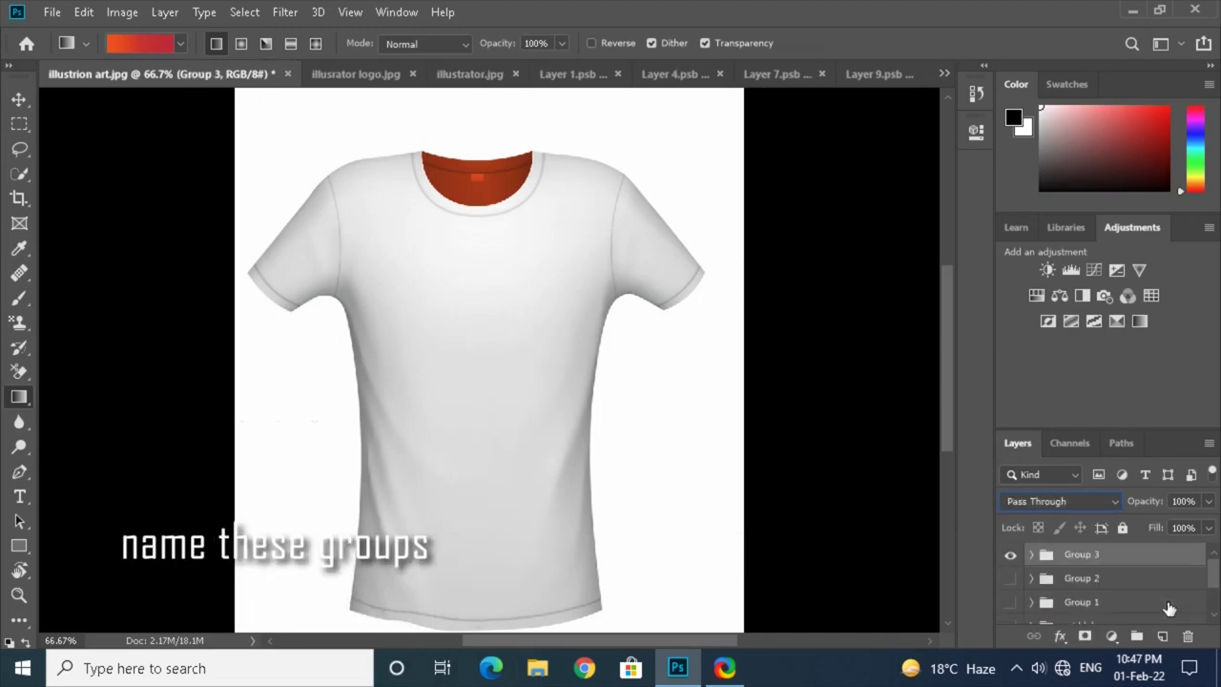
{"action": "left_click", "coordinate": [1010, 578]}
- Show the Group 1 sleeve colour and rename the group to 'arms'
{"action": "left_click", "coordinate": [1012, 601]}
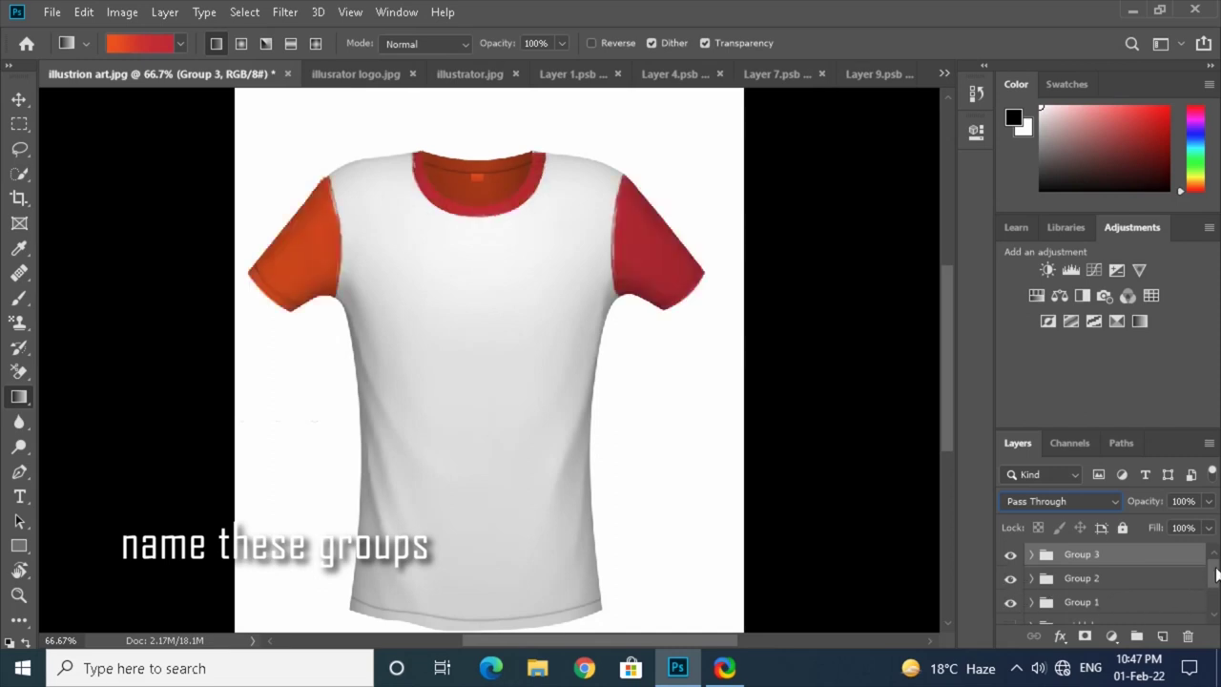
{"action": "scroll", "coordinate": [1217, 577], "scroll_direction": "down", "scroll_amount": 1}
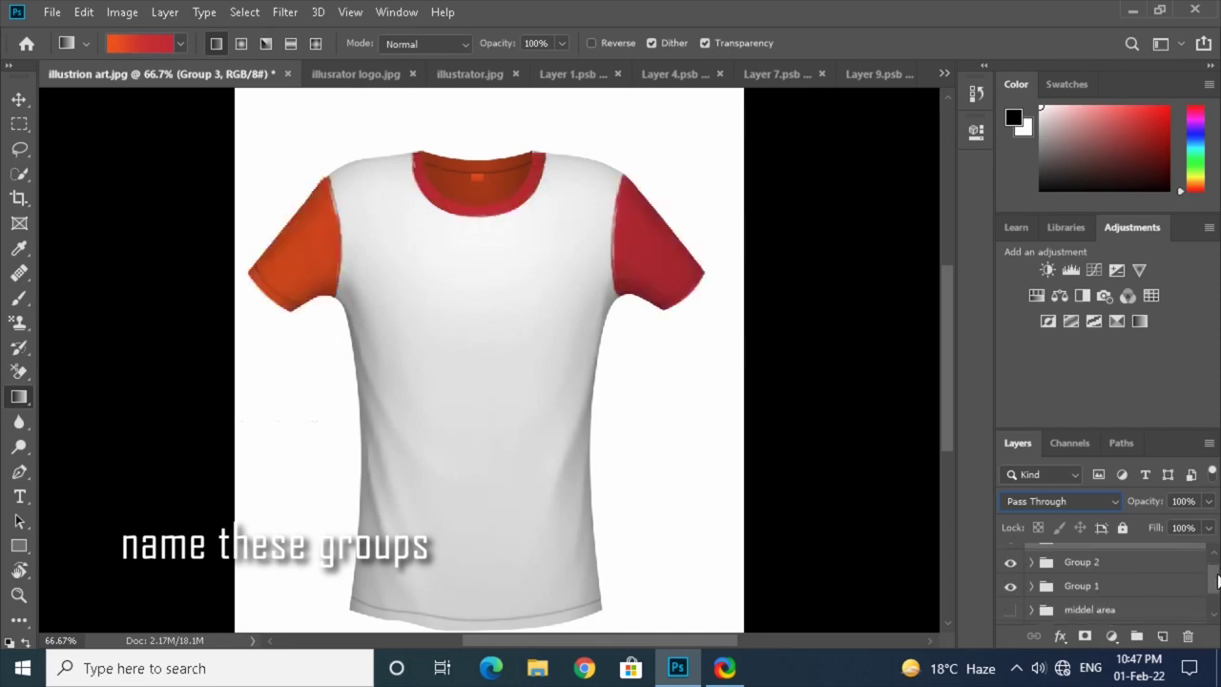
{"action": "left_click", "coordinate": [1090, 591]}
{"action": "double_click", "coordinate": [1090, 592]}
{"action": "key", "text": "BackSpace"}
{"action": "type", "text": "arms"}
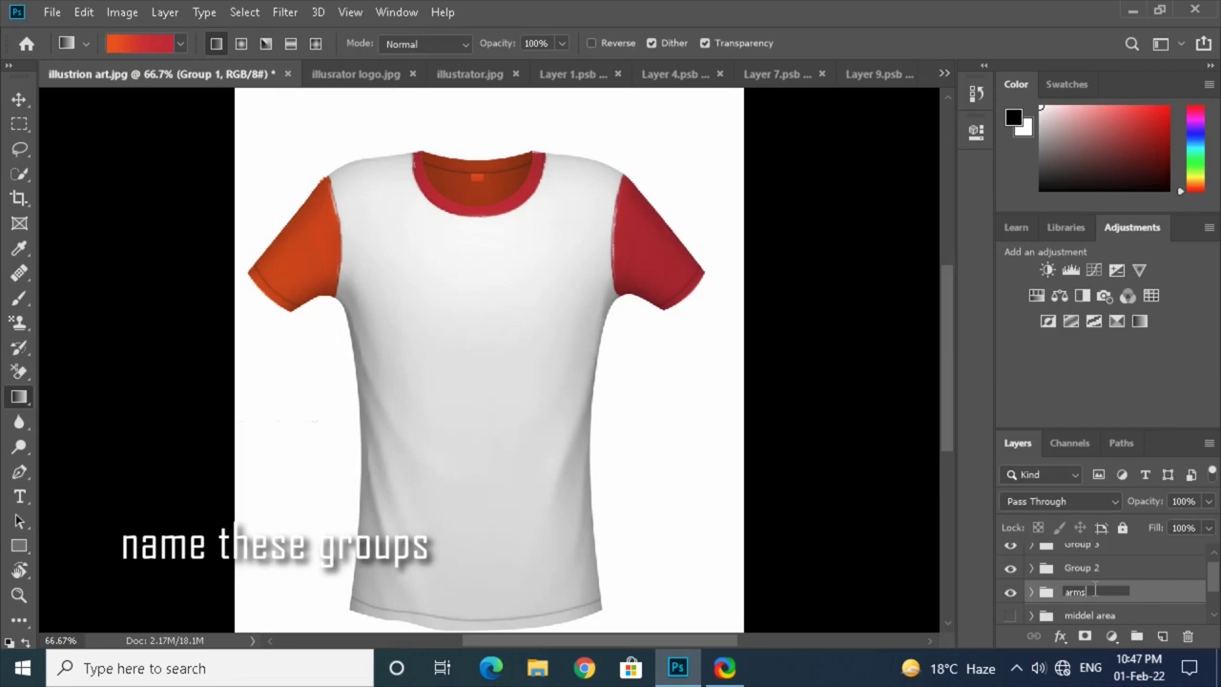
{"action": "key", "text": "Return"}
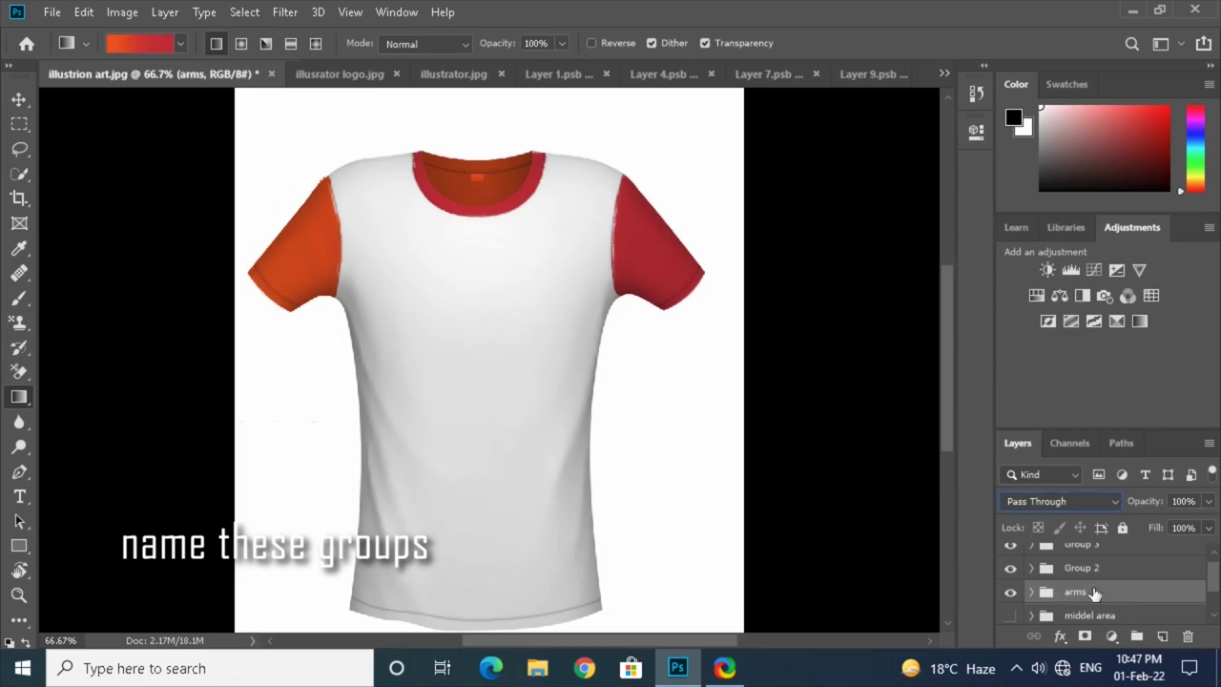
- Rename Group 2 to 'top', then show and expand the middel area group
{"action": "double_click", "coordinate": [1082, 568]}
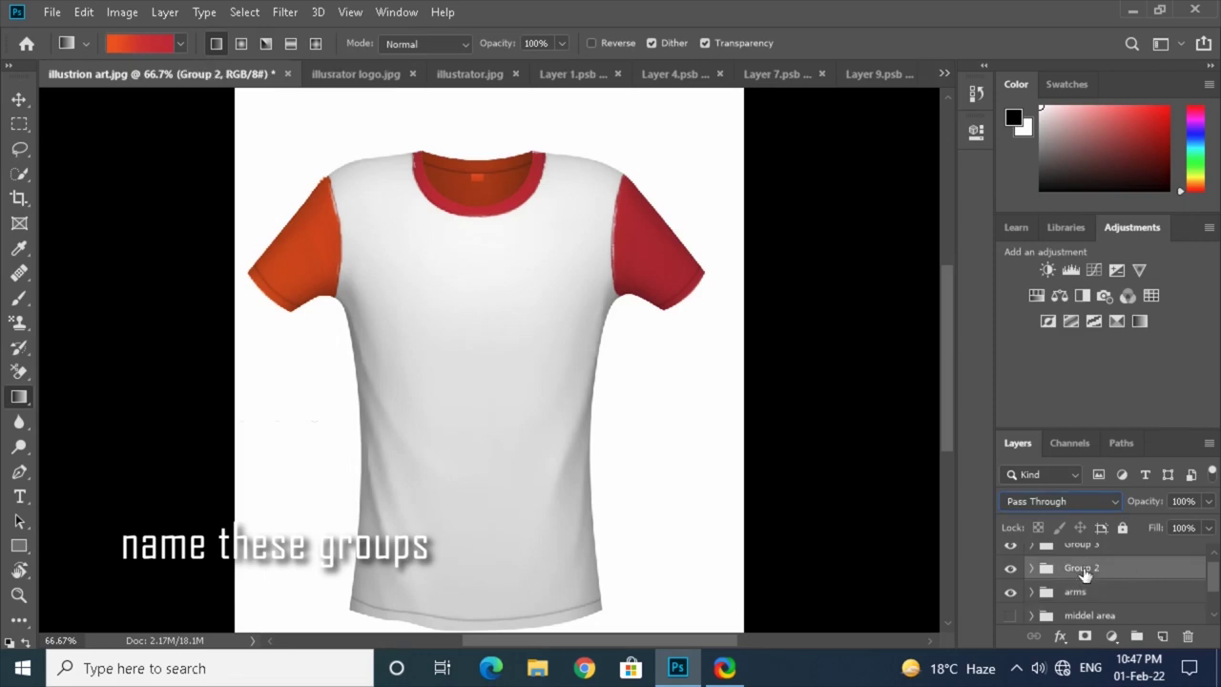
{"action": "key", "text": "BackSpace"}
{"action": "type", "text": "top"}
{"action": "key", "text": "Return"}
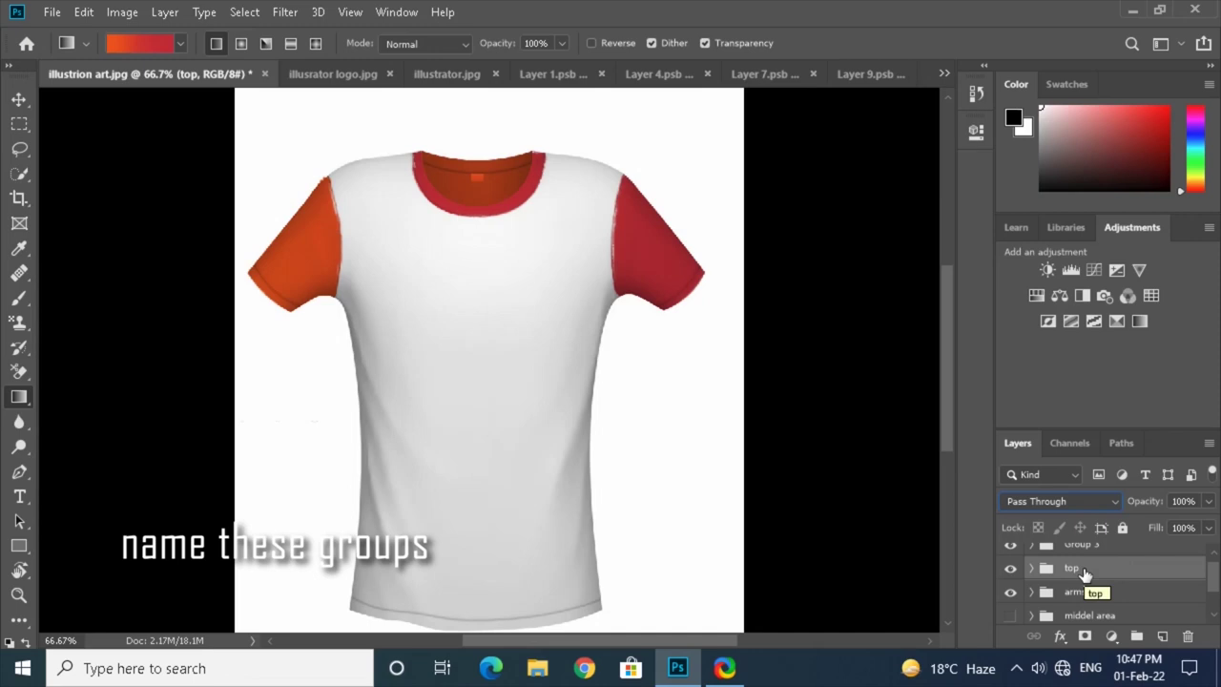
{"action": "scroll", "coordinate": [1216, 585], "scroll_direction": "down", "scroll_amount": 1}
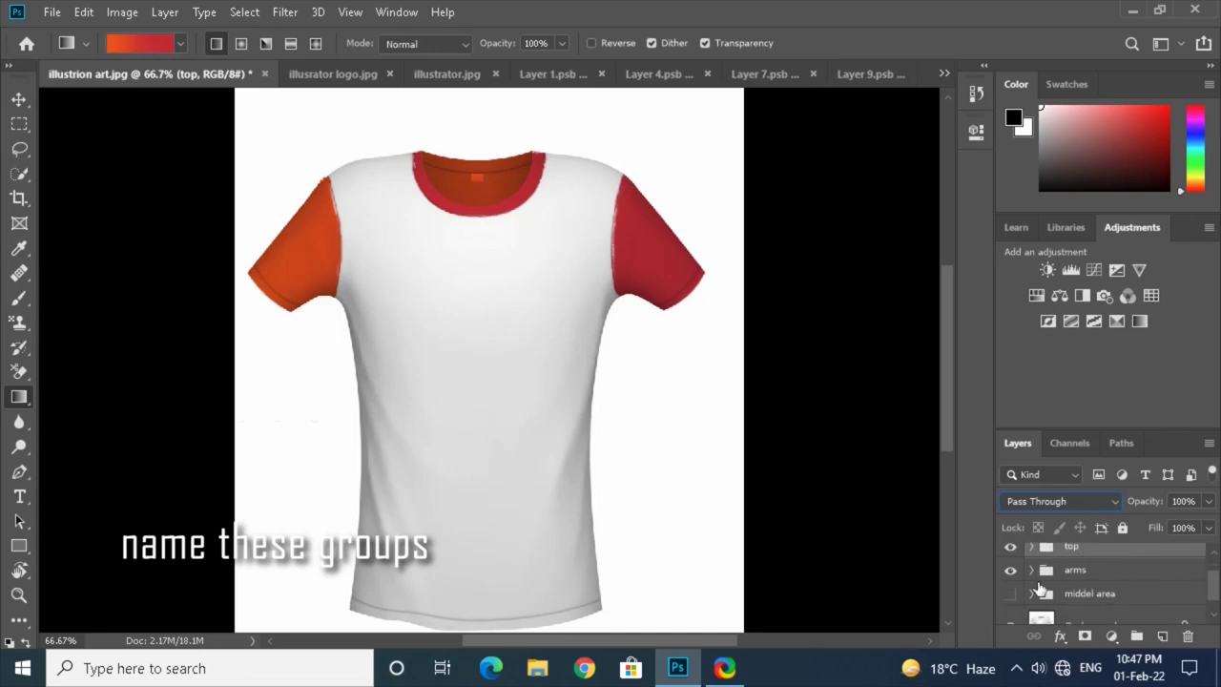
{"action": "left_click", "coordinate": [1003, 594]}
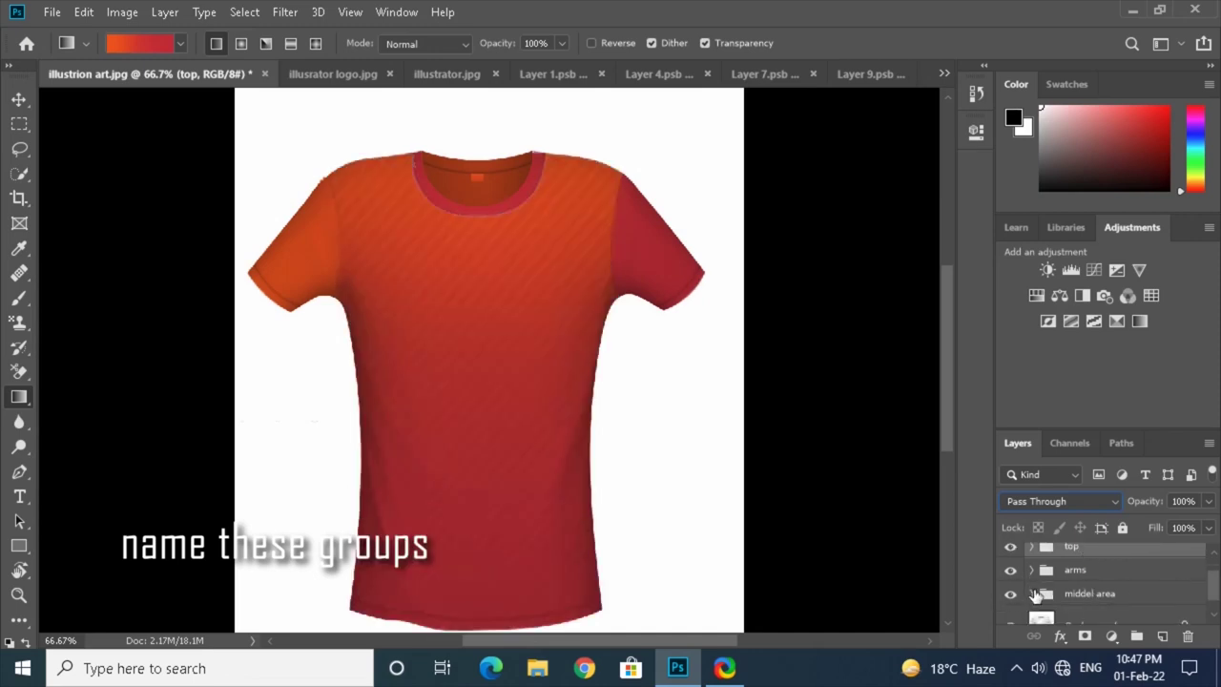
{"action": "left_click", "coordinate": [1032, 593]}
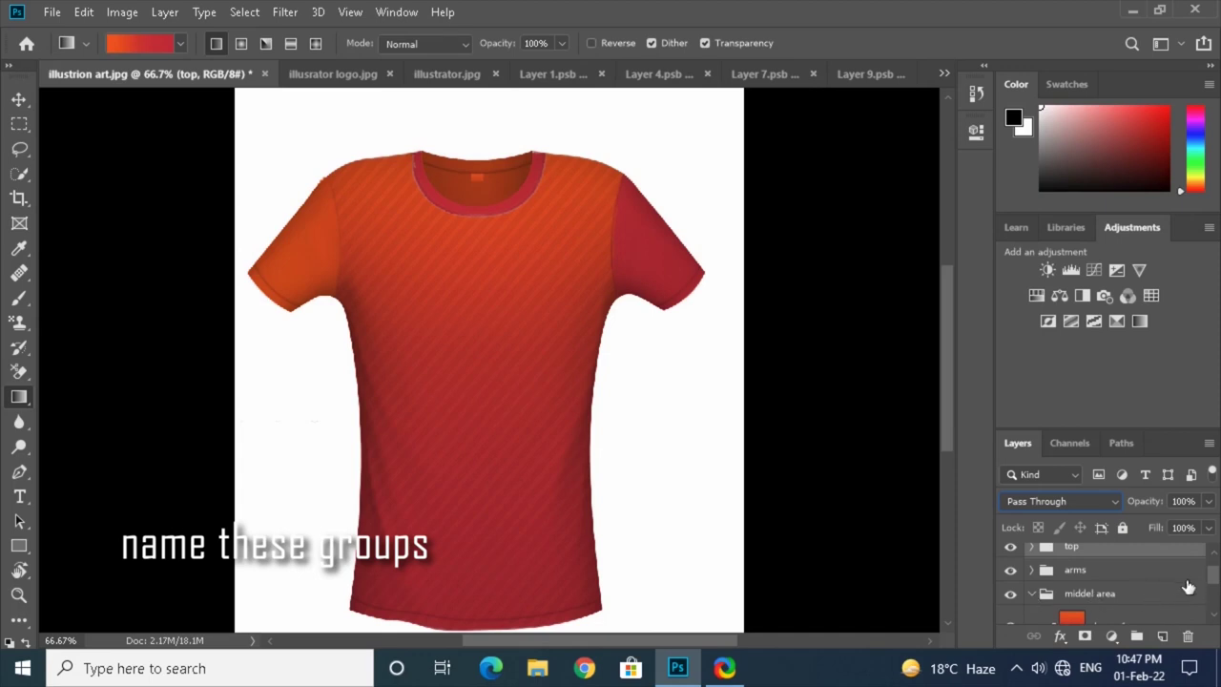
- Paste the copied tiger artwork into the T-shirt document inside the middel area group
{"action": "scroll", "coordinate": [1211, 583], "scroll_direction": "down", "scroll_amount": 3}
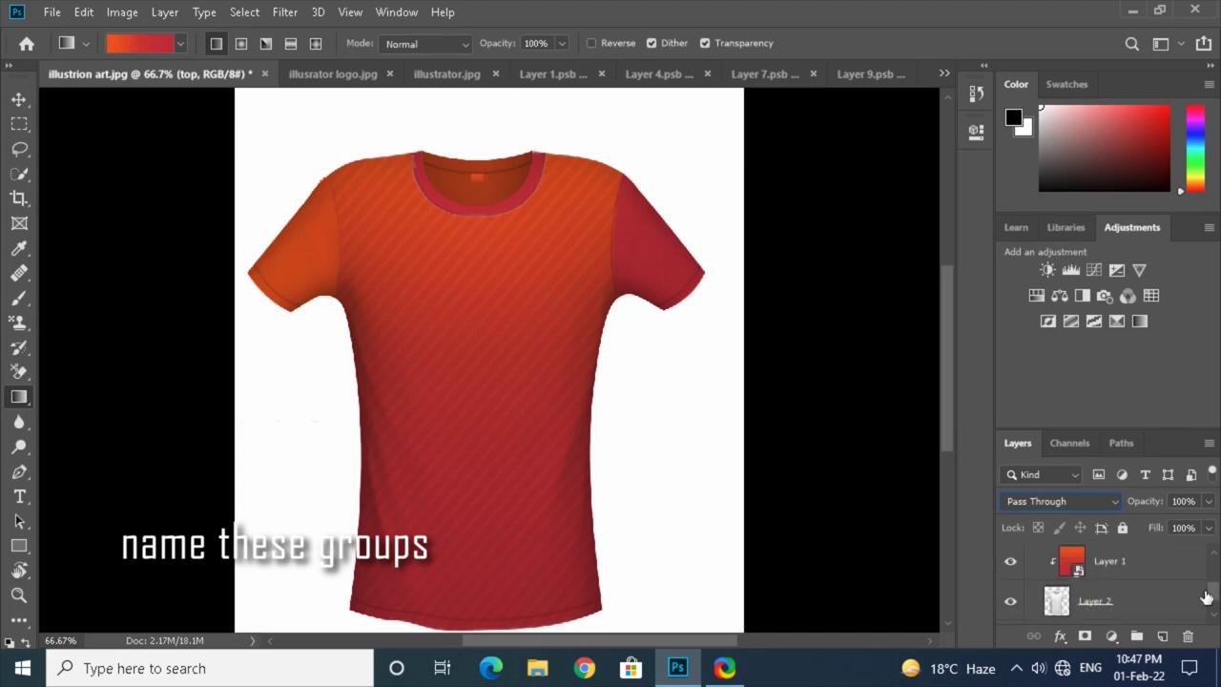
{"action": "left_click", "coordinate": [1124, 566]}
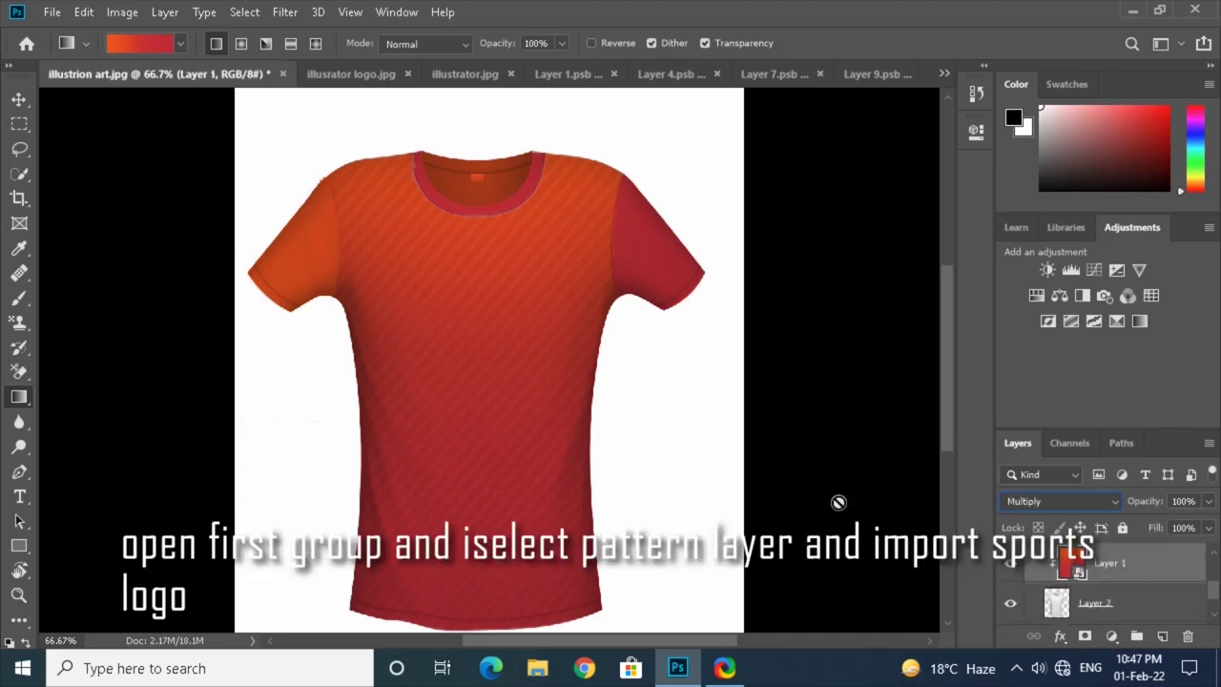
{"action": "left_click", "coordinate": [571, 81]}
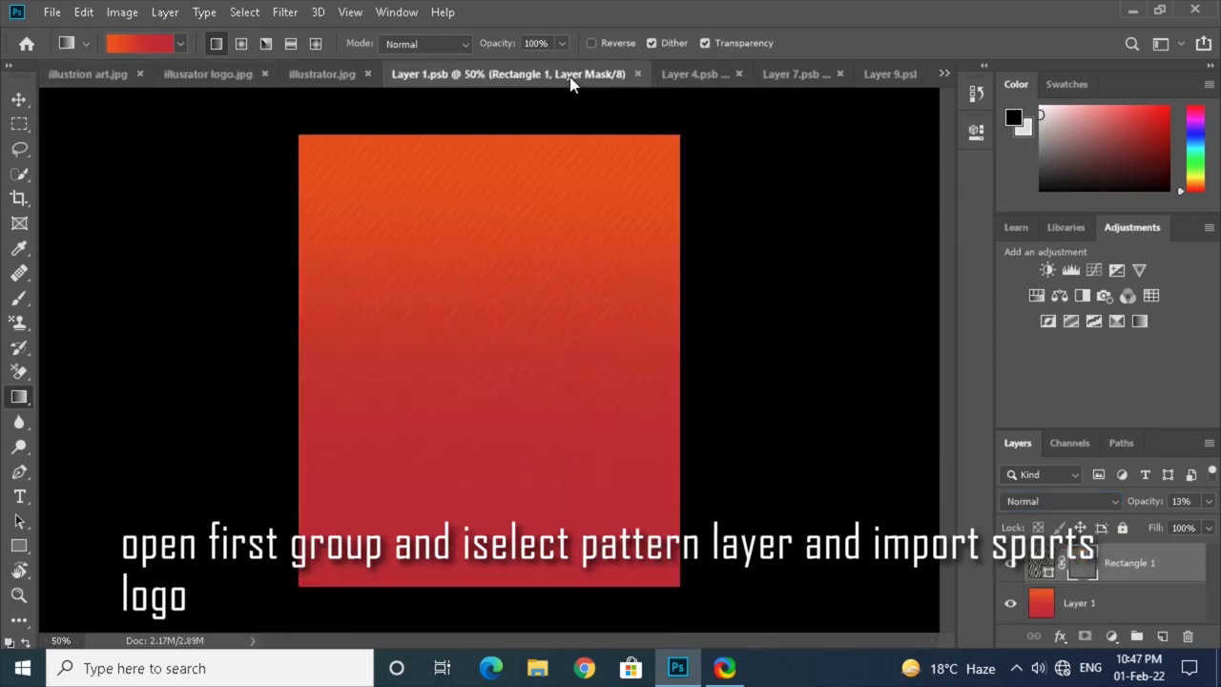
{"action": "left_click", "coordinate": [328, 86]}
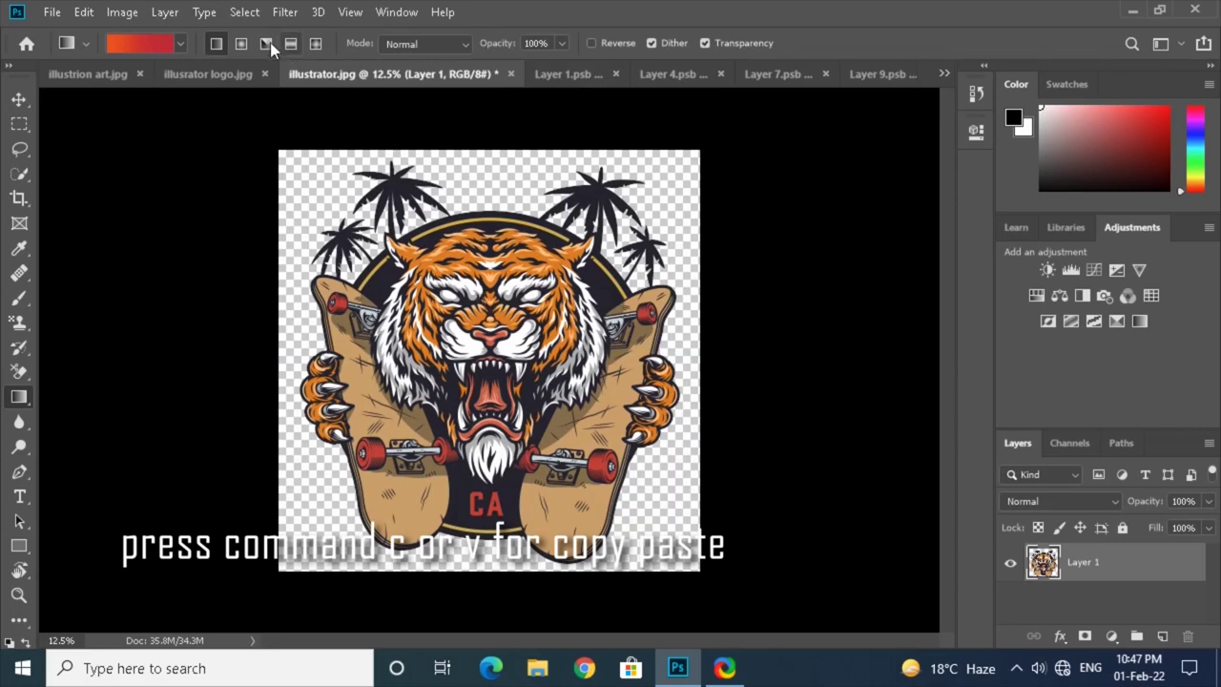
{"action": "left_click", "coordinate": [103, 72]}
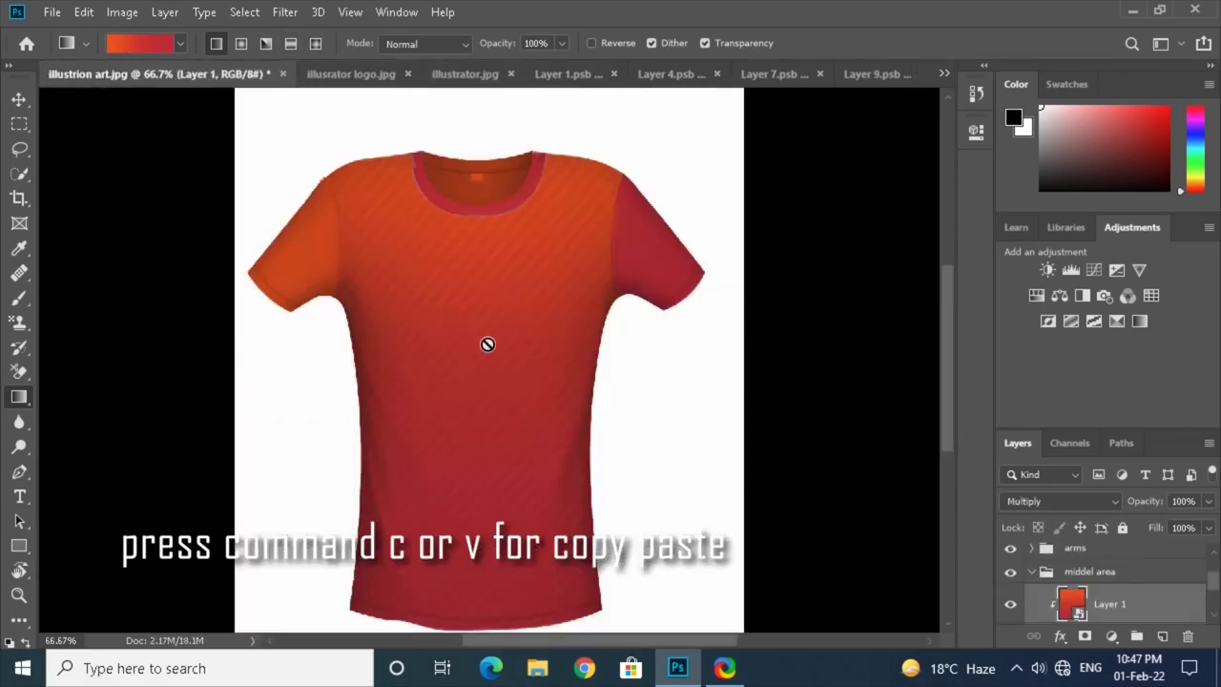
{"action": "key", "text": "ctrl+v"}
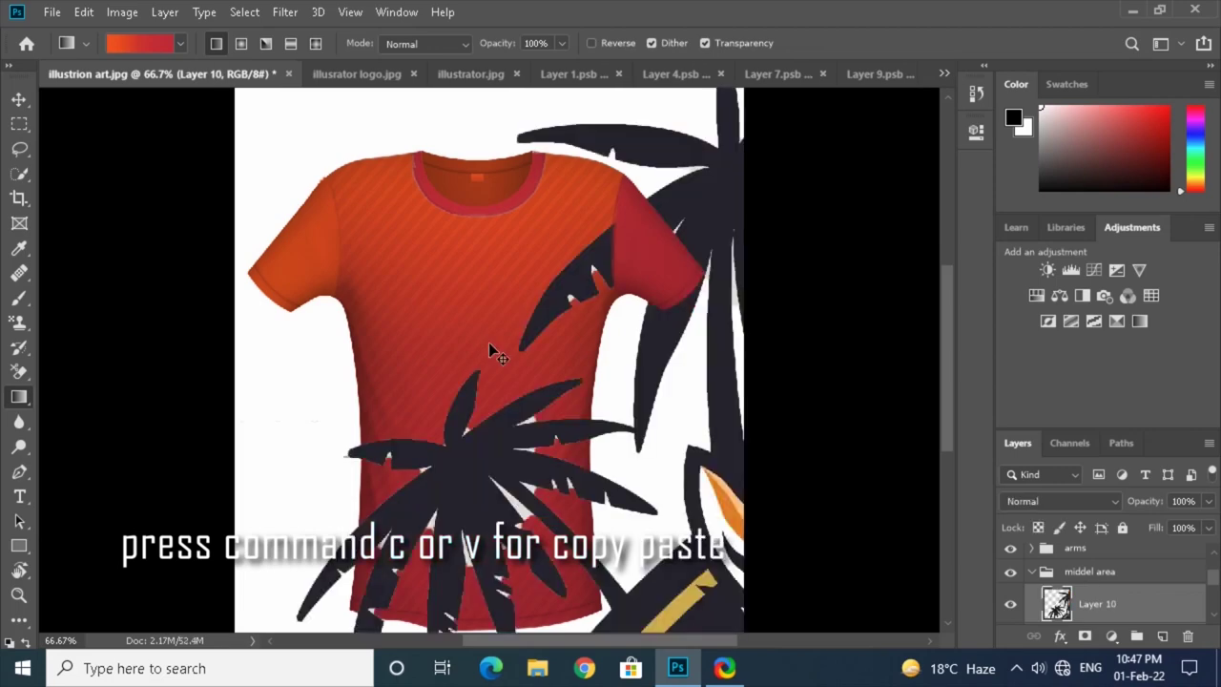
- Transform a duplicate of the tiger artwork, moving it onto the shirt and scaling it to about 75%
{"action": "key", "text": "ctrl+minus"}
{"action": "key", "text": "ctrl+minus"}
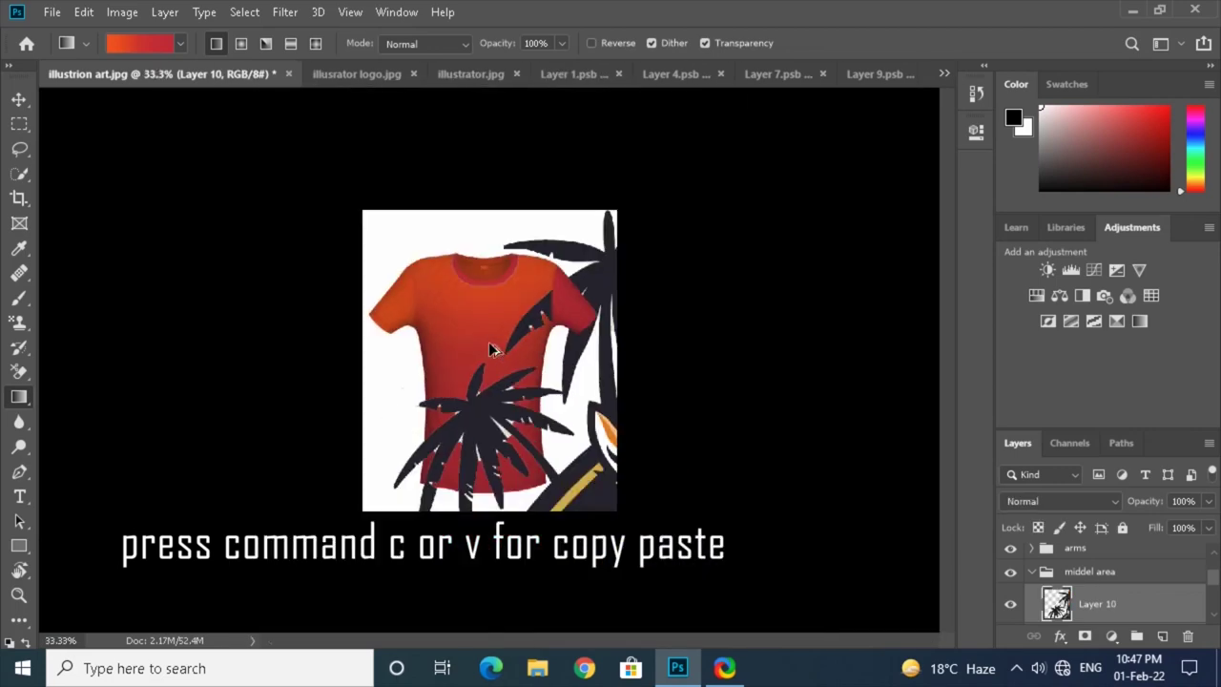
{"action": "key", "text": "ctrl+t"}
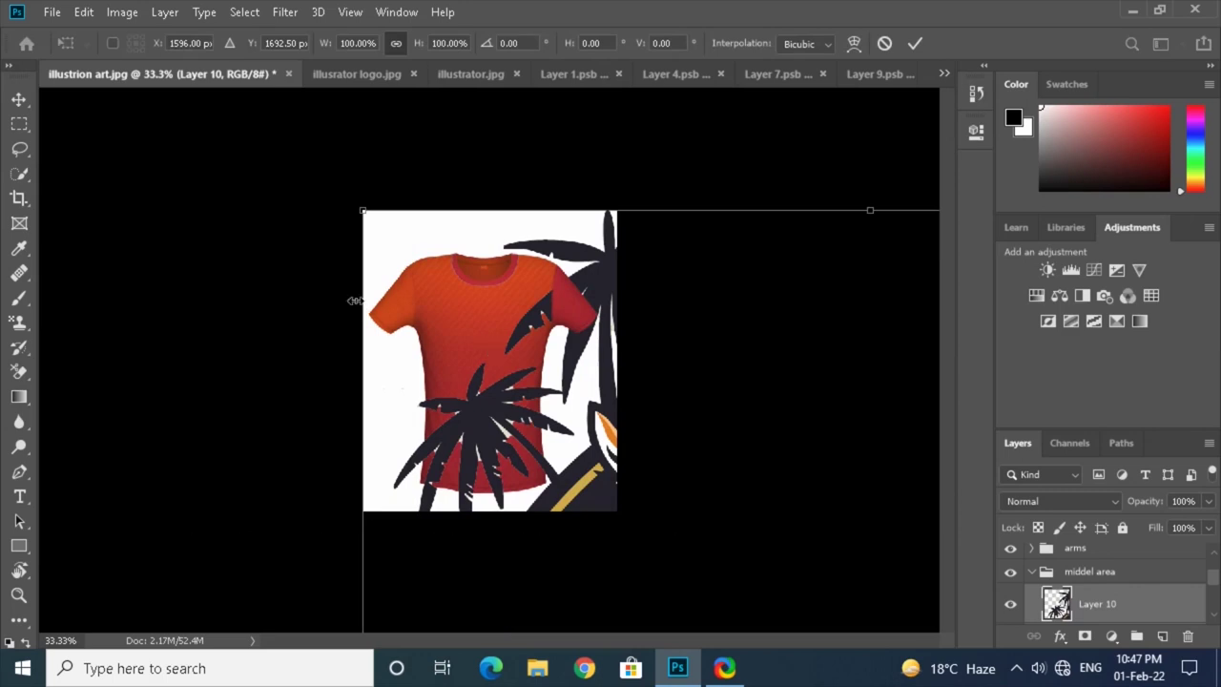
{"action": "key", "text": "ctrl+alt+t"}
{"action": "mouse_move", "coordinate": [676, 394]}
{"action": "left_mouse_down"}
{"action": "mouse_move", "coordinate": [54, 341]}
{"action": "mouse_move", "coordinate": [641, 265]}
{"action": "left_mouse_up"}
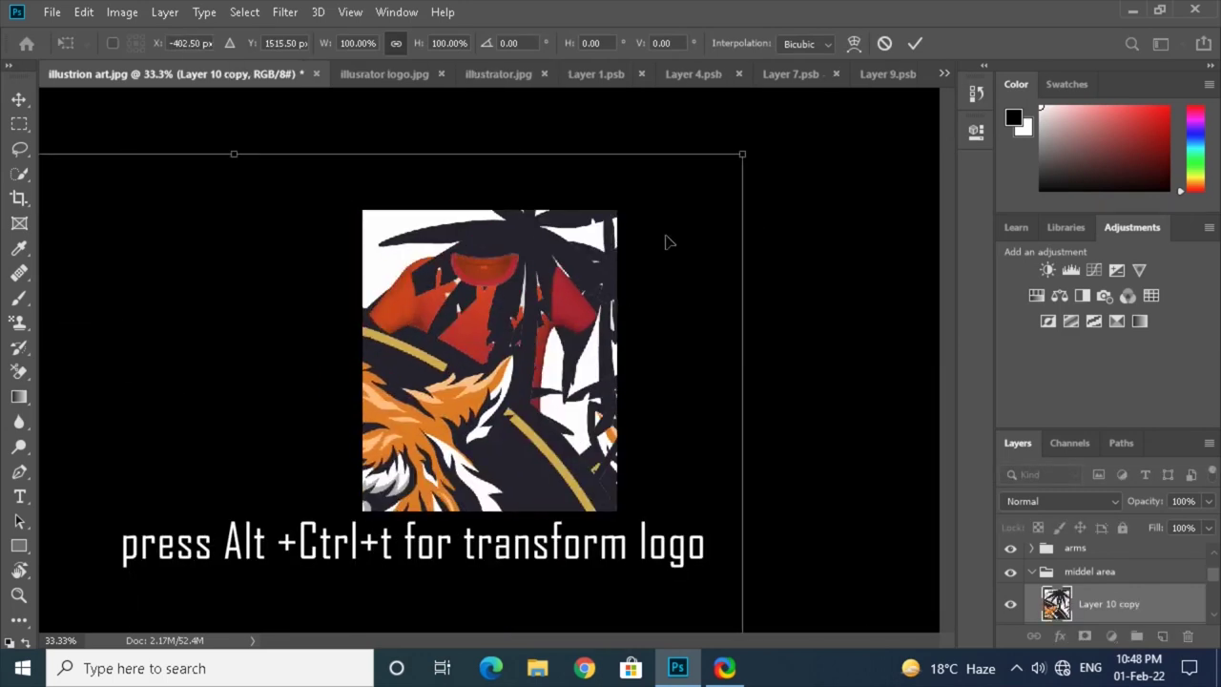
{"action": "mouse_move", "coordinate": [741, 153]}
{"action": "left_mouse_down"}
{"action": "mouse_move", "coordinate": [687, 185]}
{"action": "mouse_move", "coordinate": [424, 419]}
{"action": "mouse_move", "coordinate": [696, 231]}
{"action": "mouse_move", "coordinate": [534, 368]}
{"action": "mouse_move", "coordinate": [361, 426]}
{"action": "mouse_move", "coordinate": [632, 207]}
{"action": "mouse_move", "coordinate": [656, 142]}
{"action": "left_mouse_up"}
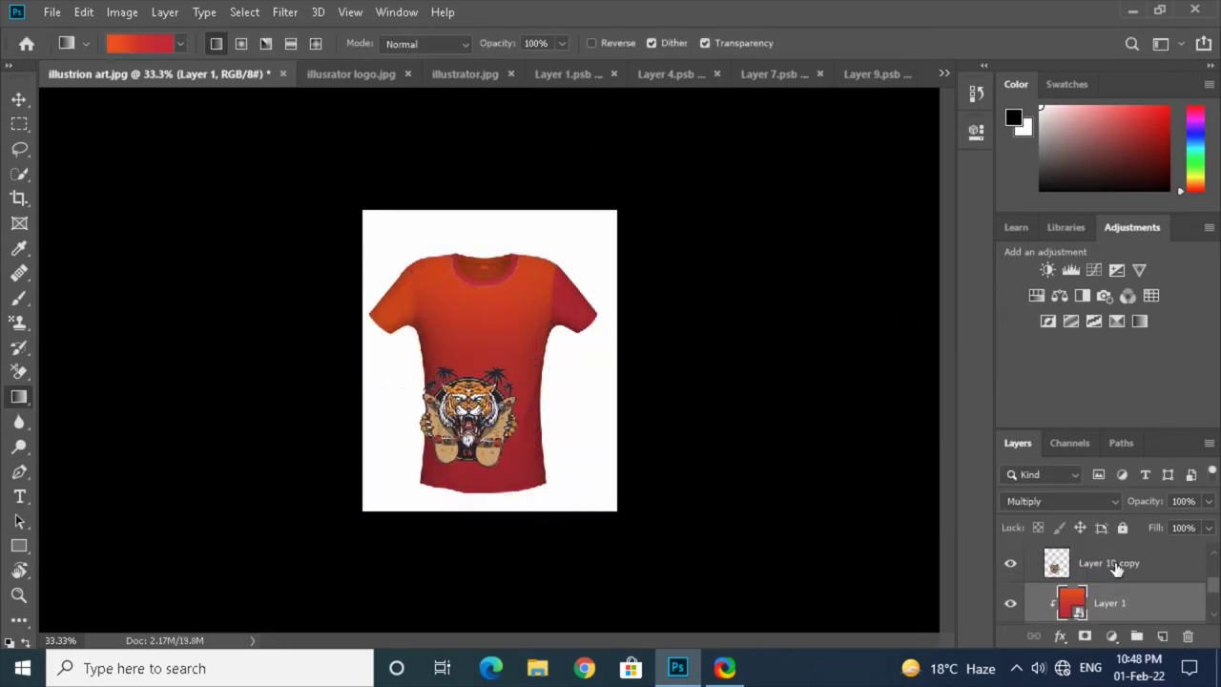
- Clip the tiger artwork layer to the shirt and move it down toward the hem
{"action": "left_click", "coordinate": [1116, 567]}
{"action": "right_click", "coordinate": [1116, 568]}
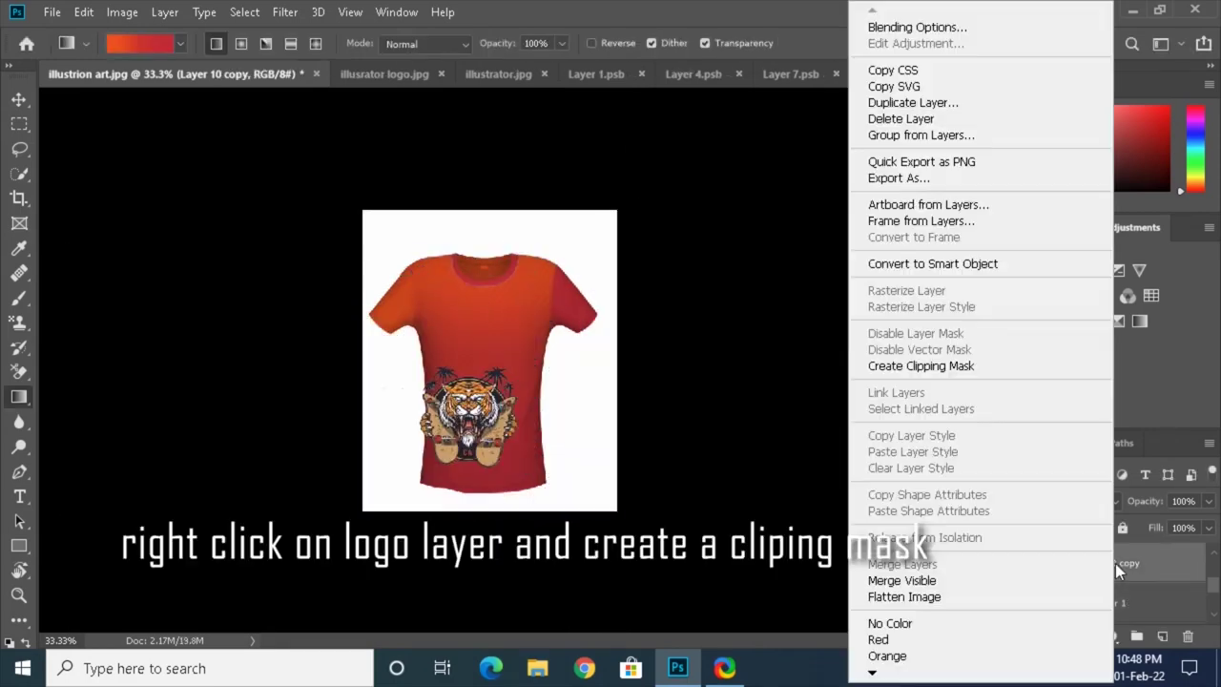
{"action": "left_click", "coordinate": [930, 366]}
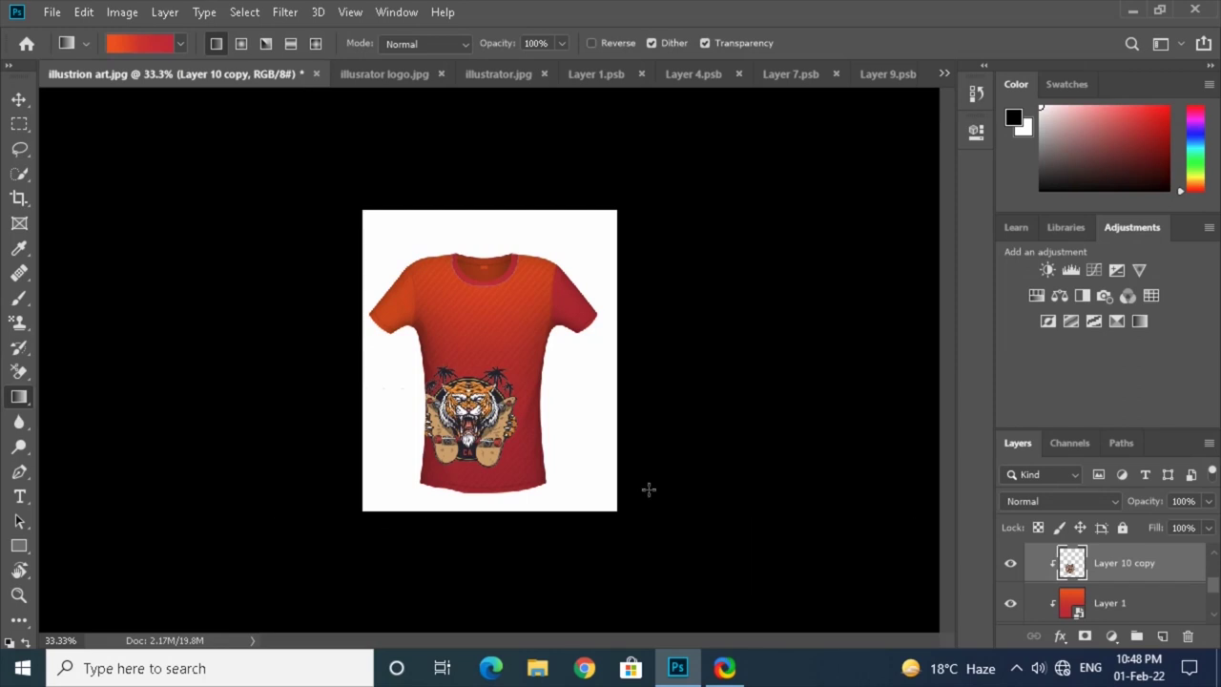
{"action": "left_click", "coordinate": [18, 98]}
{"action": "left_click_drag", "start_coordinate": [468, 434], "coordinate": [455, 480]}
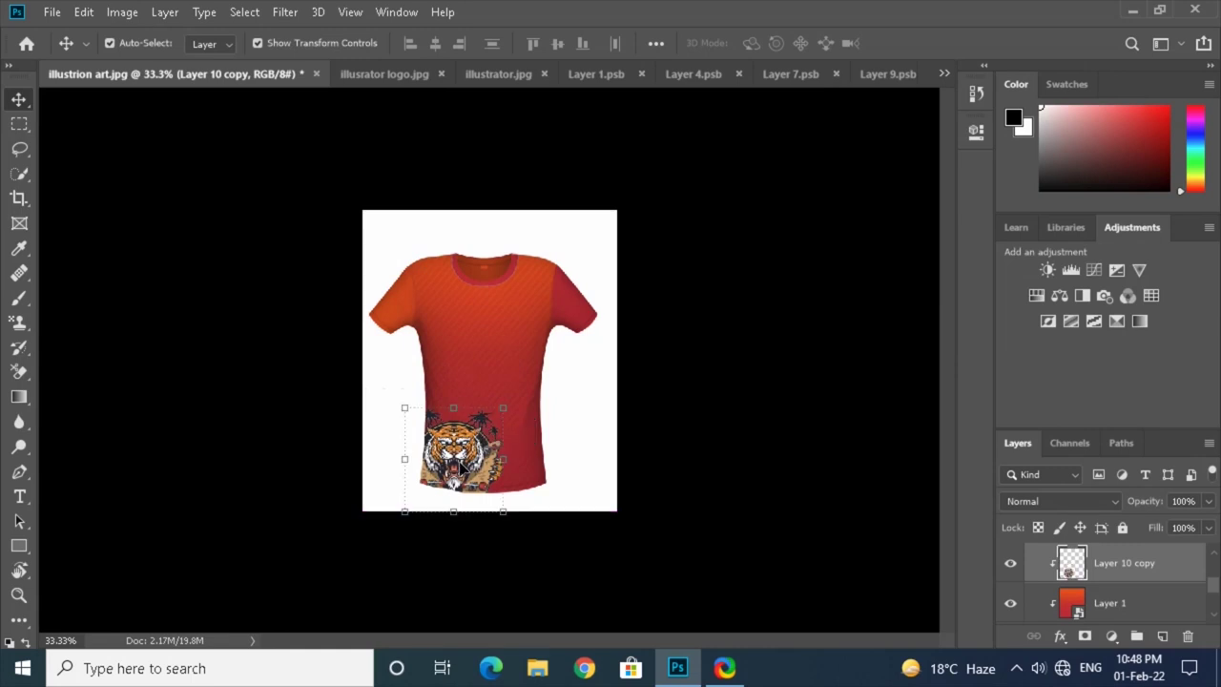
{"action": "key", "text": "ctrl"}
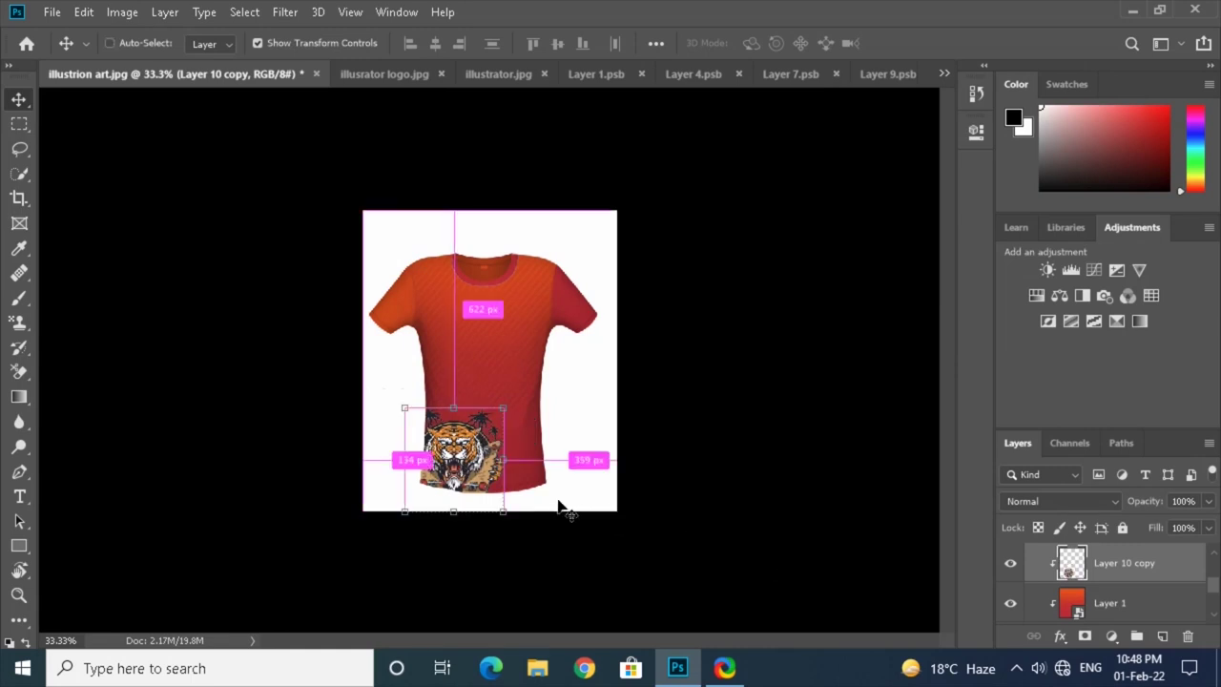
{"action": "key", "text": "ctrl+plus"}
{"action": "key", "text": "ctrl+plus"}
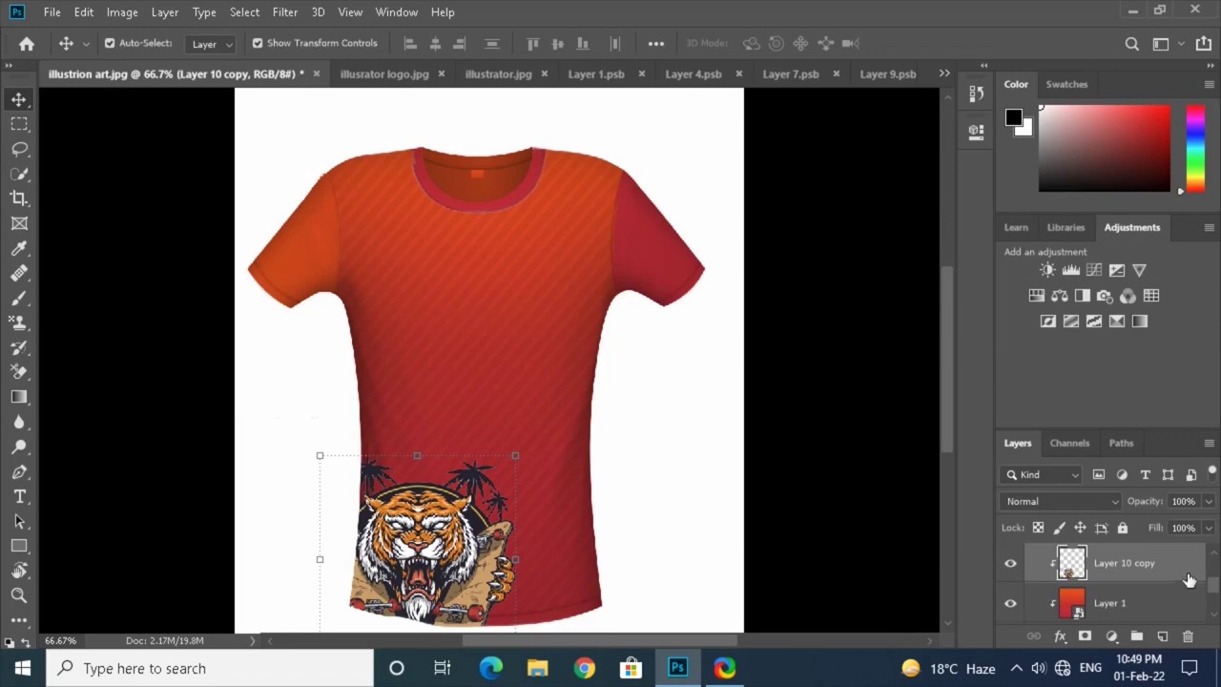
- Set the tiger artwork to Multiply at 23% opacity, then bring up the Tigers logo document
{"action": "left_click", "coordinate": [1079, 501]}
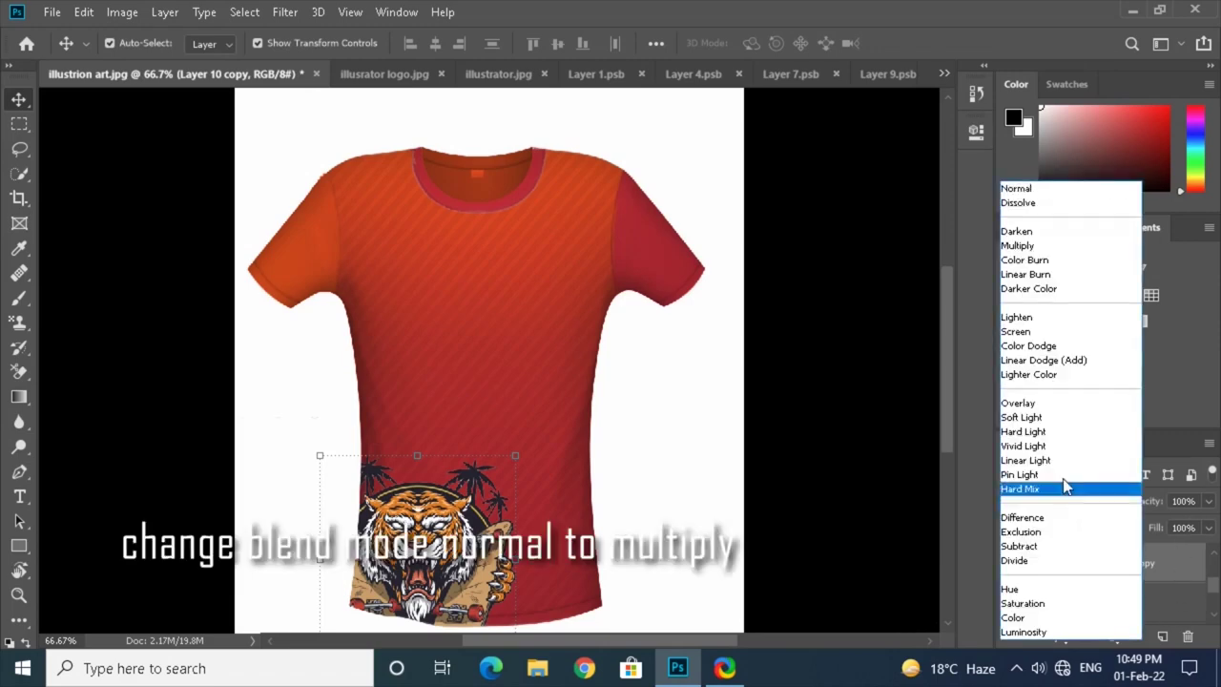
{"action": "left_click", "coordinate": [1043, 250]}
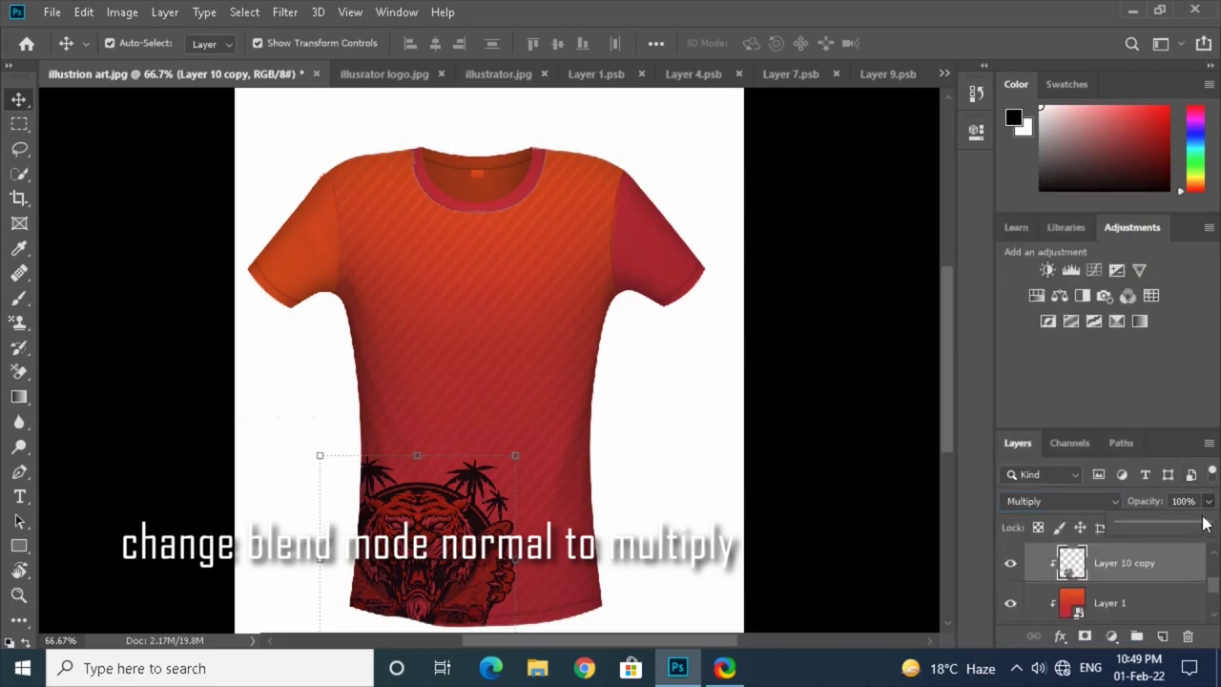
{"action": "left_click_drag", "start_coordinate": [1170, 519], "coordinate": [1138, 524]}
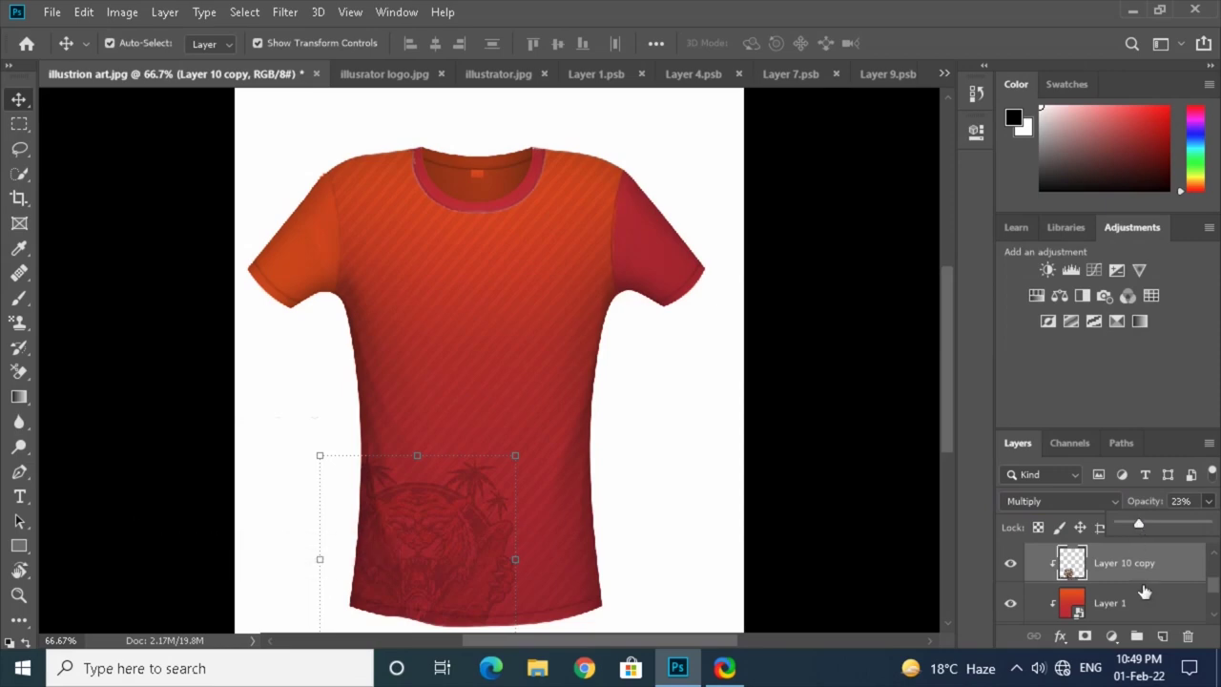
{"action": "left_click", "coordinate": [1182, 588]}
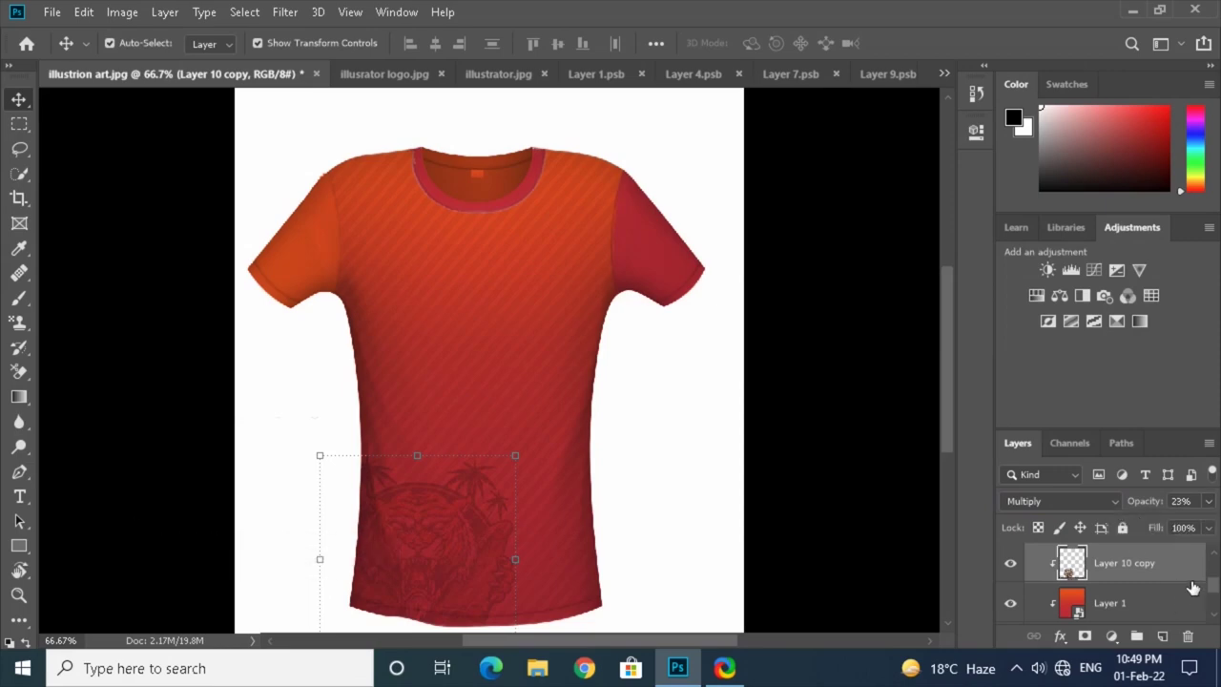
{"action": "left_click", "coordinate": [400, 80]}
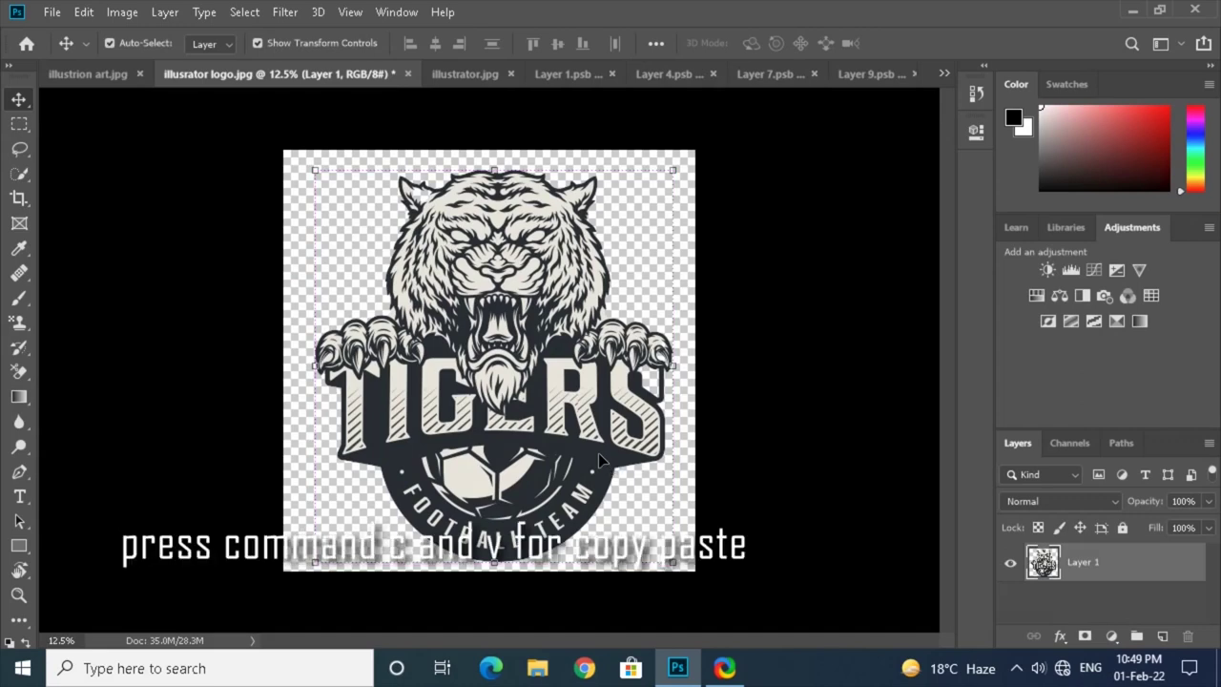
- Bring the Tigers logo into the shirt document and shrink it roughly over the shirt
{"action": "left_click", "coordinate": [100, 84]}
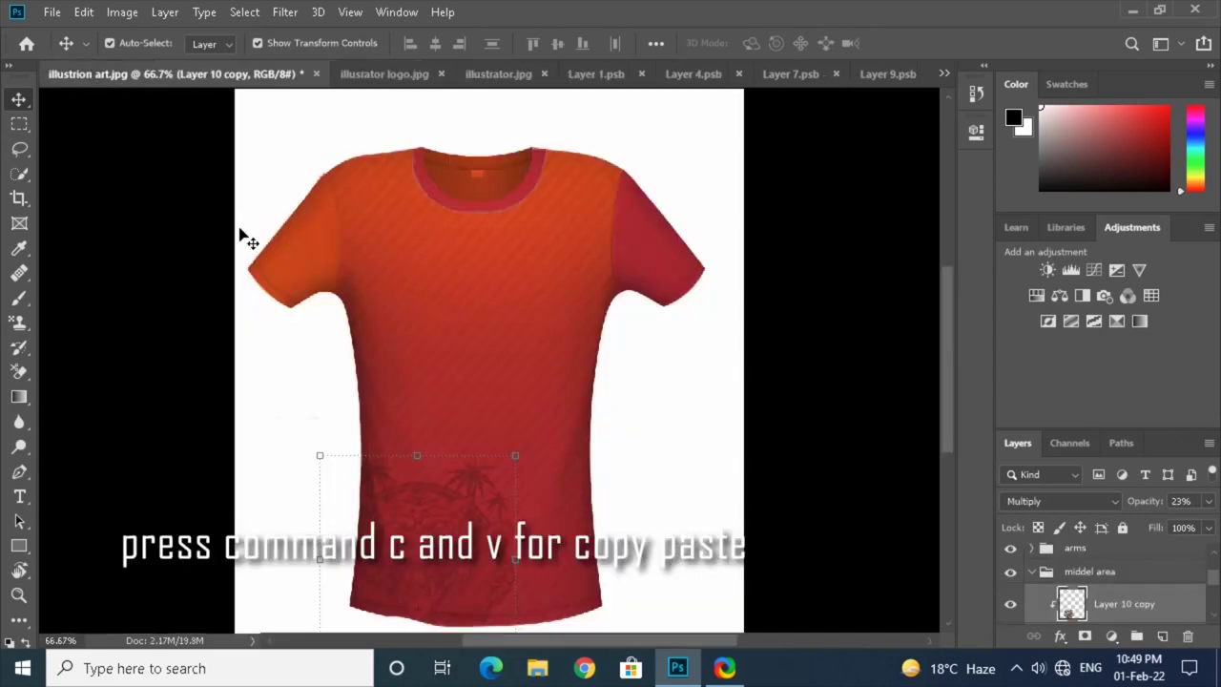
{"action": "key", "text": "ctrl+c"}
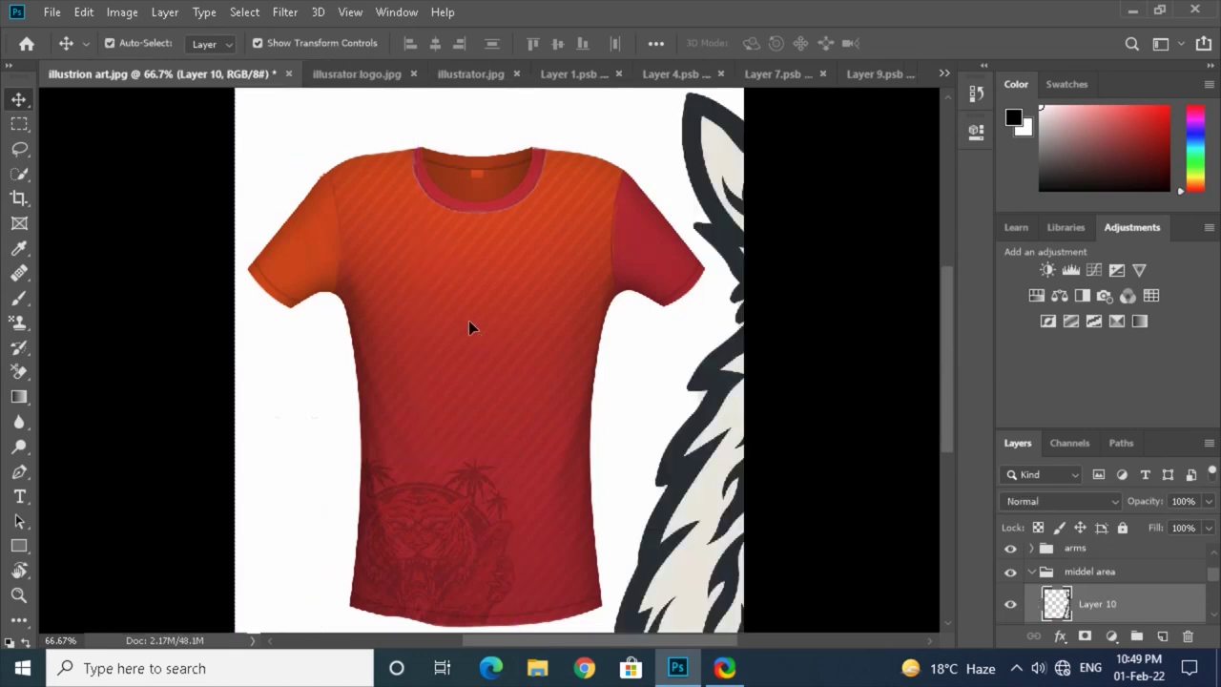
{"action": "key", "text": "ctrl+minus"}
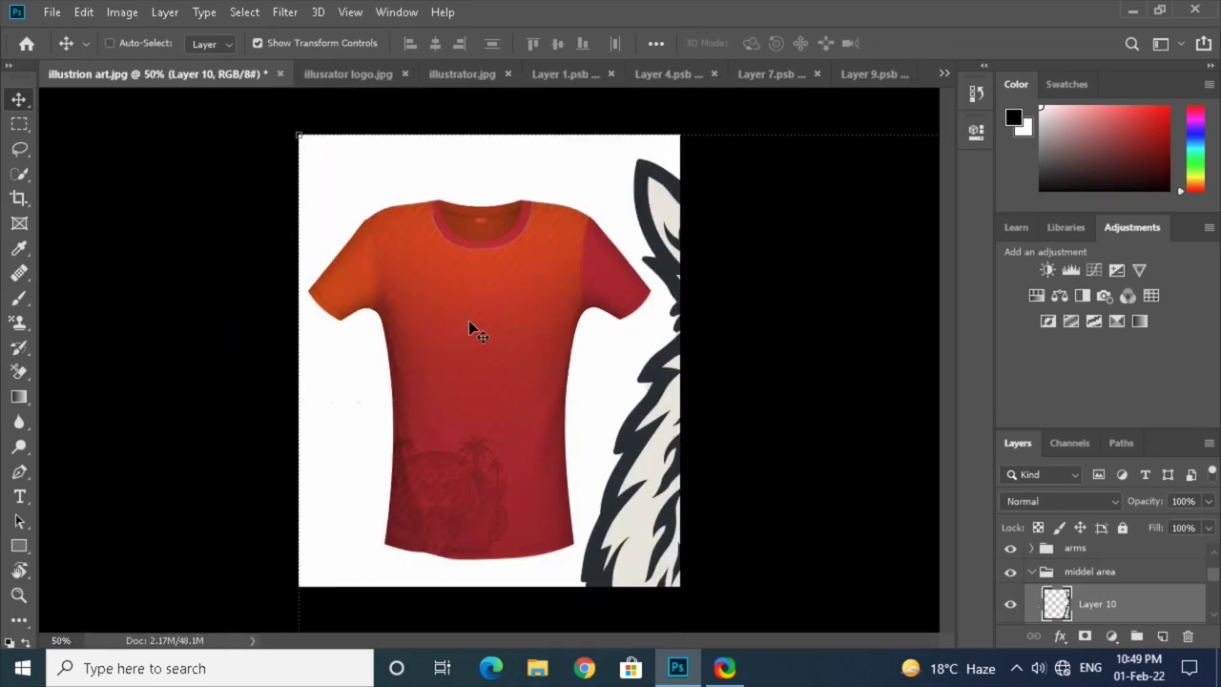
{"action": "key", "text": "ctrl+minus"}
{"action": "key", "text": "ctrl+minus"}
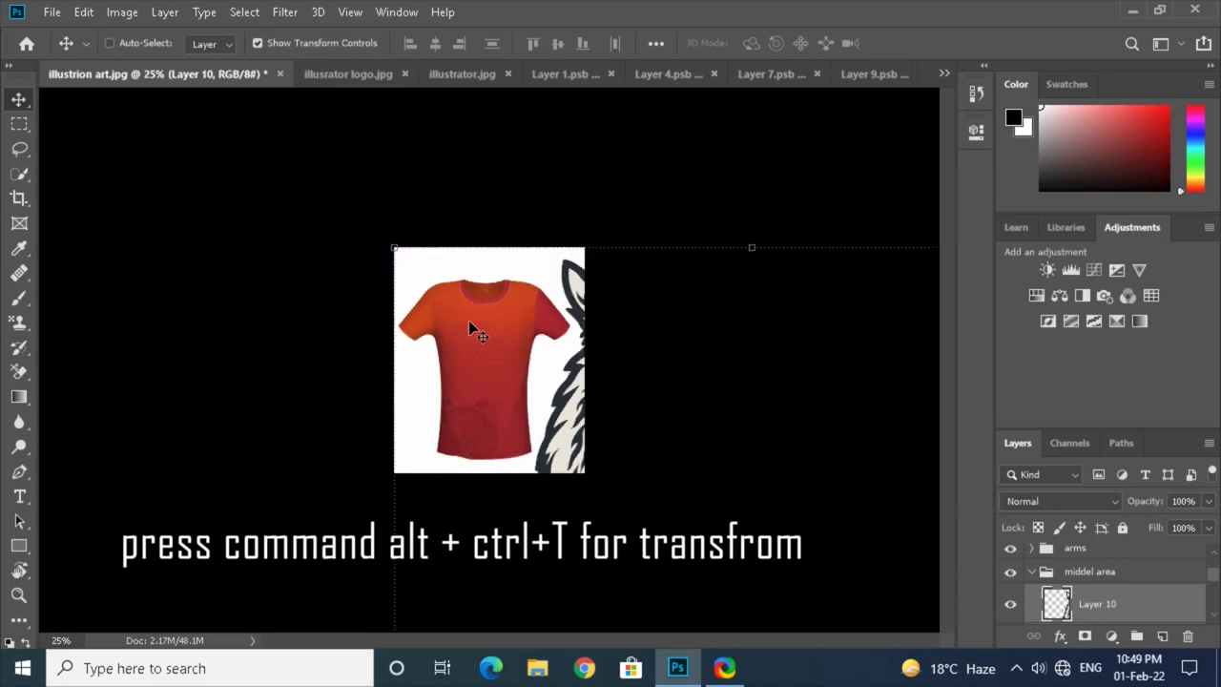
{"action": "key", "text": "ctrl+minus"}
{"action": "key", "text": "ctrl+minus"}
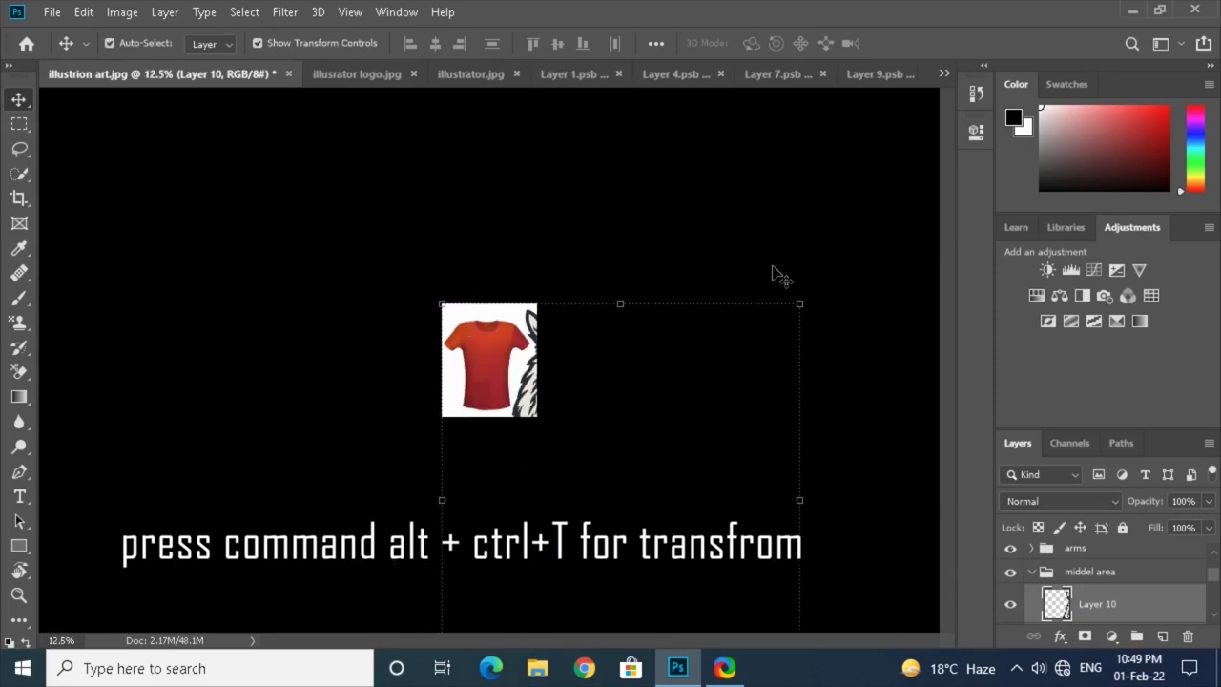
{"action": "key", "text": "ctrl+alt+t"}
{"action": "mouse_move", "coordinate": [801, 304]}
{"action": "left_mouse_down"}
{"action": "mouse_move", "coordinate": [750, 345]}
{"action": "mouse_move", "coordinate": [694, 422]}
{"action": "left_mouse_up"}
{"action": "left_click_drag", "start_coordinate": [531, 515], "coordinate": [490, 351]}
{"action": "mouse_move", "coordinate": [645, 542]}
{"action": "left_mouse_down"}
{"action": "mouse_move", "coordinate": [446, 305]}
{"action": "mouse_move", "coordinate": [492, 354]}
{"action": "left_mouse_up"}
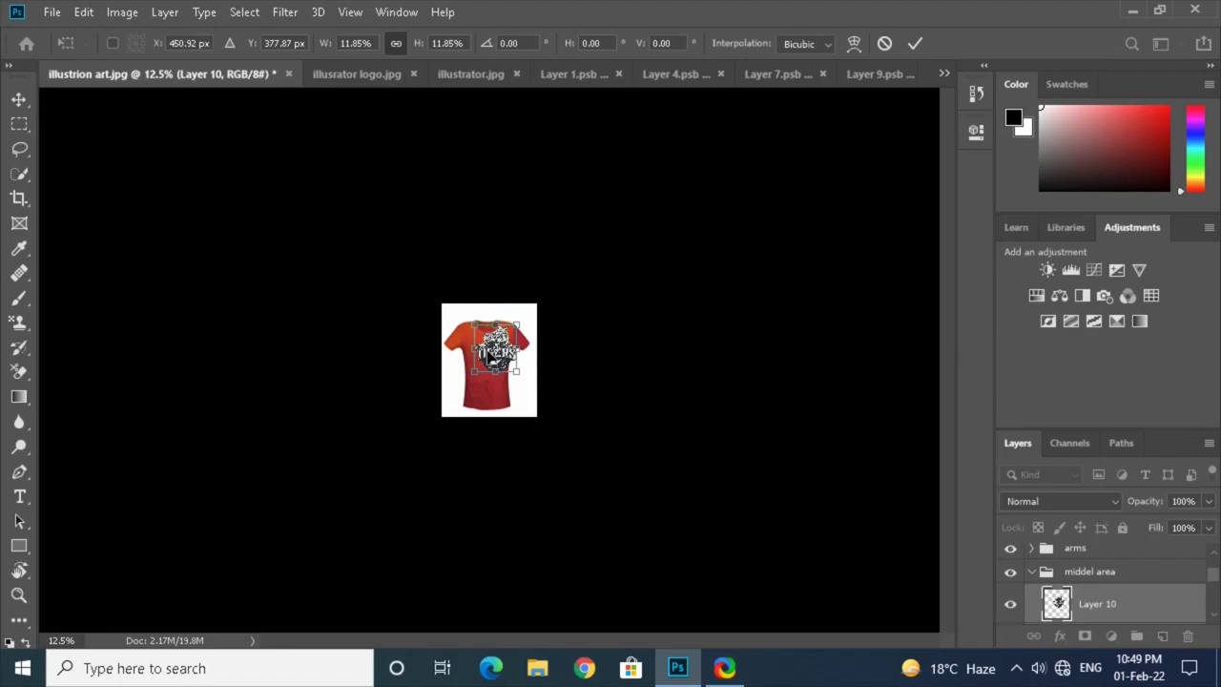
- Scale the Tigers badge down to 2.51% and place it on the chest right of the neckline
{"action": "scroll", "coordinate": [490, 354], "scroll_direction": "up", "scroll_amount": 1}
{"action": "scroll", "coordinate": [490, 355], "scroll_direction": "up", "scroll_amount": 7}
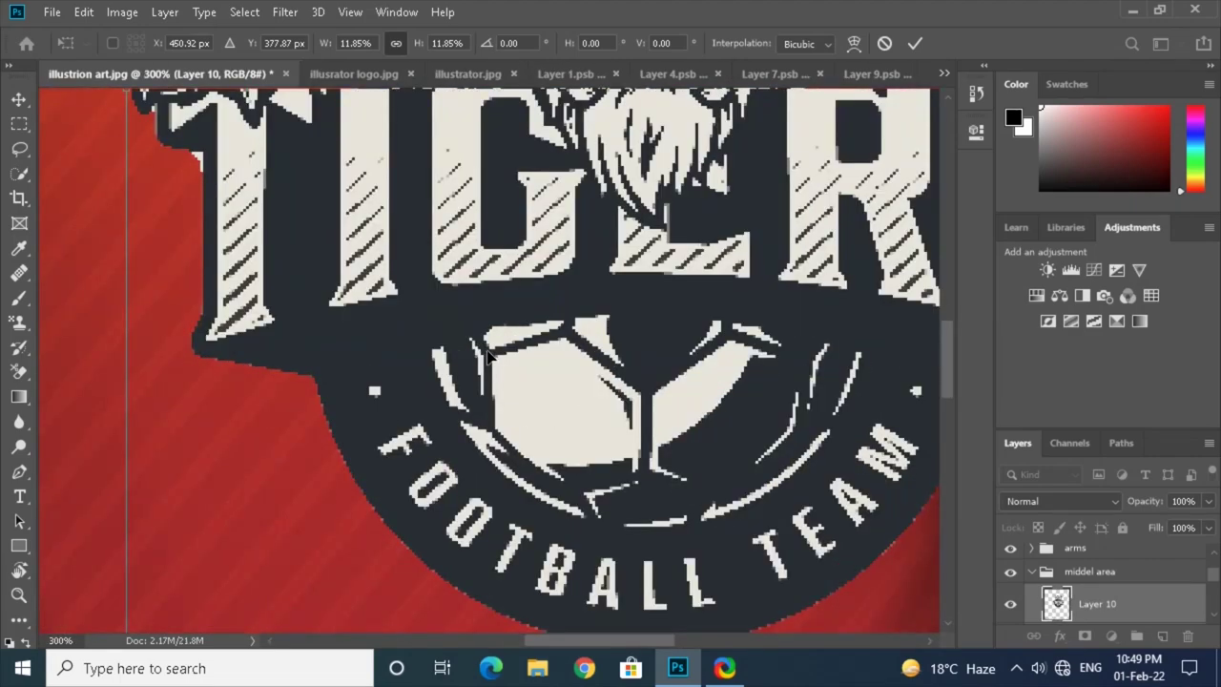
{"action": "scroll", "coordinate": [487, 355], "scroll_direction": "down", "scroll_amount": 2}
{"action": "scroll", "coordinate": [486, 355], "scroll_direction": "down", "scroll_amount": 1}
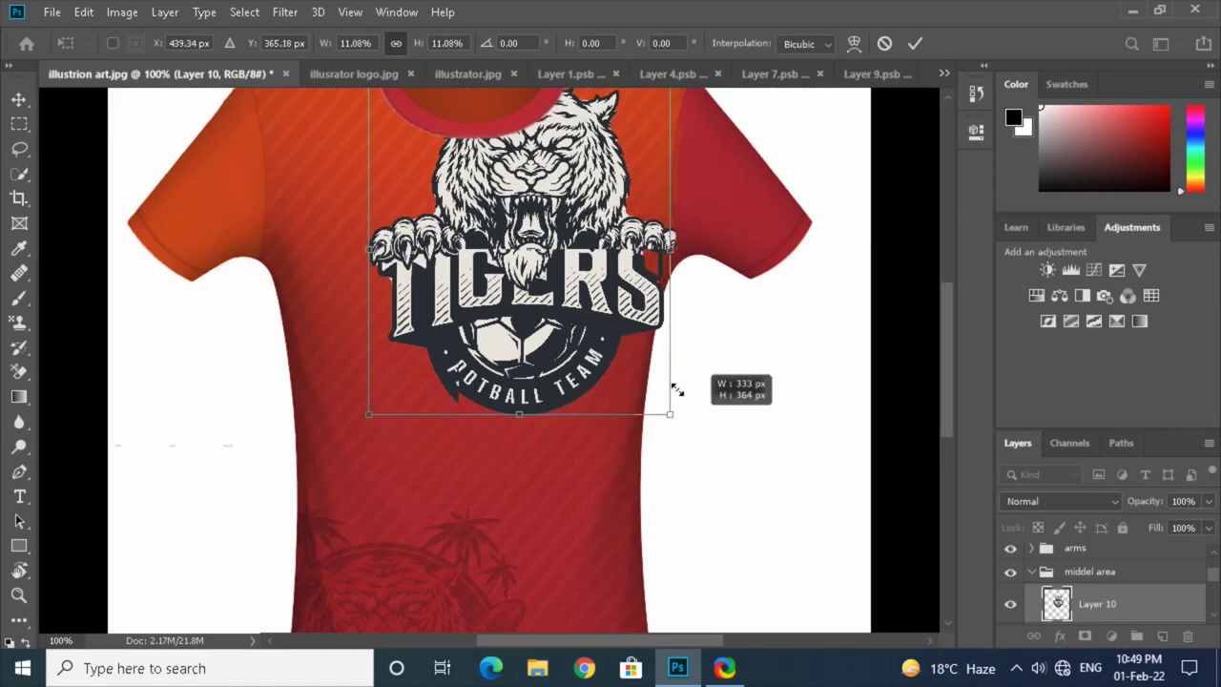
{"action": "left_click_drag", "start_coordinate": [712, 457], "coordinate": [523, 255]}
{"action": "left_click_drag", "start_coordinate": [482, 186], "coordinate": [575, 259]}
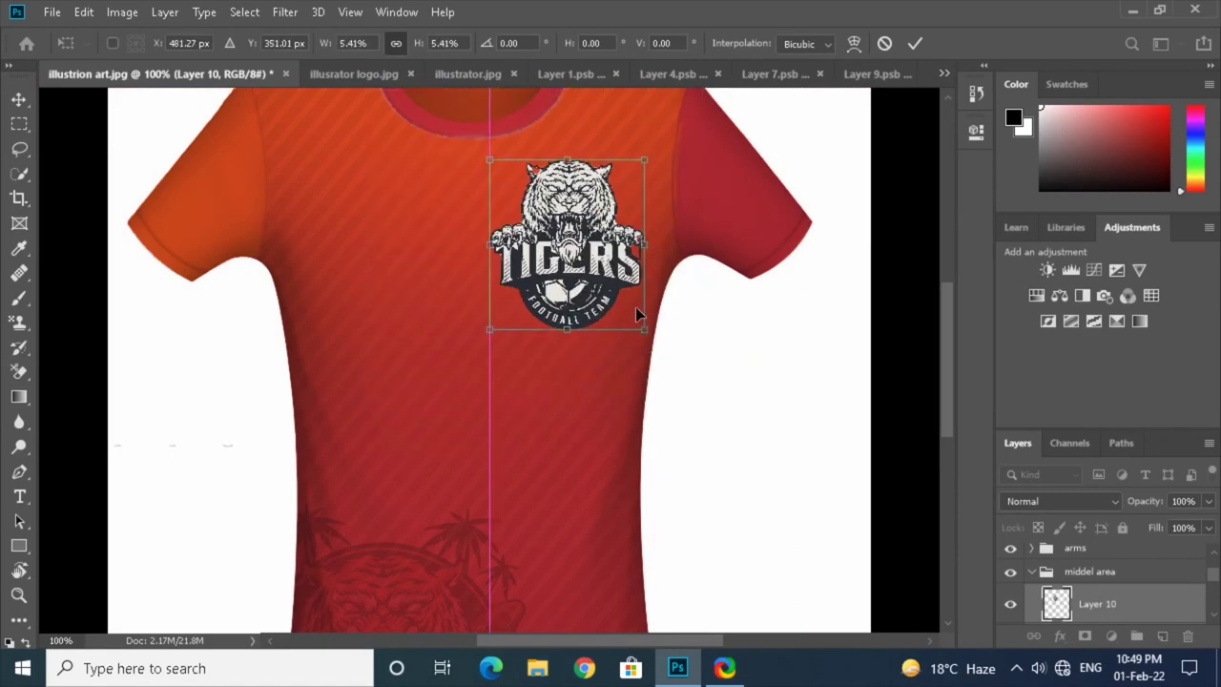
{"action": "mouse_move", "coordinate": [640, 333]}
{"action": "left_mouse_down"}
{"action": "mouse_move", "coordinate": [564, 249]}
{"action": "mouse_move", "coordinate": [633, 246]}
{"action": "left_mouse_up"}
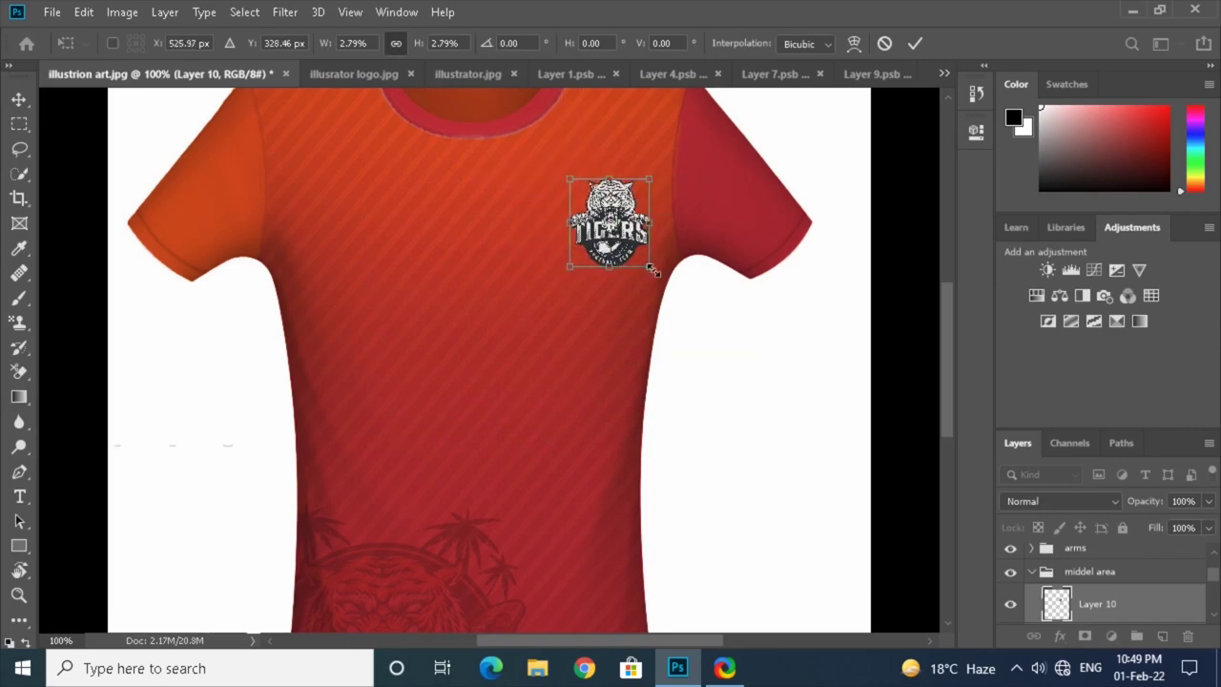
{"action": "left_click_drag", "start_coordinate": [647, 266], "coordinate": [620, 231]}
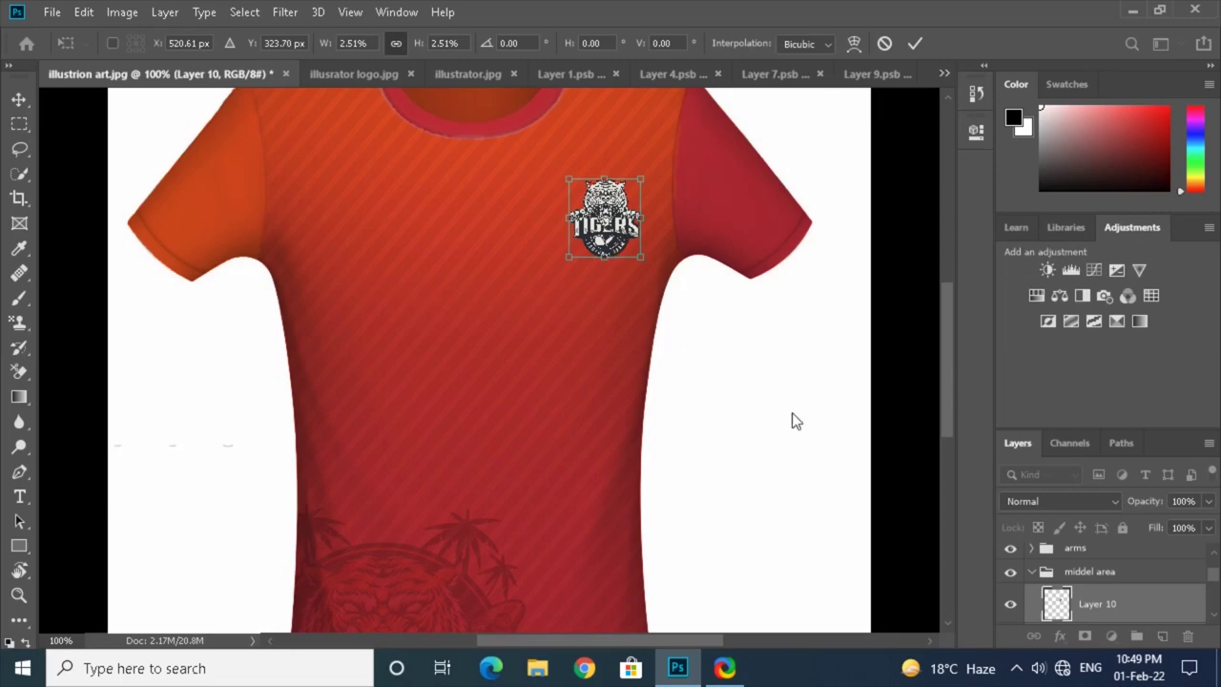
{"action": "key", "text": "Return"}
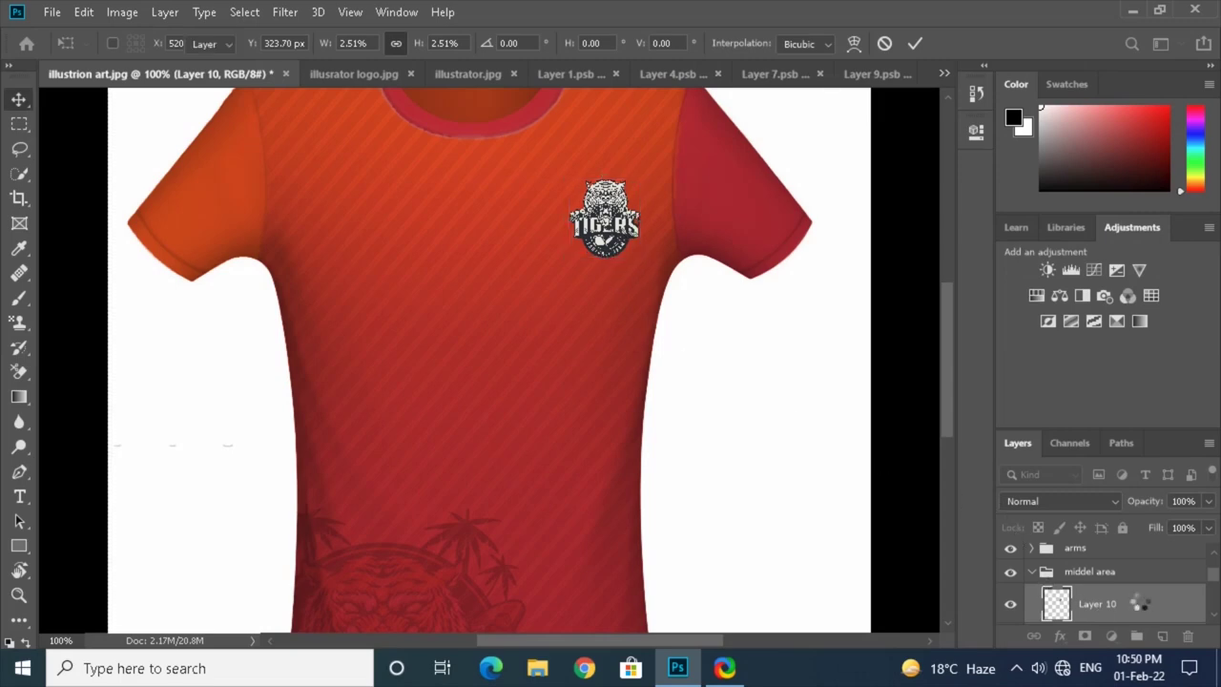
- Clip the badge layer to the shirt layer and rename gradient Layer 1 to 'pattern'
{"action": "right_click", "coordinate": [1140, 608]}
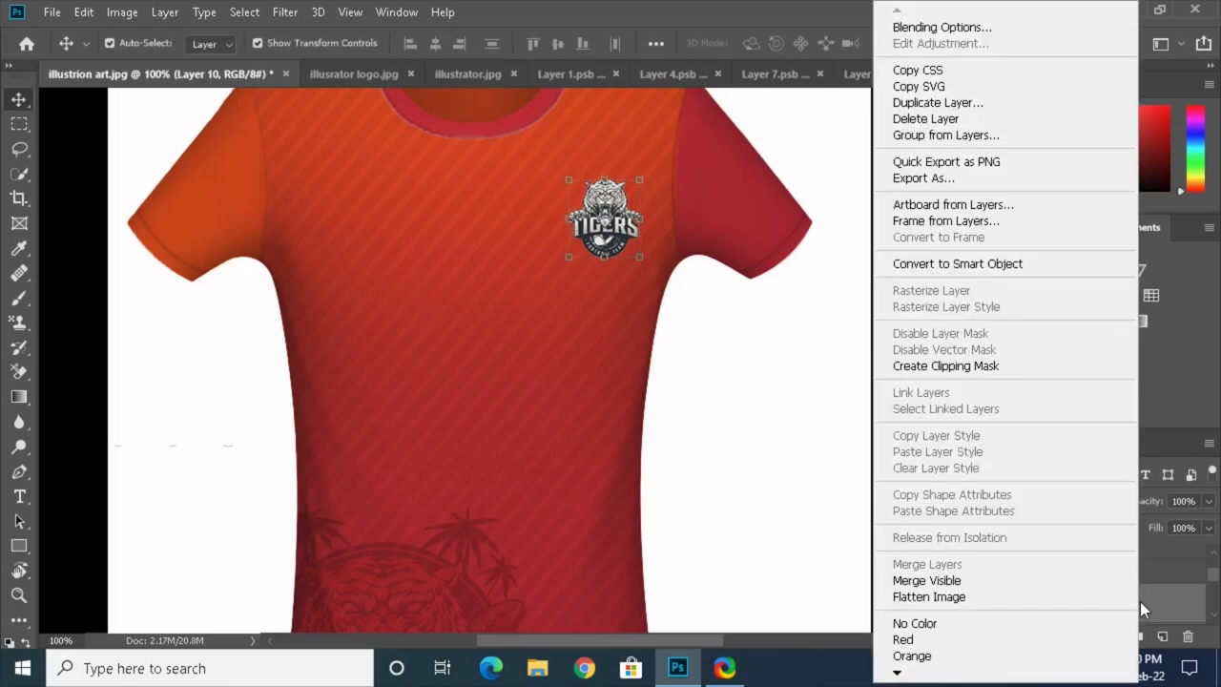
{"action": "left_click", "coordinate": [939, 367]}
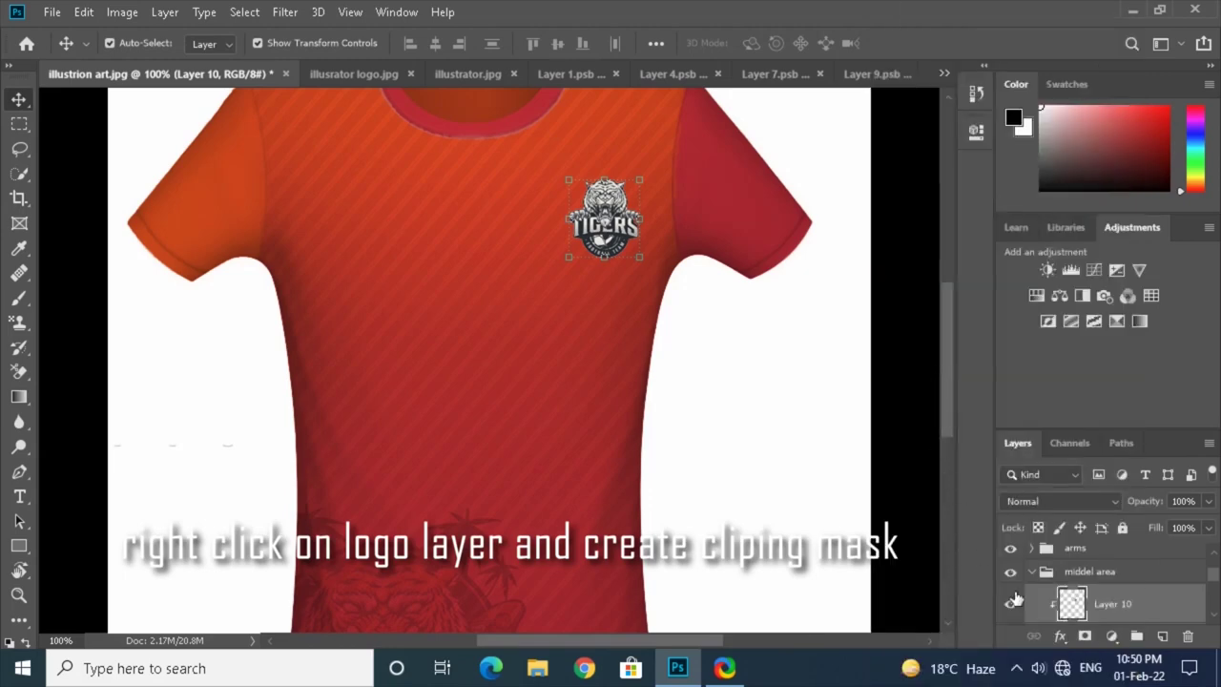
{"action": "scroll", "coordinate": [1214, 584], "scroll_direction": "down", "scroll_amount": 1}
{"action": "left_click_drag", "start_coordinate": [1214, 584], "coordinate": [1214, 599]}
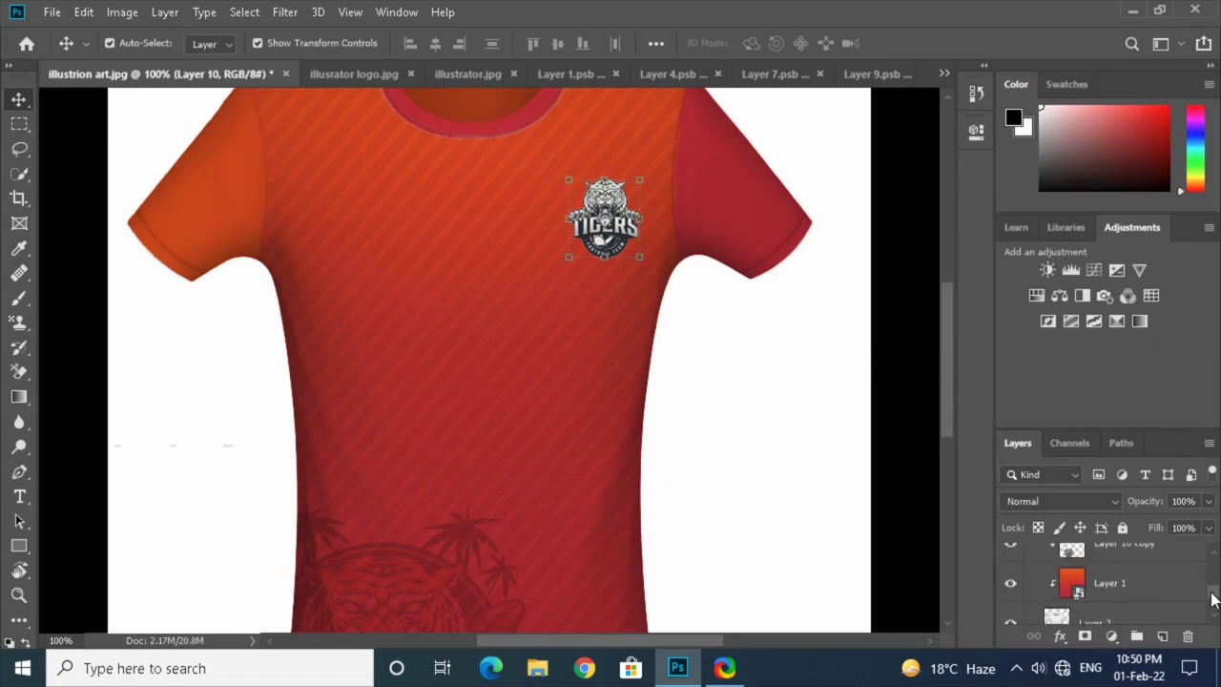
{"action": "left_click", "coordinate": [1115, 584]}
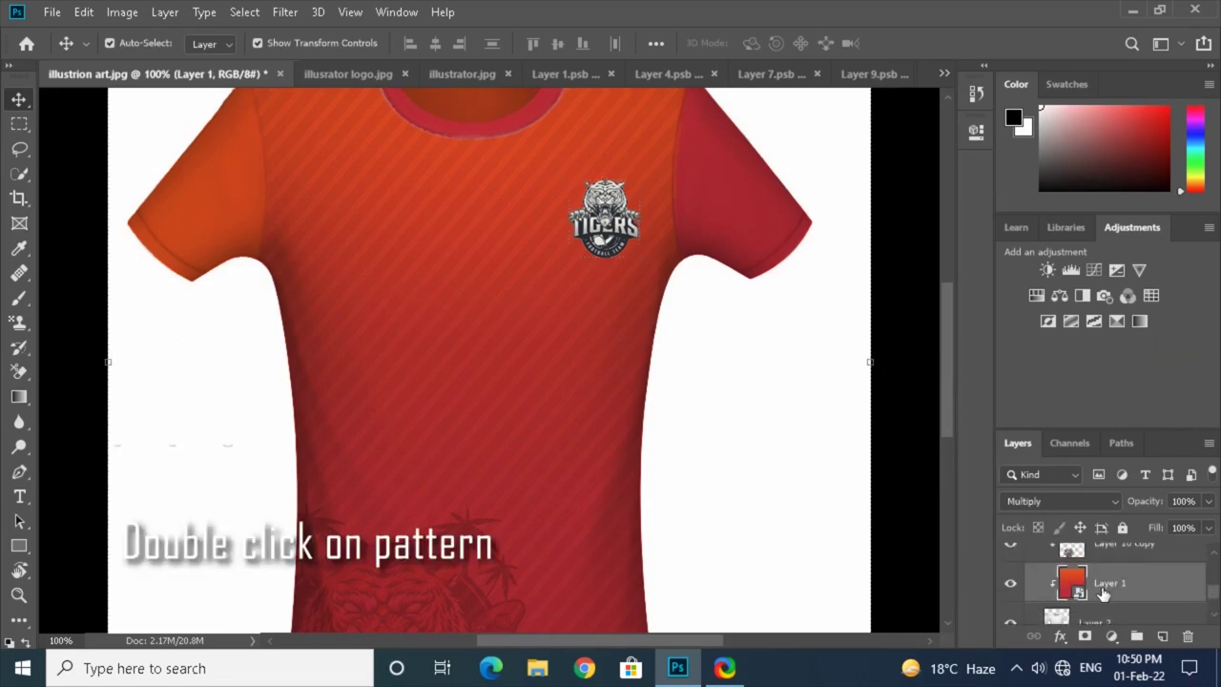
{"action": "double_click", "coordinate": [1116, 584]}
{"action": "key", "text": "BackSpace"}
{"action": "key", "text": "Return"}
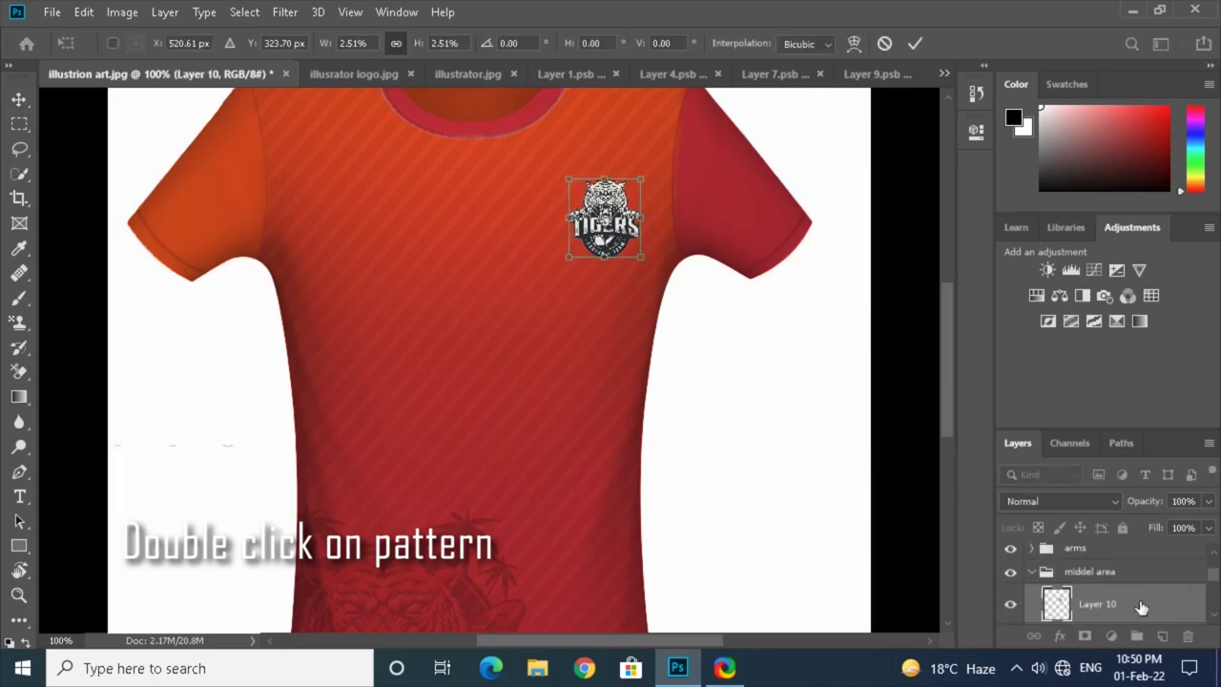
- Commit the badge transform, re-clip it, rename Layer 1 'pattern' again and open its smart-object contents
{"action": "key", "text": "Return"}
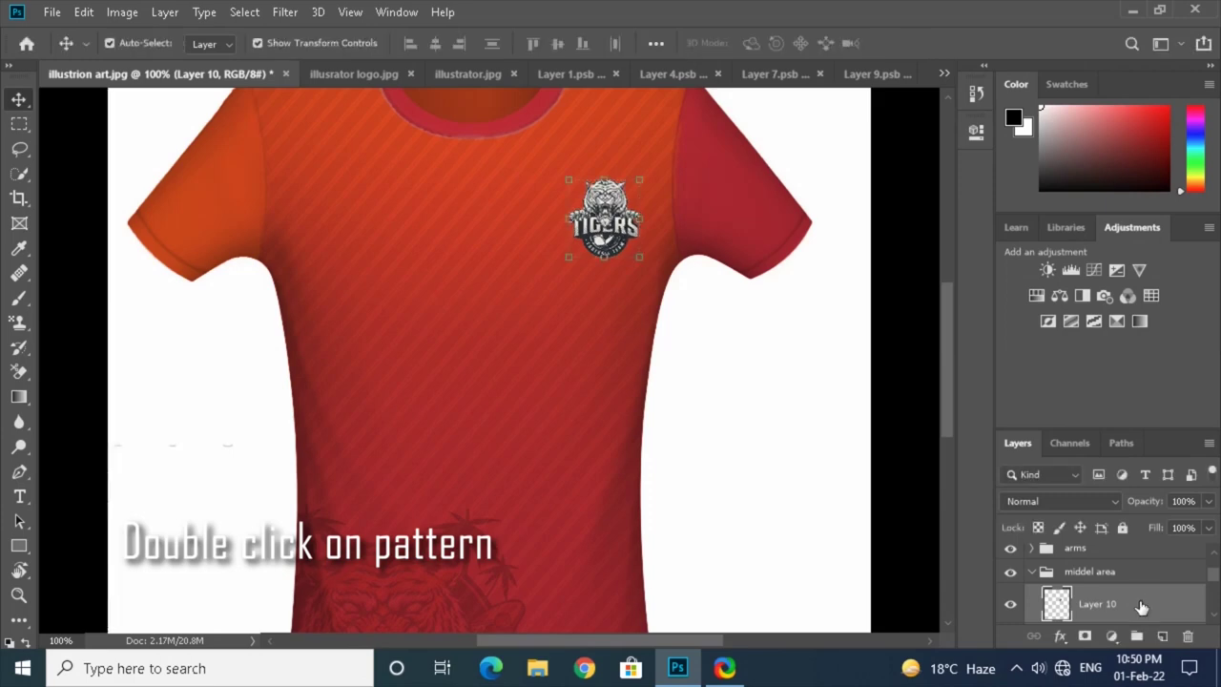
{"action": "right_click", "coordinate": [1141, 608]}
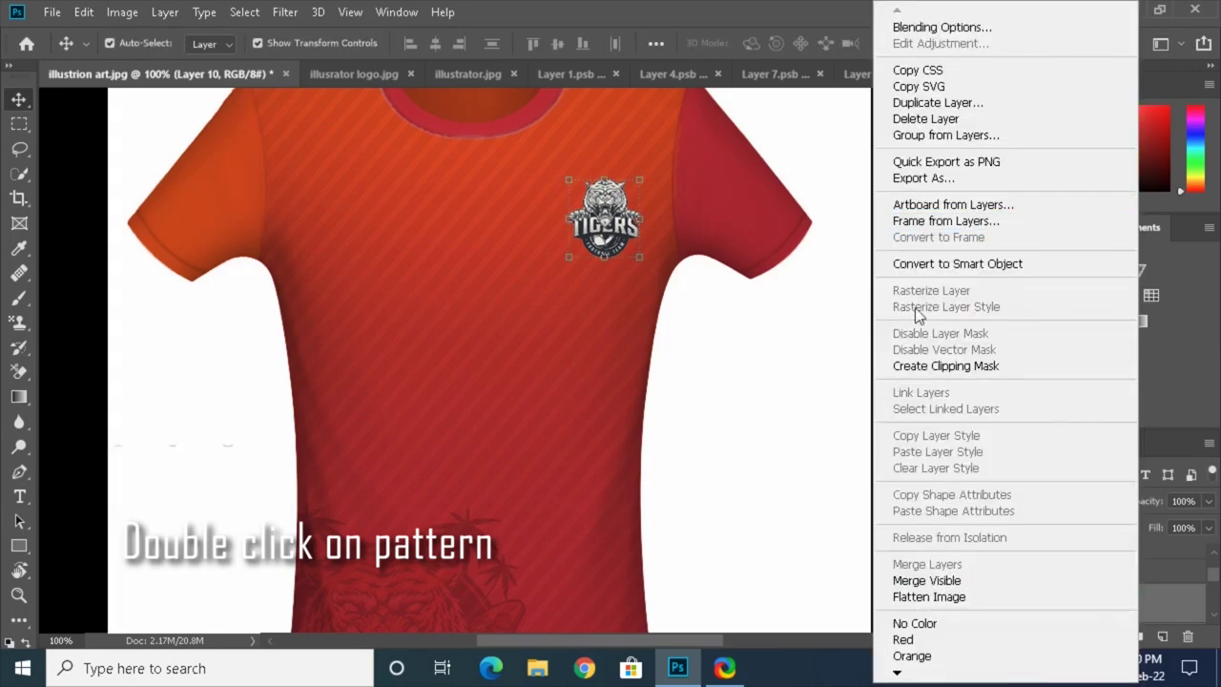
{"action": "left_click", "coordinate": [937, 366]}
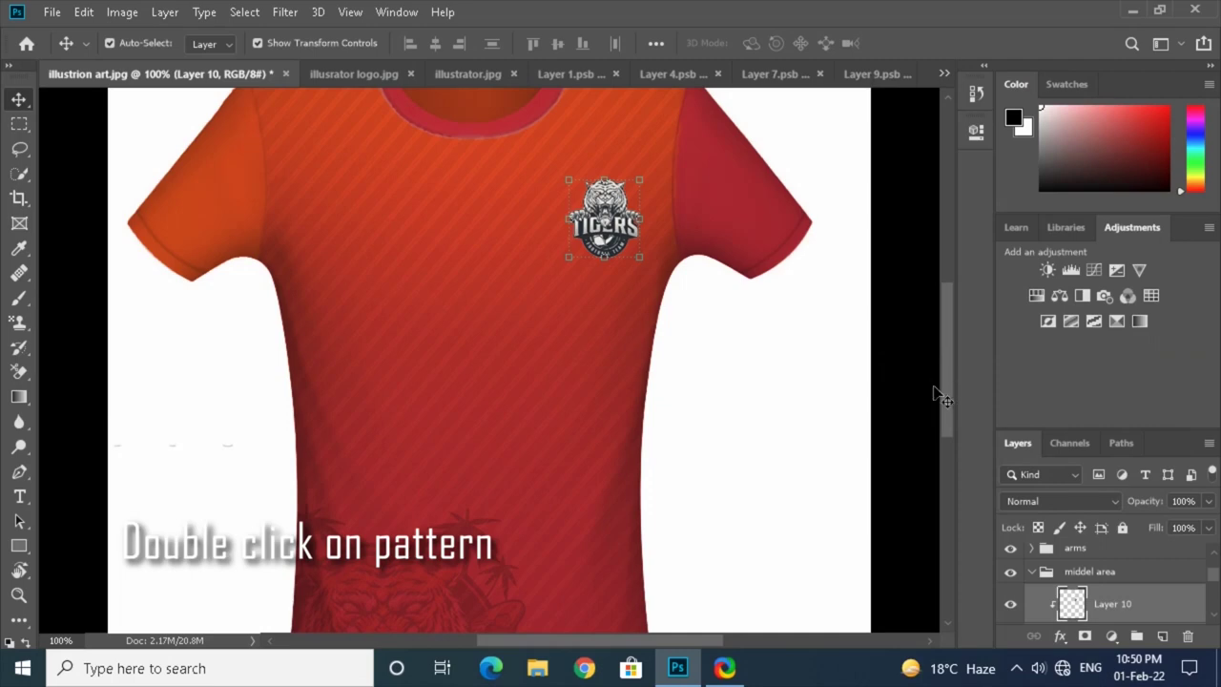
{"action": "scroll", "coordinate": [1213, 583], "scroll_direction": "down", "scroll_amount": 1}
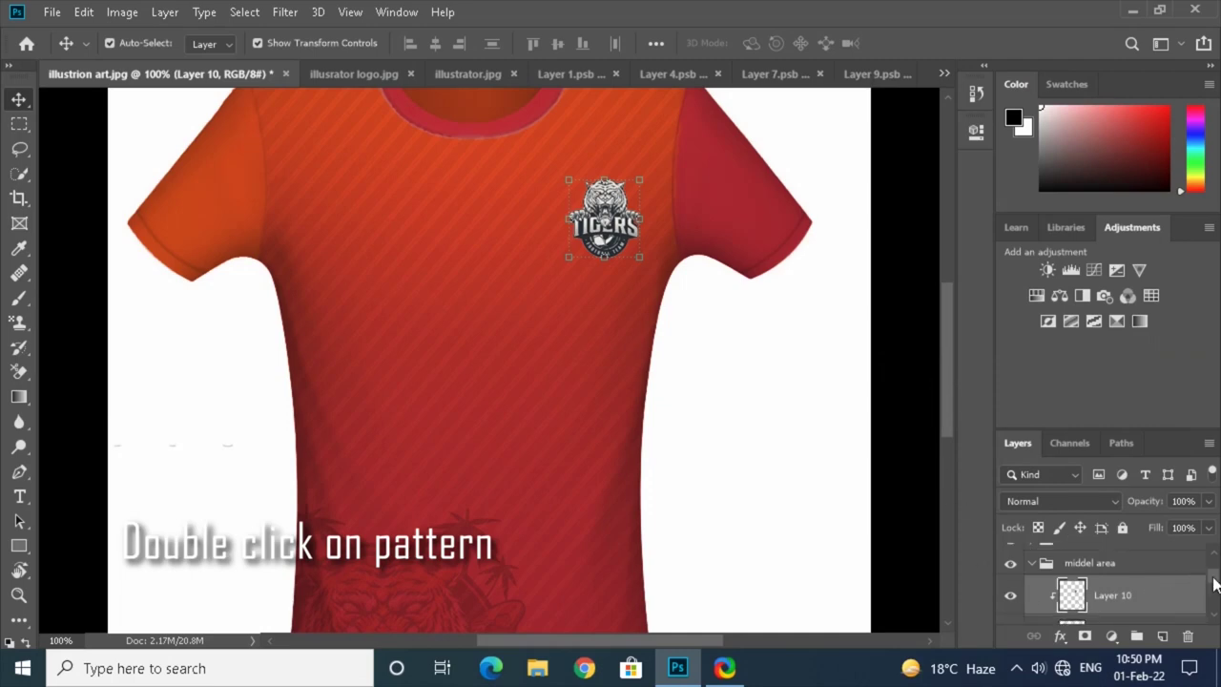
{"action": "left_click_drag", "start_coordinate": [1213, 581], "coordinate": [1213, 603]}
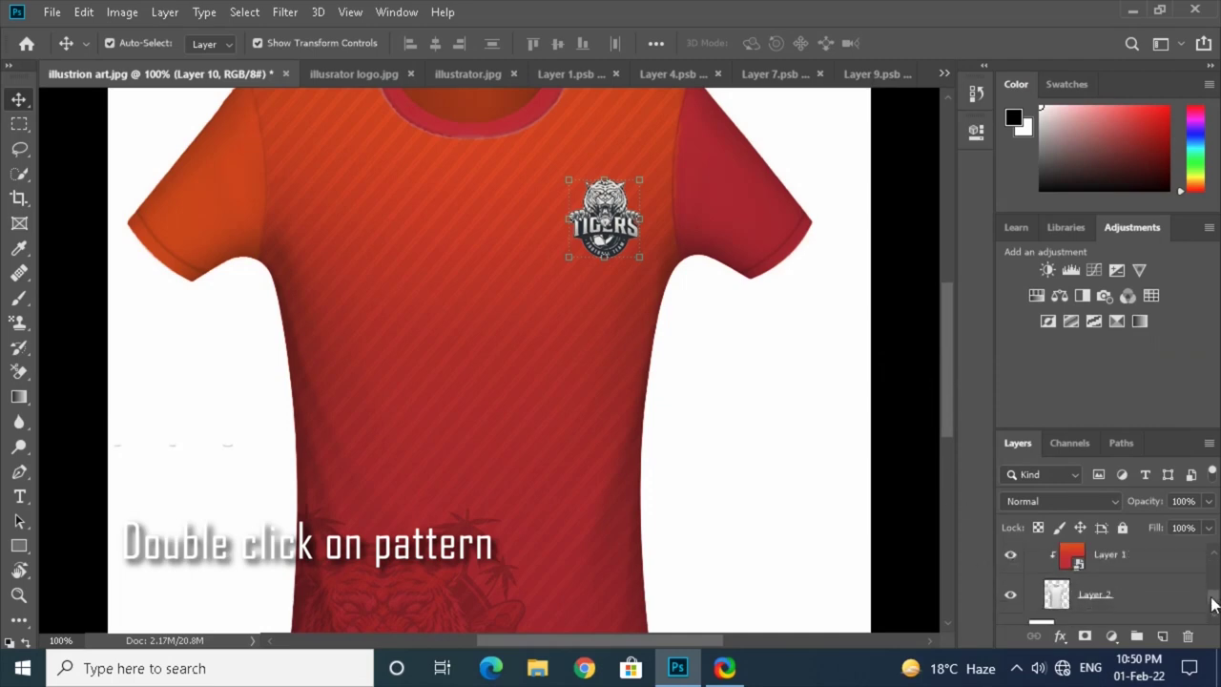
{"action": "scroll", "coordinate": [1214, 603], "scroll_direction": "up", "scroll_amount": 1}
{"action": "left_click", "coordinate": [1116, 584]}
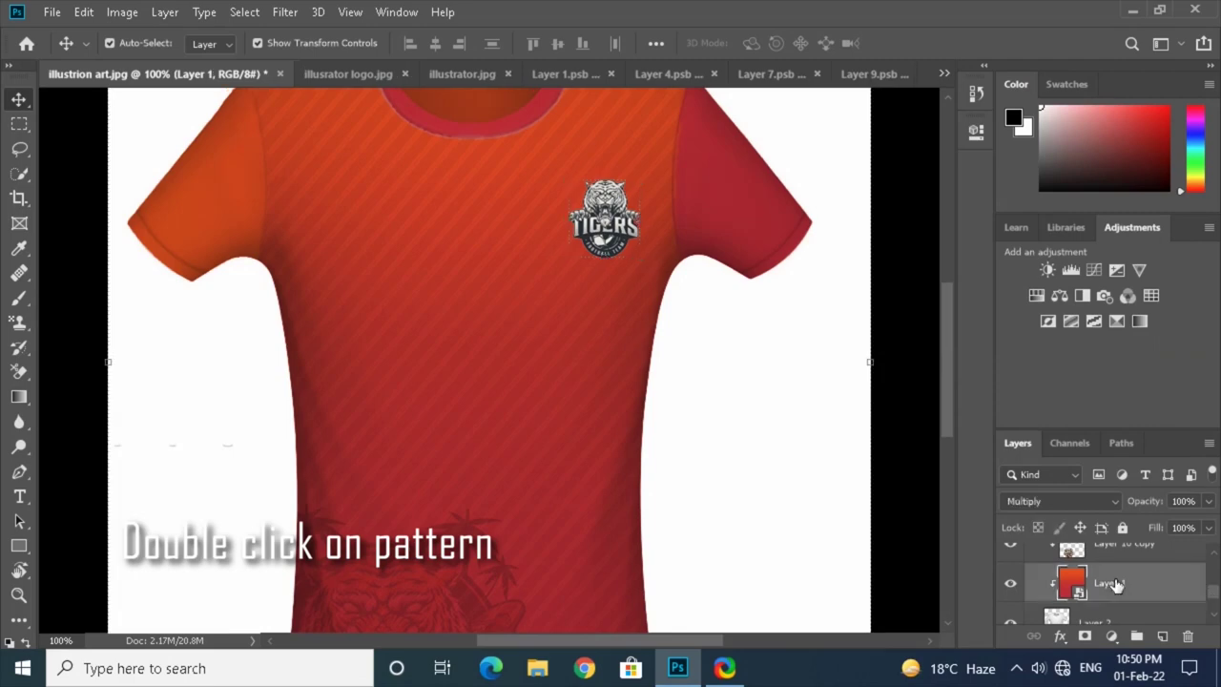
{"action": "double_click", "coordinate": [1116, 582]}
{"action": "key", "text": "BackSpace"}
{"action": "type", "text": "pattern"}
{"action": "key", "text": "Return"}
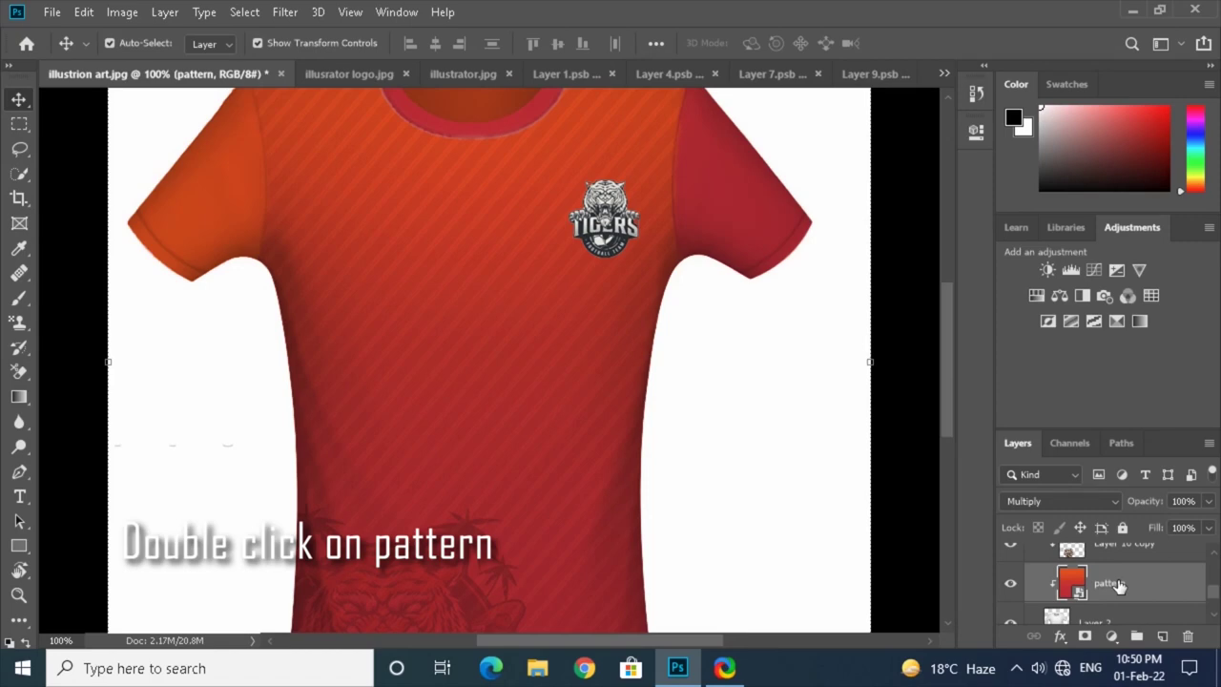
{"action": "double_click", "coordinate": [1081, 595]}
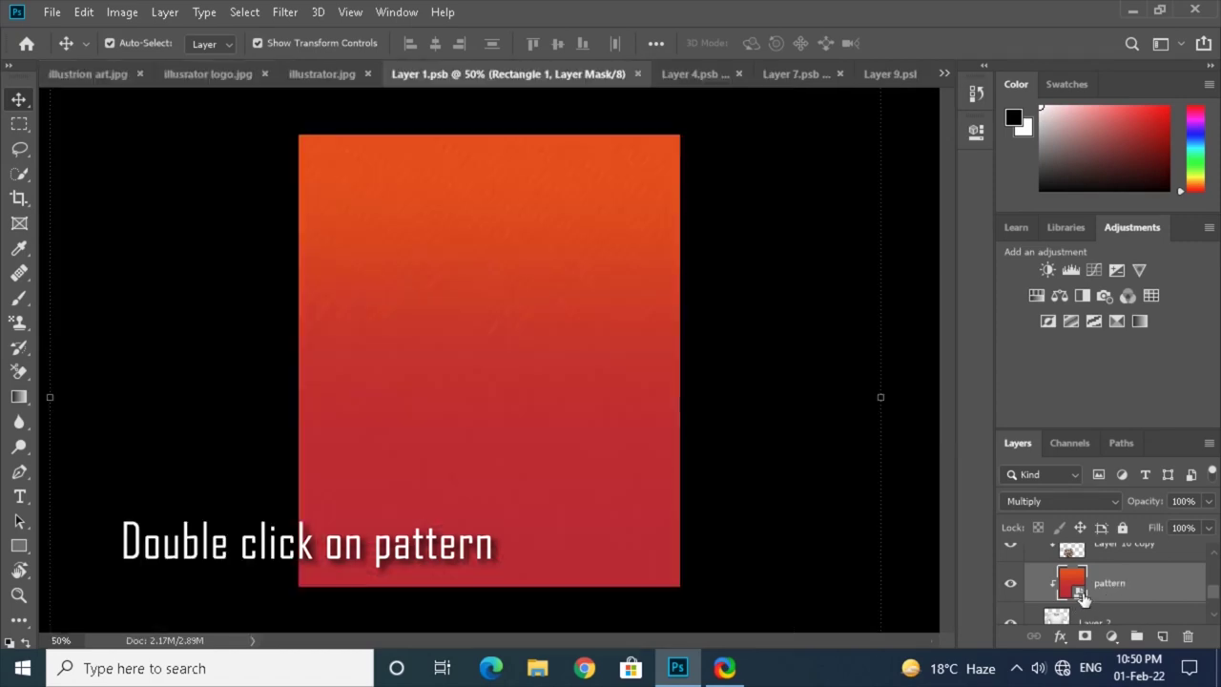
- Add a new layer above Rectangle 1 with an enlarged text box on the gradient
{"action": "left_click", "coordinate": [1097, 569]}
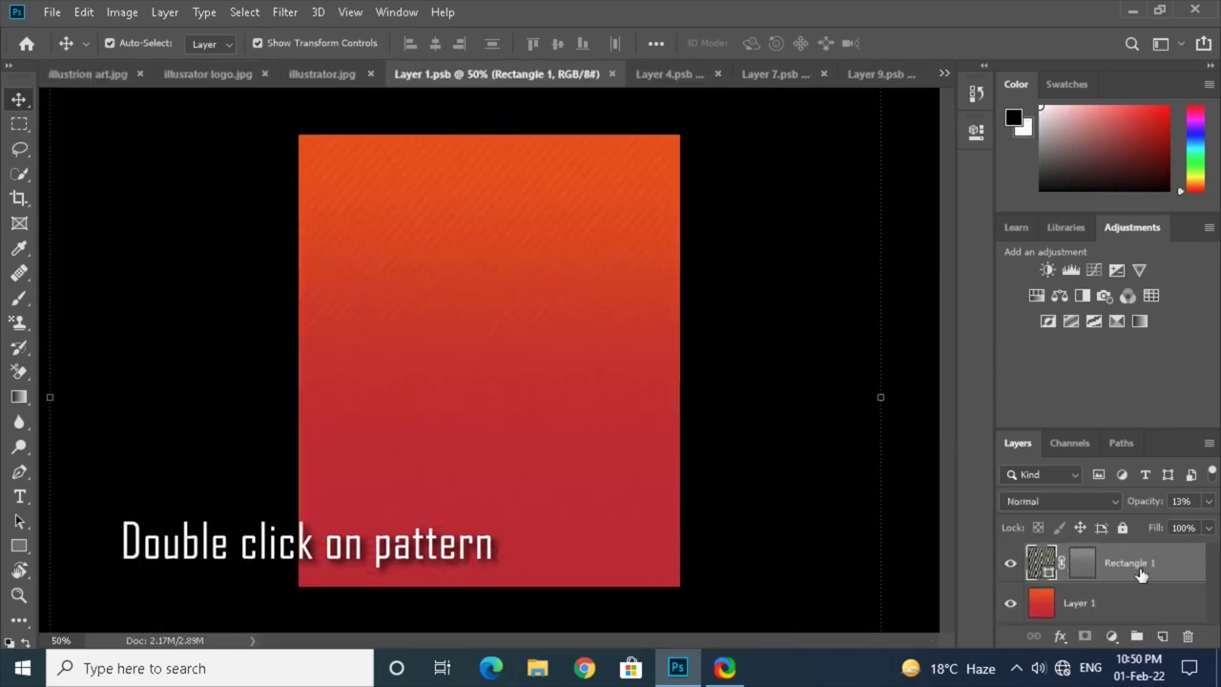
{"action": "left_click", "coordinate": [20, 496]}
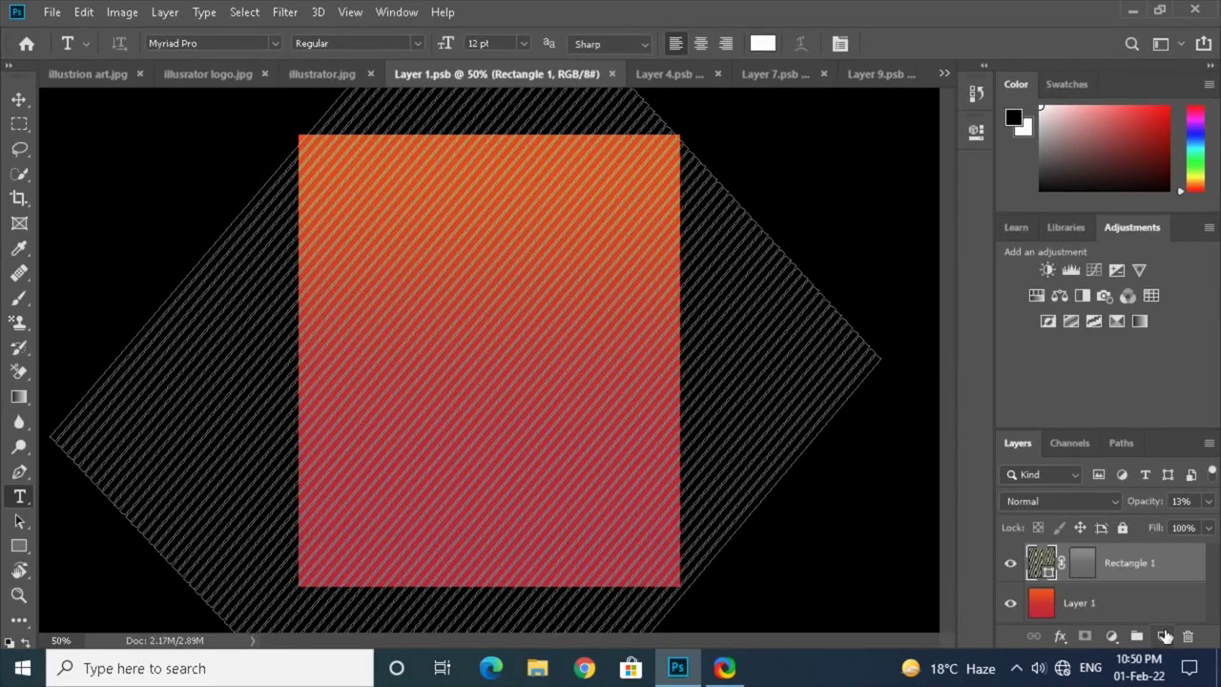
{"action": "left_click", "coordinate": [1161, 635]}
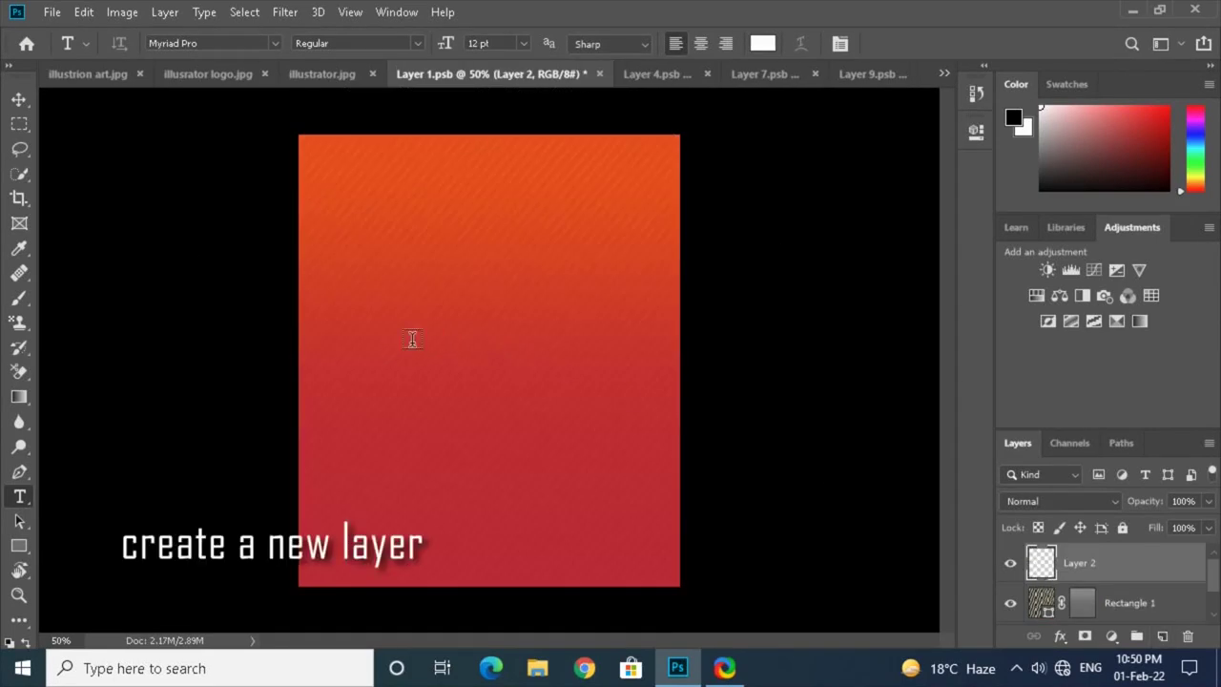
{"action": "left_click", "coordinate": [413, 333]}
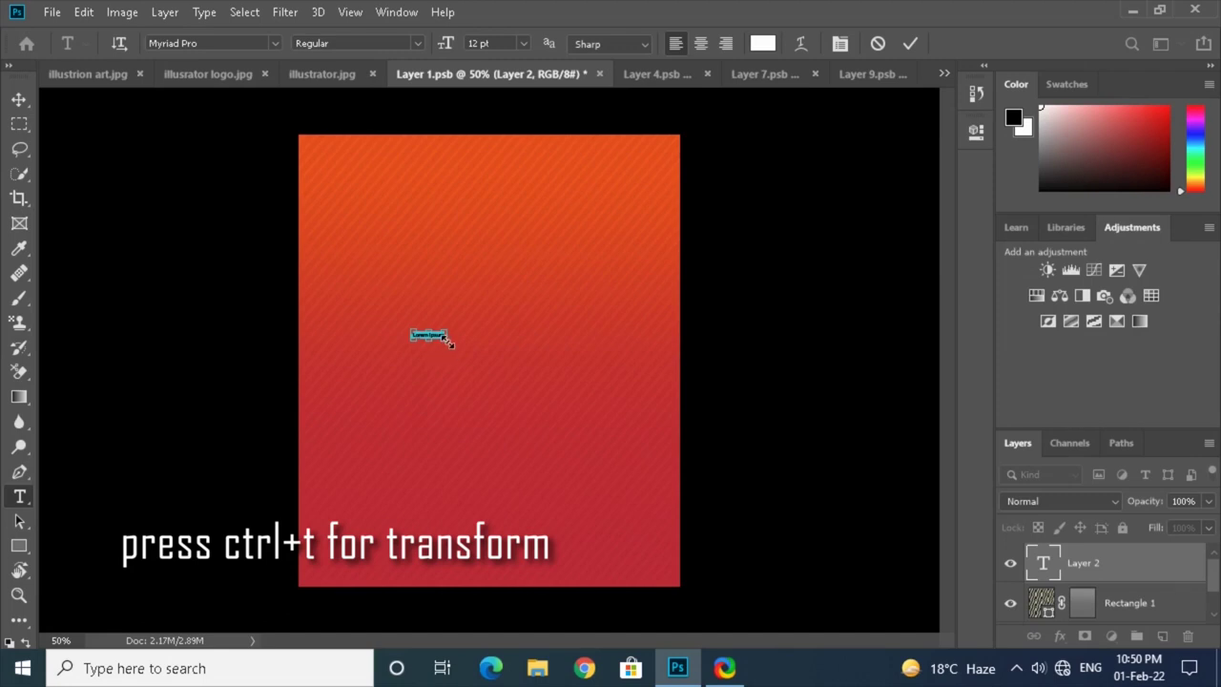
{"action": "mouse_move", "coordinate": [445, 339]}
{"action": "left_mouse_down"}
{"action": "mouse_move", "coordinate": [548, 359]}
{"action": "mouse_move", "coordinate": [512, 303]}
{"action": "mouse_move", "coordinate": [562, 313]}
{"action": "mouse_move", "coordinate": [511, 326]}
{"action": "mouse_move", "coordinate": [582, 330]}
{"action": "left_mouse_up"}
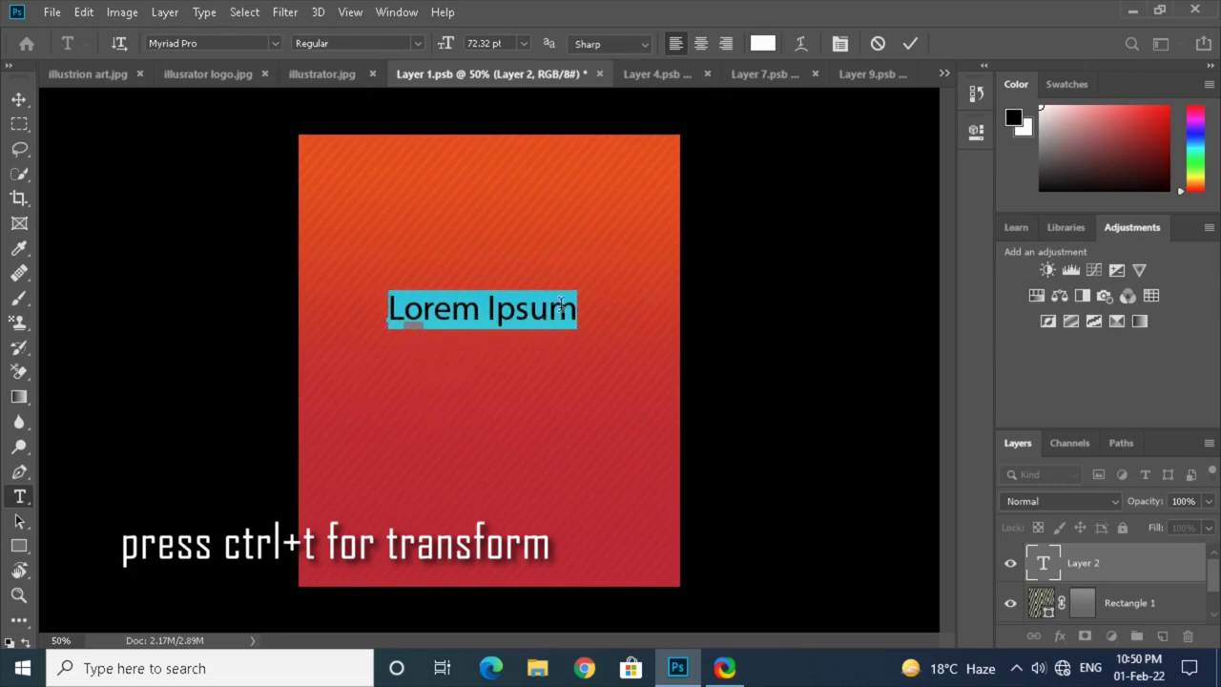
- Replace the Lorem Ipsum placeholder with 'Your Name' and save the pattern contents
{"action": "left_click", "coordinate": [562, 305]}
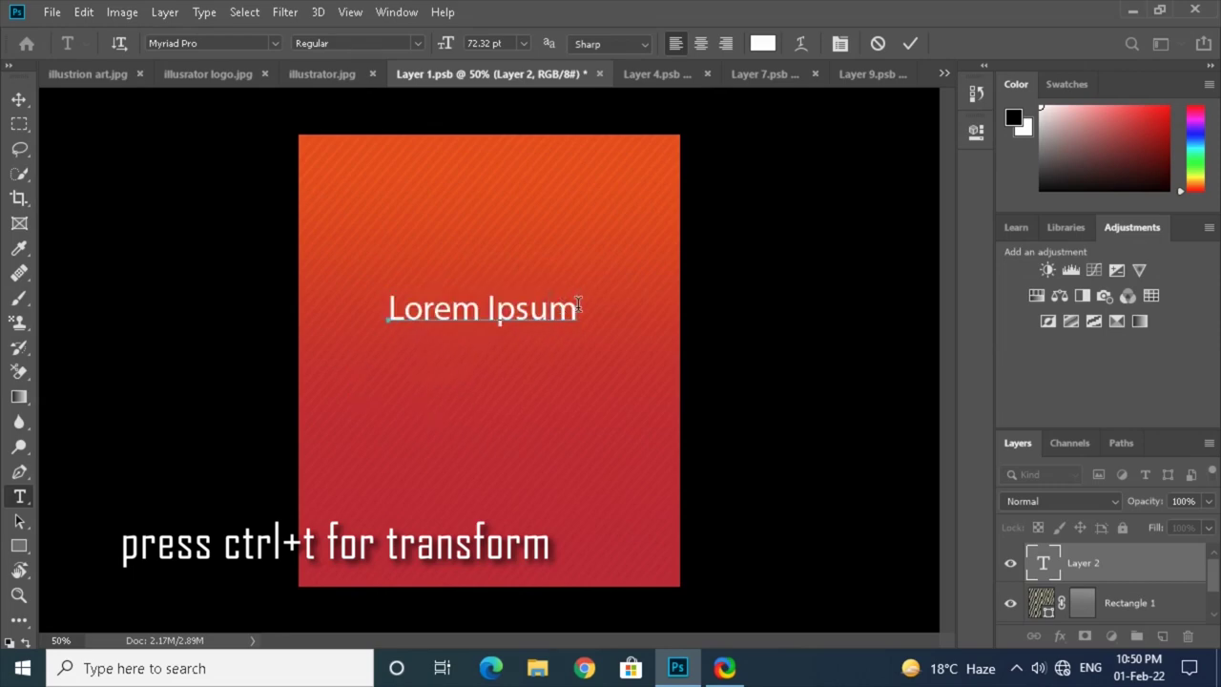
{"action": "key", "text": "BackSpace"}
{"action": "key", "text": "BackSpace"}
{"action": "key", "text": "BackSpace"}
{"action": "key", "text": "BackSpace"}
{"action": "key", "text": "BackSpace"}
{"action": "key", "text": "BackSpace"}
{"action": "key", "text": "BackSpace"}
{"action": "key", "text": "BackSpace"}
{"action": "key", "text": "BackSpace"}
{"action": "key", "text": "BackSpace"}
{"action": "key", "text": "BackSpace"}
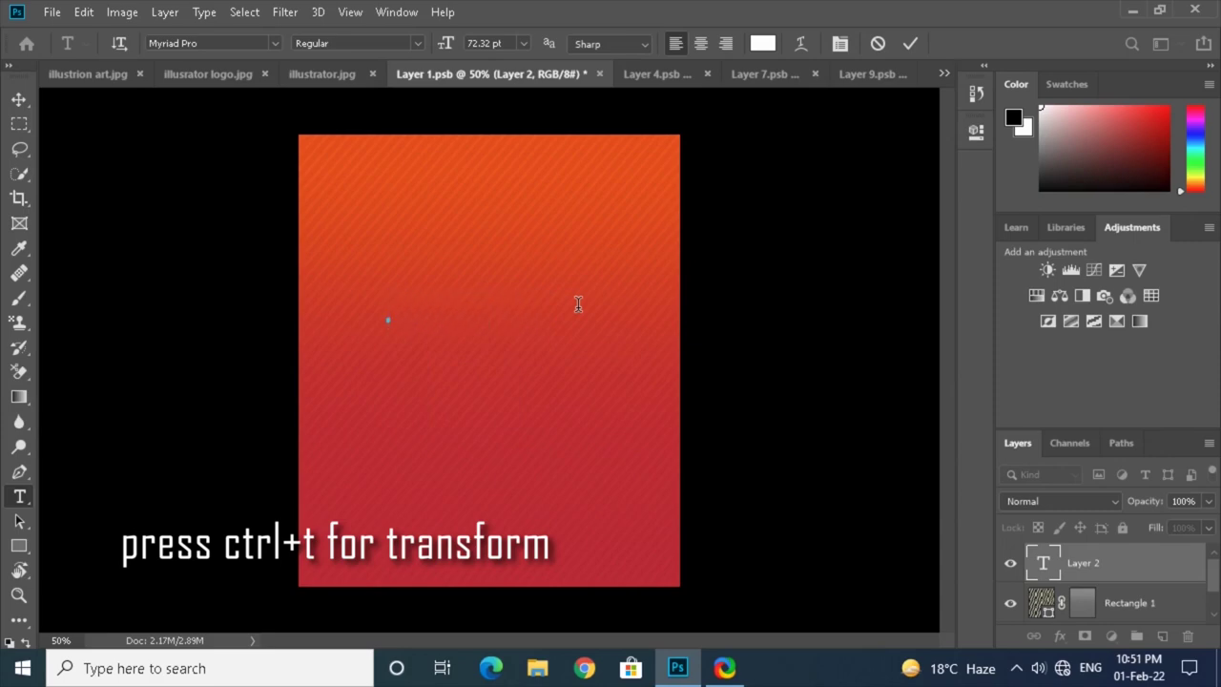
{"action": "type", "text": "Your"}
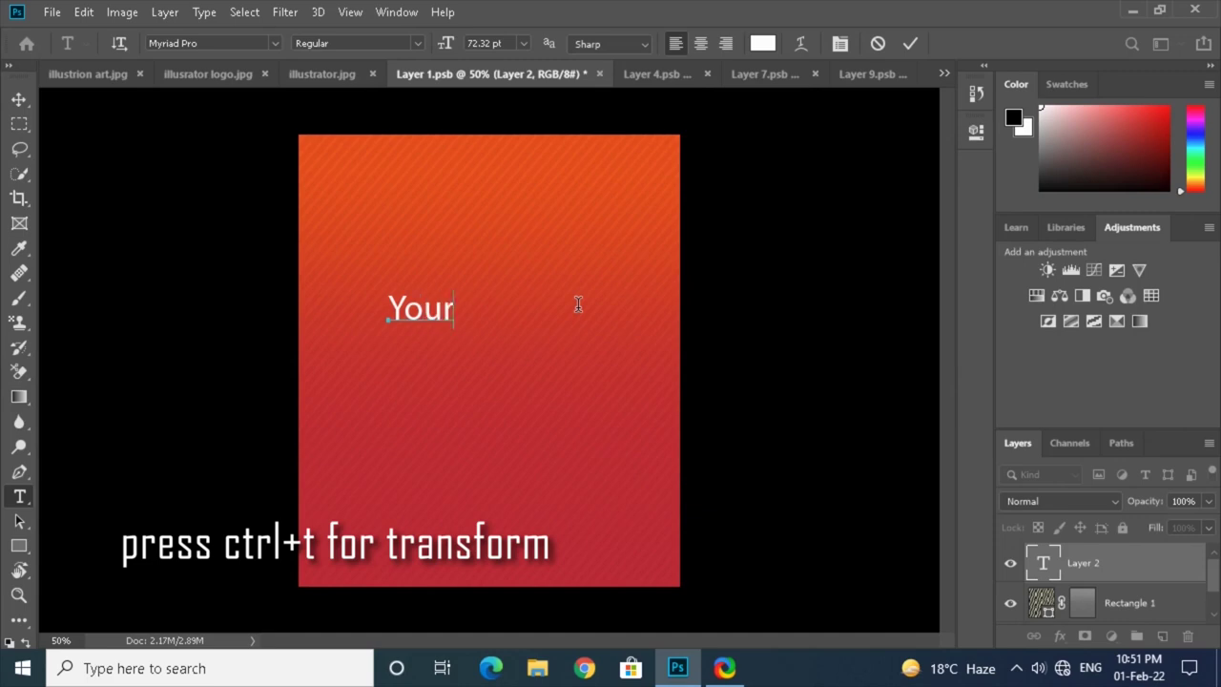
{"action": "type", "text": " Name"}
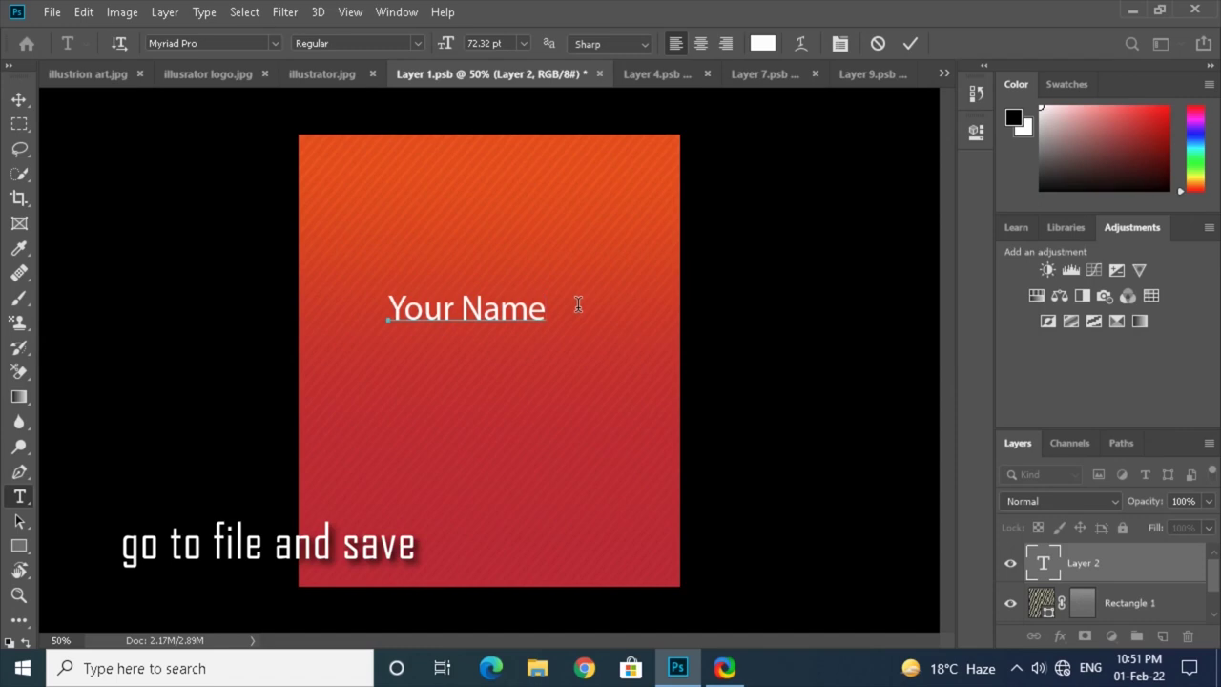
{"action": "left_click", "coordinate": [52, 12]}
{"action": "left_click", "coordinate": [84, 200]}
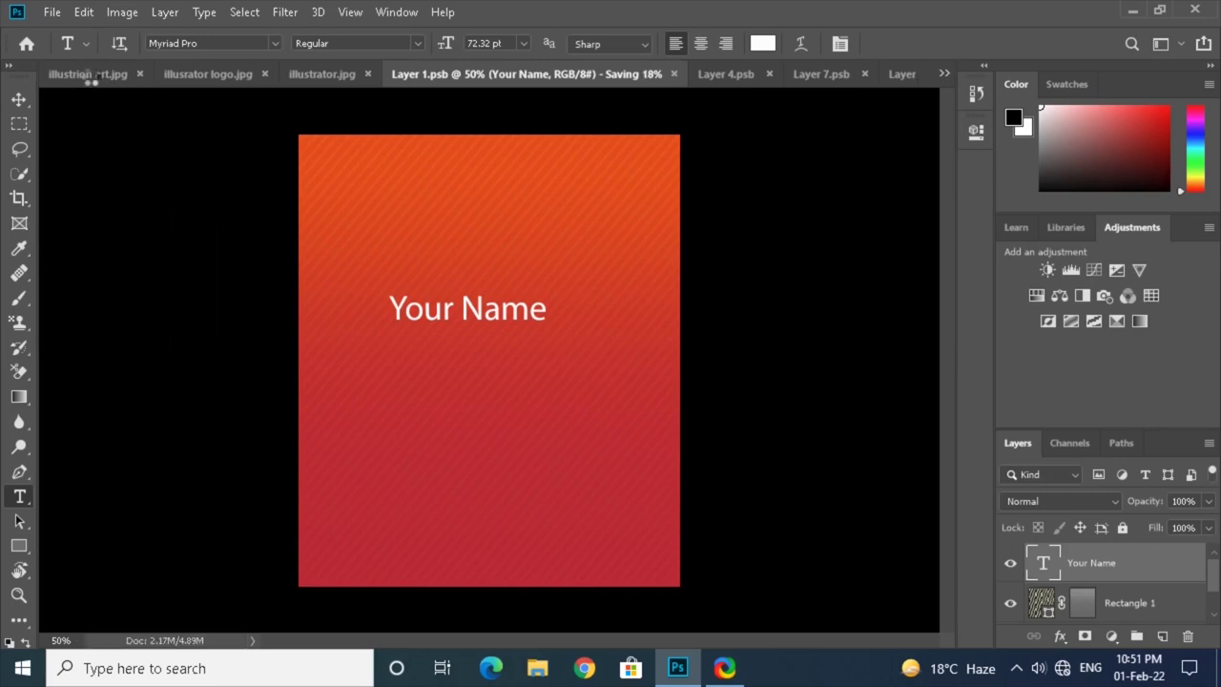
- Shift the pattern layer down and right so 'Your Name' sits across the chest of the mockup
{"action": "left_click", "coordinate": [91, 75]}
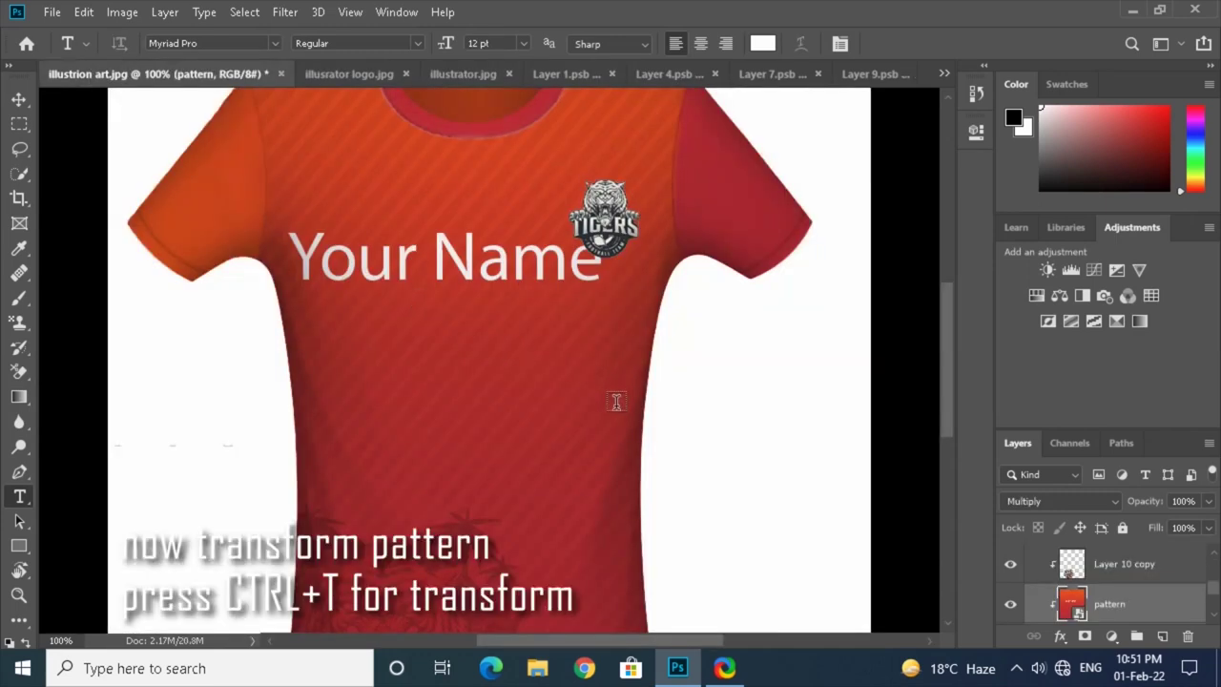
{"action": "key", "text": "ctrl+t"}
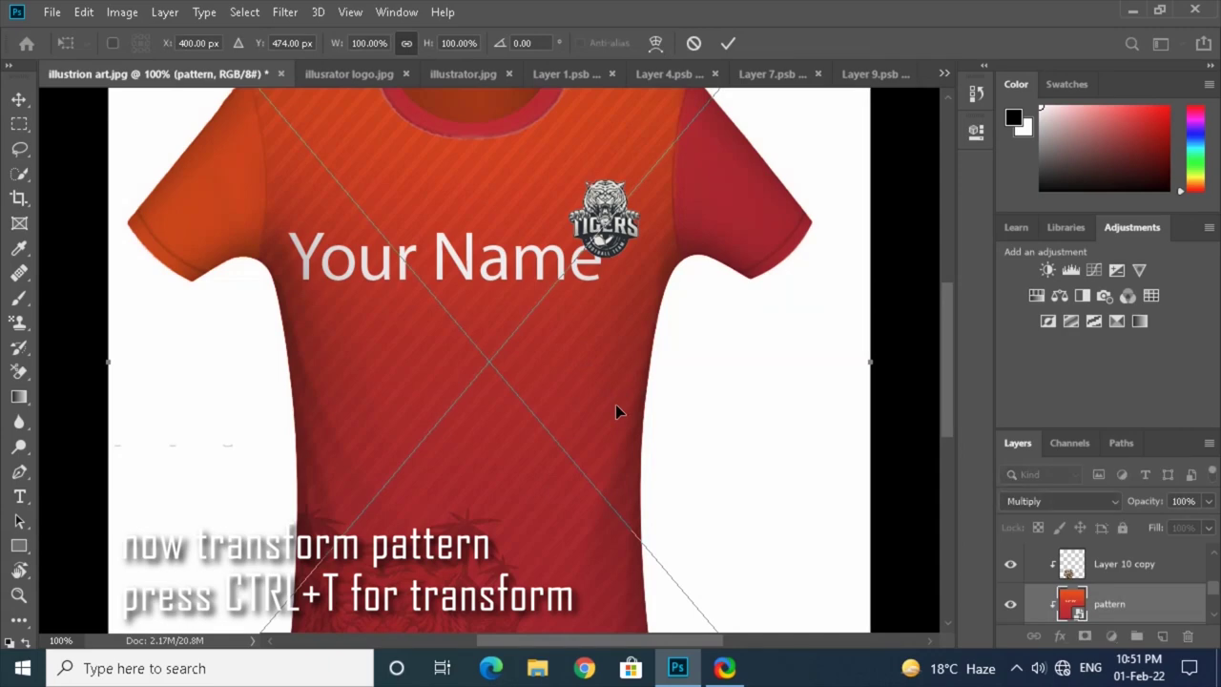
{"action": "left_click_drag", "start_coordinate": [499, 362], "coordinate": [535, 400]}
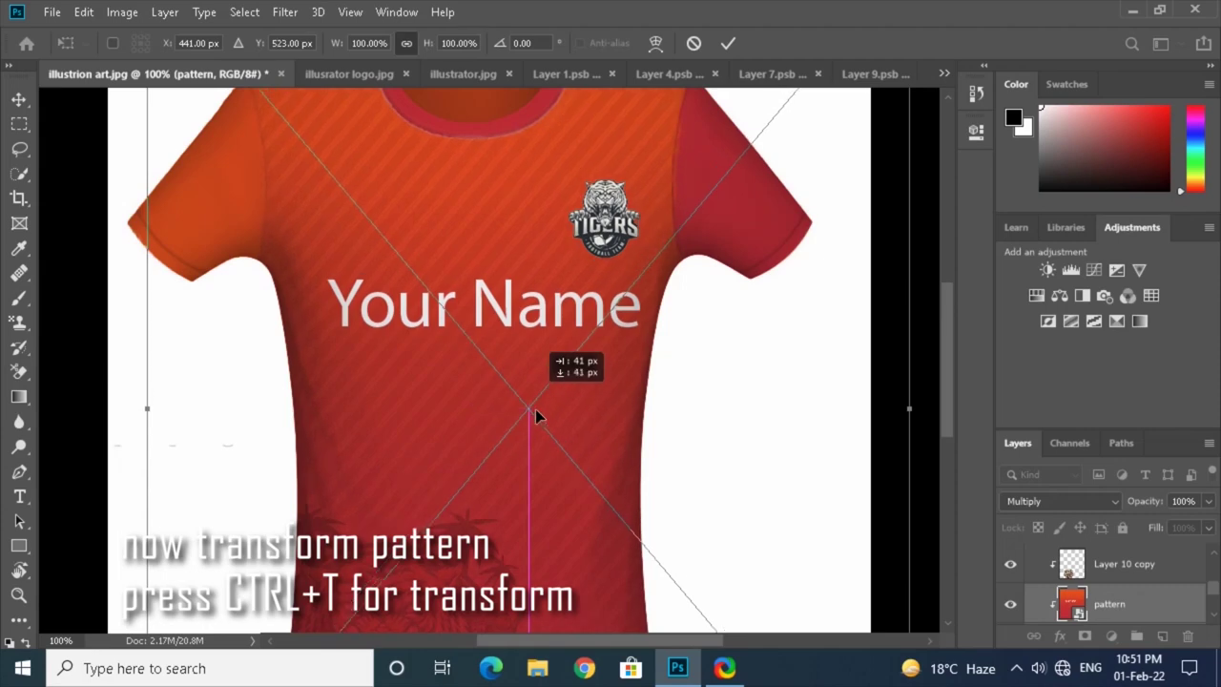
{"action": "left_click_drag", "start_coordinate": [535, 412], "coordinate": [529, 417]}
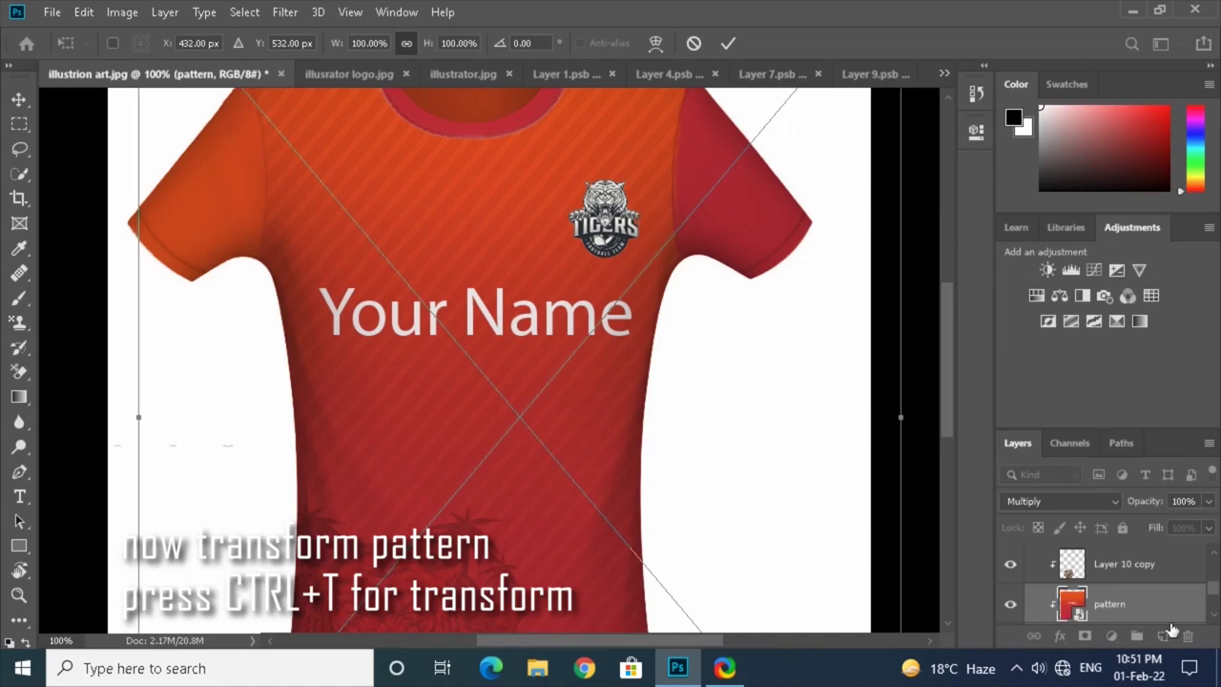
{"action": "key", "text": "Return"}
{"action": "key", "text": "t"}
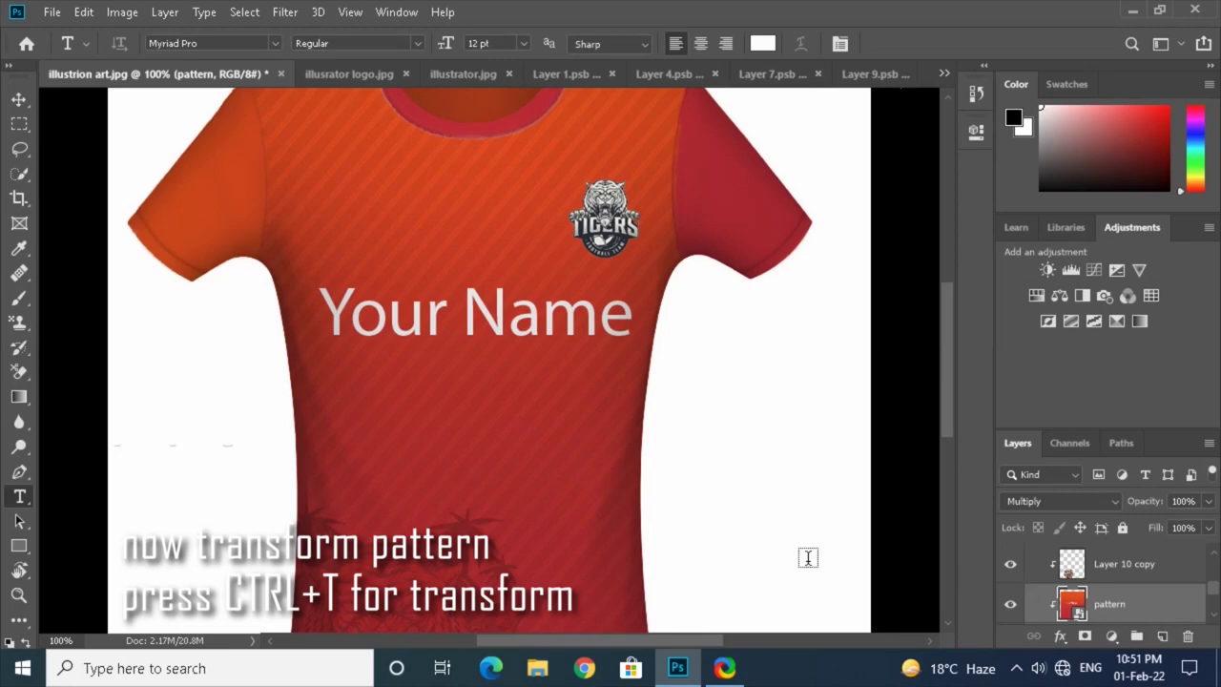
{"action": "key", "text": "ctrl+minus"}
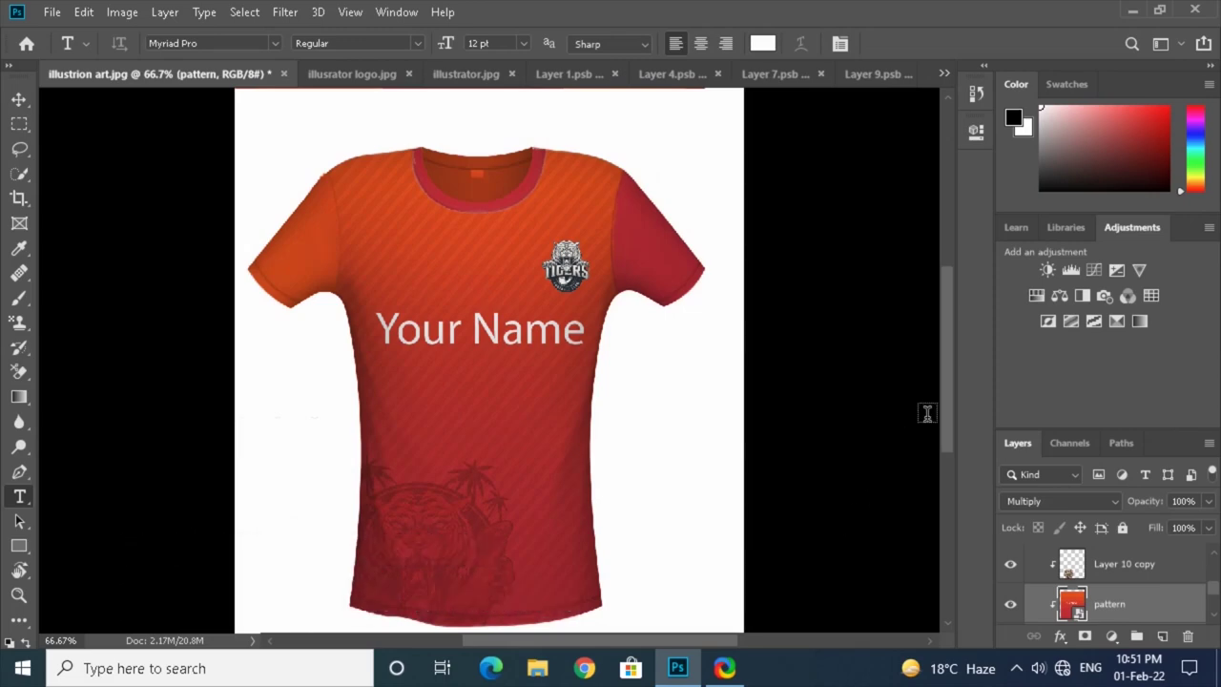
- Collapse the middel area group and toggle the design layers to compare with the plain shirt
{"action": "scroll", "coordinate": [949, 414], "scroll_direction": "down", "scroll_amount": 1}
{"action": "scroll", "coordinate": [949, 431], "scroll_direction": "up", "scroll_amount": 1}
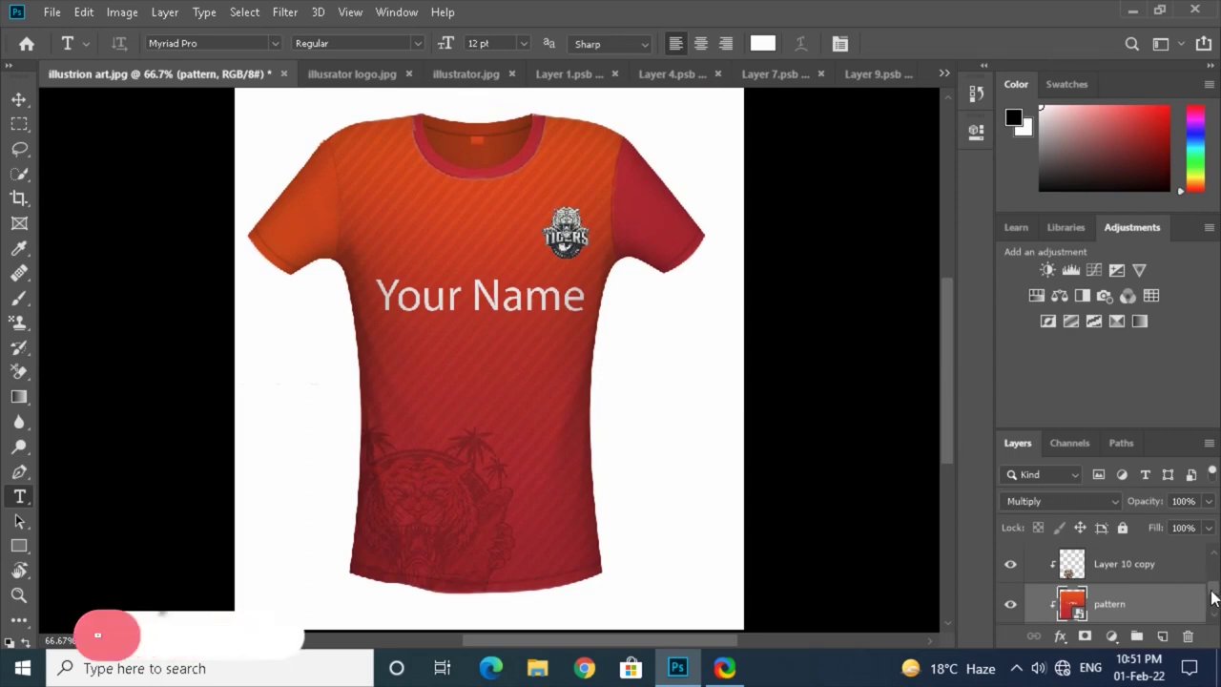
{"action": "left_click_drag", "start_coordinate": [1213, 603], "coordinate": [1213, 581]}
{"action": "left_click", "coordinate": [1032, 582]}
{"action": "scroll", "coordinate": [1209, 591], "scroll_direction": "down", "scroll_amount": 1}
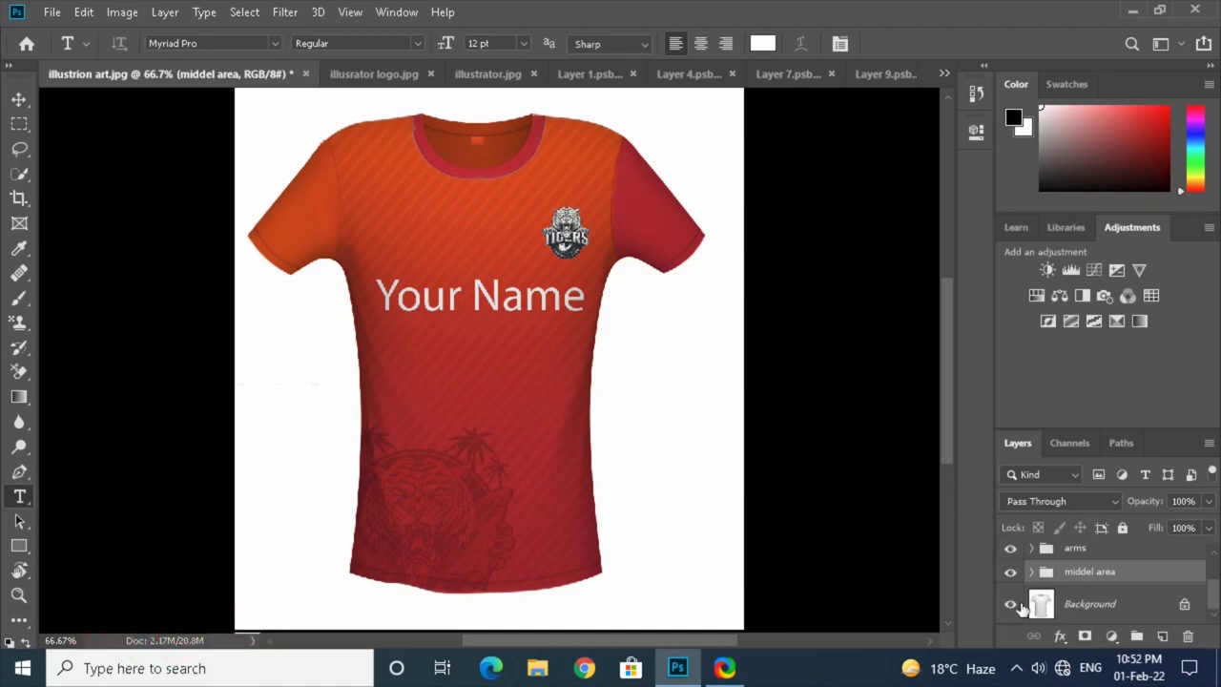
{"action": "left_click", "coordinate": [1009, 603], "text": "alt"}
{"action": "left_click", "coordinate": [1010, 607], "text": "alt"}
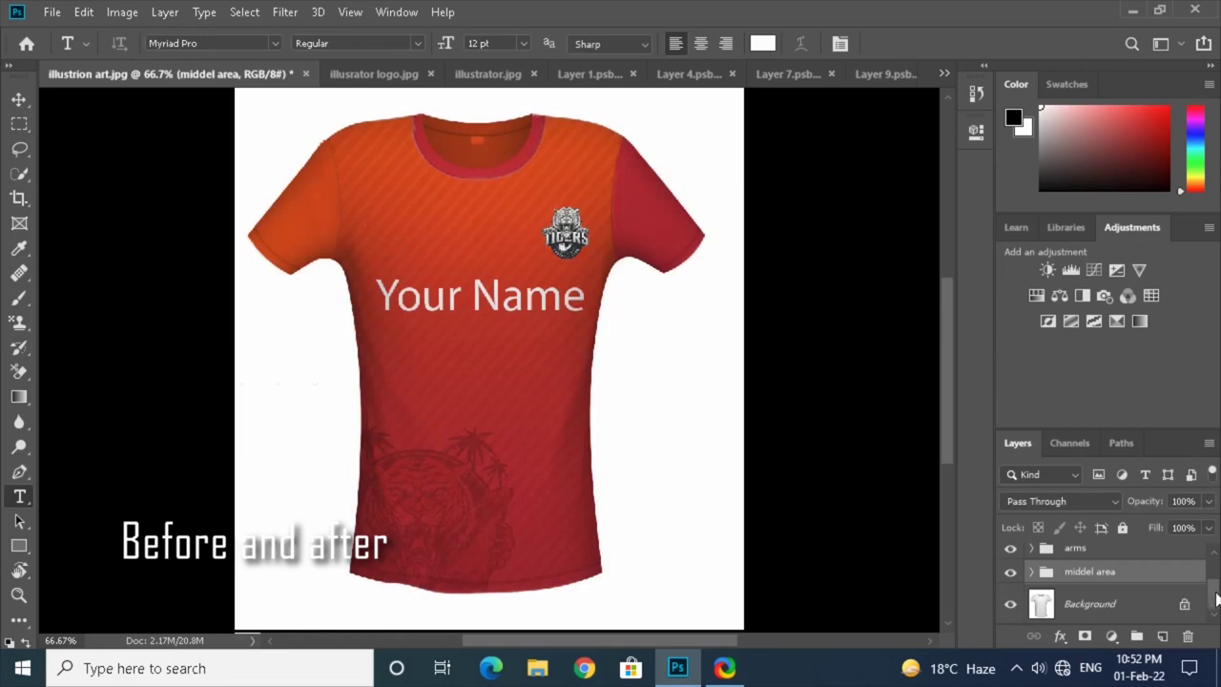
- Re-expand the middel area group and scroll down to the pattern layer
{"action": "scroll", "coordinate": [1217, 593], "scroll_direction": "up", "scroll_amount": 1}
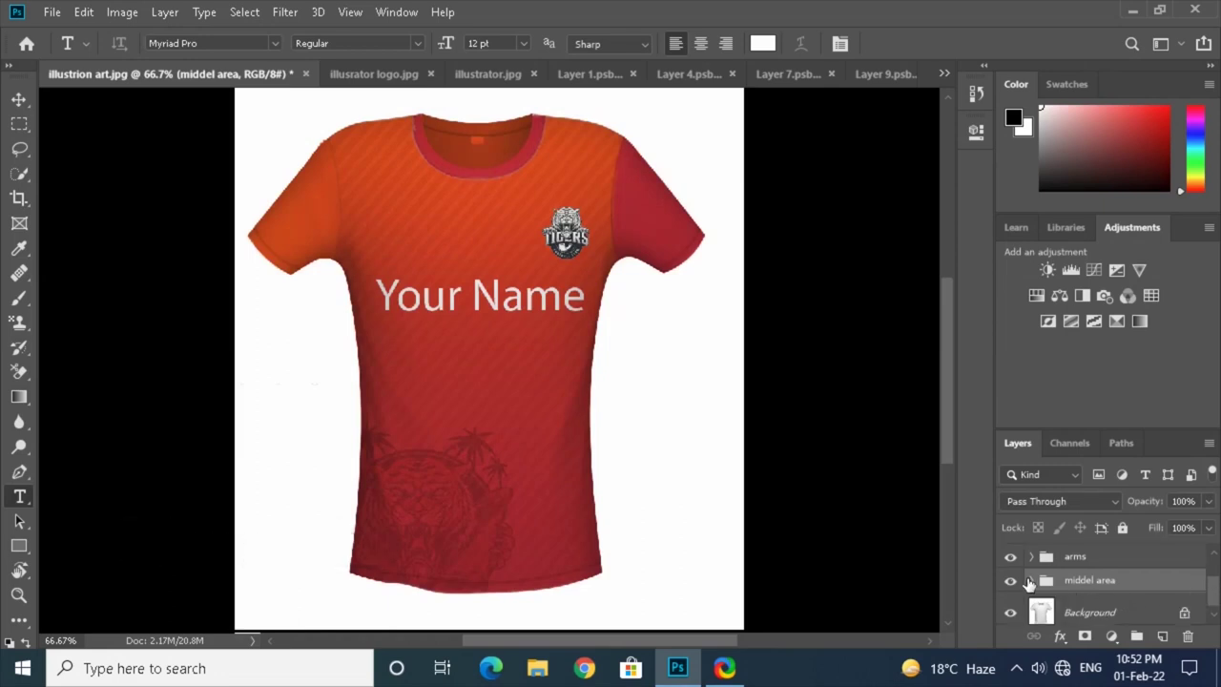
{"action": "left_click", "coordinate": [1029, 581]}
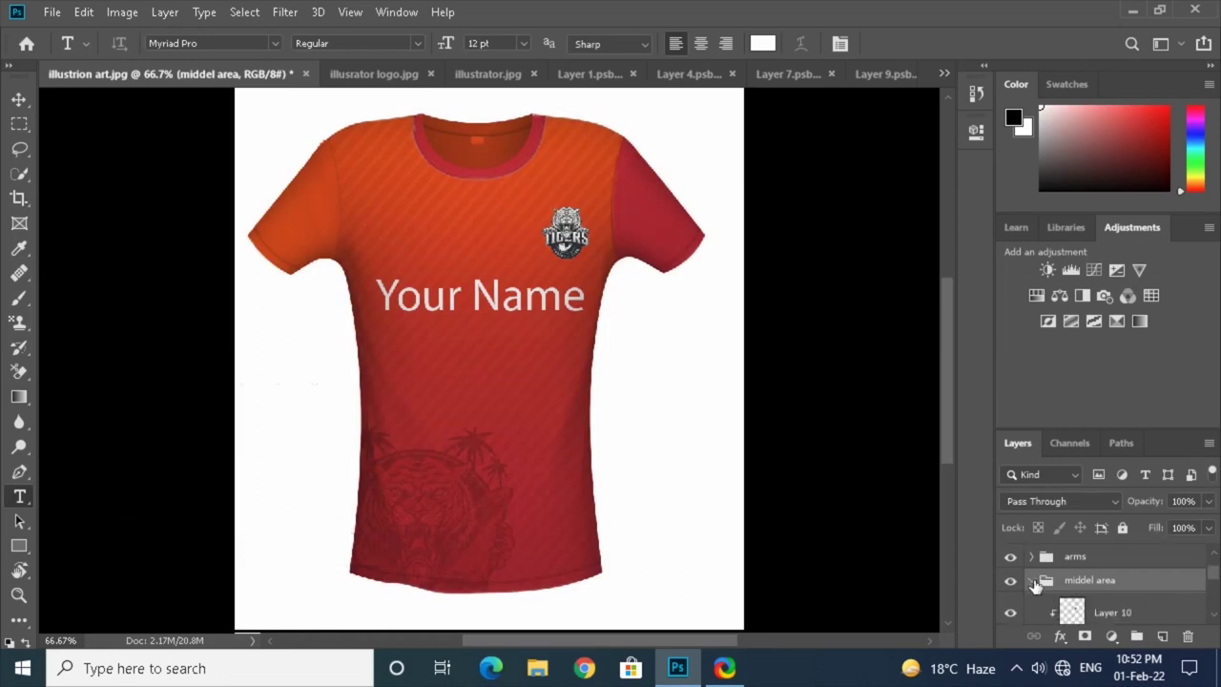
{"action": "scroll", "coordinate": [1214, 585], "scroll_direction": "down", "scroll_amount": 2}
{"action": "scroll", "coordinate": [1213, 590], "scroll_direction": "down", "scroll_amount": 1}
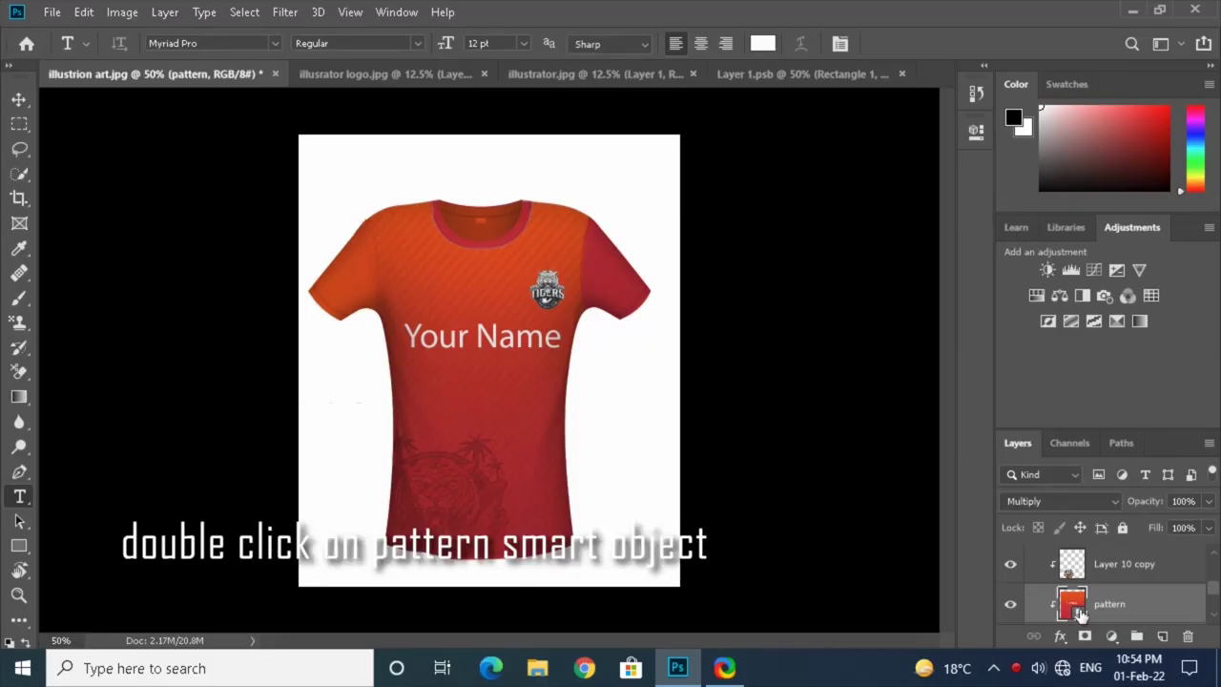
- Open the pattern smart object and select its gradient background, then the Rectangle 1 stripe layer
{"action": "double_click", "coordinate": [1078, 613]}
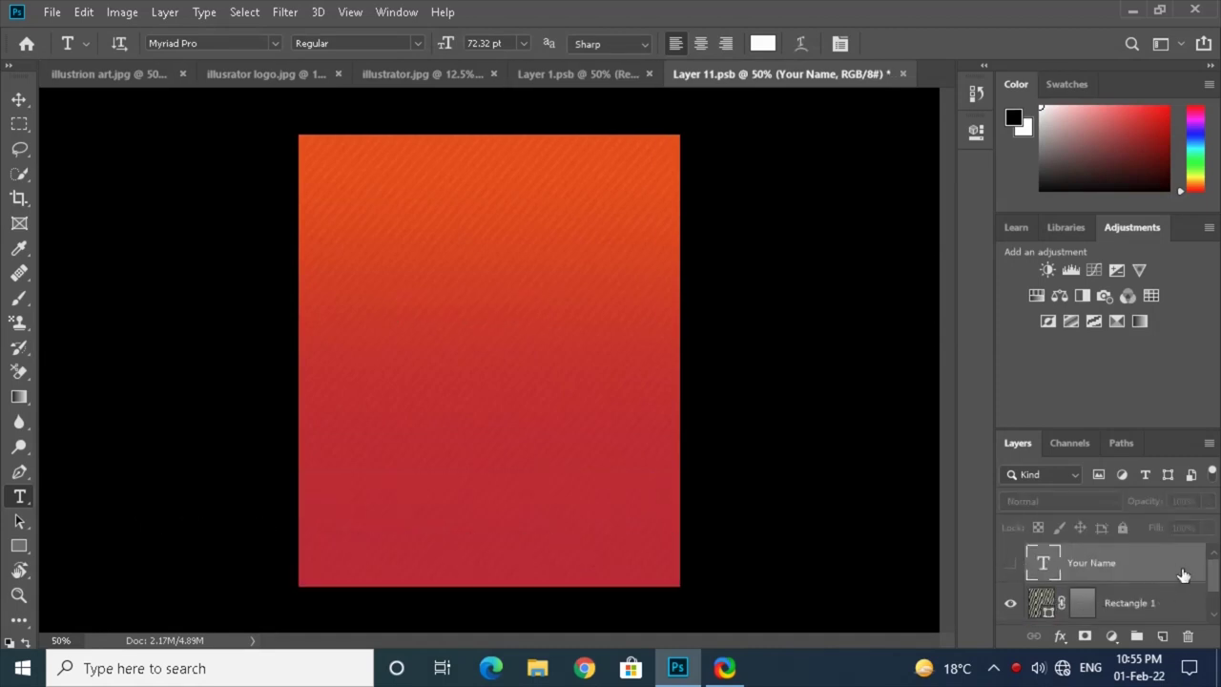
{"action": "left_click_drag", "start_coordinate": [1217, 579], "coordinate": [1165, 606]}
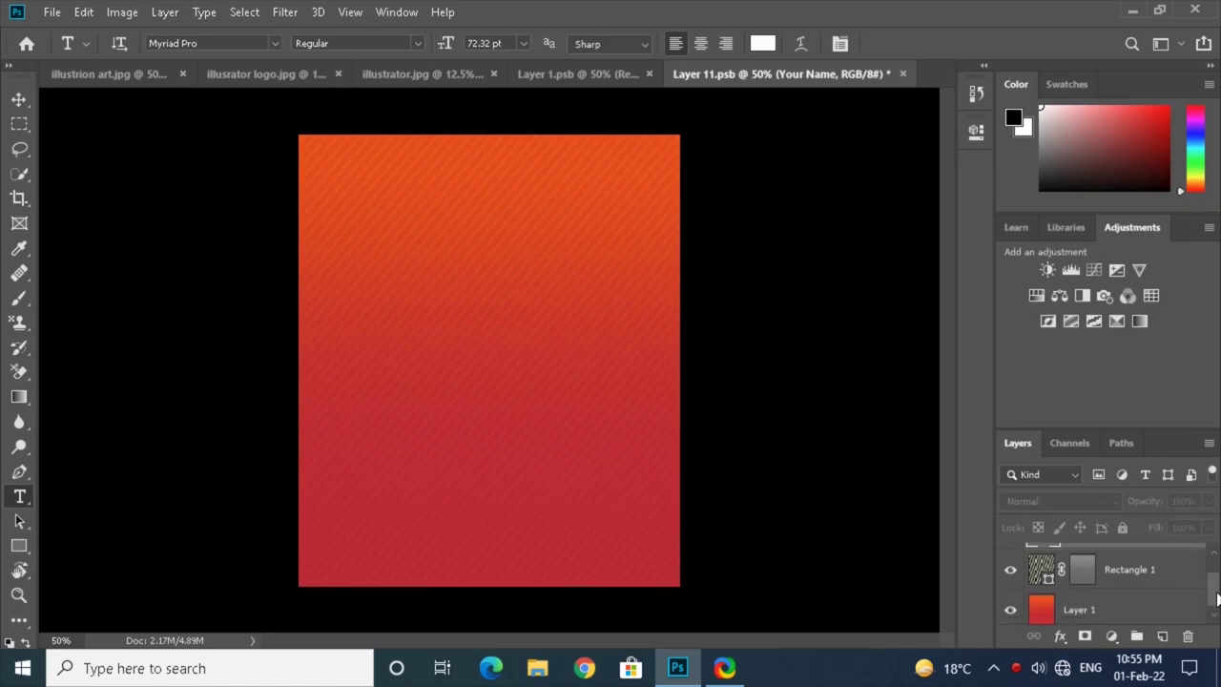
{"action": "left_click", "coordinate": [1136, 608]}
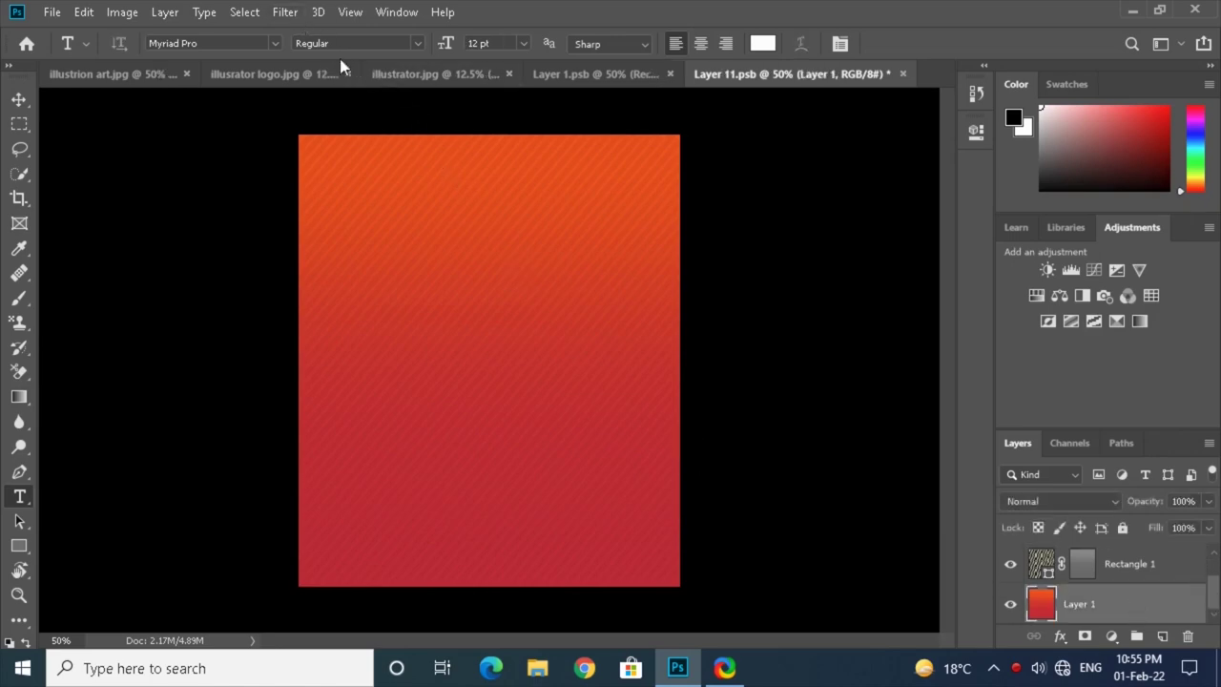
{"action": "left_click", "coordinate": [1111, 568]}
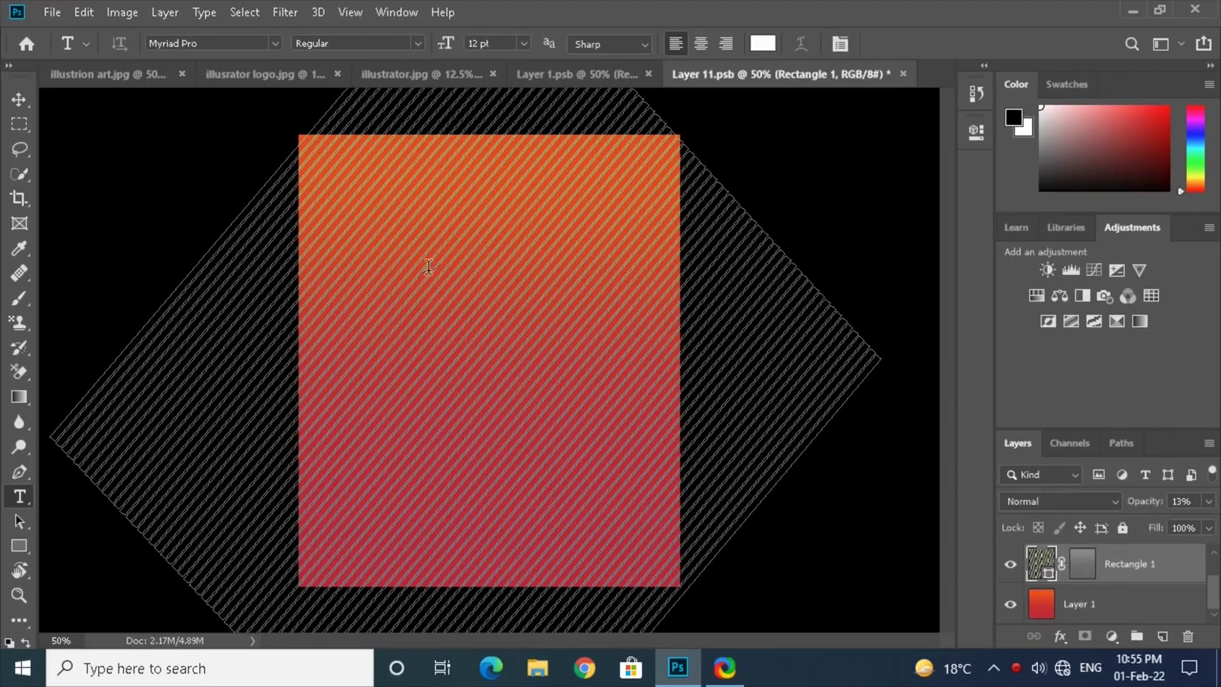
- Apply a Square-type Wave filter with 3 generators to Rectangle 1 as a smart filter
{"action": "left_click", "coordinate": [285, 12]}
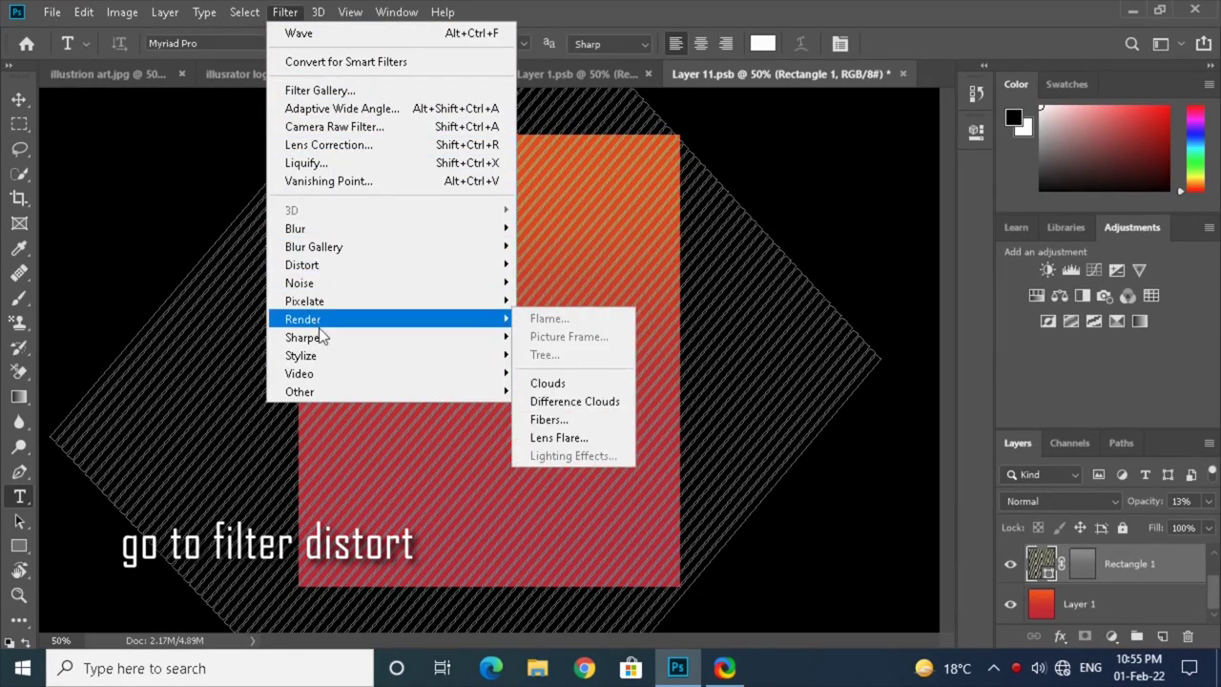
{"action": "mouse_move", "coordinate": [302, 264]}
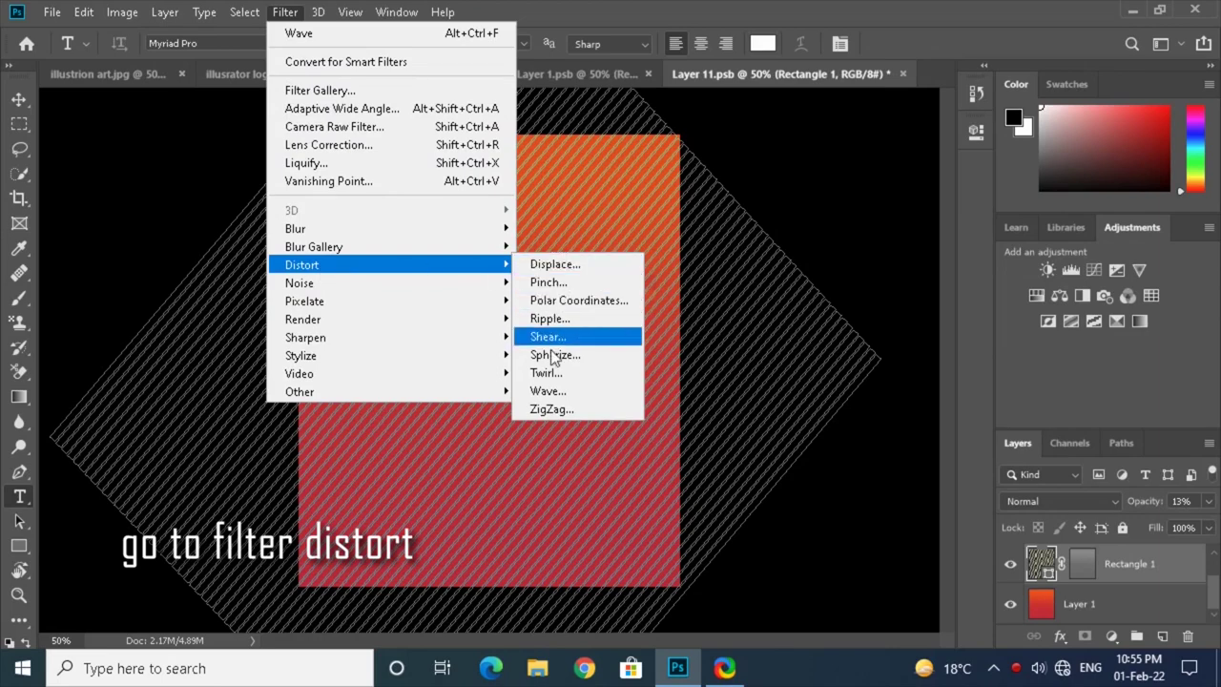
{"action": "left_click", "coordinate": [558, 395]}
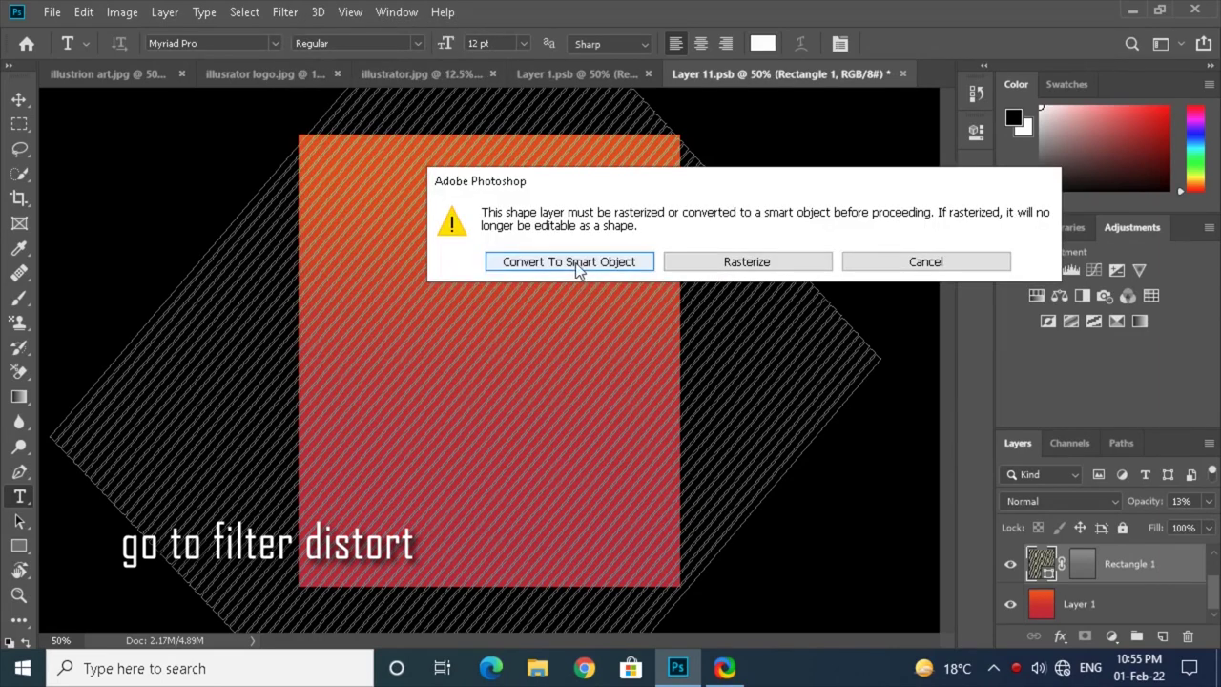
{"action": "left_click", "coordinate": [574, 263]}
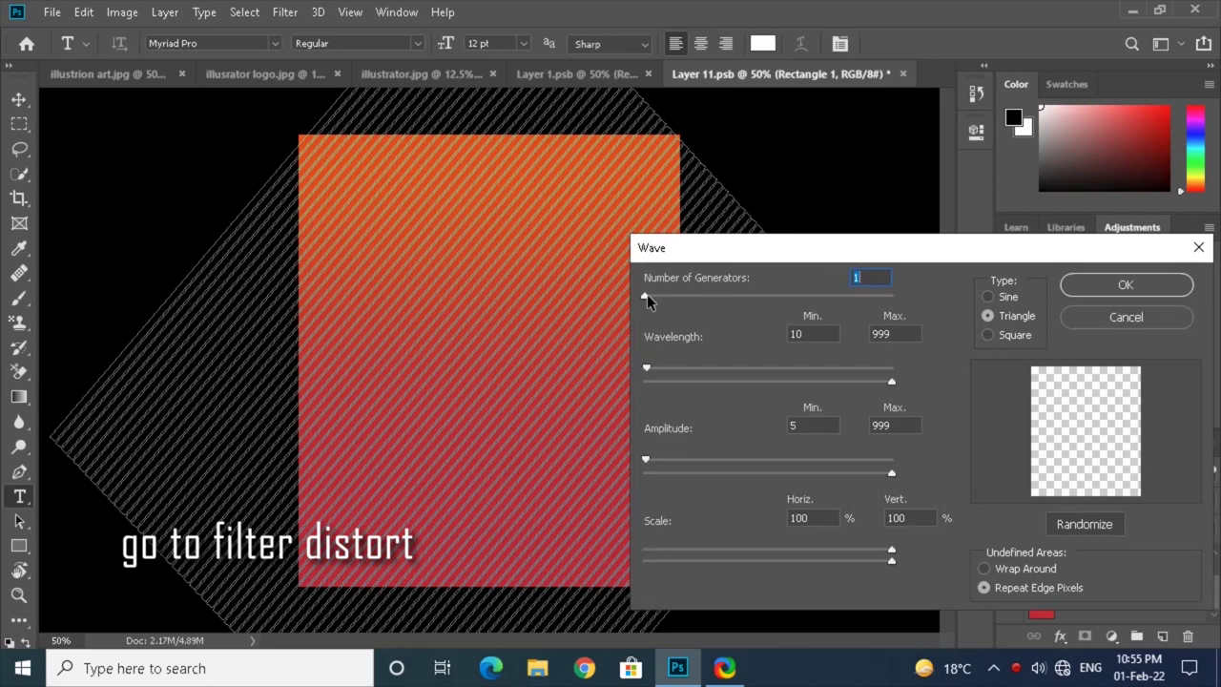
{"action": "left_click", "coordinate": [989, 336]}
{"action": "left_click_drag", "start_coordinate": [644, 298], "coordinate": [653, 294]}
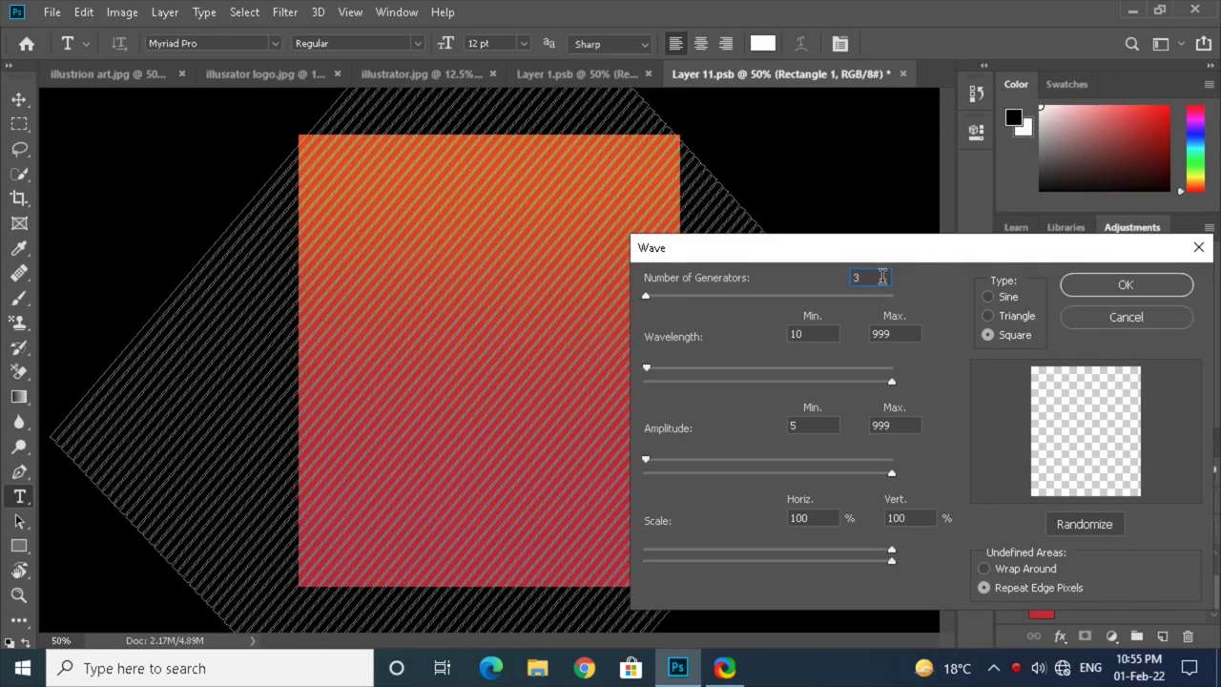
{"action": "left_click", "coordinate": [1125, 285]}
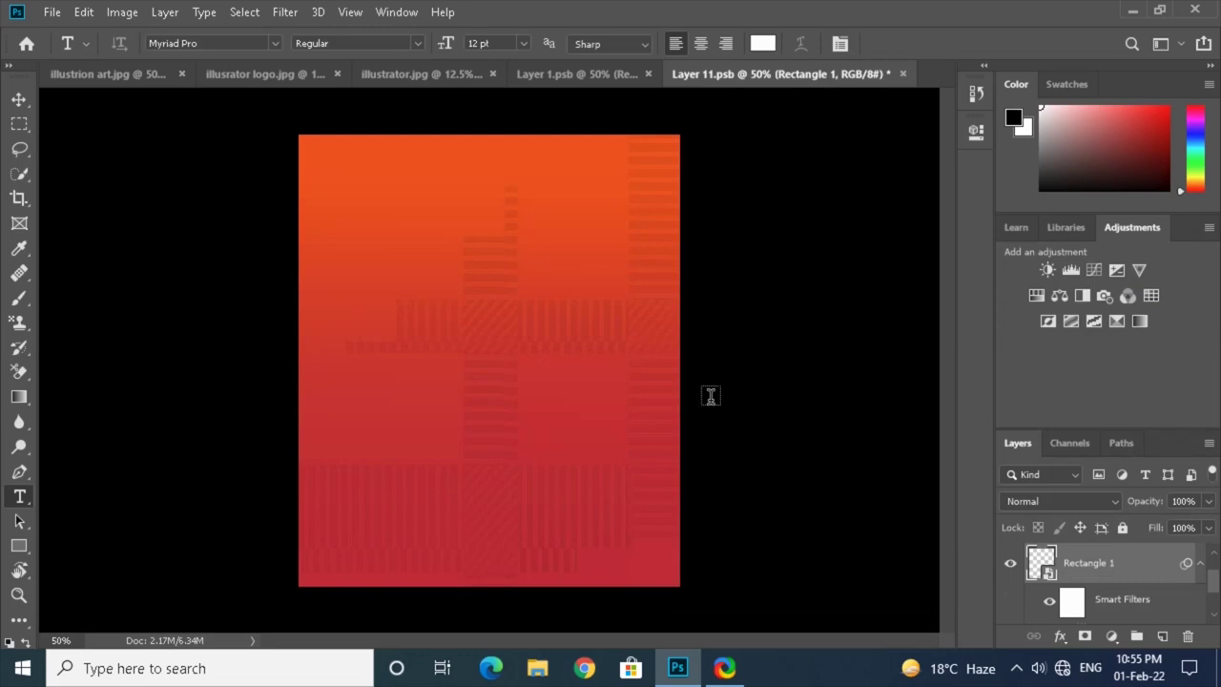
{"action": "left_click", "coordinate": [53, 12]}
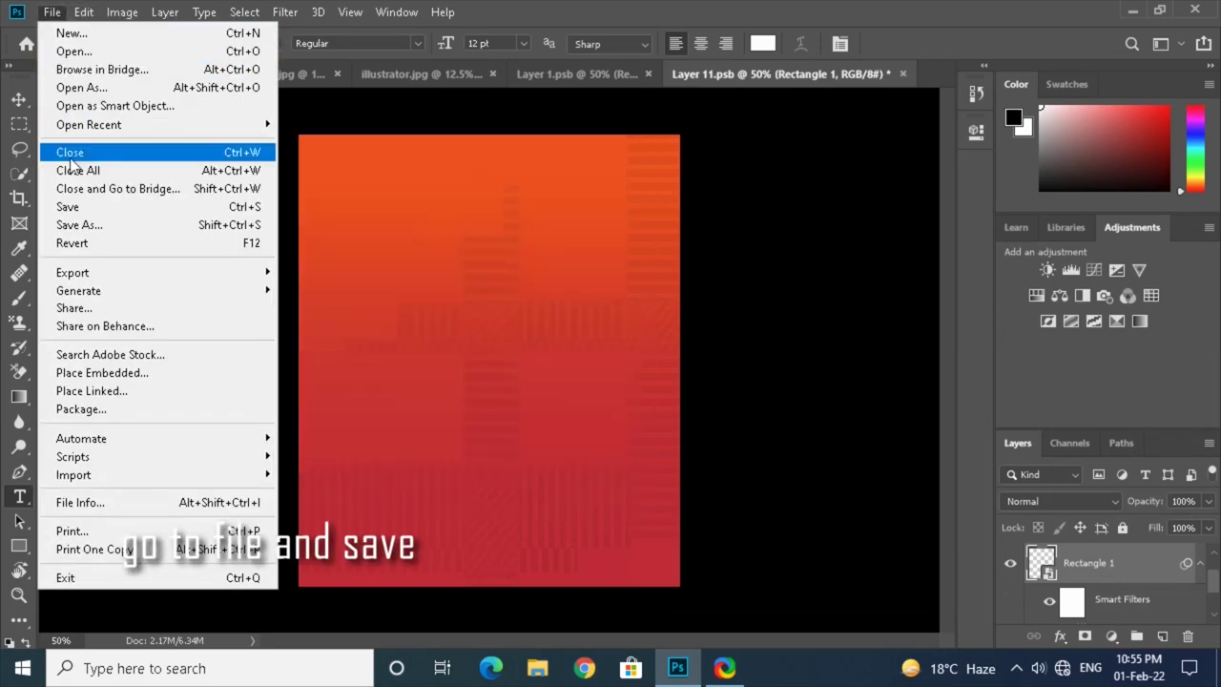
- Save the square-wave pattern and check it on the T-shirt document
{"action": "left_click", "coordinate": [86, 207]}
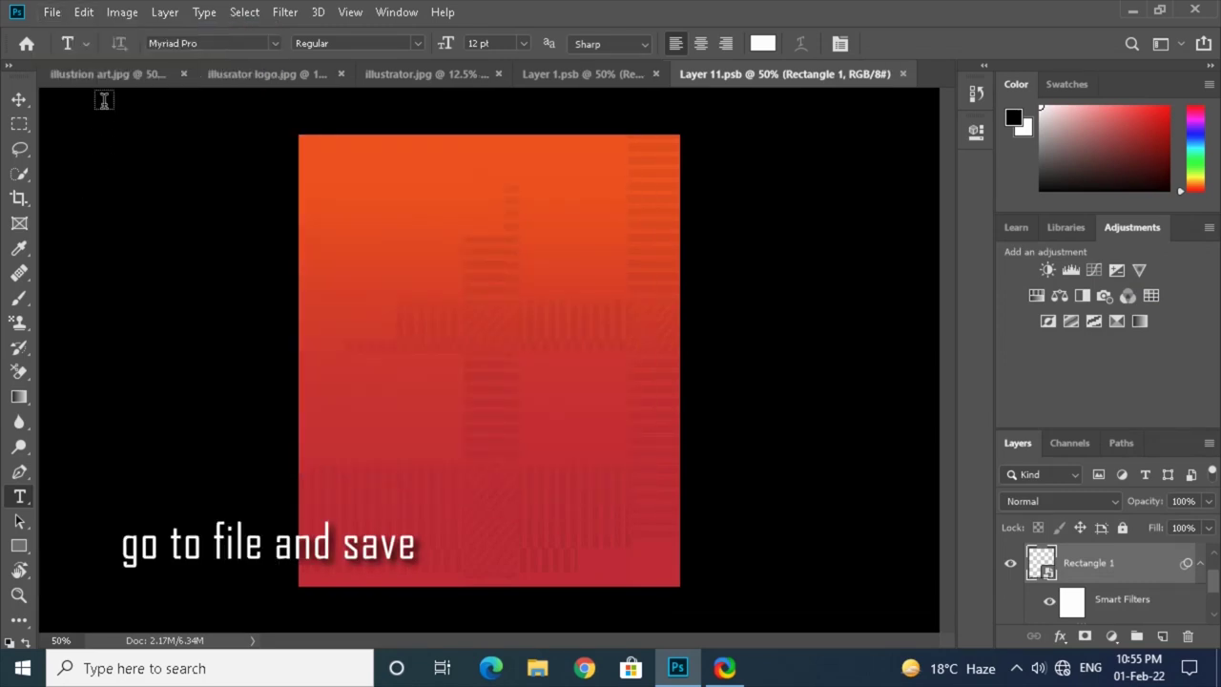
{"action": "left_click", "coordinate": [105, 78]}
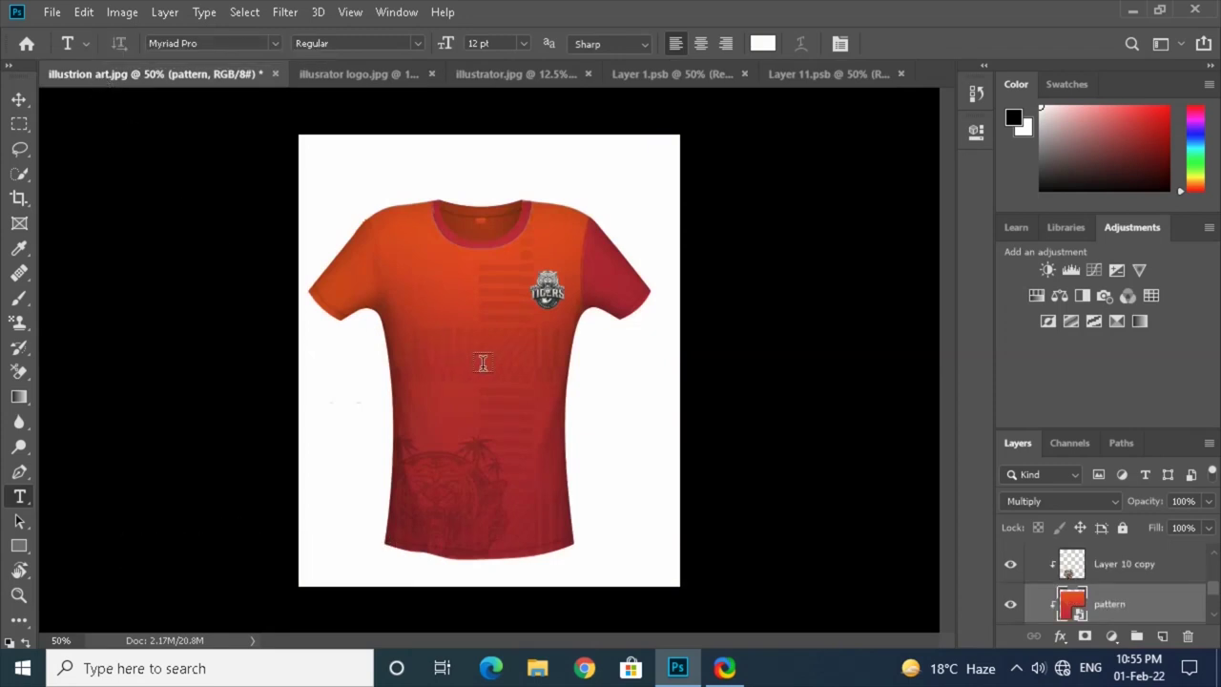
{"action": "left_click", "coordinate": [799, 75]}
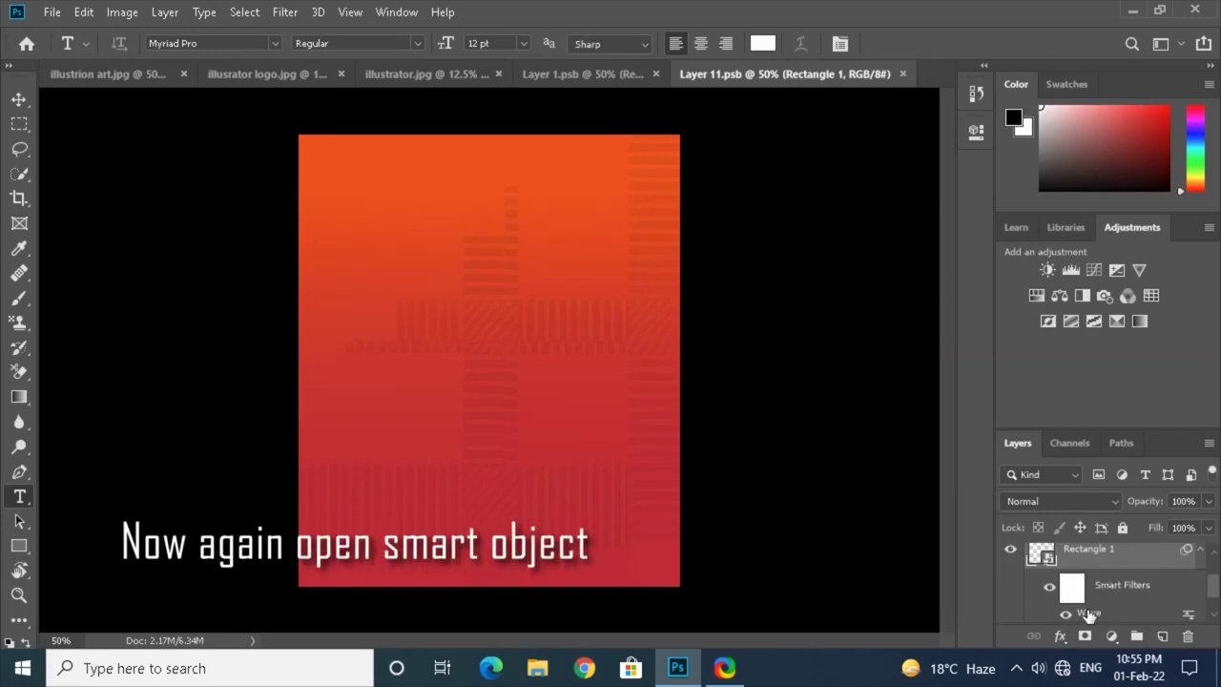
- Change the Wave filter to Triangle type, save, and preview the finer pattern on the T-shirt
{"action": "double_click", "coordinate": [1088, 615]}
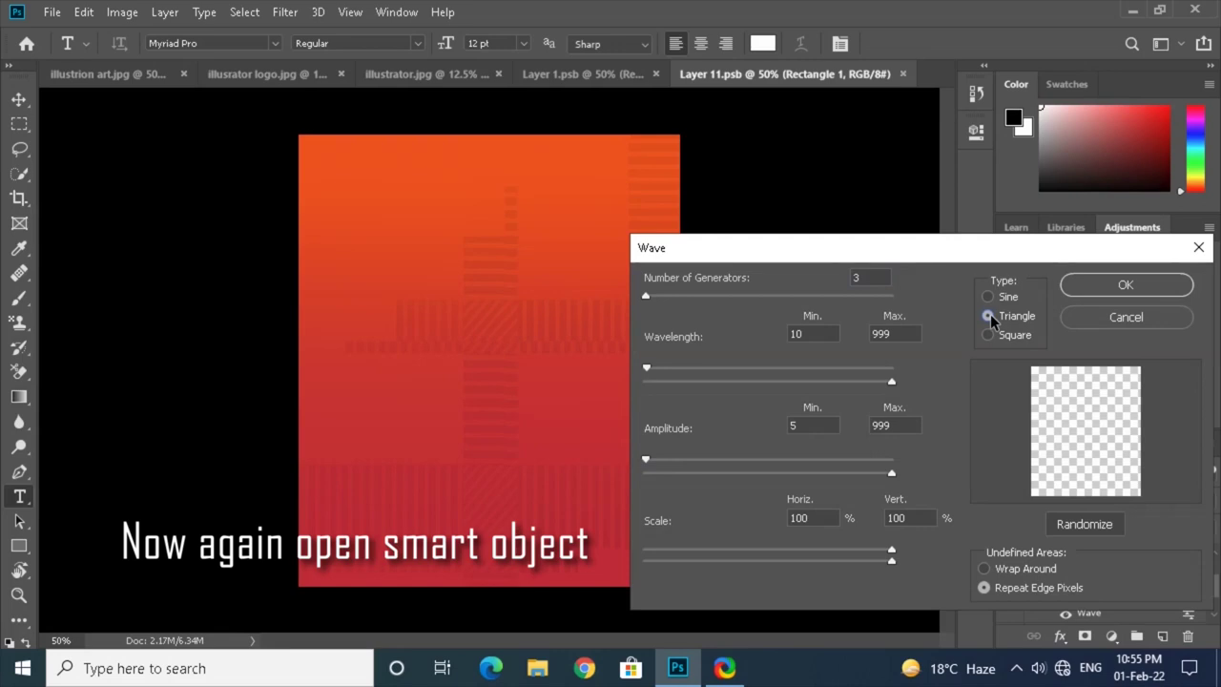
{"action": "left_click", "coordinate": [1125, 286]}
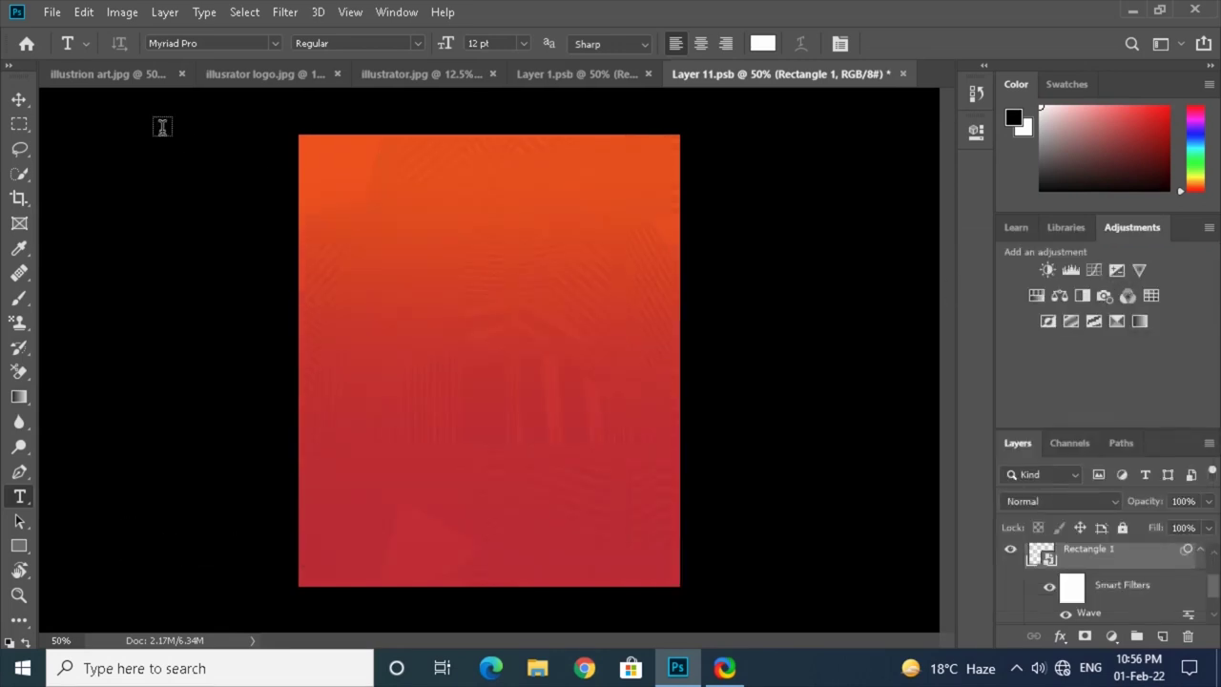
{"action": "left_click", "coordinate": [52, 12]}
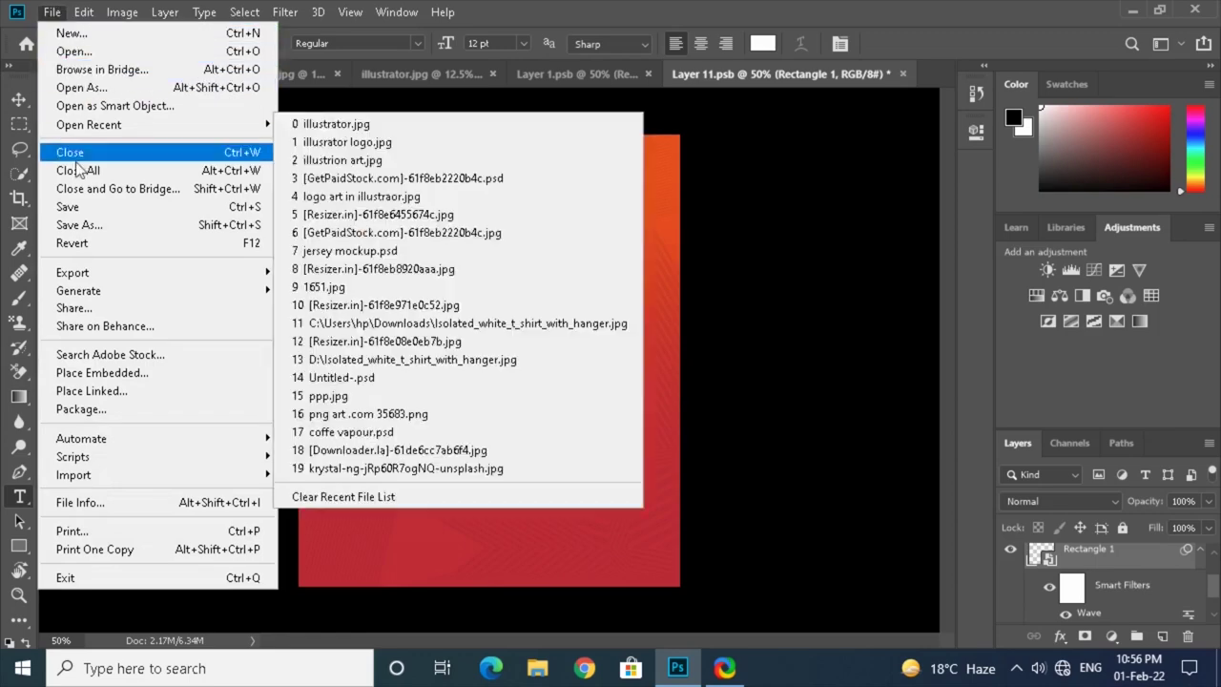
{"action": "left_click", "coordinate": [69, 206]}
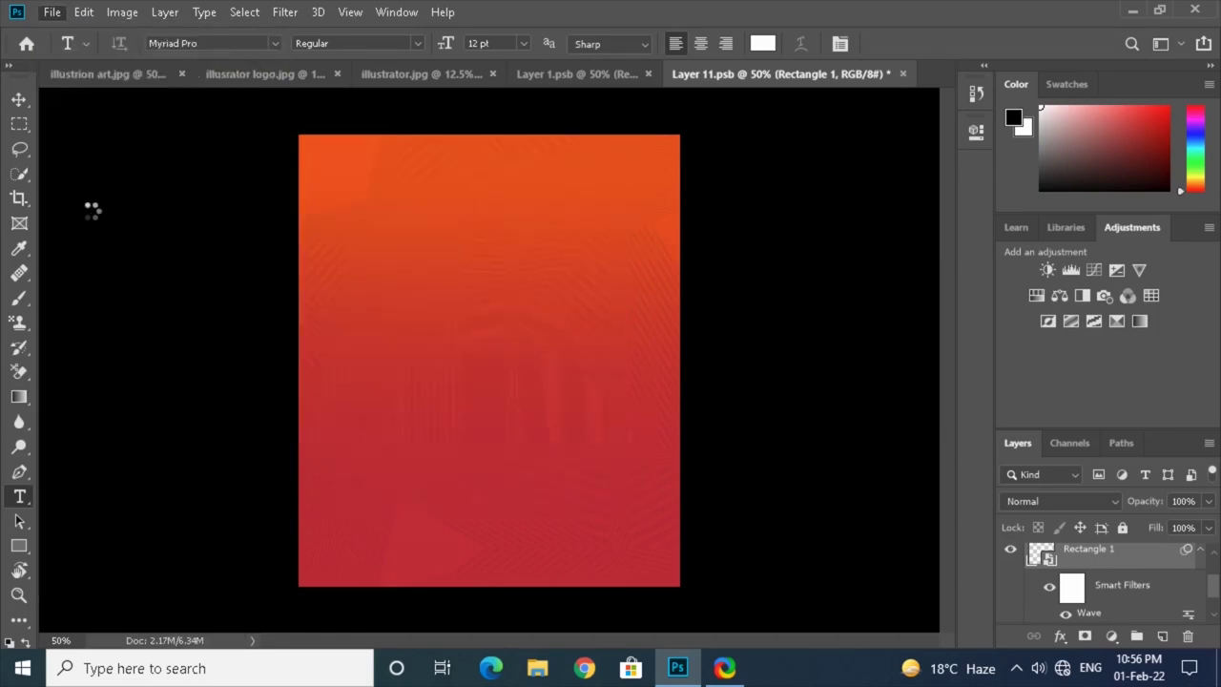
{"action": "left_click", "coordinate": [95, 74]}
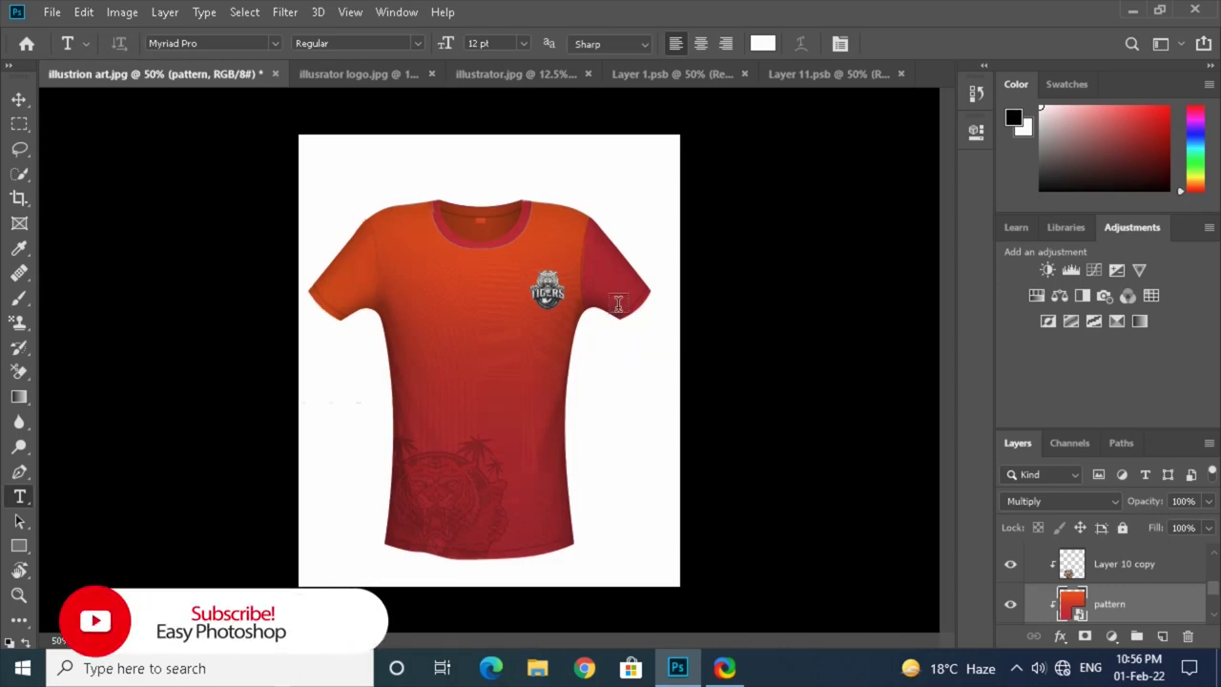
{"action": "left_click", "coordinate": [822, 77]}
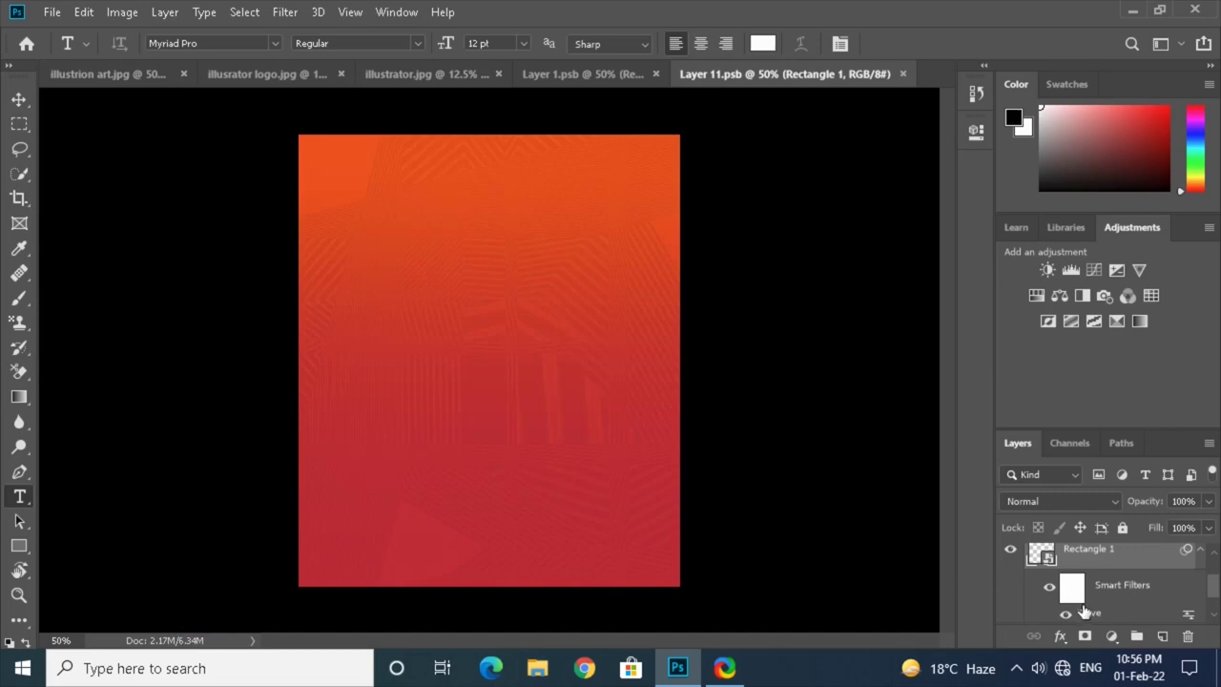
- Switch the Wave filter to Sine type, save, and view the smooth wavy lines on the T-shirt
{"action": "double_click", "coordinate": [1084, 615]}
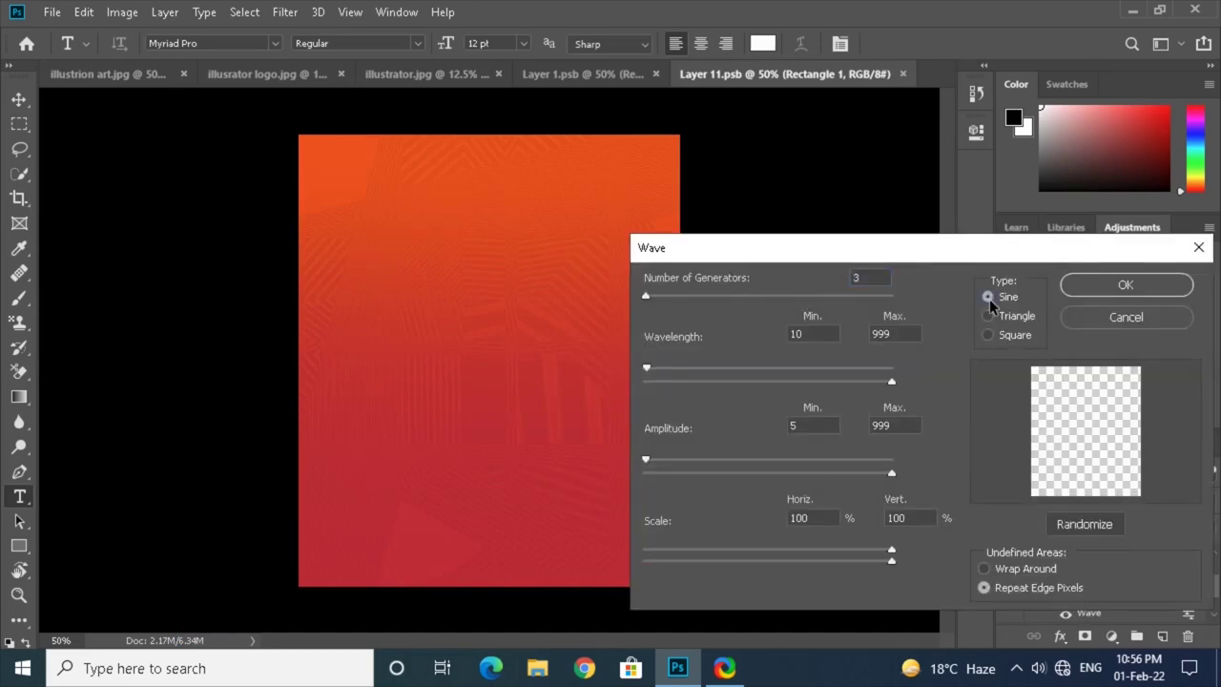
{"action": "left_click", "coordinate": [1128, 286]}
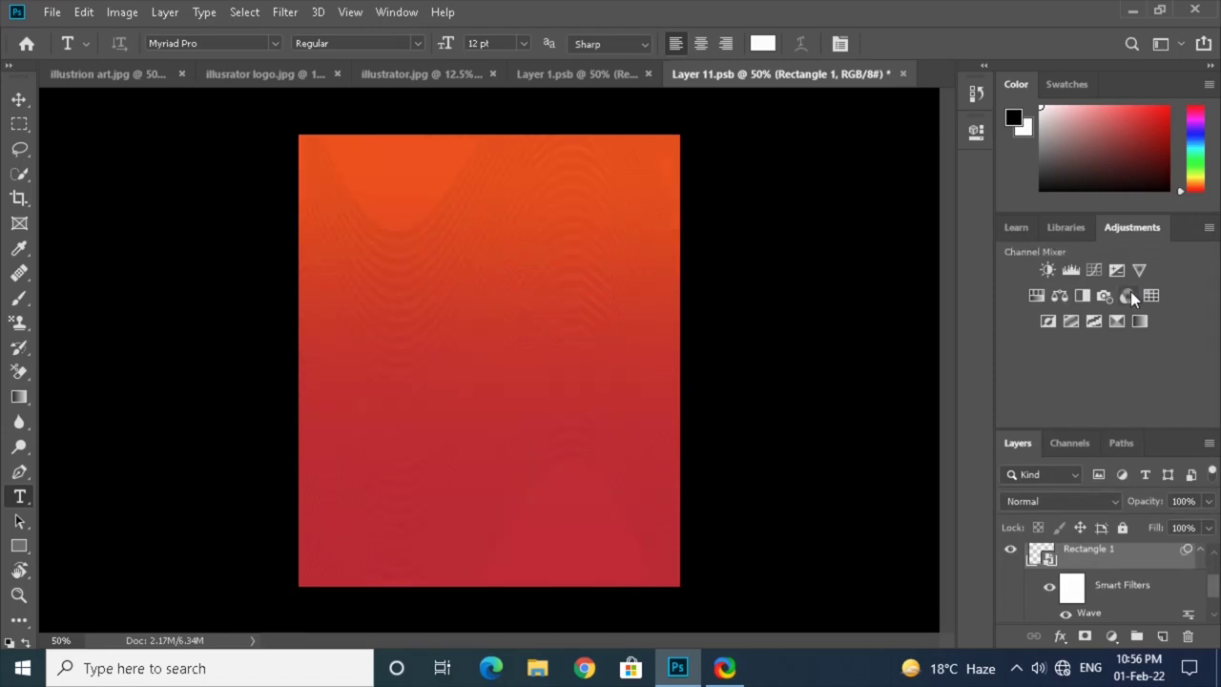
{"action": "left_click", "coordinate": [52, 13]}
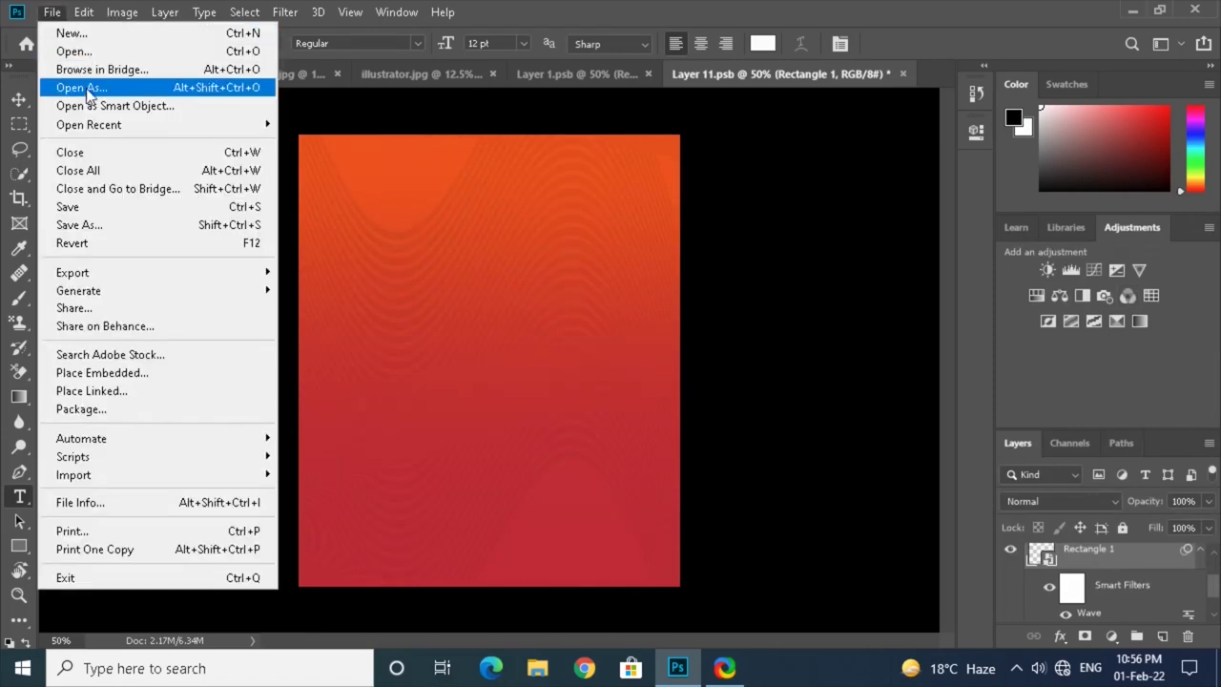
{"action": "left_click", "coordinate": [76, 207]}
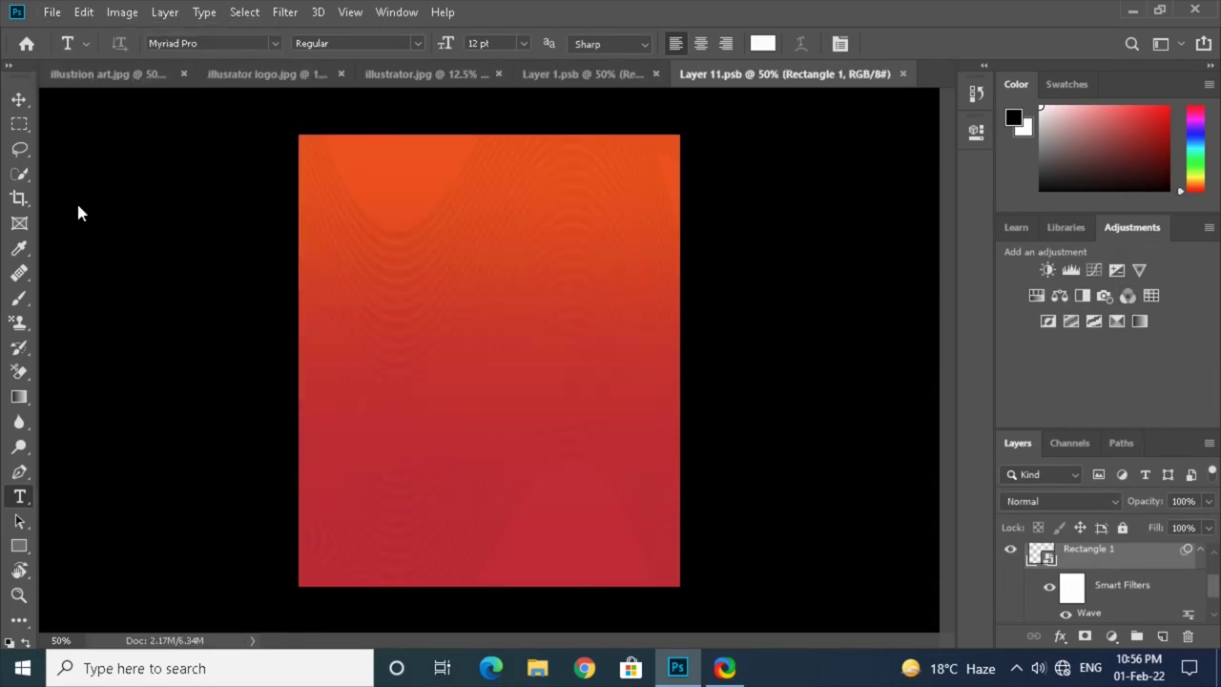
{"action": "left_click", "coordinate": [85, 76]}
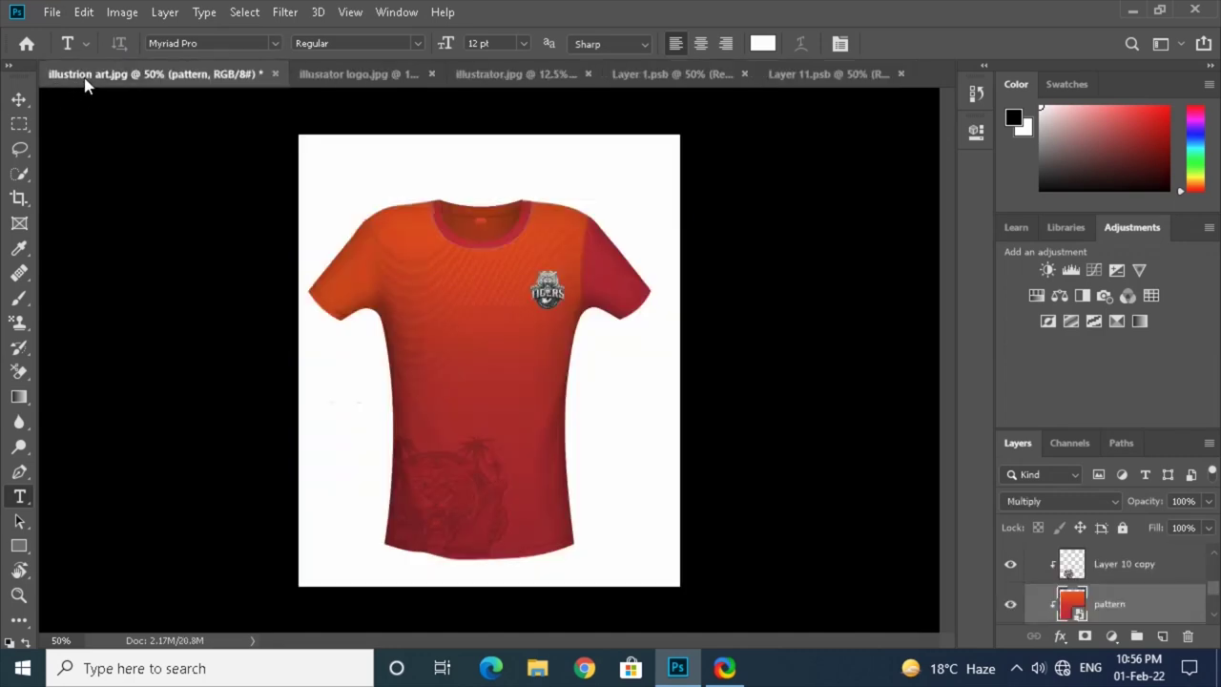